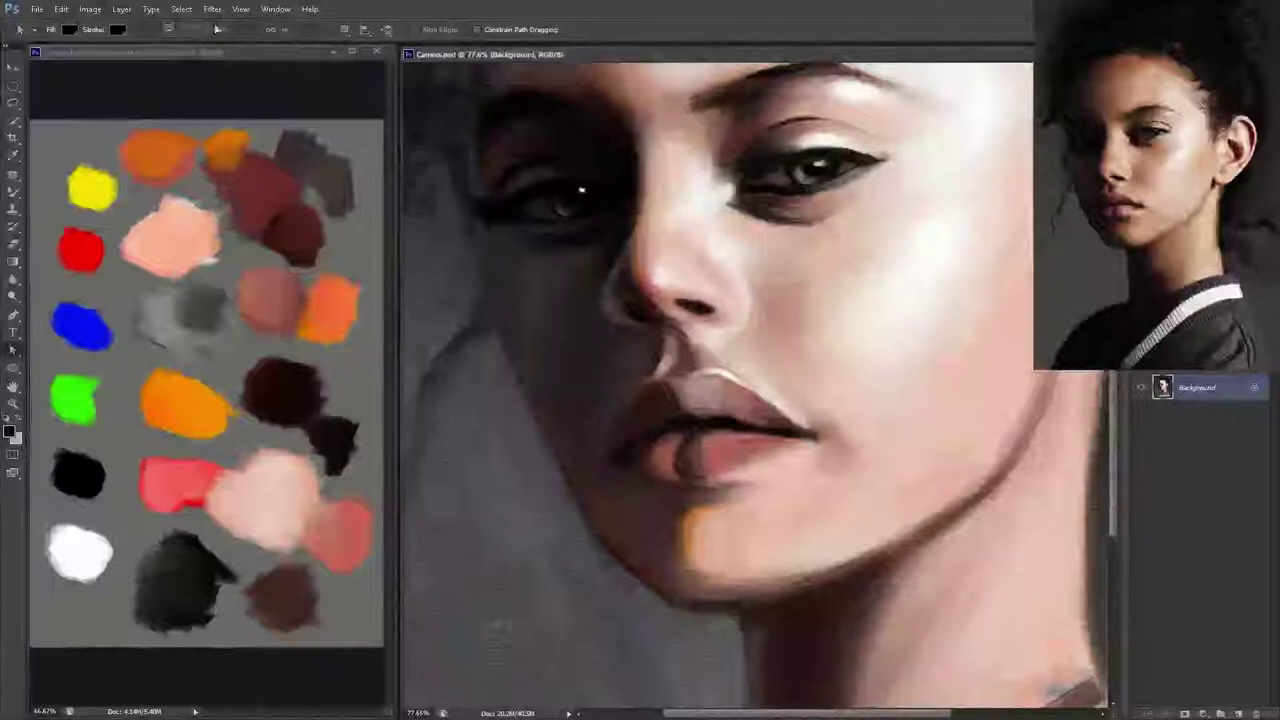
- Add an empty Layer 6 above Background on Canvas.psd and switch to the Mixer Brush
{"action": "left_click", "coordinate": [791, 478]}
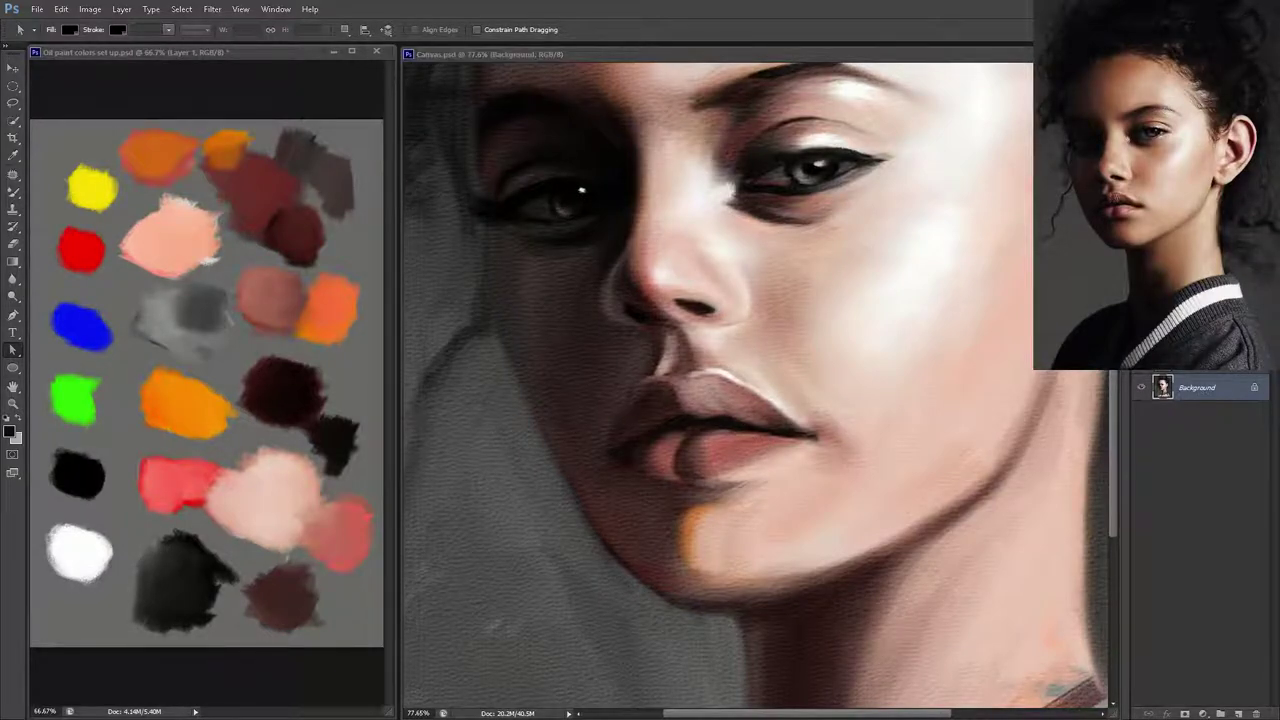
{"action": "left_click", "coordinate": [771, 467]}
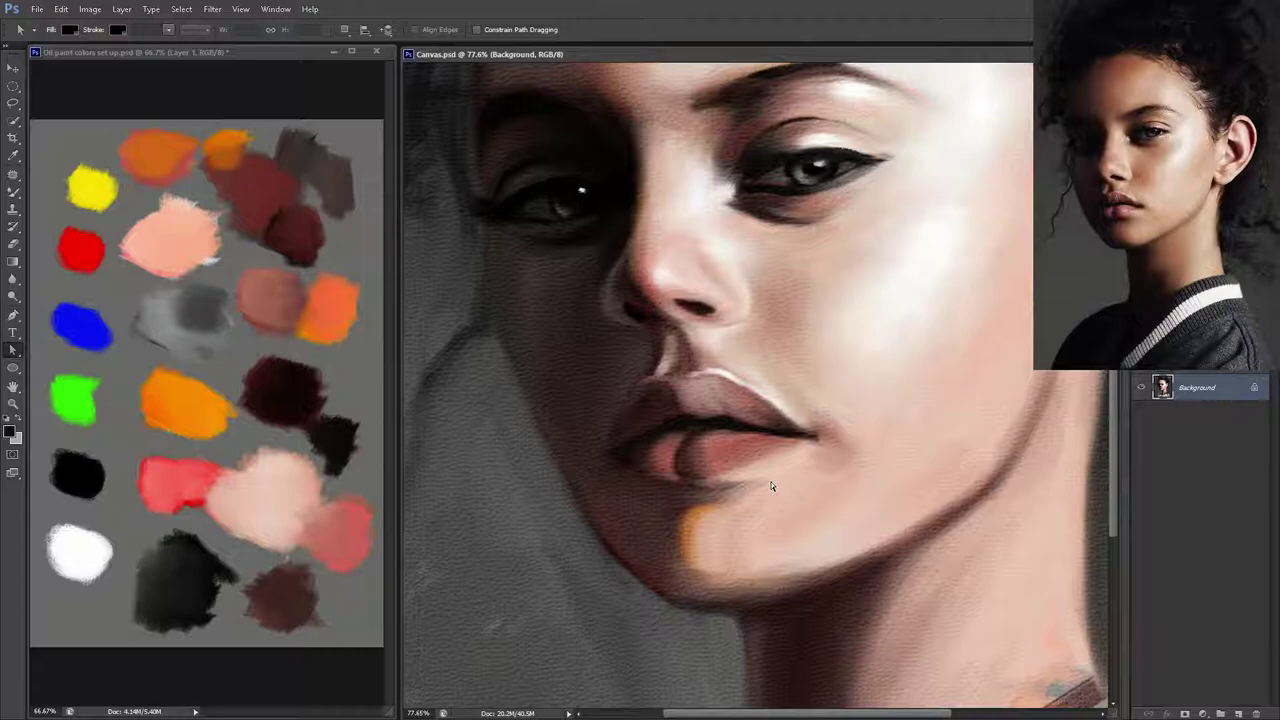
{"action": "key", "text": "ctrl+shift+alt+n"}
{"action": "key", "text": "b"}
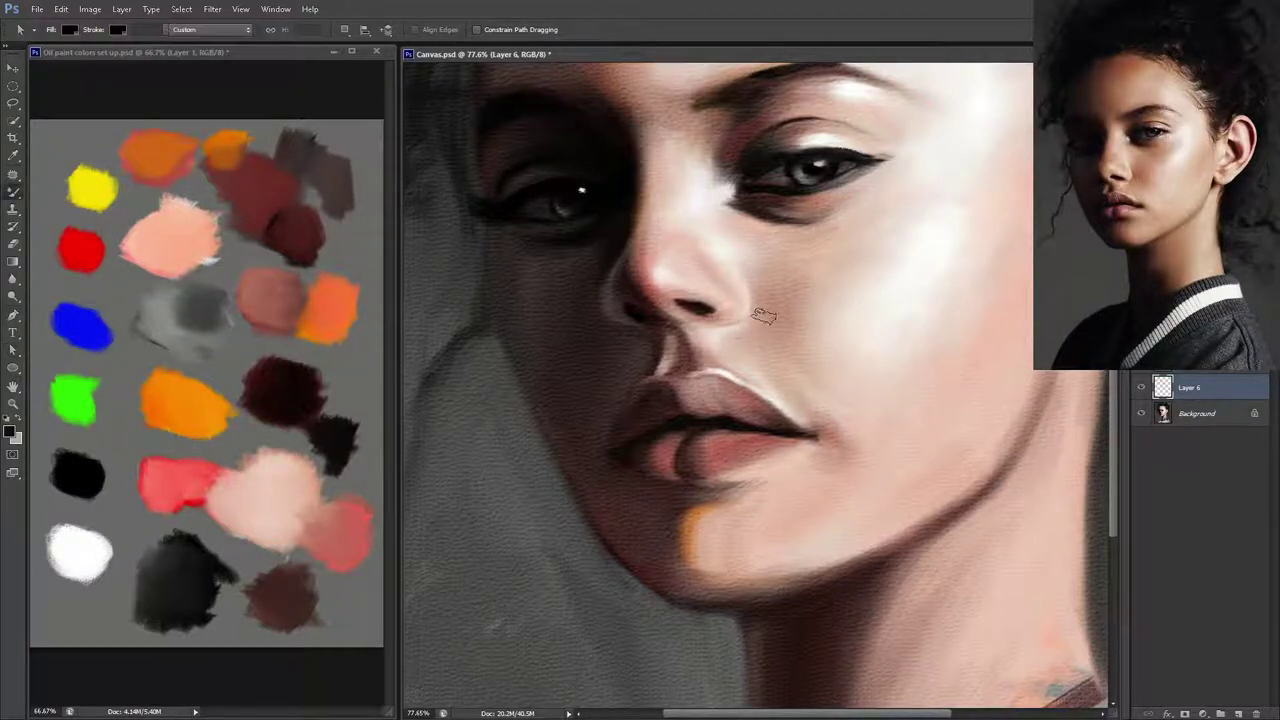
{"action": "scroll", "coordinate": [863, 277], "scroll_direction": "up", "scroll_amount": 2}
{"action": "scroll", "coordinate": [880, 250], "scroll_direction": "up", "scroll_amount": 2}
- Zoom out to show the whole head and set up a fresh empty layer above Background
{"action": "mouse_move", "coordinate": [888, 230]}
{"action": "left_mouse_down"}
{"action": "mouse_move", "coordinate": [860, 235]}
{"action": "mouse_move", "coordinate": [854, 315]}
{"action": "left_mouse_up"}
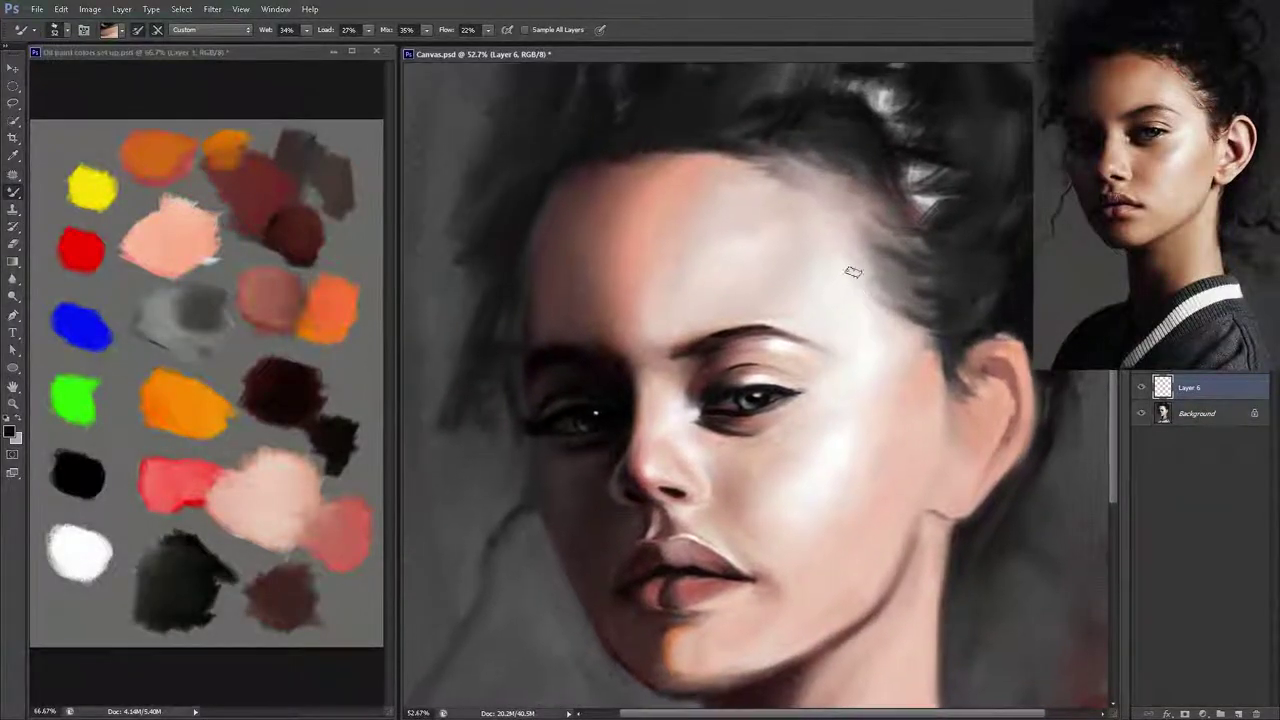
{"action": "left_click", "coordinate": [629, 166], "text": "alt"}
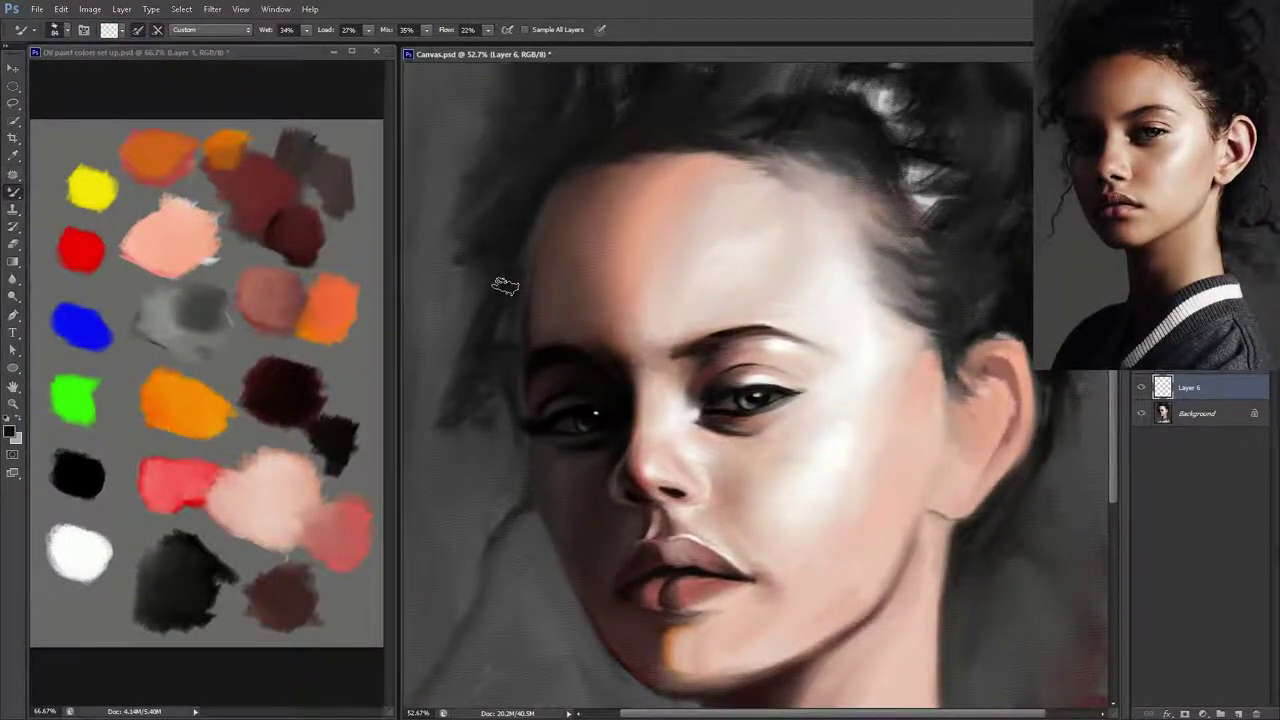
{"action": "key", "text": "ctrl+shift+alt+n"}
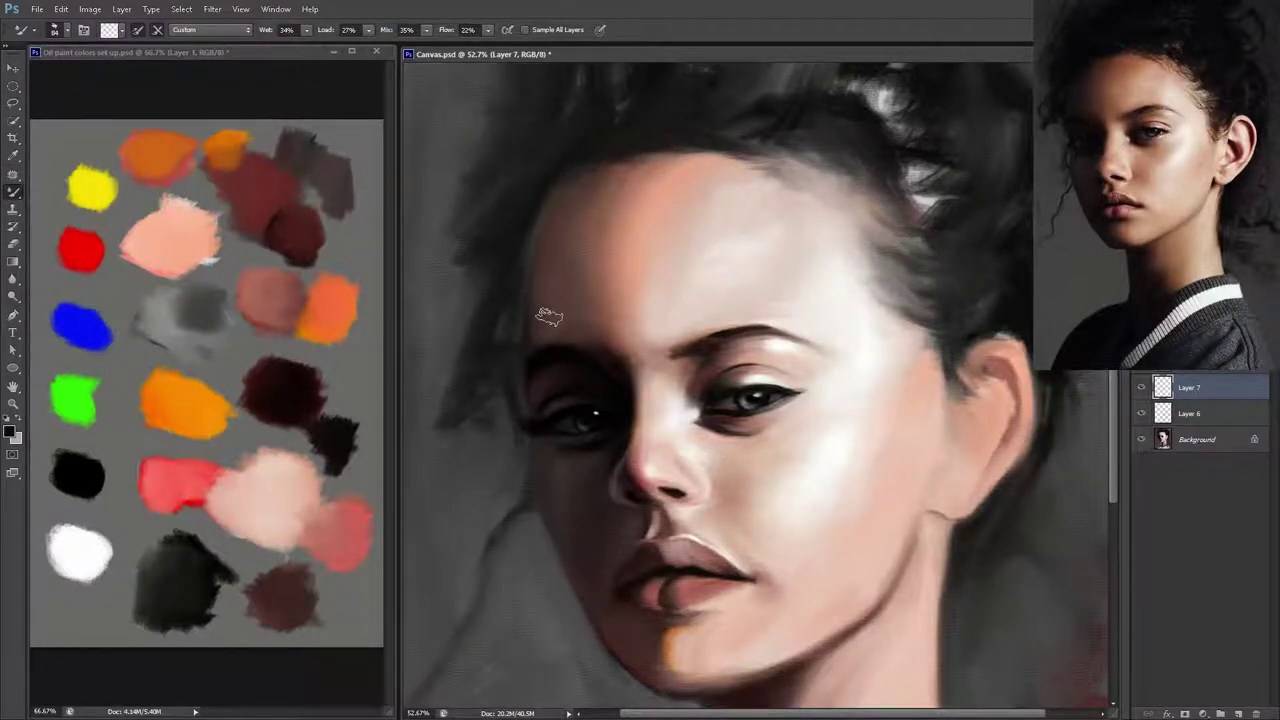
{"action": "key", "text": "ctrl+e"}
{"action": "key", "text": "ctrl+e"}
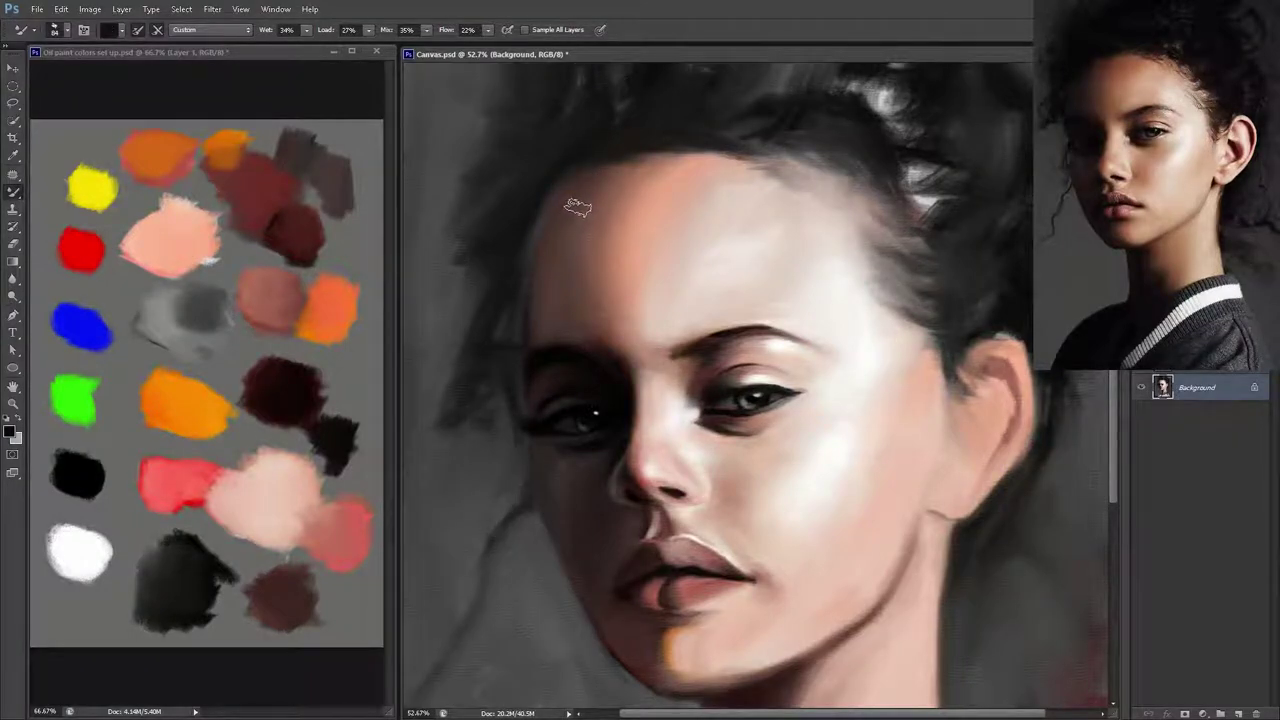
{"action": "key", "text": "ctrl+shift+alt+n"}
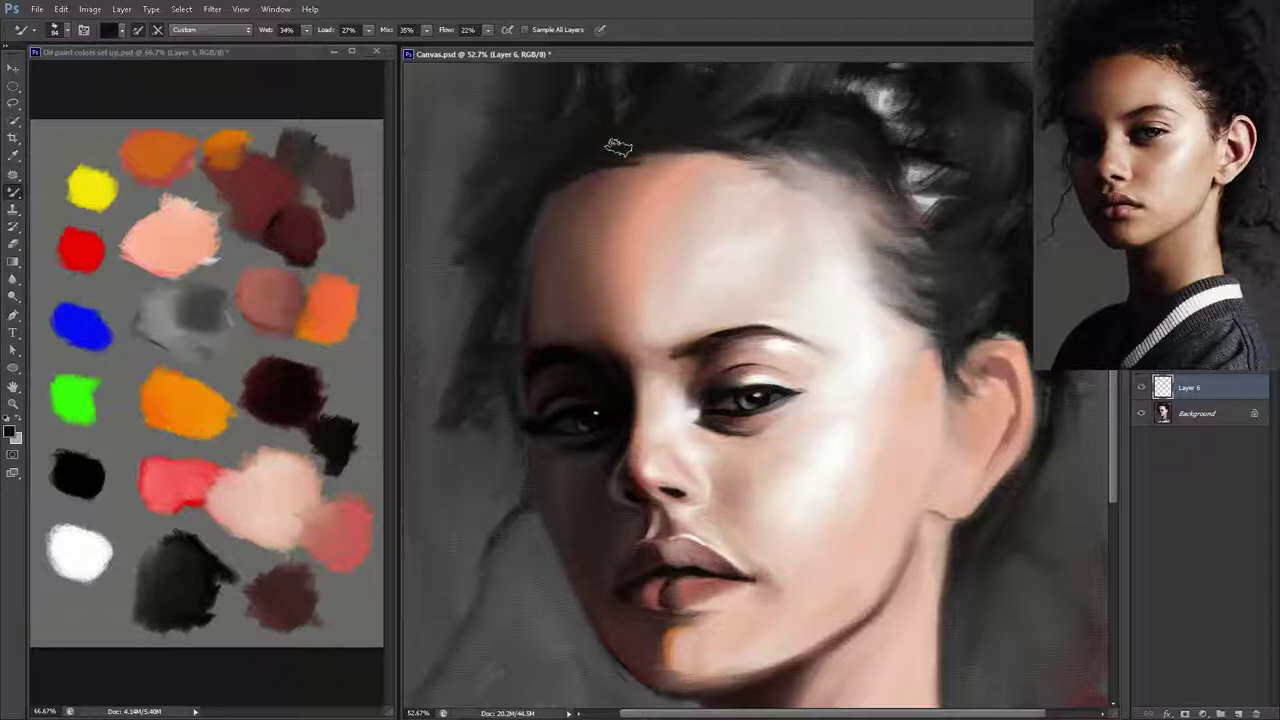
- Extend the dark hairline over the forehead, merge it down, save, and add a new layer
{"action": "mouse_move", "coordinate": [615, 160]}
{"action": "left_mouse_down"}
{"action": "mouse_move", "coordinate": [650, 168]}
{"action": "mouse_move", "coordinate": [665, 140]}
{"action": "mouse_move", "coordinate": [775, 160]}
{"action": "mouse_move", "coordinate": [818, 147]}
{"action": "mouse_move", "coordinate": [777, 160]}
{"action": "mouse_move", "coordinate": [835, 155]}
{"action": "mouse_move", "coordinate": [890, 190]}
{"action": "mouse_move", "coordinate": [808, 128]}
{"action": "mouse_move", "coordinate": [853, 163]}
{"action": "mouse_move", "coordinate": [910, 245]}
{"action": "mouse_move", "coordinate": [862, 169]}
{"action": "left_mouse_up"}
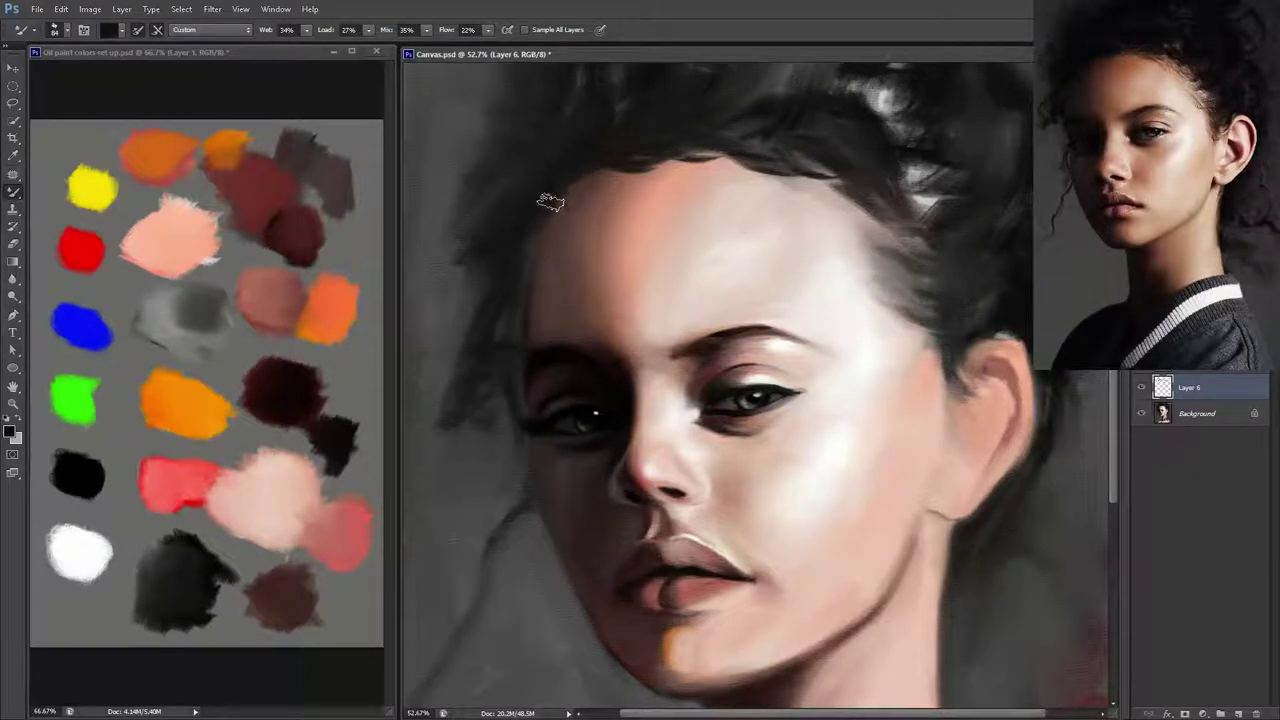
{"action": "key", "text": "ctrl+e"}
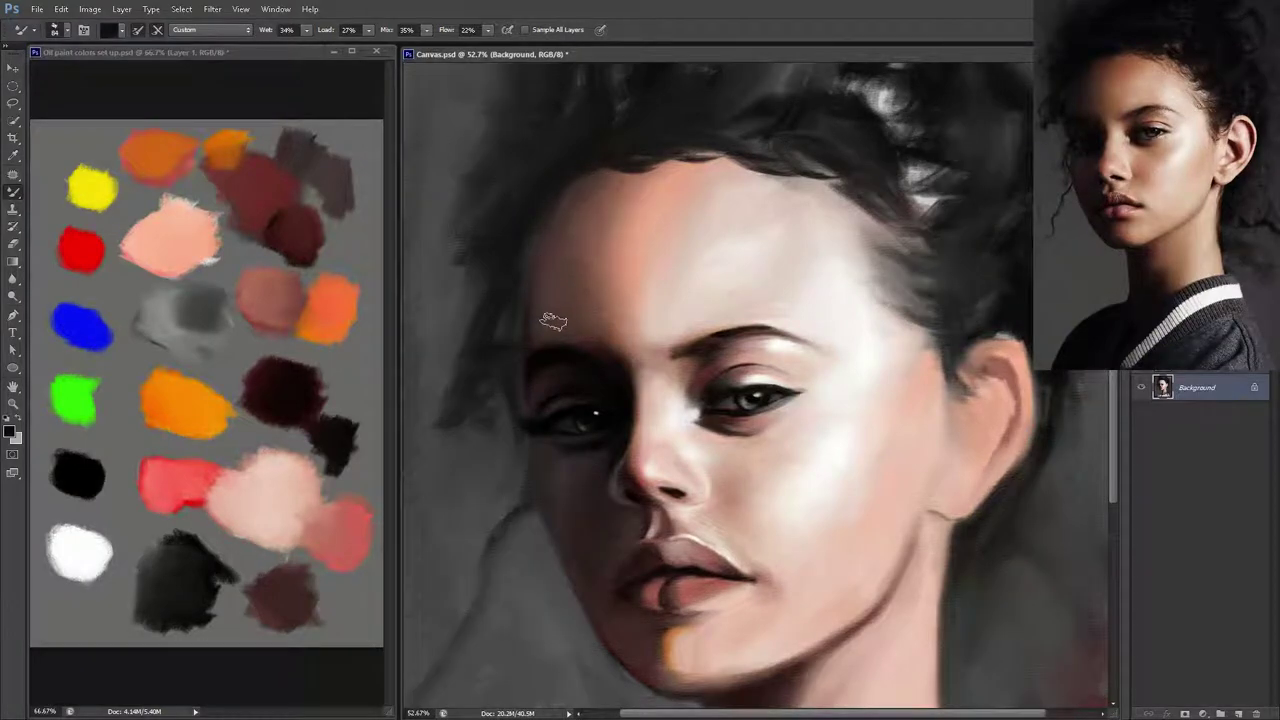
{"action": "key", "text": "ctrl+s"}
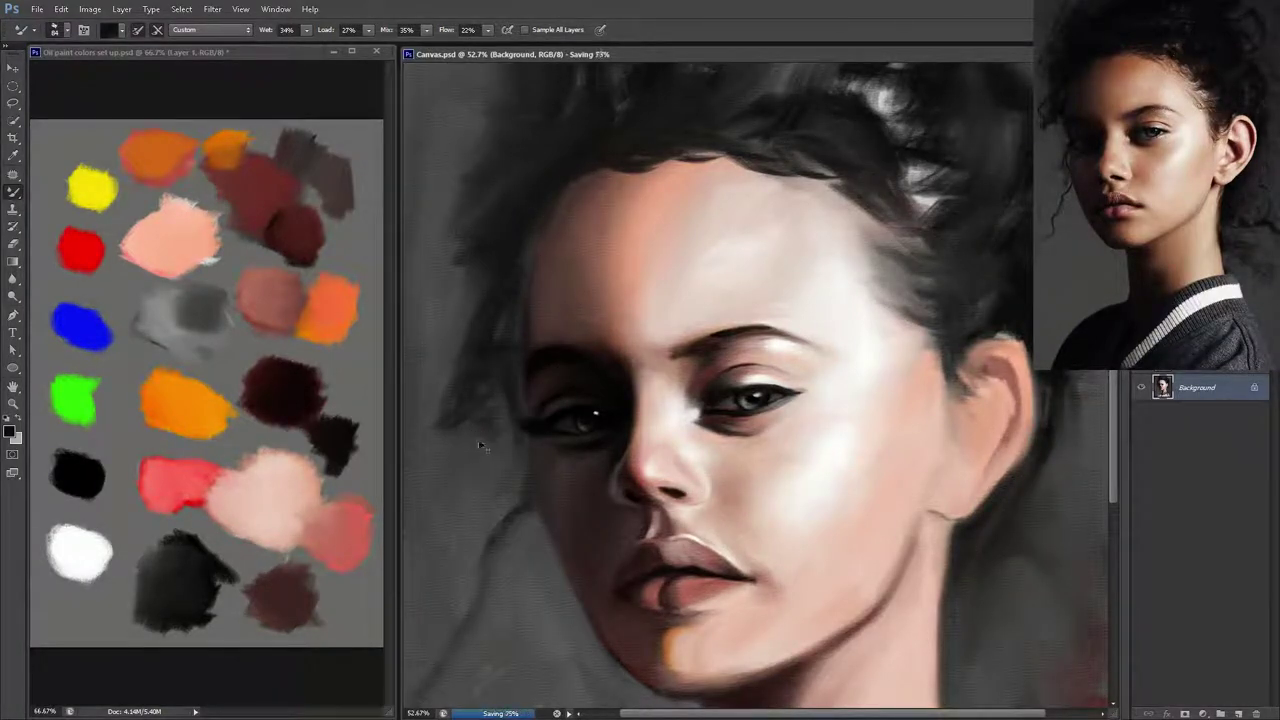
{"action": "key", "text": "ctrl+shift+alt+n"}
{"action": "key", "text": "ctrl+e"}
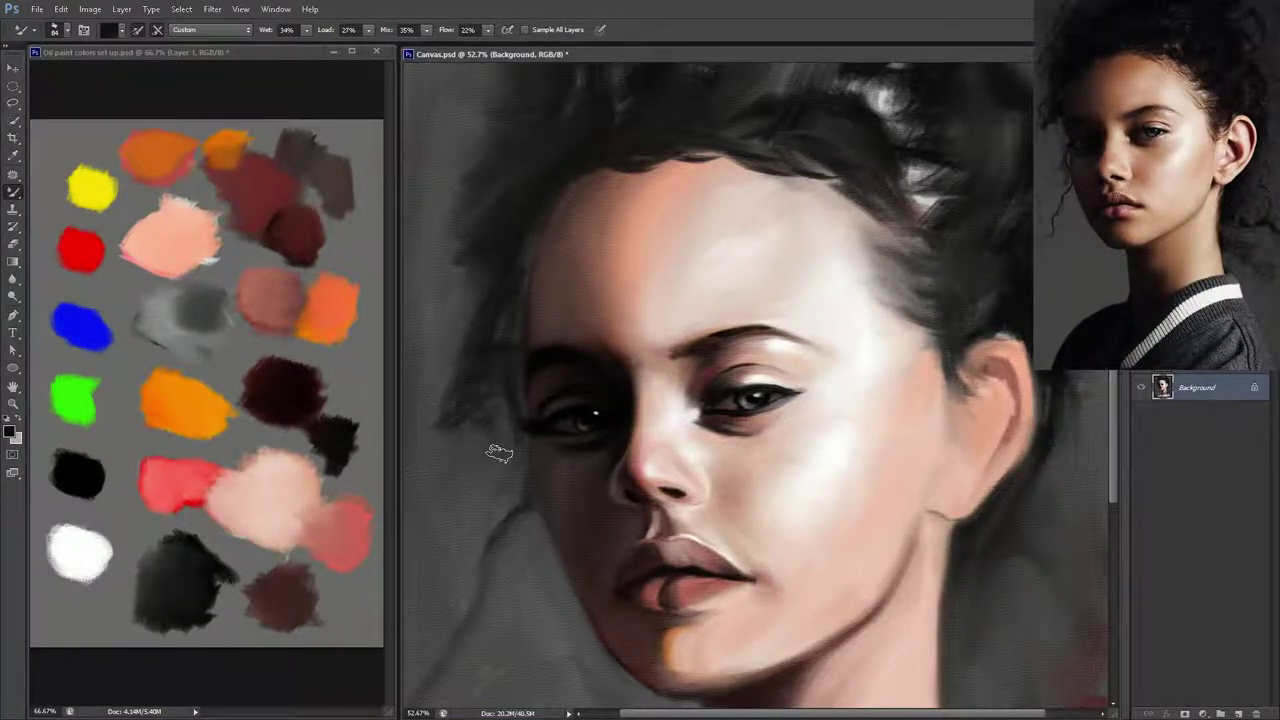
{"action": "key", "text": "ctrl+shift+alt+n"}
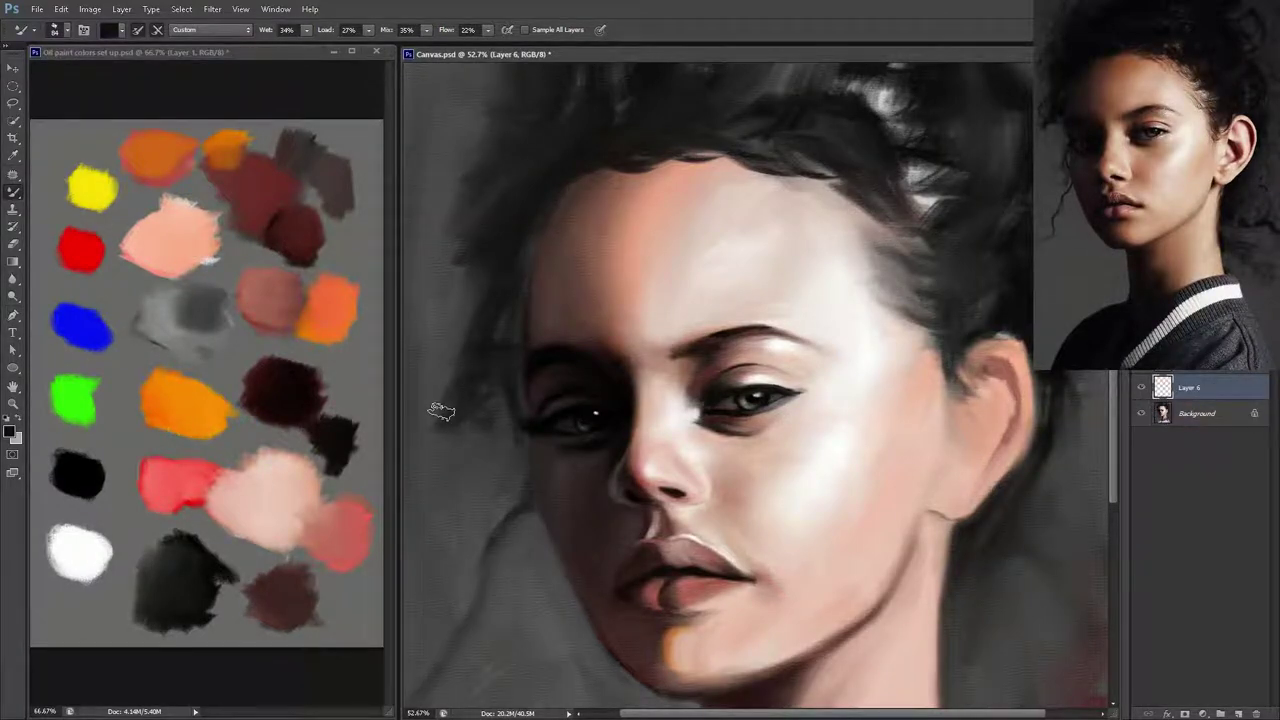
- Sample pink, white and brown paint from the palette and pan to the top of the head
{"action": "left_click", "coordinate": [260, 500]}
{"action": "left_click", "coordinate": [236, 493], "text": "alt"}
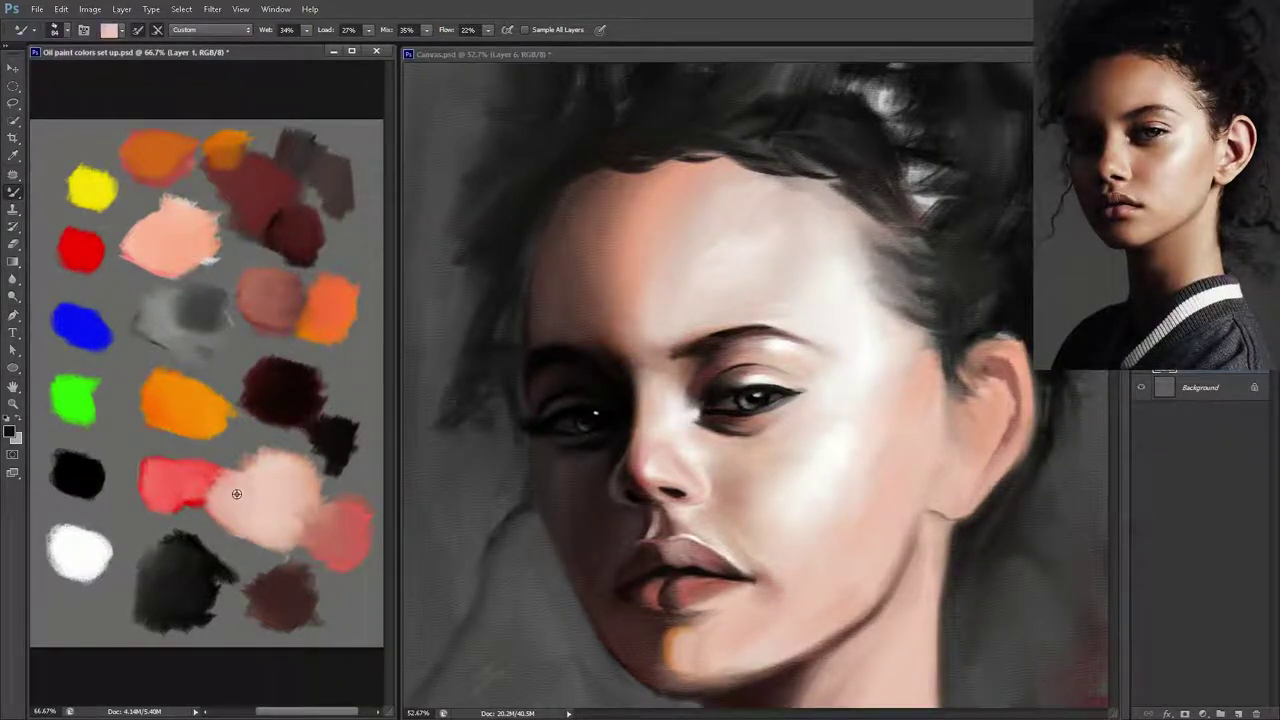
{"action": "left_click", "coordinate": [71, 550], "text": "alt"}
{"action": "left_click", "coordinate": [260, 291], "text": "alt"}
{"action": "left_click", "coordinate": [730, 114]}
{"action": "left_click_drag", "start_coordinate": [772, 164], "coordinate": [768, 231]}
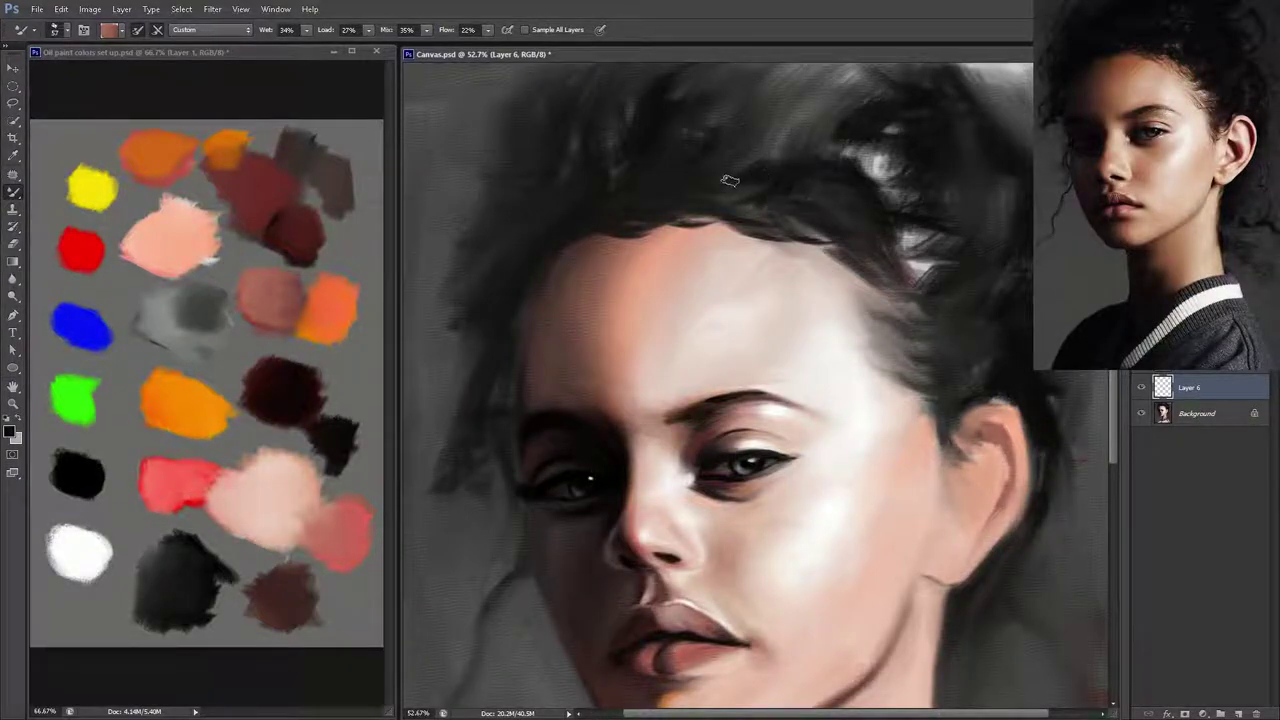
- Paint pinkish-brown strokes across the hairline from the left temple down the right side
{"action": "left_click_drag", "start_coordinate": [556, 198], "coordinate": [782, 172]}
{"action": "left_click_drag", "start_coordinate": [664, 164], "coordinate": [786, 176]}
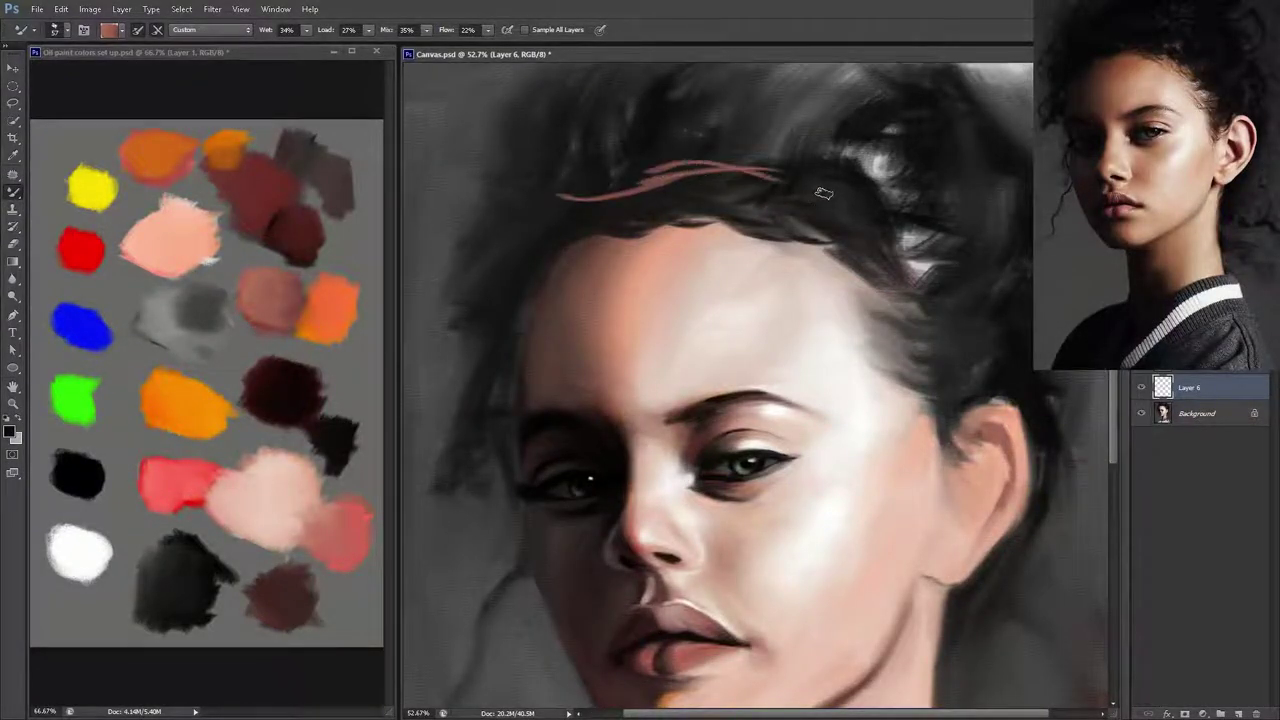
{"action": "left_click_drag", "start_coordinate": [645, 167], "coordinate": [826, 215]}
{"action": "left_click_drag", "start_coordinate": [596, 190], "coordinate": [522, 234]}
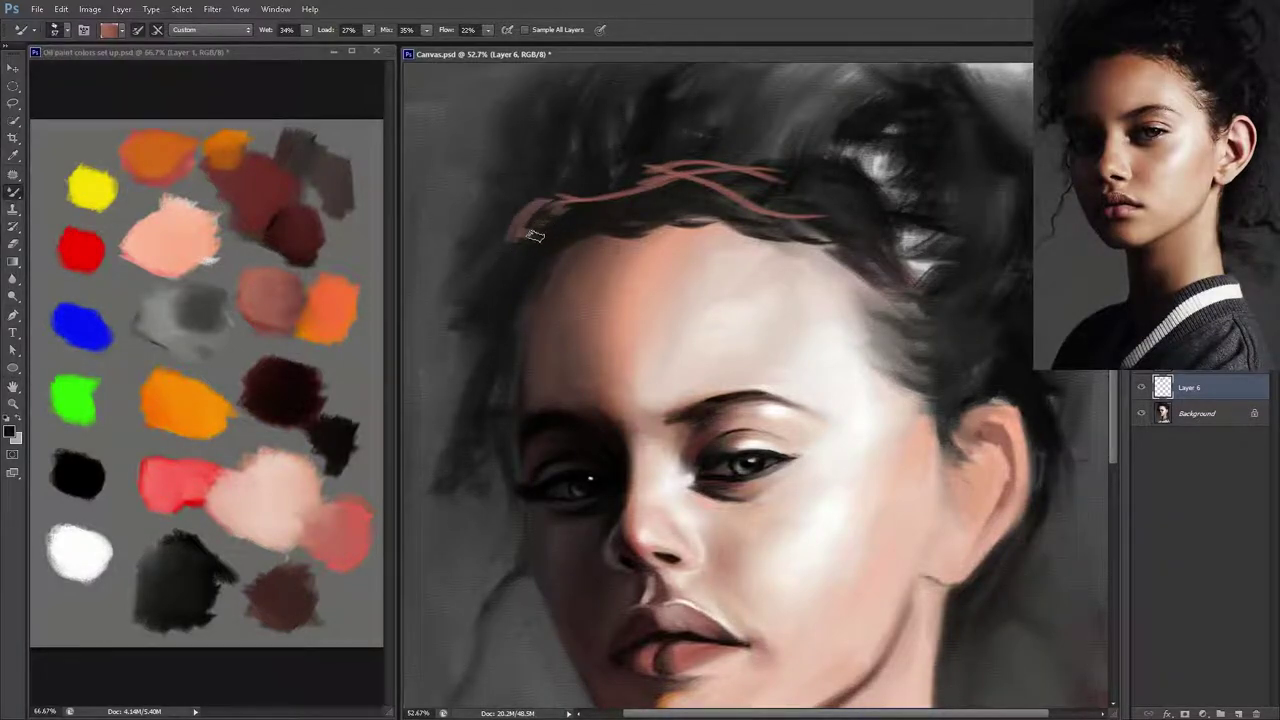
{"action": "mouse_move", "coordinate": [824, 192]}
{"action": "left_mouse_down"}
{"action": "mouse_move", "coordinate": [915, 225]}
{"action": "mouse_move", "coordinate": [953, 268]}
{"action": "left_mouse_up"}
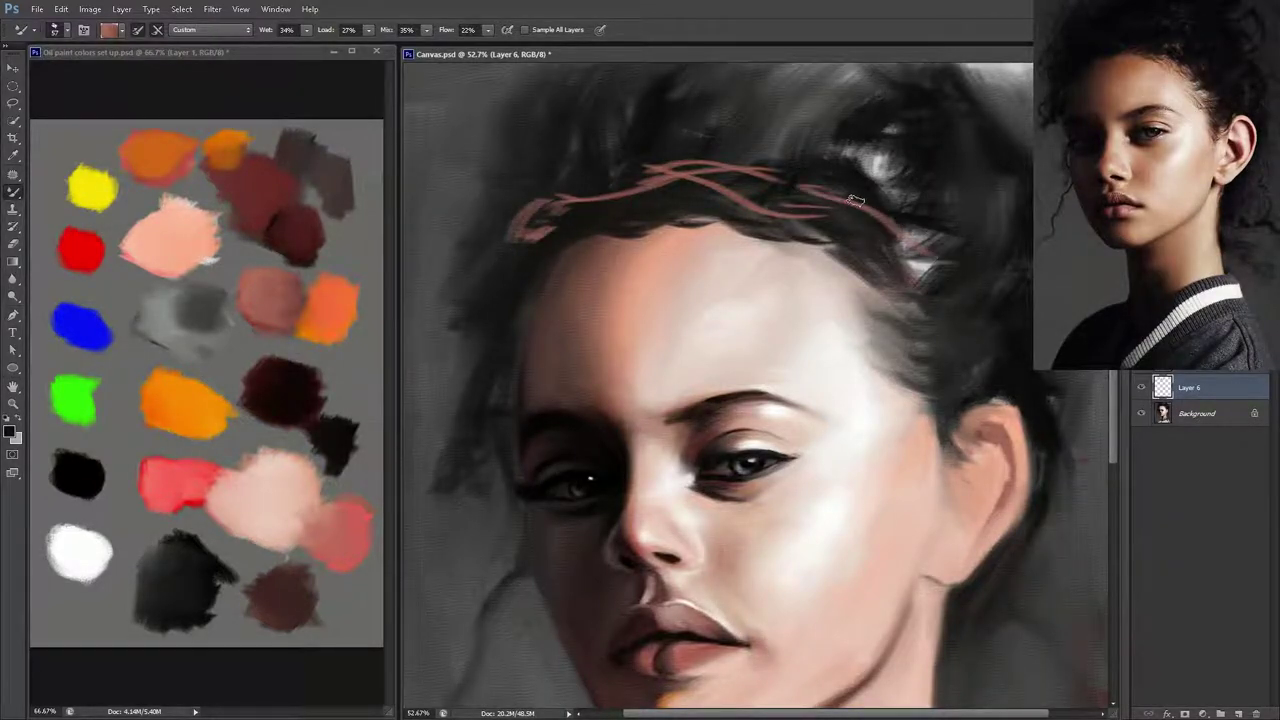
{"action": "left_click_drag", "start_coordinate": [855, 200], "coordinate": [1025, 338]}
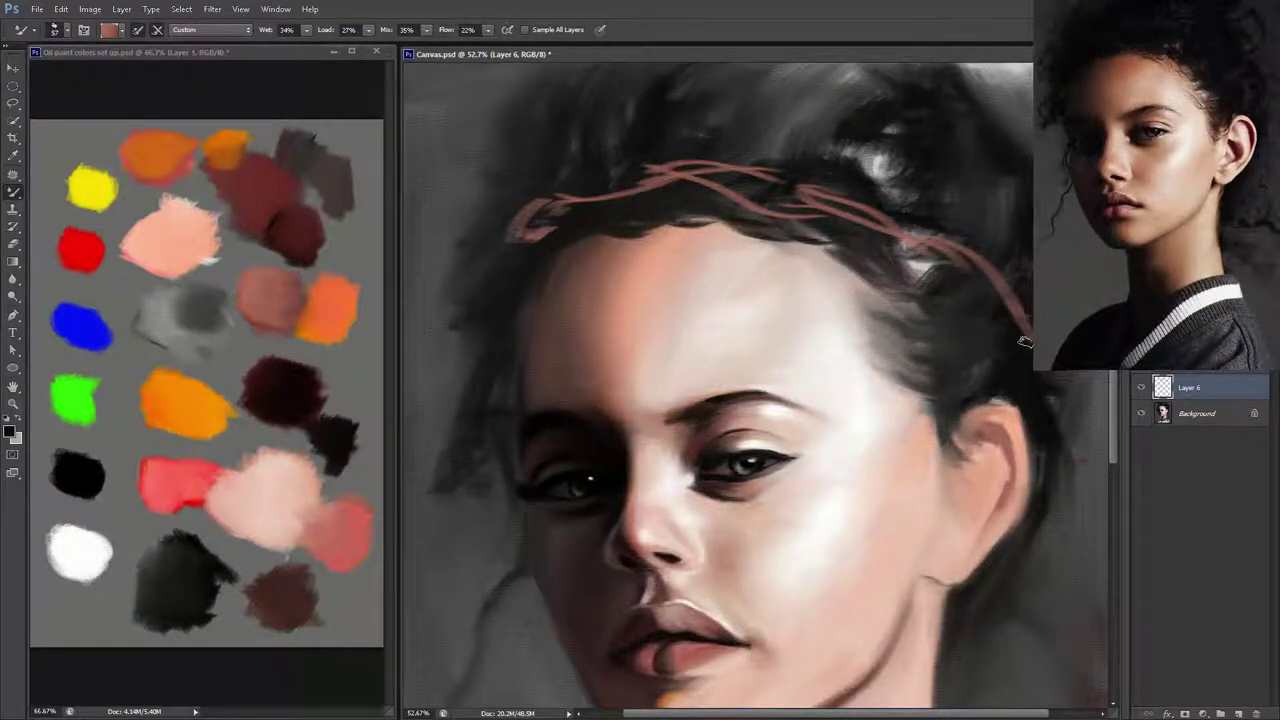
- Thicken the band's right end, add thin strands at its left end, and merge down
{"action": "left_click_drag", "start_coordinate": [943, 343], "coordinate": [905, 300]}
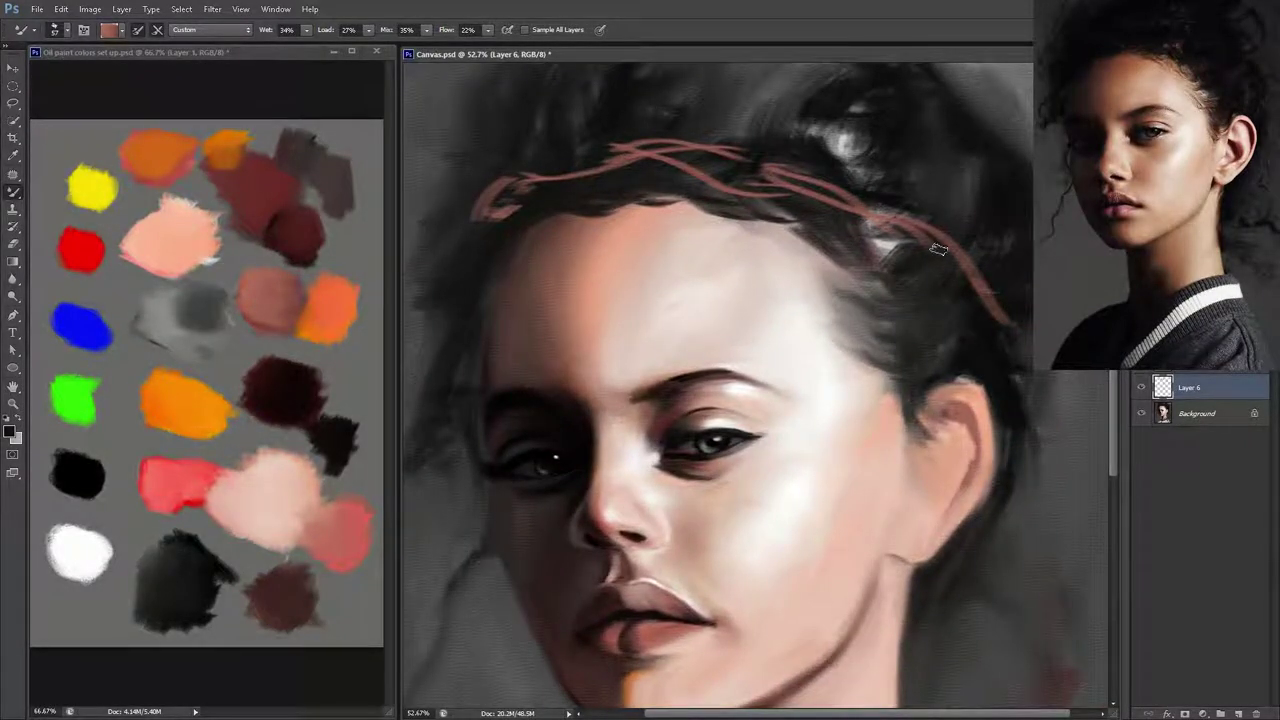
{"action": "mouse_move", "coordinate": [938, 249]}
{"action": "left_mouse_down"}
{"action": "mouse_move", "coordinate": [1015, 326]}
{"action": "mouse_move", "coordinate": [1000, 310]}
{"action": "mouse_move", "coordinate": [1010, 317]}
{"action": "left_mouse_up"}
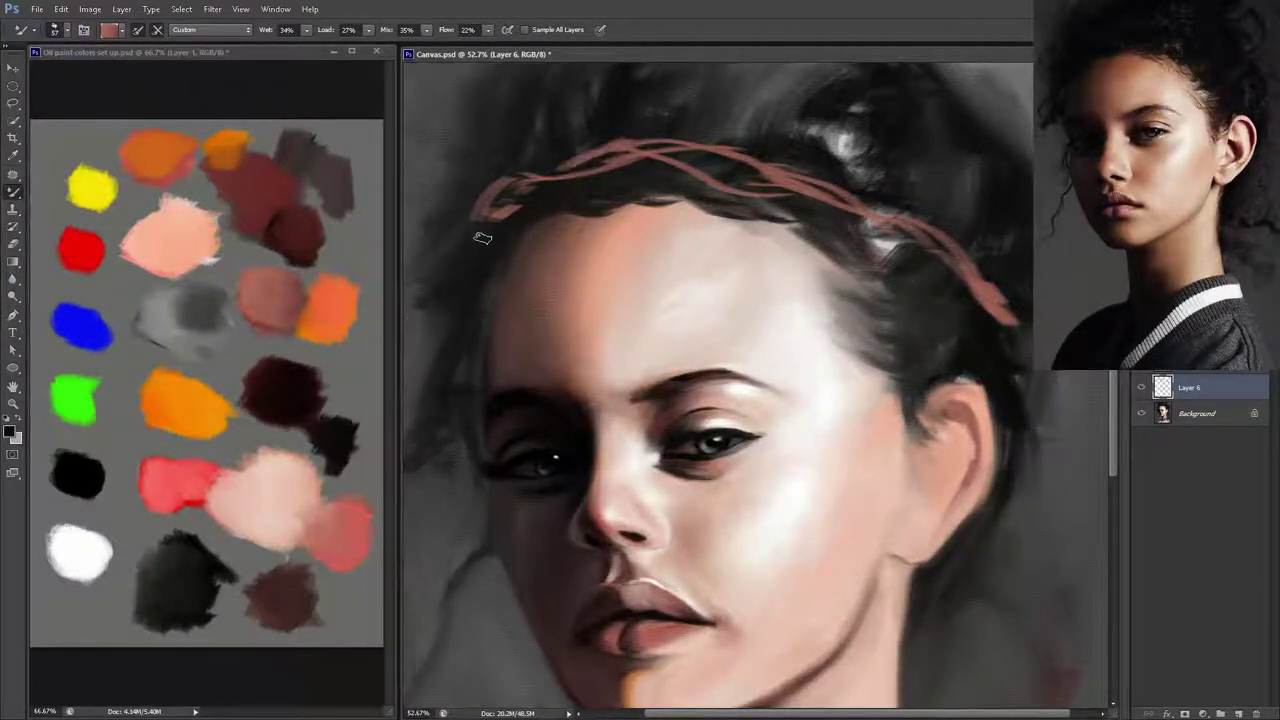
{"action": "mouse_move", "coordinate": [592, 158]}
{"action": "left_mouse_down"}
{"action": "mouse_move", "coordinate": [527, 176]}
{"action": "mouse_move", "coordinate": [528, 234]}
{"action": "left_mouse_up"}
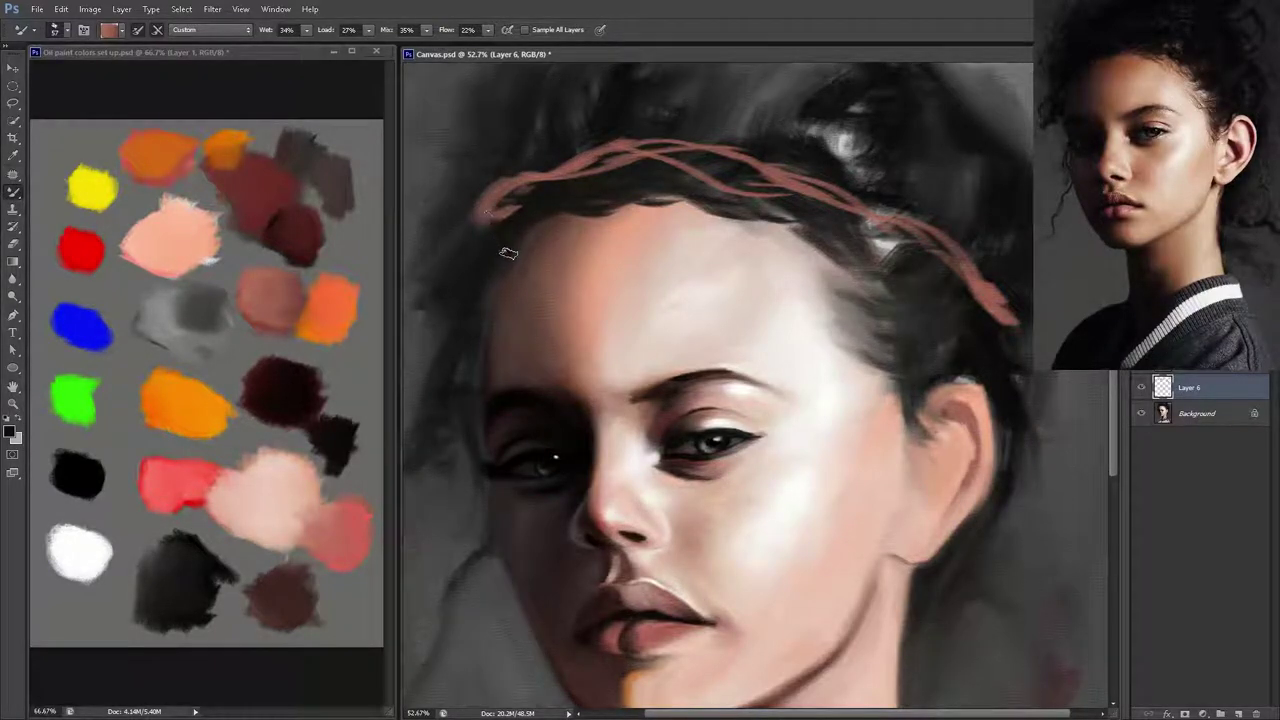
{"action": "key", "text": "ctrl+e"}
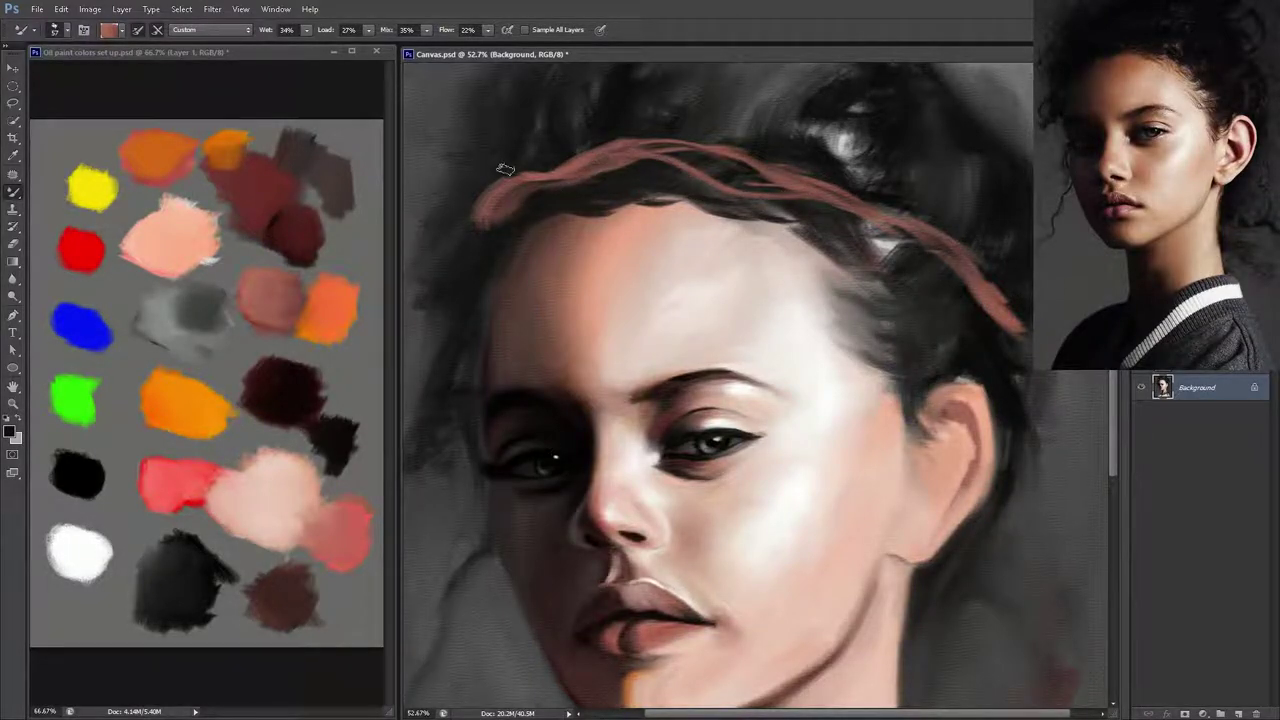
- Save the canvas and load dark red paint from the palette onto a new layer
{"action": "key", "text": "ctrl+s"}
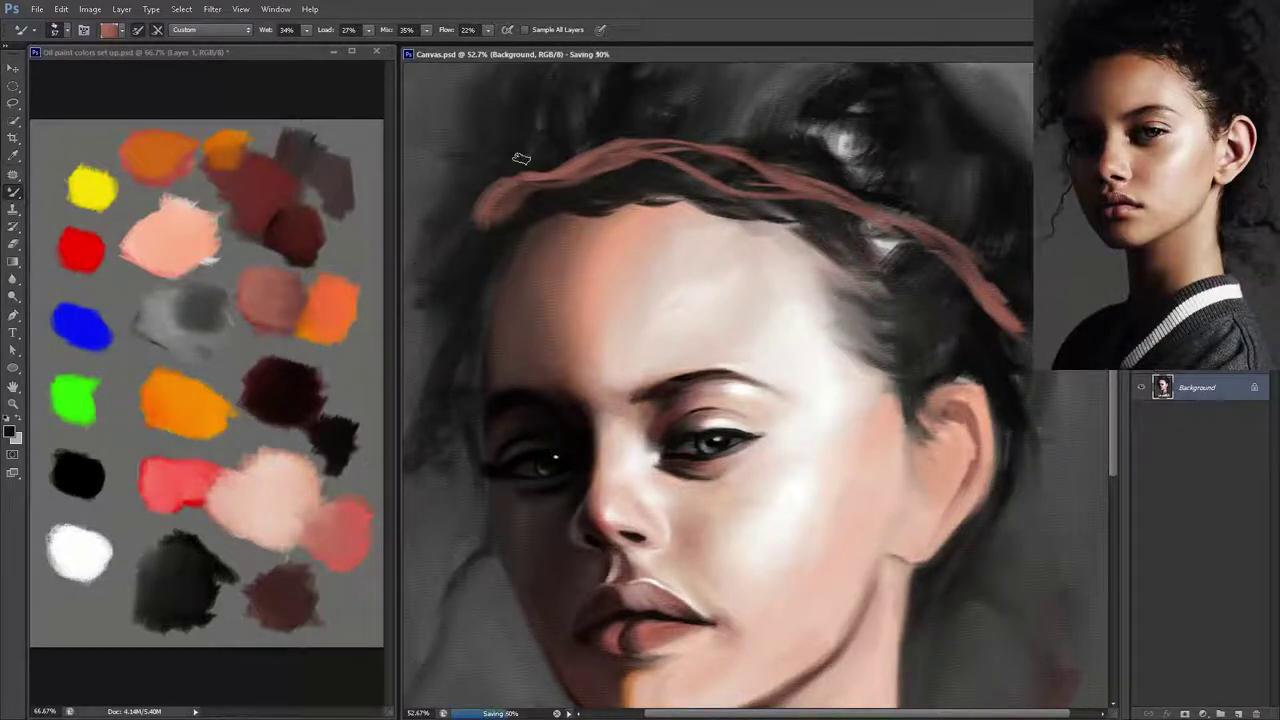
{"action": "left_click", "coordinate": [826, 148], "text": "alt"}
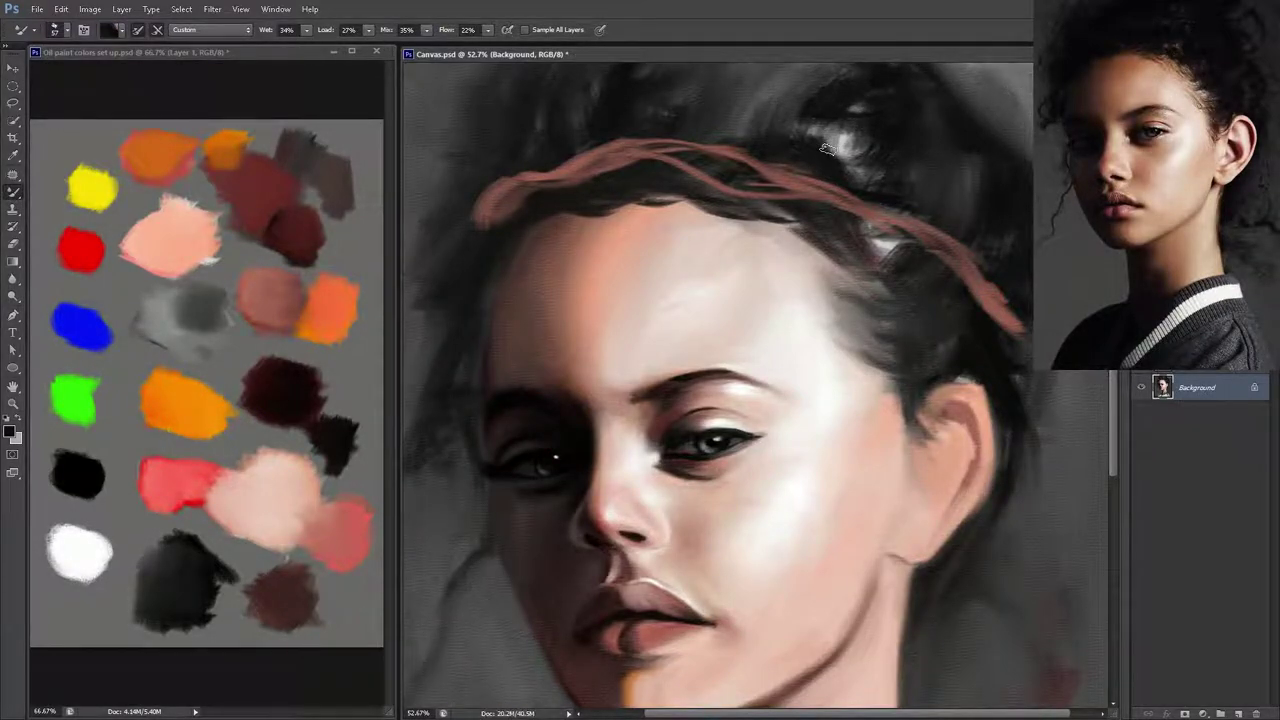
{"action": "key", "text": "ctrl+shift+alt+n"}
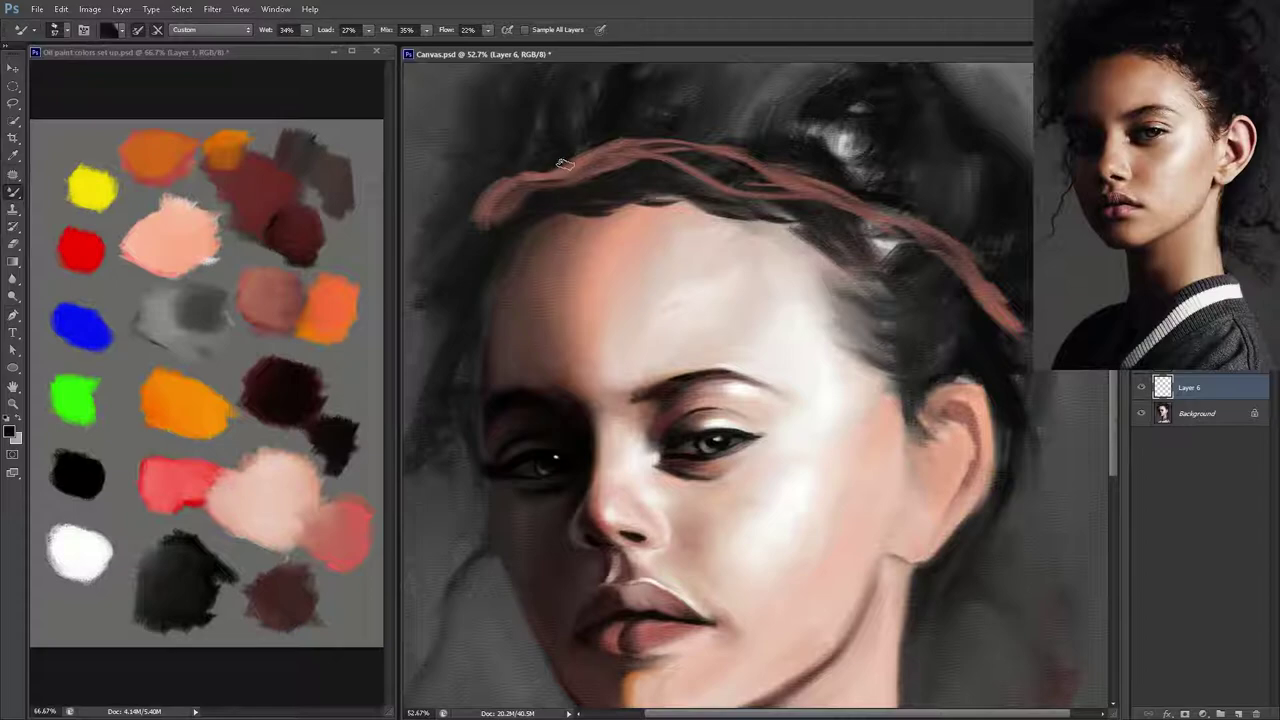
{"action": "left_click", "coordinate": [304, 230]}
{"action": "left_click", "coordinate": [652, 142]}
{"action": "left_click", "coordinate": [304, 230], "text": "alt"}
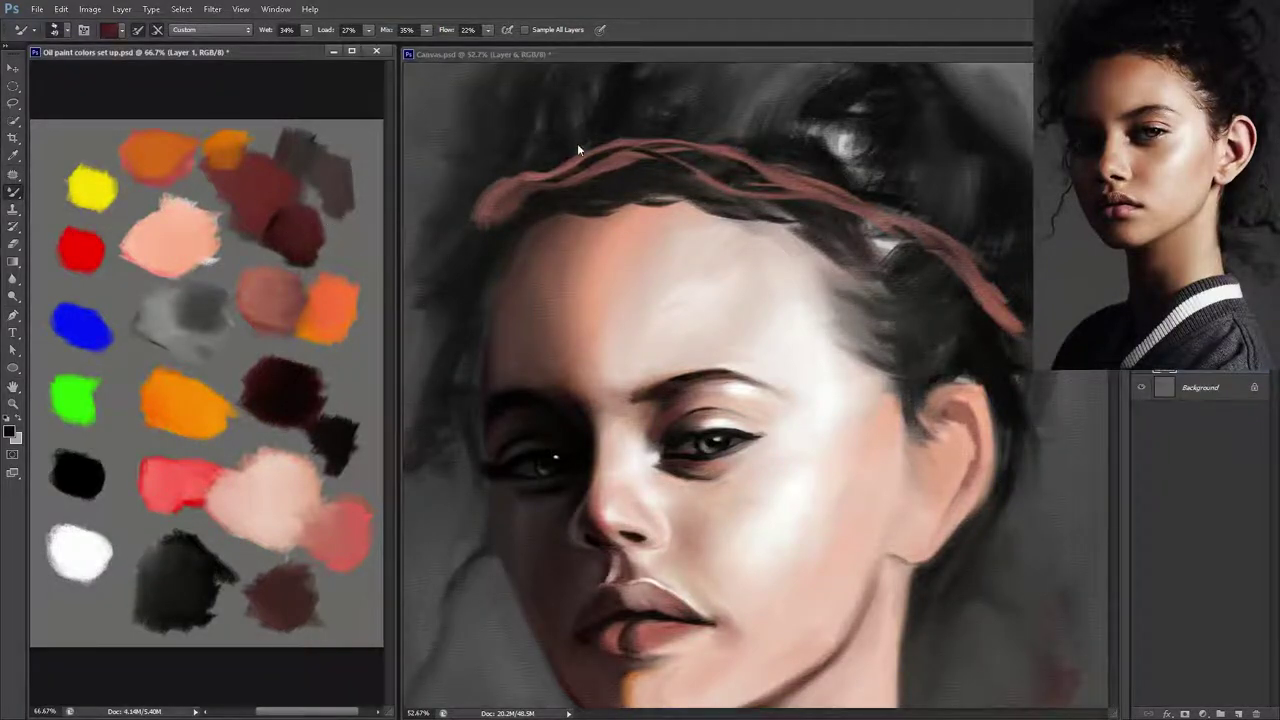
{"action": "left_click", "coordinate": [745, 170]}
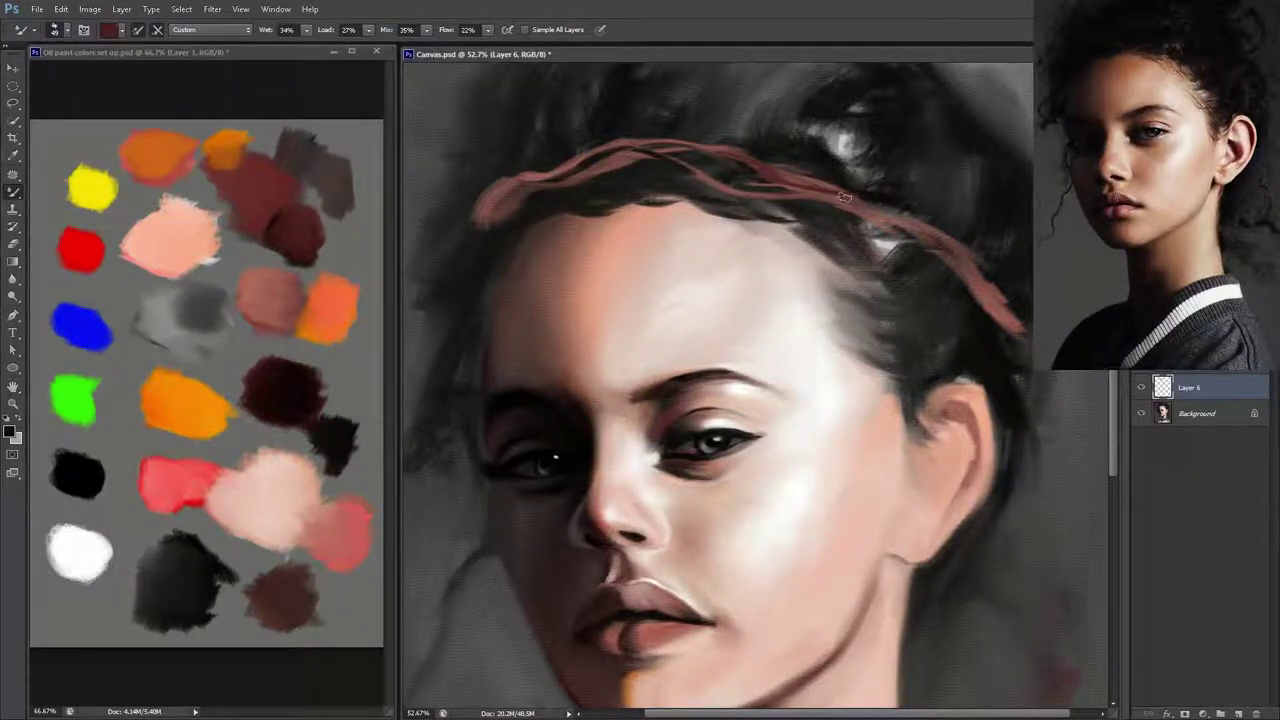
- Darken the hair beneath the headband with one stroke, merge it down, and save
{"action": "mouse_move", "coordinate": [683, 171]}
{"action": "left_mouse_down"}
{"action": "mouse_move", "coordinate": [781, 198]}
{"action": "mouse_move", "coordinate": [976, 286]}
{"action": "left_mouse_up"}
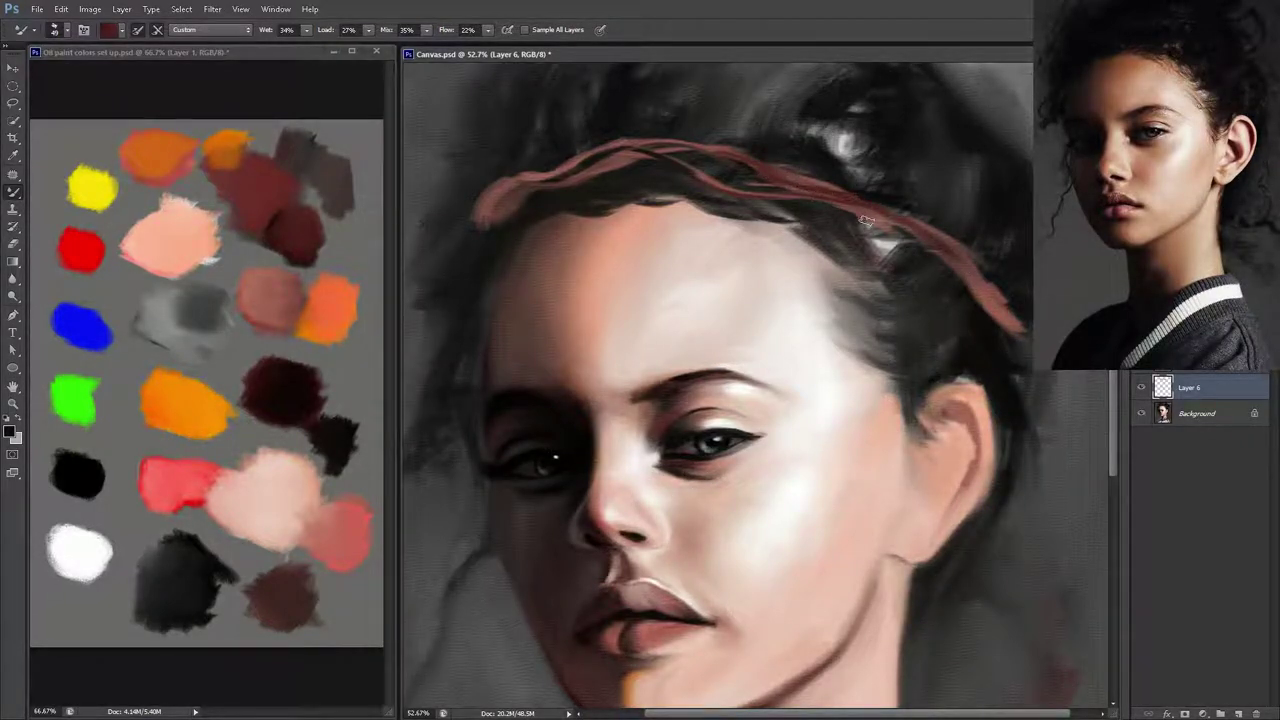
{"action": "key", "text": "ctrl+e"}
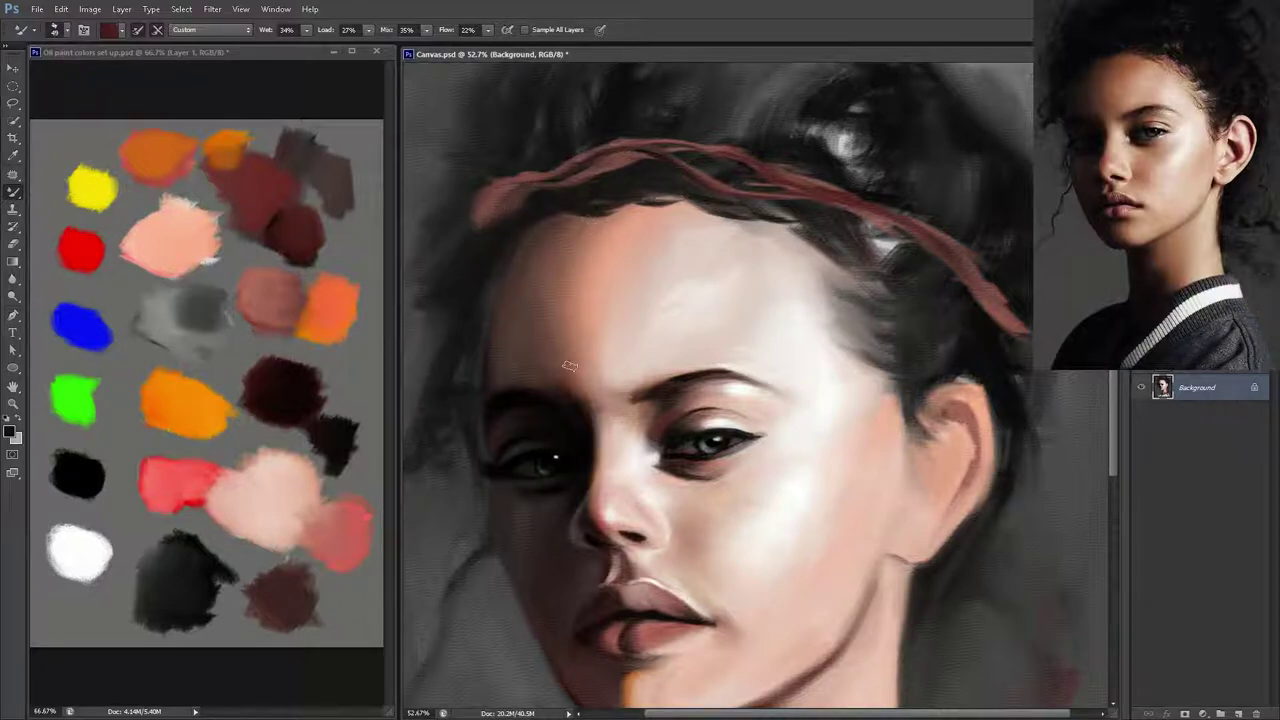
{"action": "key", "text": "ctrl+s"}
- Paint white highlight strokes across the middle and left of the headband on a new layer
{"action": "left_click", "coordinate": [78, 563], "text": "alt"}
{"action": "key", "text": "ctrl+shift+alt+n"}
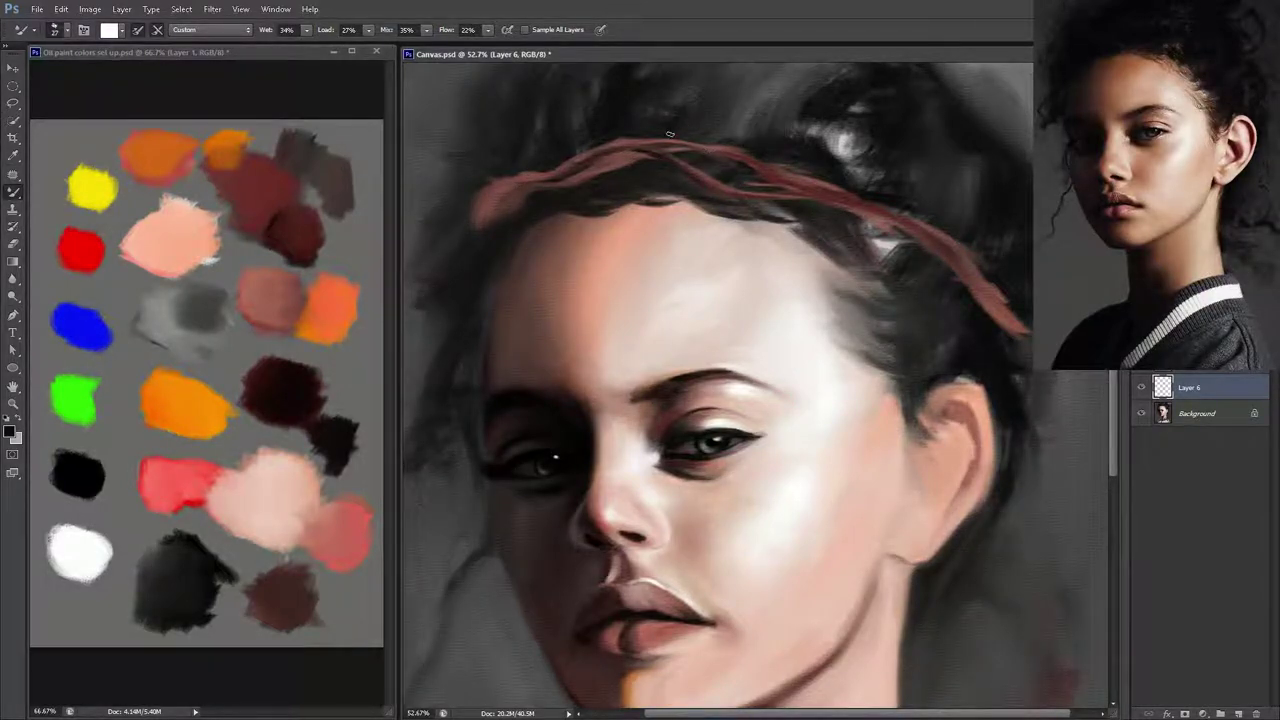
{"action": "left_click_drag", "start_coordinate": [744, 162], "coordinate": [940, 242]}
{"action": "left_click_drag", "start_coordinate": [687, 163], "coordinate": [732, 191]}
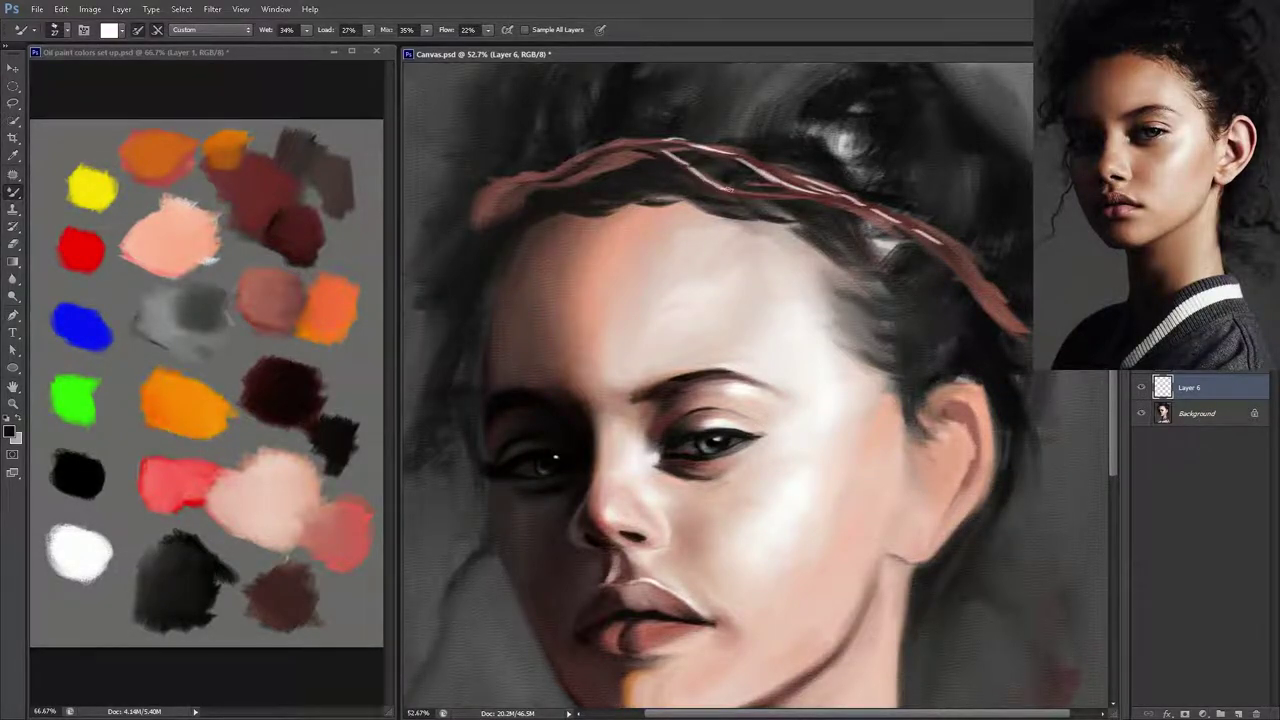
{"action": "left_click_drag", "start_coordinate": [562, 166], "coordinate": [639, 157]}
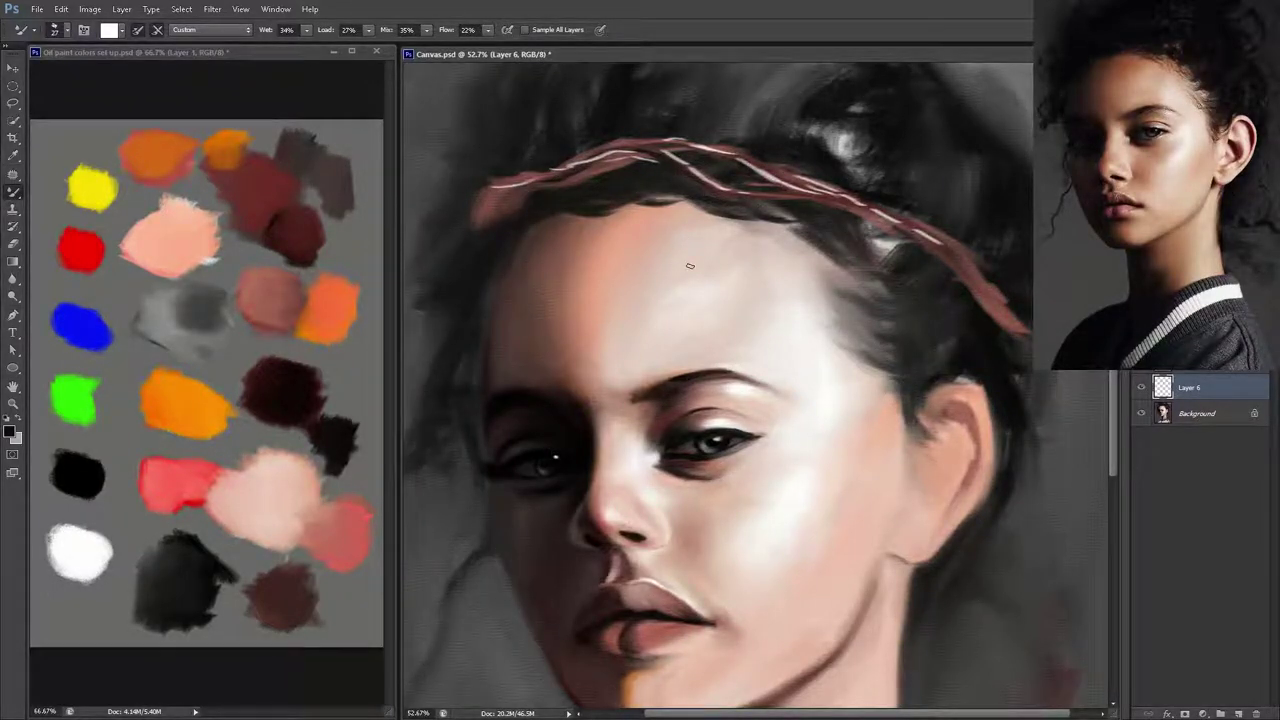
{"action": "key", "text": "ctrl+shift+alt+n"}
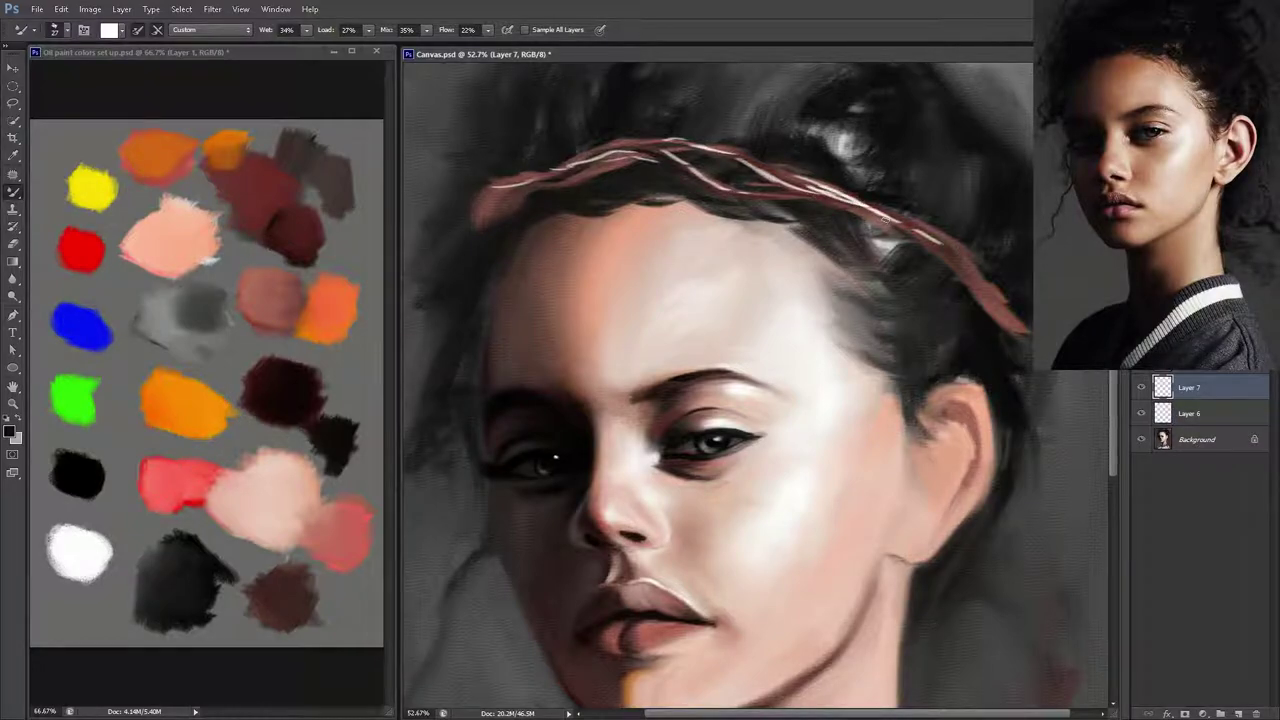
{"action": "key", "text": "ctrl+e"}
{"action": "key", "text": "ctrl+e"}
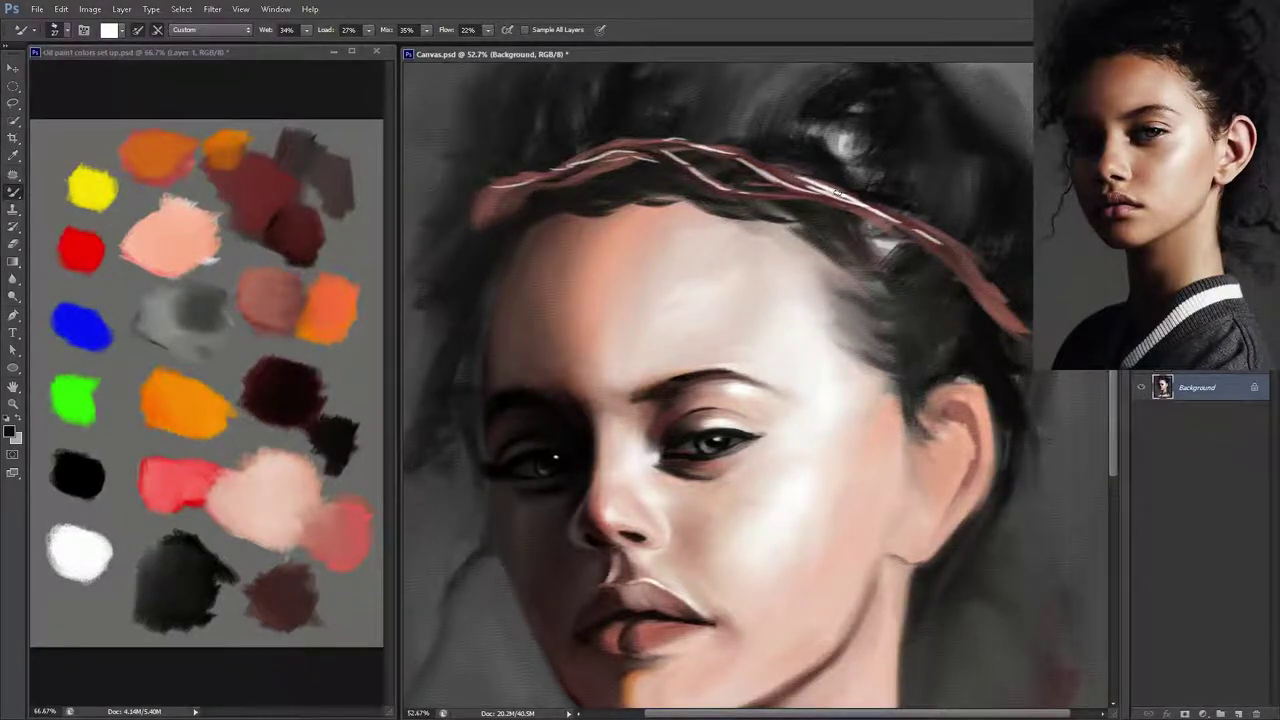
- Brighten the headband's right end, middle, left-middle and top strand, then save
{"action": "mouse_move", "coordinate": [836, 192]}
{"action": "left_mouse_down"}
{"action": "mouse_move", "coordinate": [966, 270]}
{"action": "mouse_move", "coordinate": [1016, 334]}
{"action": "left_mouse_up"}
{"action": "left_click_drag", "start_coordinate": [882, 208], "coordinate": [980, 270]}
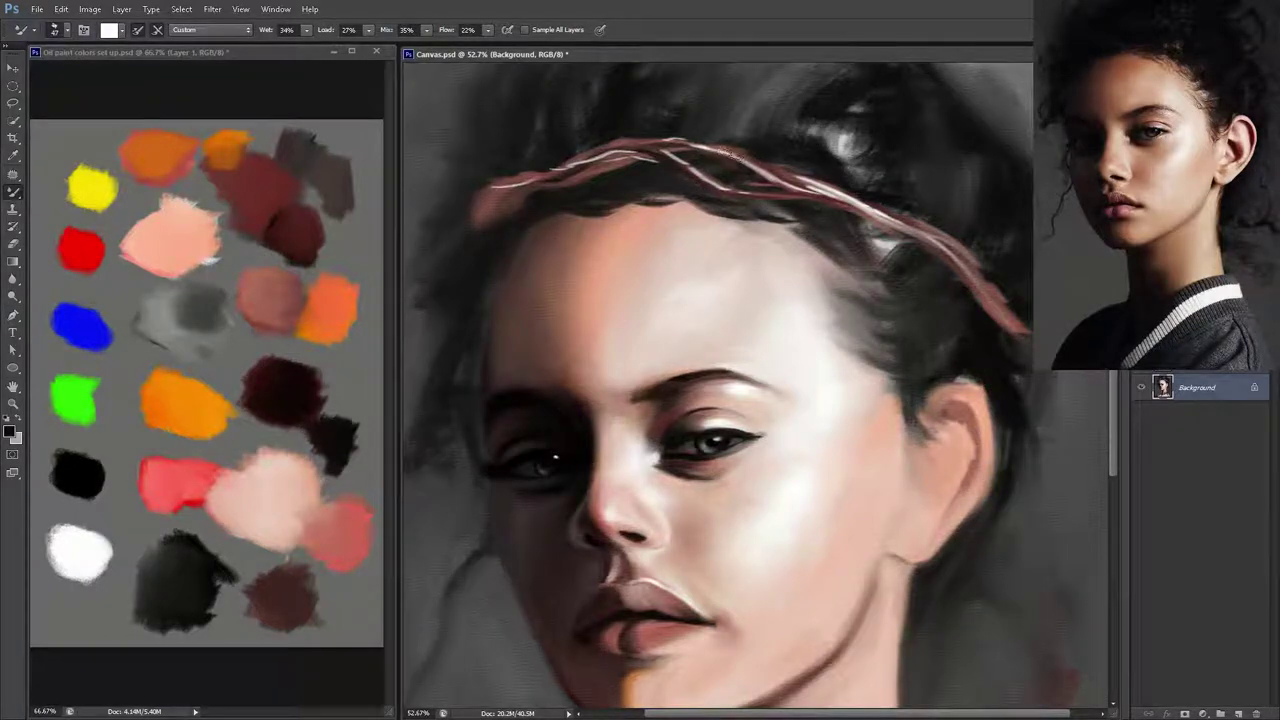
{"action": "left_click_drag", "start_coordinate": [821, 188], "coordinate": [752, 164]}
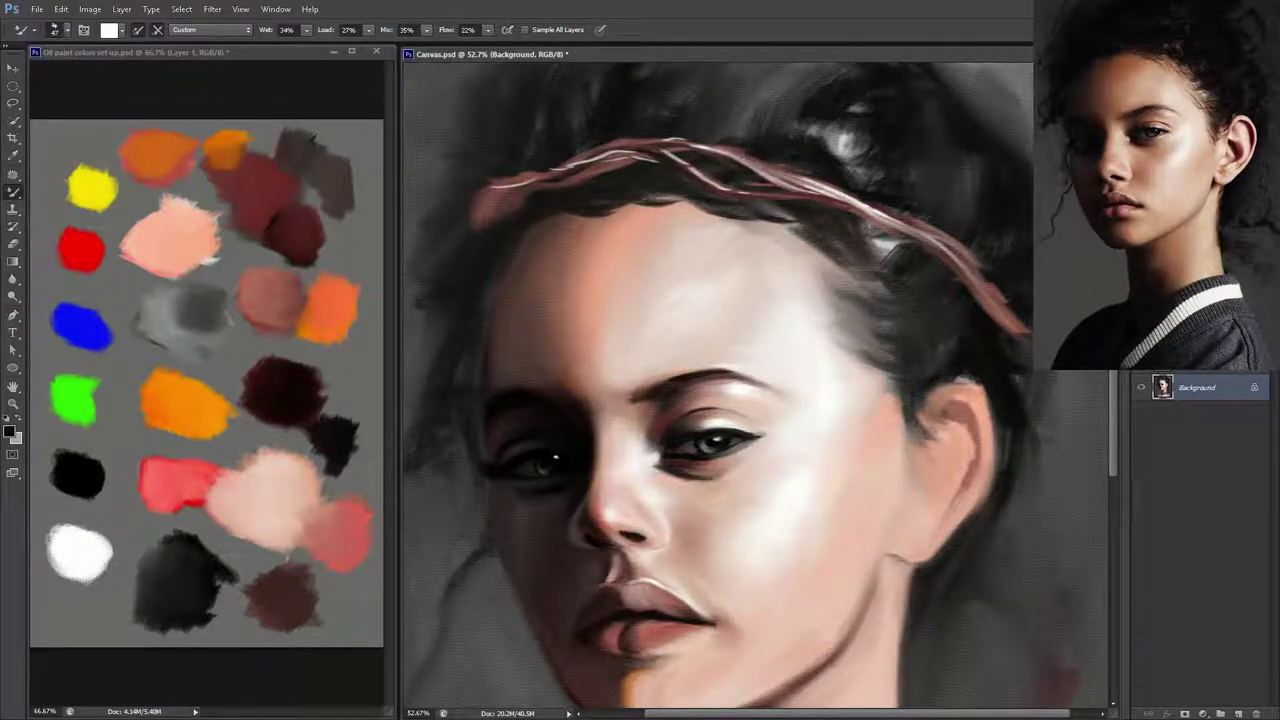
{"action": "left_click_drag", "start_coordinate": [821, 188], "coordinate": [731, 153]}
{"action": "mouse_move", "coordinate": [592, 155]}
{"action": "left_mouse_down"}
{"action": "mouse_move", "coordinate": [666, 158]}
{"action": "mouse_move", "coordinate": [613, 147]}
{"action": "mouse_move", "coordinate": [506, 183]}
{"action": "mouse_move", "coordinate": [481, 217]}
{"action": "left_mouse_up"}
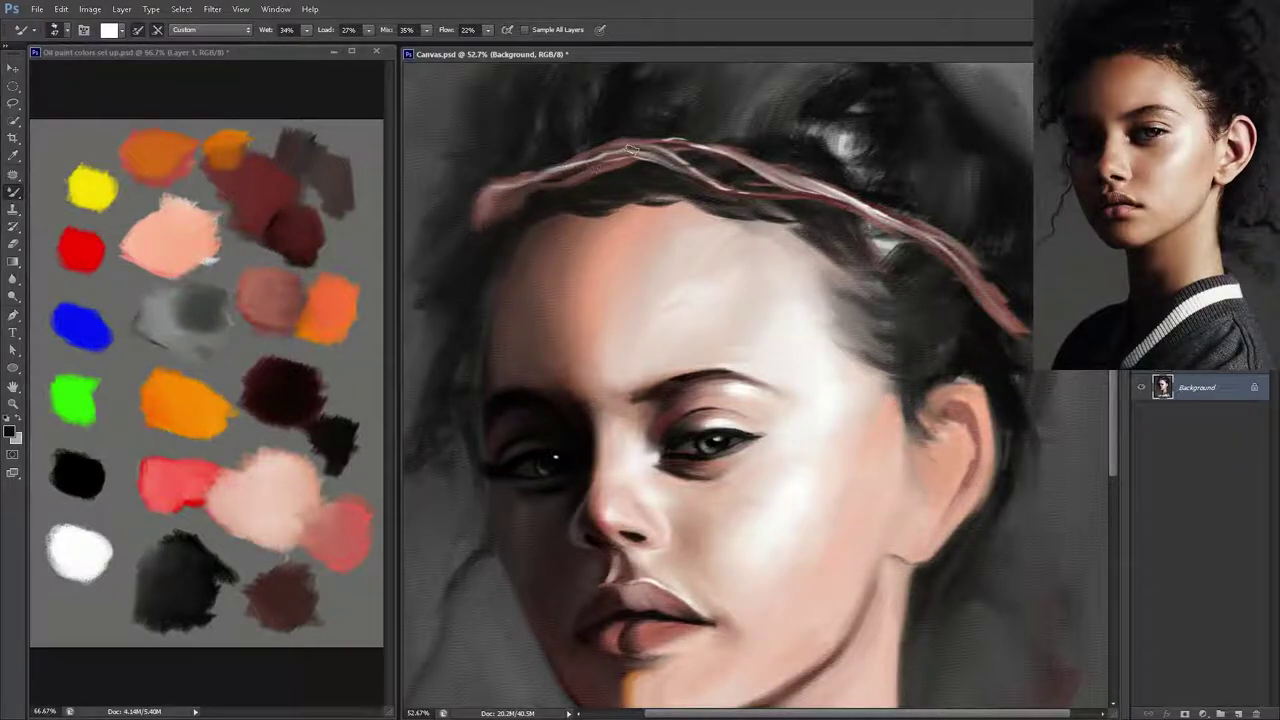
{"action": "mouse_move", "coordinate": [602, 165]}
{"action": "left_mouse_down"}
{"action": "mouse_move", "coordinate": [728, 152]}
{"action": "mouse_move", "coordinate": [833, 203]}
{"action": "left_mouse_up"}
{"action": "key", "text": "ctrl+s"}
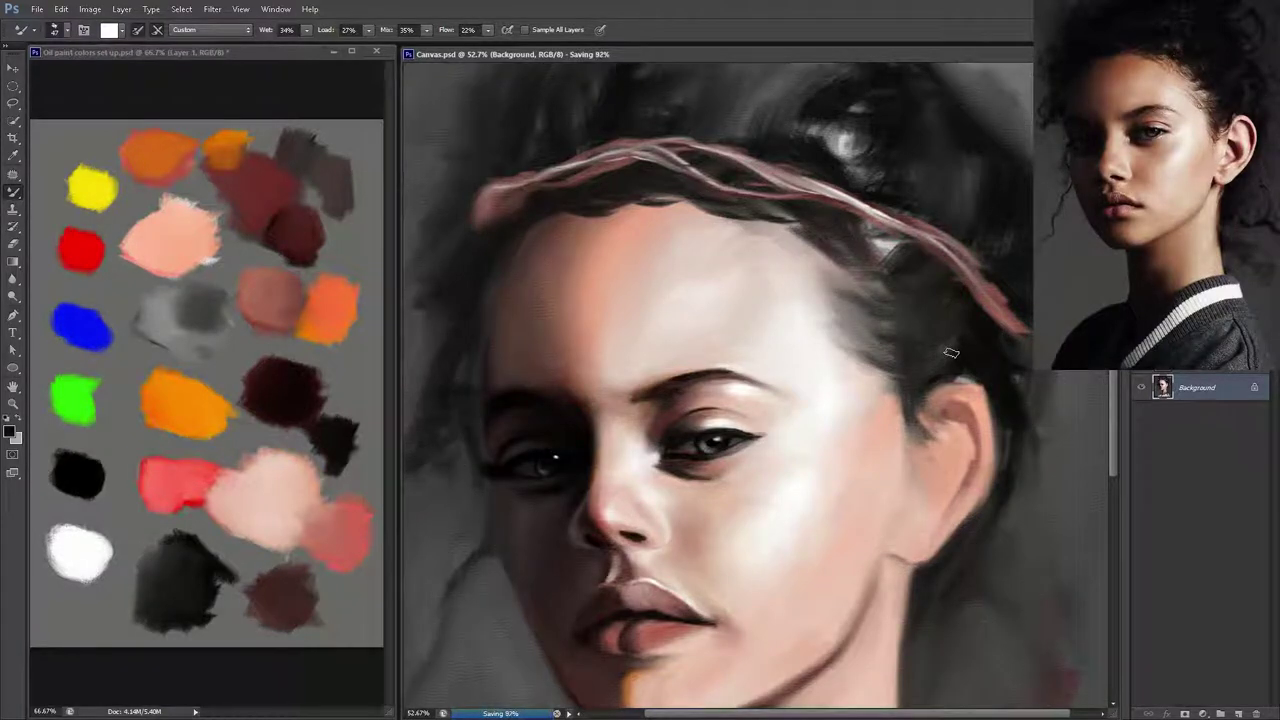
- Brush orange strokes along the headband and its left side, merge, save, and add Layer 6
{"action": "left_click", "coordinate": [332, 300], "text": "alt"}
{"action": "key", "text": "ctrl+shift+alt+n"}
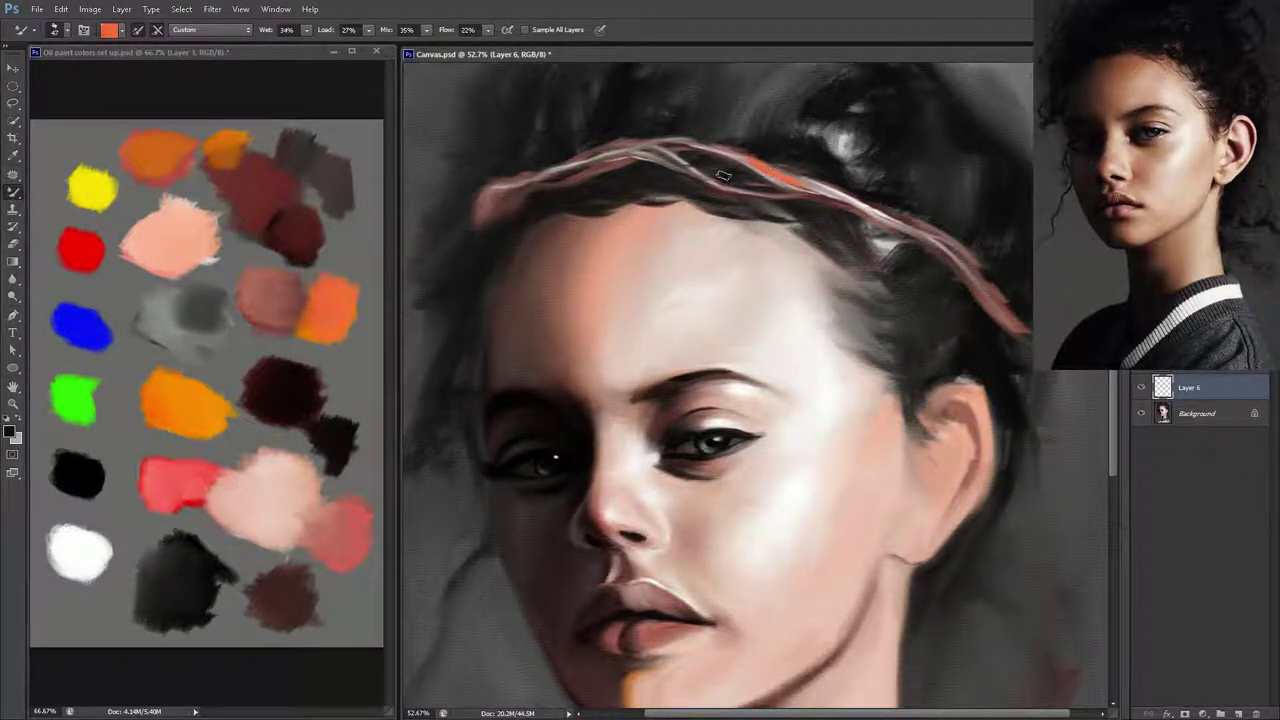
{"action": "mouse_move", "coordinate": [660, 150]}
{"action": "left_mouse_down"}
{"action": "mouse_move", "coordinate": [726, 188]}
{"action": "mouse_move", "coordinate": [895, 228]}
{"action": "left_mouse_up"}
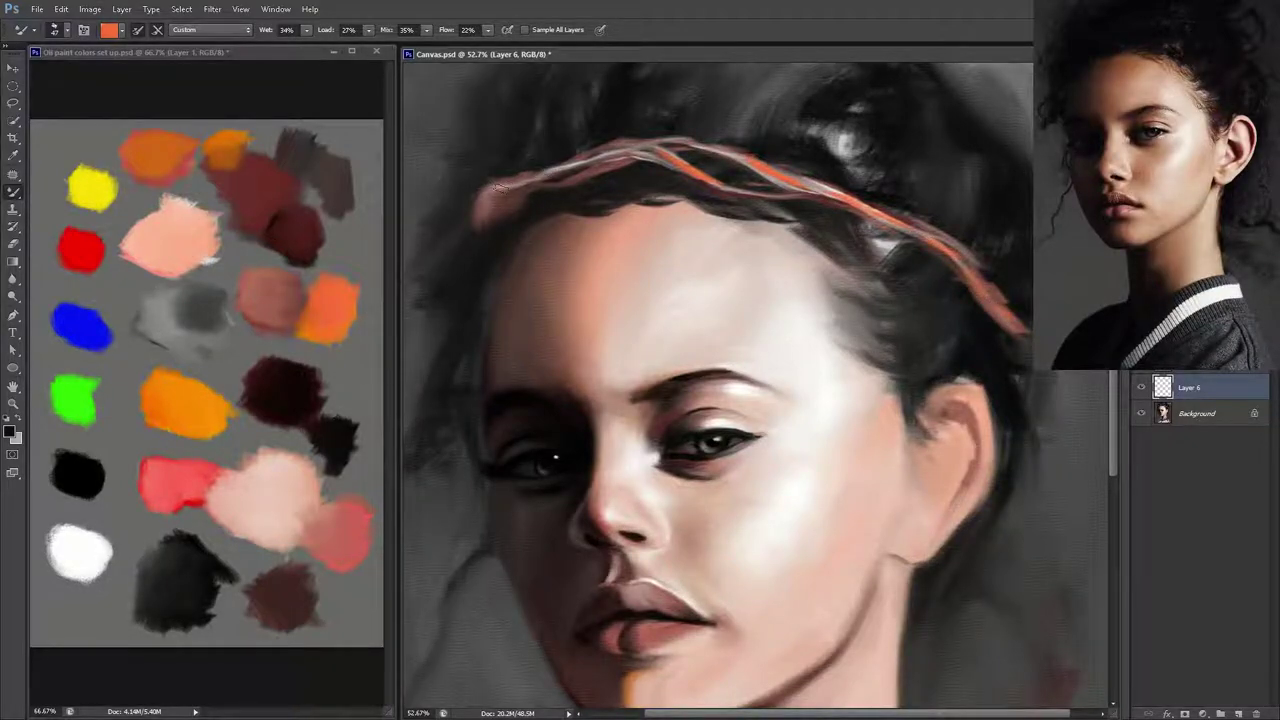
{"action": "left_click_drag", "start_coordinate": [497, 187], "coordinate": [566, 172]}
{"action": "key", "text": "ctrl+e"}
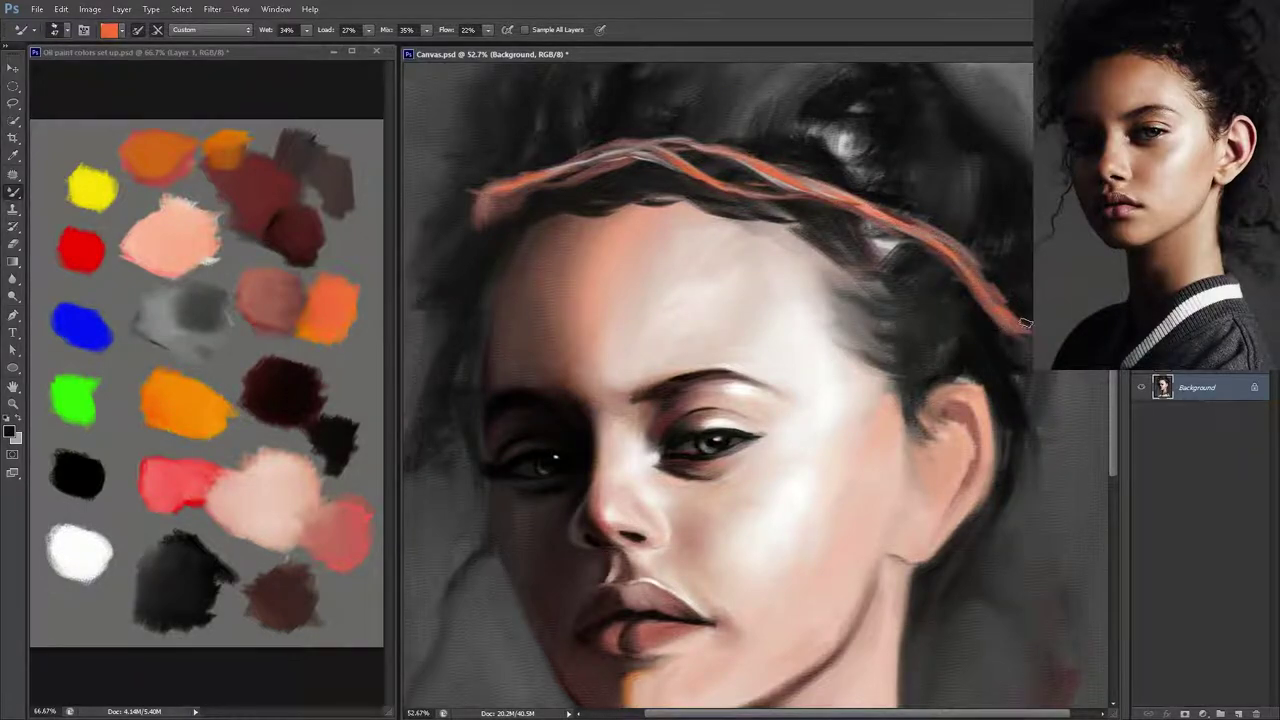
{"action": "key", "text": "ctrl+s"}
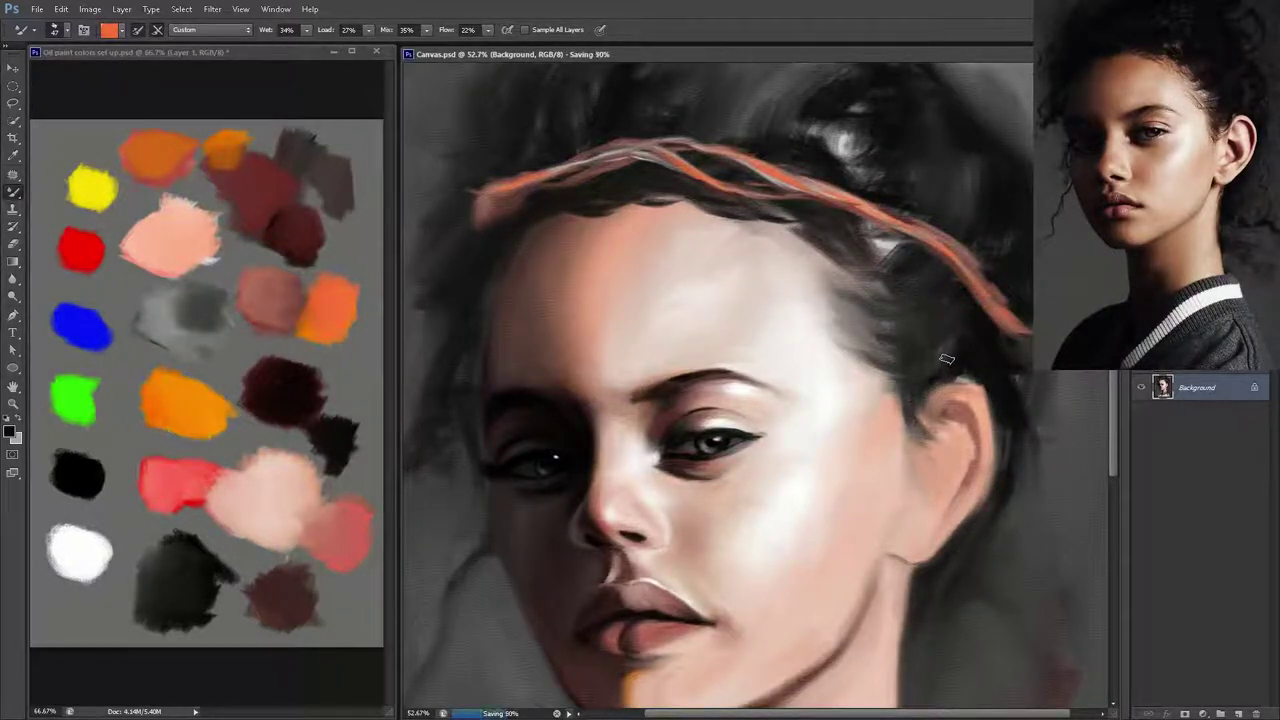
{"action": "key", "text": "ctrl+shift+alt+n"}
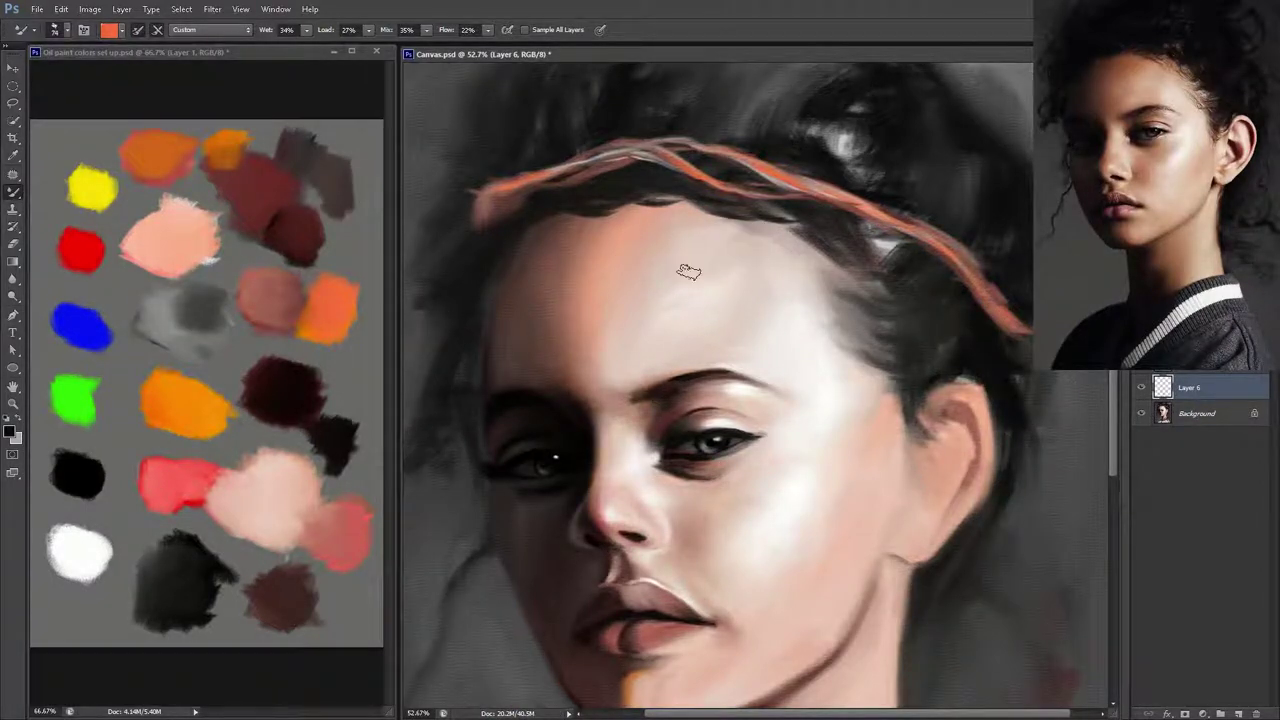
- Dab green paint on the palette and darken it with black into a dark green patch
{"action": "left_click", "coordinate": [127, 379]}
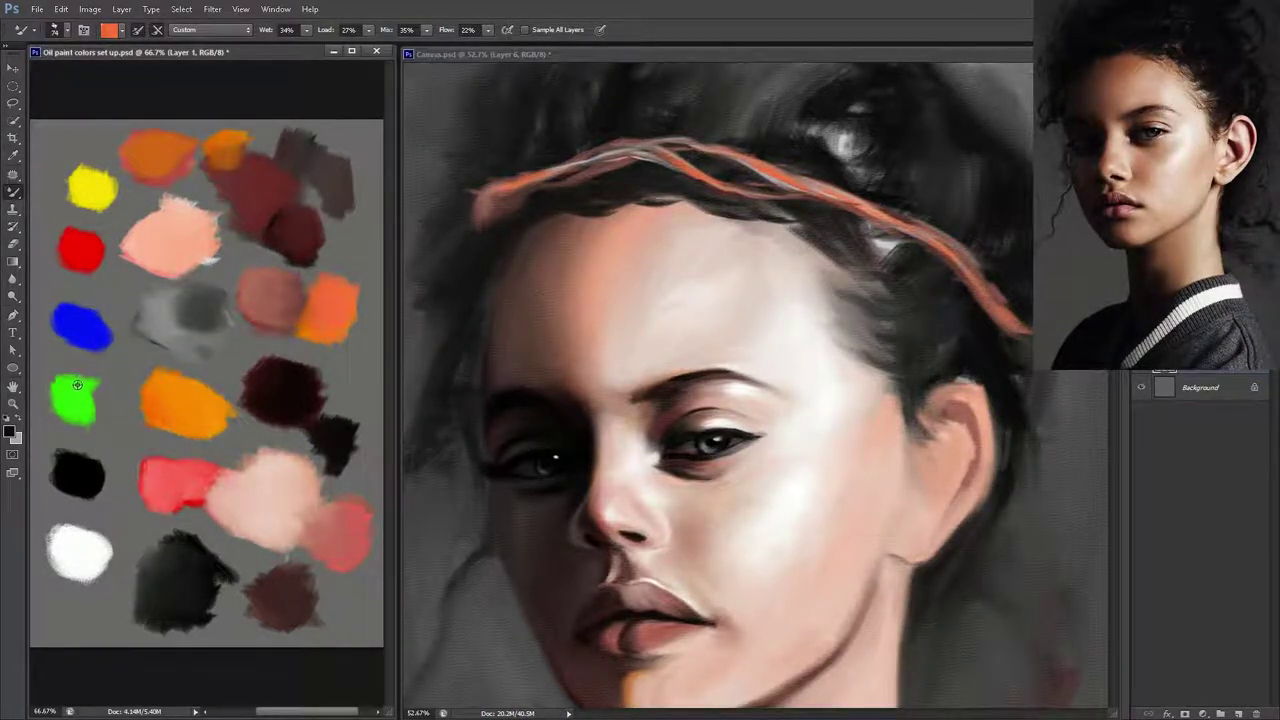
{"action": "left_click", "coordinate": [73, 393], "text": "alt"}
{"action": "mouse_move", "coordinate": [120, 388]}
{"action": "left_mouse_down"}
{"action": "mouse_move", "coordinate": [145, 377]}
{"action": "mouse_move", "coordinate": [130, 385]}
{"action": "left_mouse_up"}
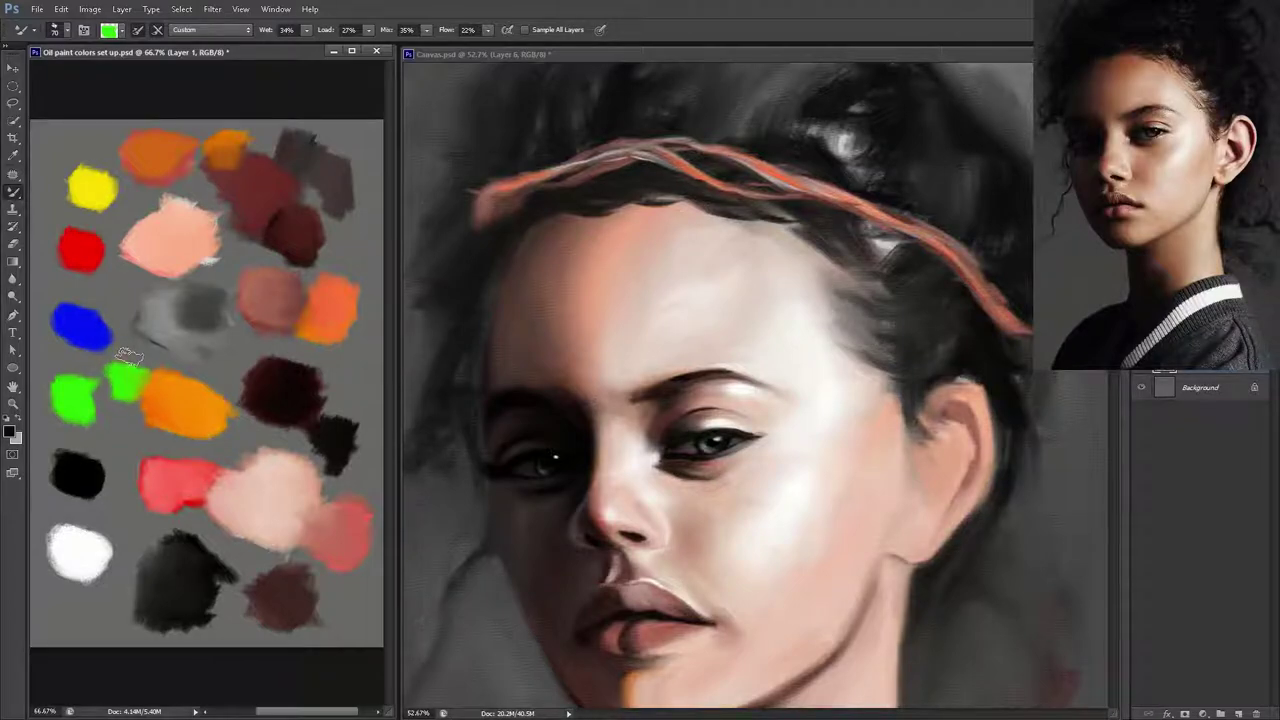
{"action": "left_click", "coordinate": [78, 476], "text": "alt"}
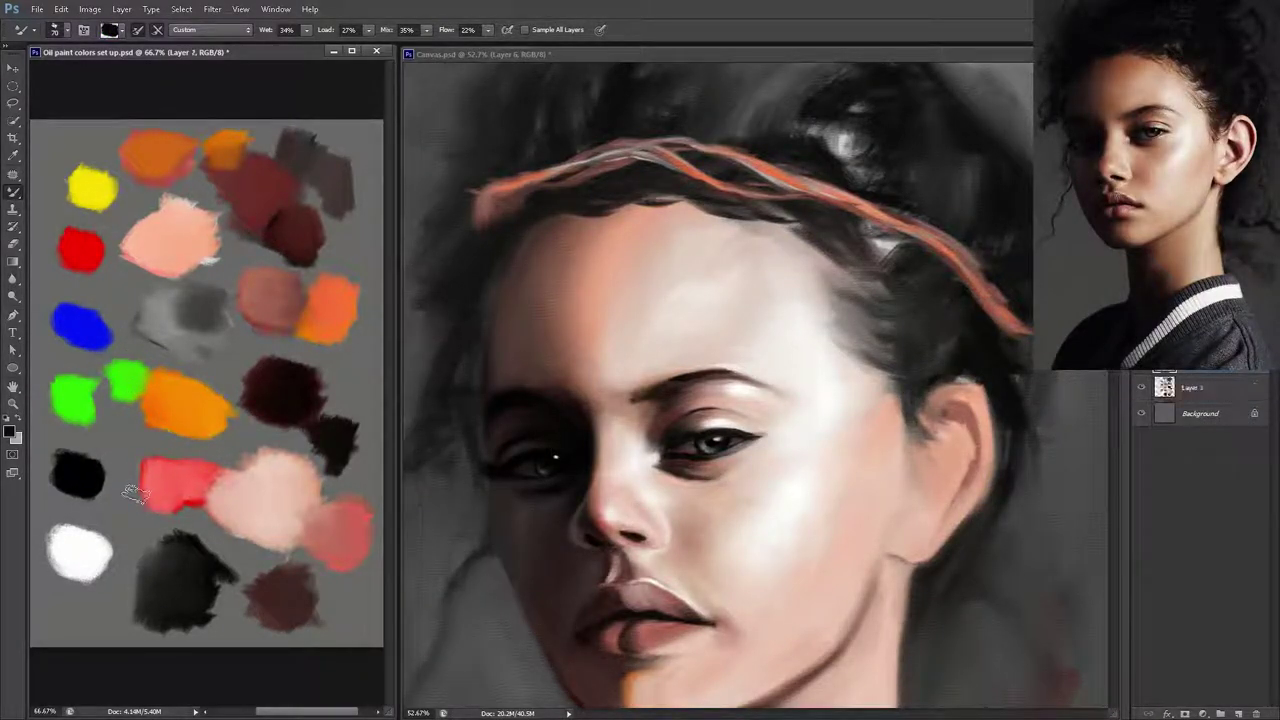
{"action": "mouse_move", "coordinate": [140, 368]}
{"action": "left_mouse_down"}
{"action": "mouse_move", "coordinate": [122, 378]}
{"action": "mouse_move", "coordinate": [132, 360]}
{"action": "mouse_move", "coordinate": [120, 360]}
{"action": "mouse_move", "coordinate": [145, 375]}
{"action": "mouse_move", "coordinate": [148, 364]}
{"action": "left_mouse_up"}
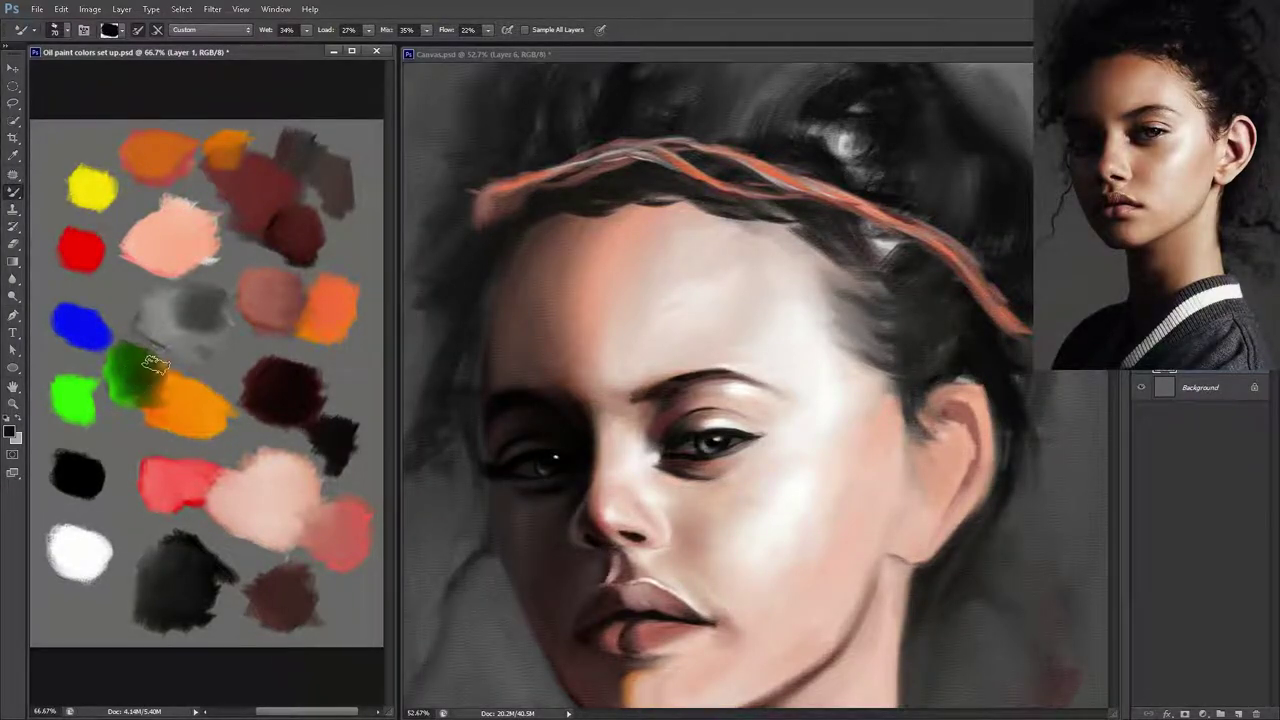
{"action": "left_click_drag", "start_coordinate": [145, 392], "coordinate": [135, 347]}
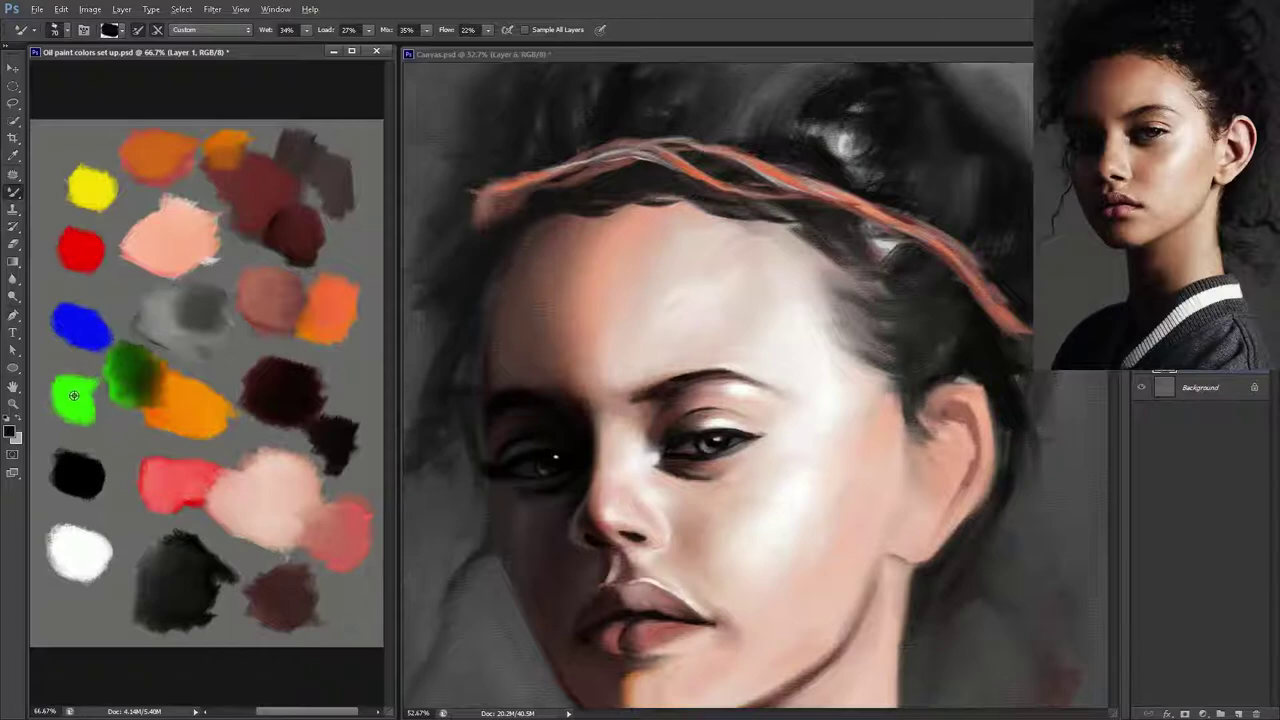
- Mix bright green into the patch and smear it down into the orange blob
{"action": "left_click", "coordinate": [88, 395], "text": "alt"}
{"action": "mouse_move", "coordinate": [124, 378]}
{"action": "left_mouse_down"}
{"action": "mouse_move", "coordinate": [122, 365]}
{"action": "mouse_move", "coordinate": [139, 374]}
{"action": "mouse_move", "coordinate": [142, 340]}
{"action": "left_mouse_up"}
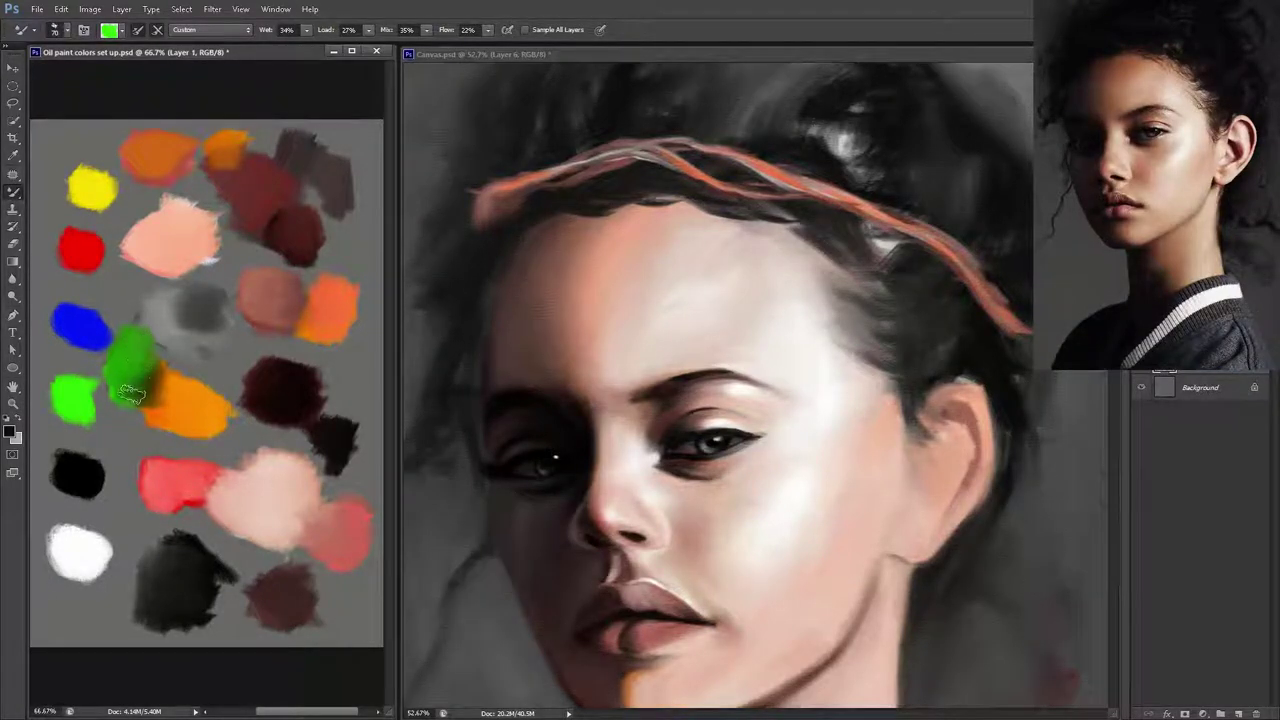
{"action": "mouse_move", "coordinate": [131, 393]}
{"action": "left_mouse_down"}
{"action": "mouse_move", "coordinate": [141, 384]}
{"action": "mouse_move", "coordinate": [175, 405]}
{"action": "left_mouse_up"}
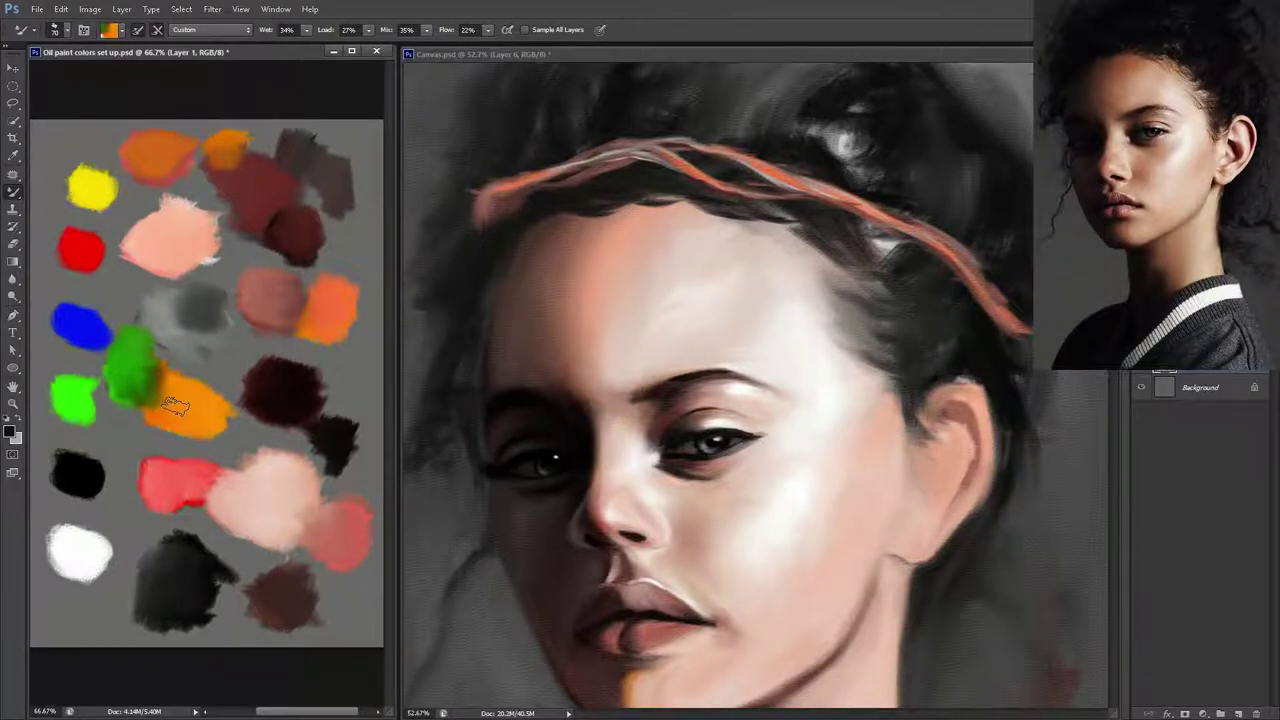
{"action": "key", "text": "ctrl+shift+alt+n"}
{"action": "key", "text": "ctrl+z"}
{"action": "left_click_drag", "start_coordinate": [160, 381], "coordinate": [180, 418]}
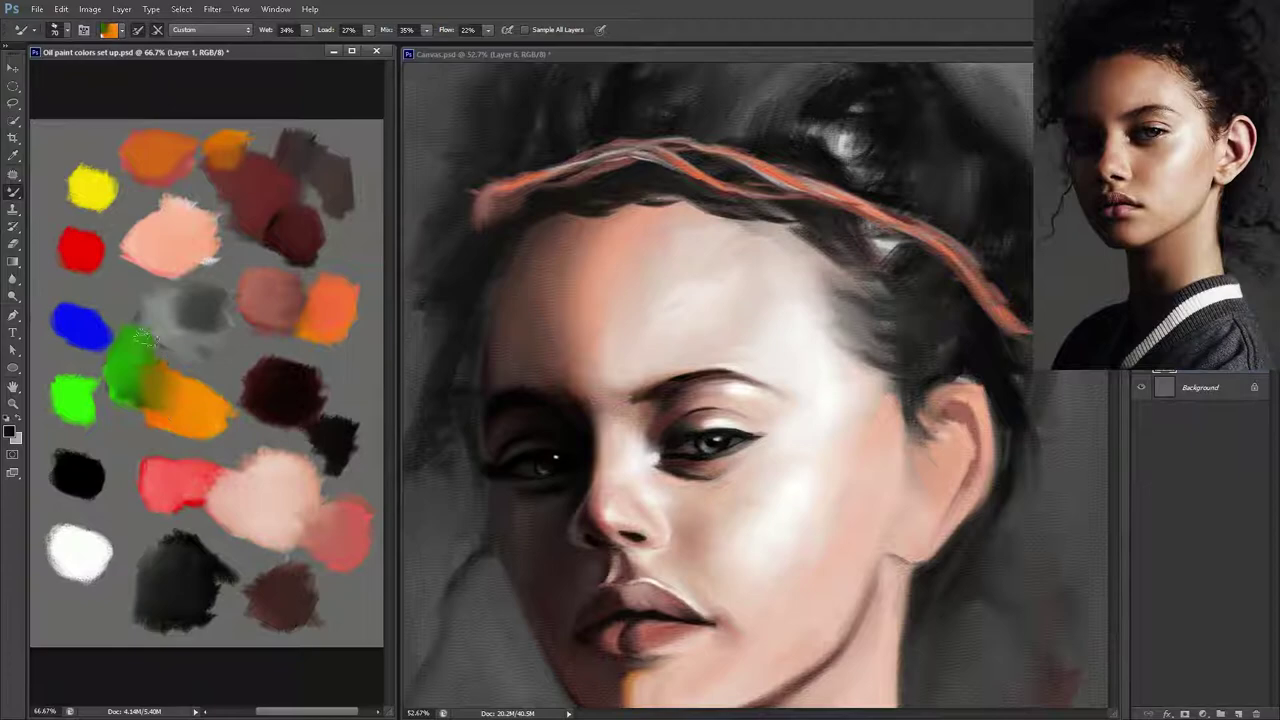
- Dab yellow and then bright green paint over the palette's top-left yellow blob
{"action": "left_click", "coordinate": [90, 183], "text": "alt"}
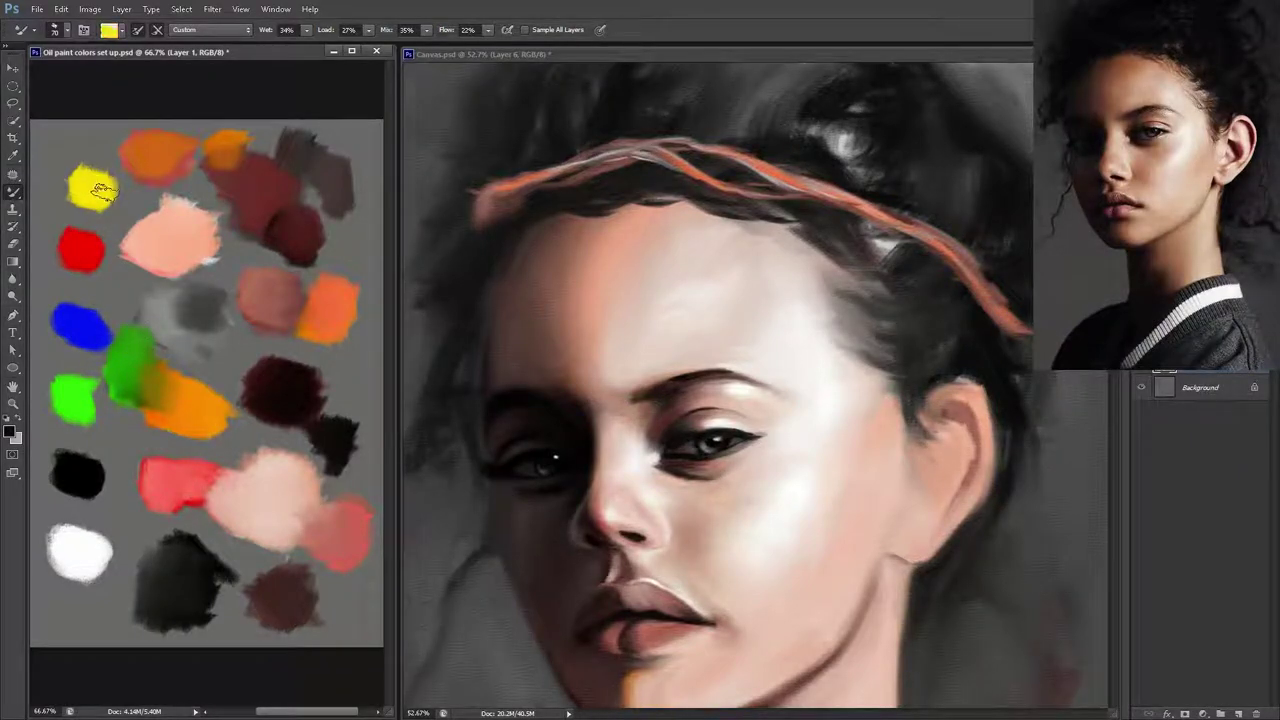
{"action": "left_click_drag", "start_coordinate": [74, 140], "coordinate": [77, 148]}
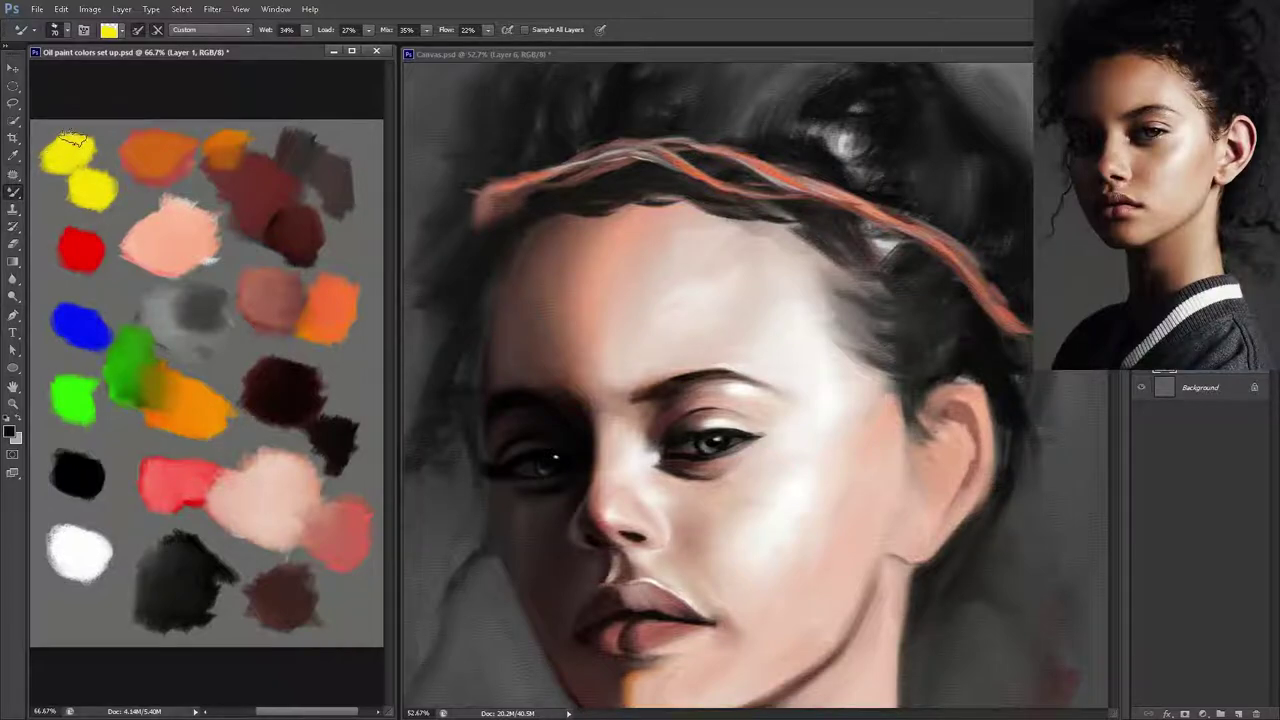
{"action": "left_click", "coordinate": [70, 390], "text": "alt"}
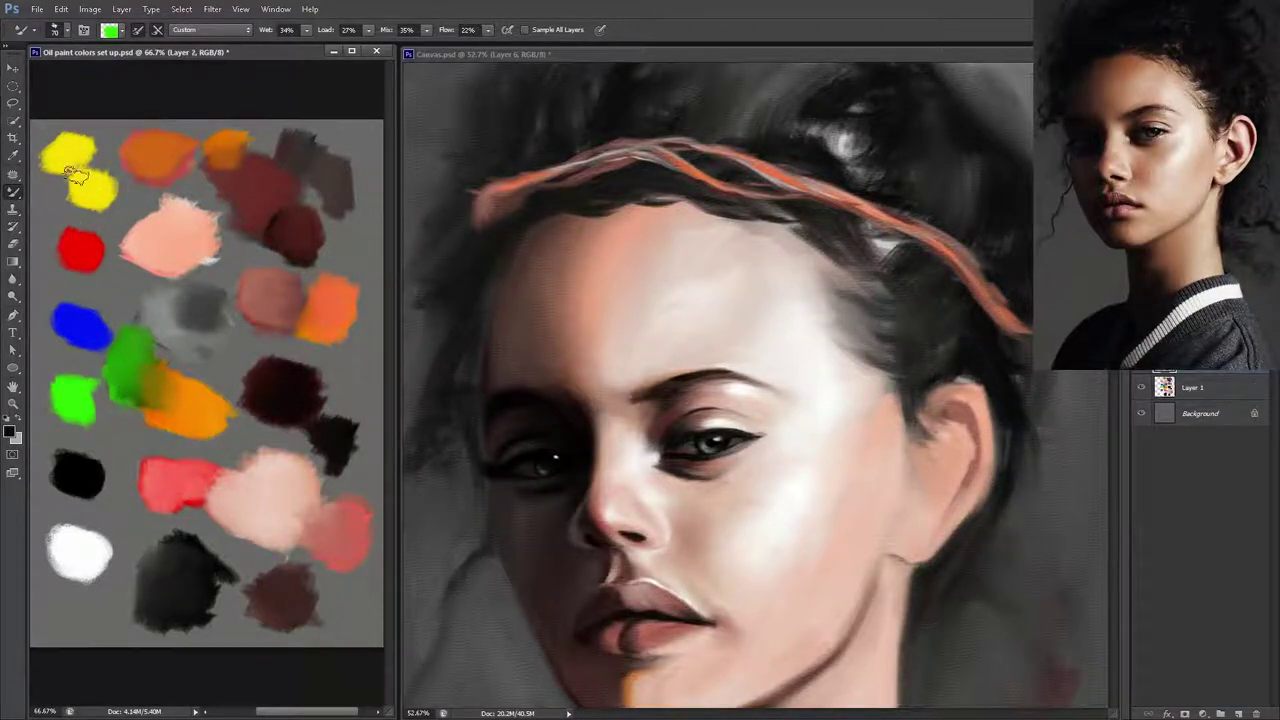
{"action": "mouse_move", "coordinate": [68, 146]}
{"action": "left_mouse_down"}
{"action": "mouse_move", "coordinate": [55, 150]}
{"action": "mouse_move", "coordinate": [80, 138]}
{"action": "mouse_move", "coordinate": [60, 152]}
{"action": "left_mouse_up"}
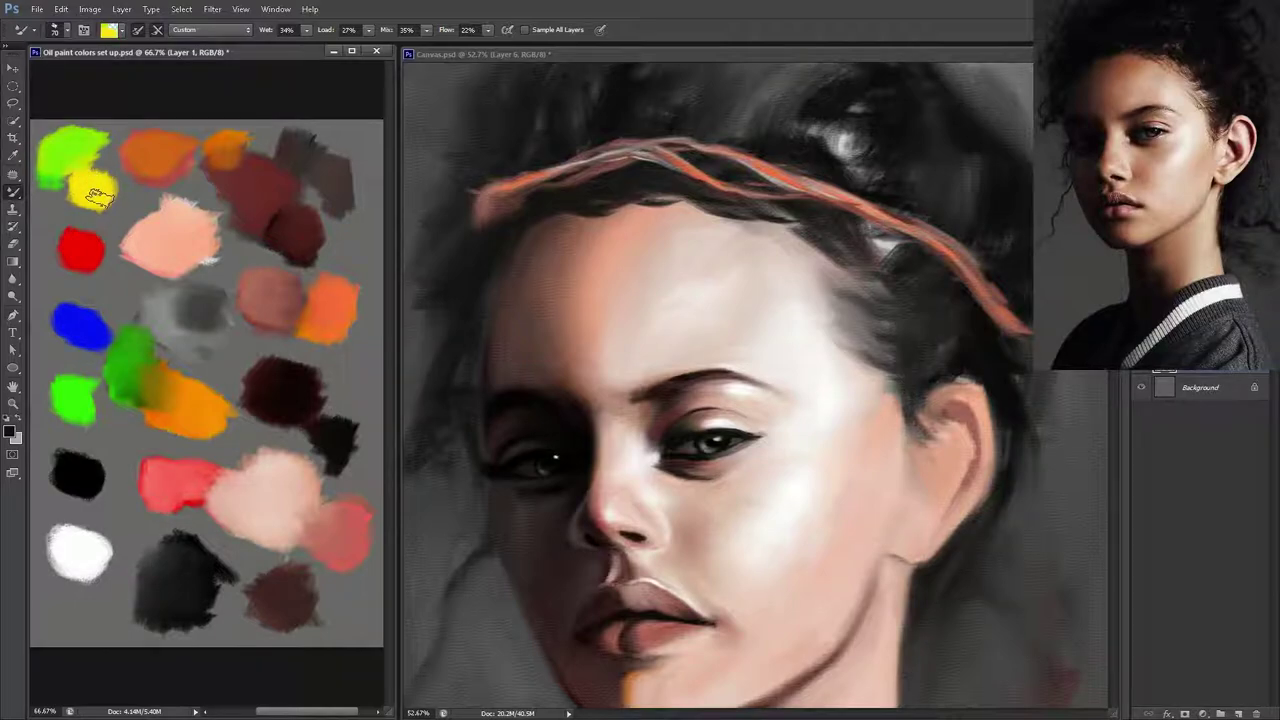
- Sample green, load a darker green, and mix the top-left blob into even lime green
{"action": "key", "text": "ctrl+shift+alt+n"}
{"action": "key", "text": "ctrl+z"}
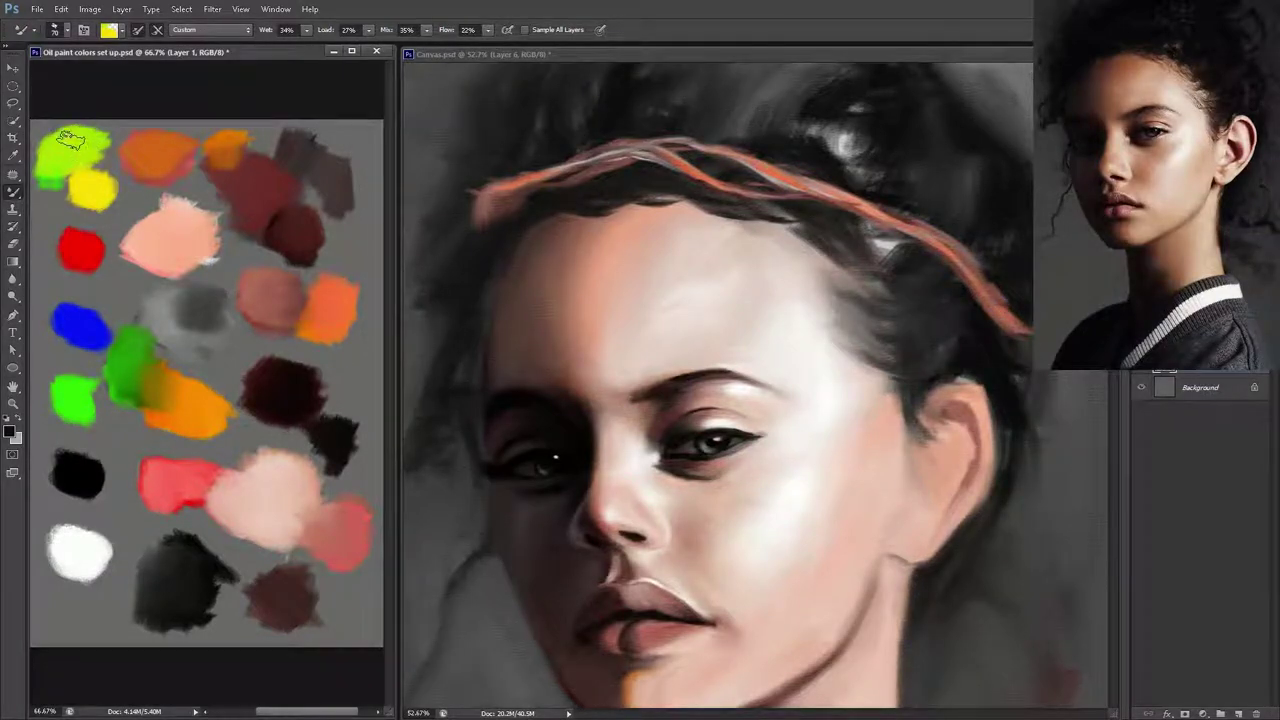
{"action": "left_click", "coordinate": [71, 396], "text": "alt"}
{"action": "left_click", "coordinate": [130, 342], "text": "alt"}
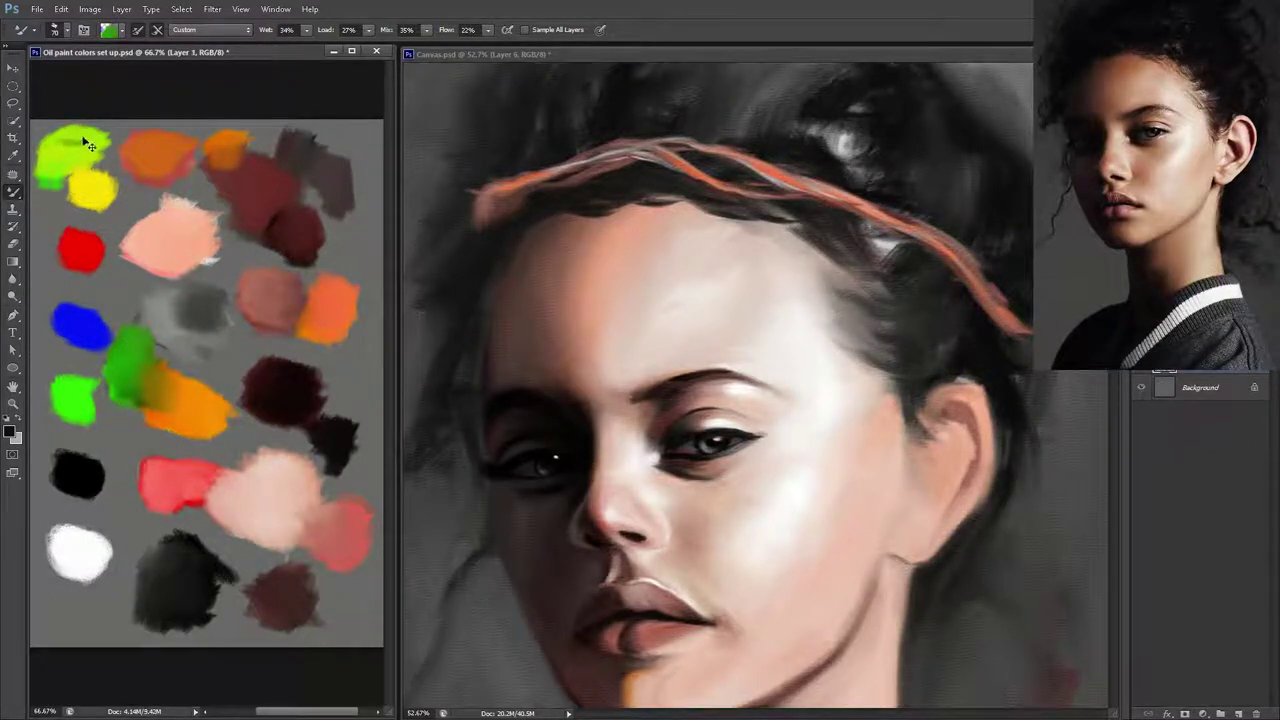
{"action": "left_click_drag", "start_coordinate": [72, 137], "coordinate": [47, 172]}
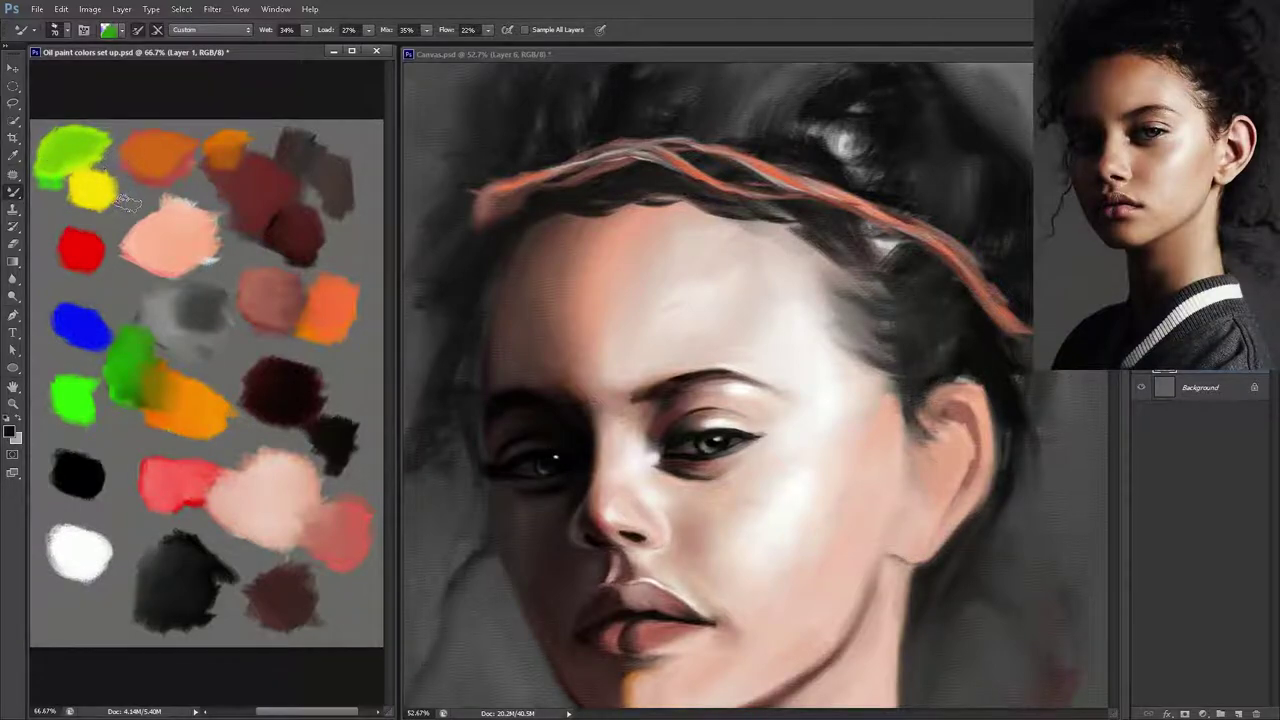
- Paint a small lime-green accent on the orange headband near the crown
{"action": "left_click", "coordinate": [523, 207]}
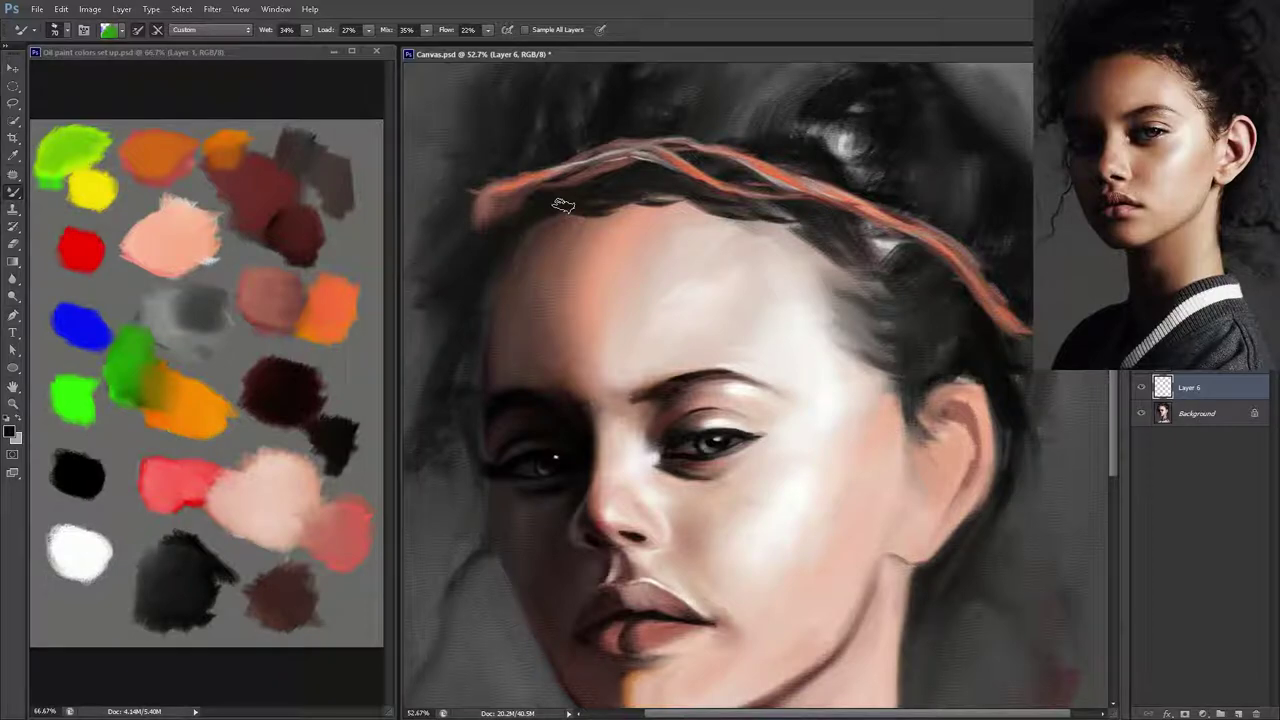
{"action": "left_click", "coordinate": [67, 146]}
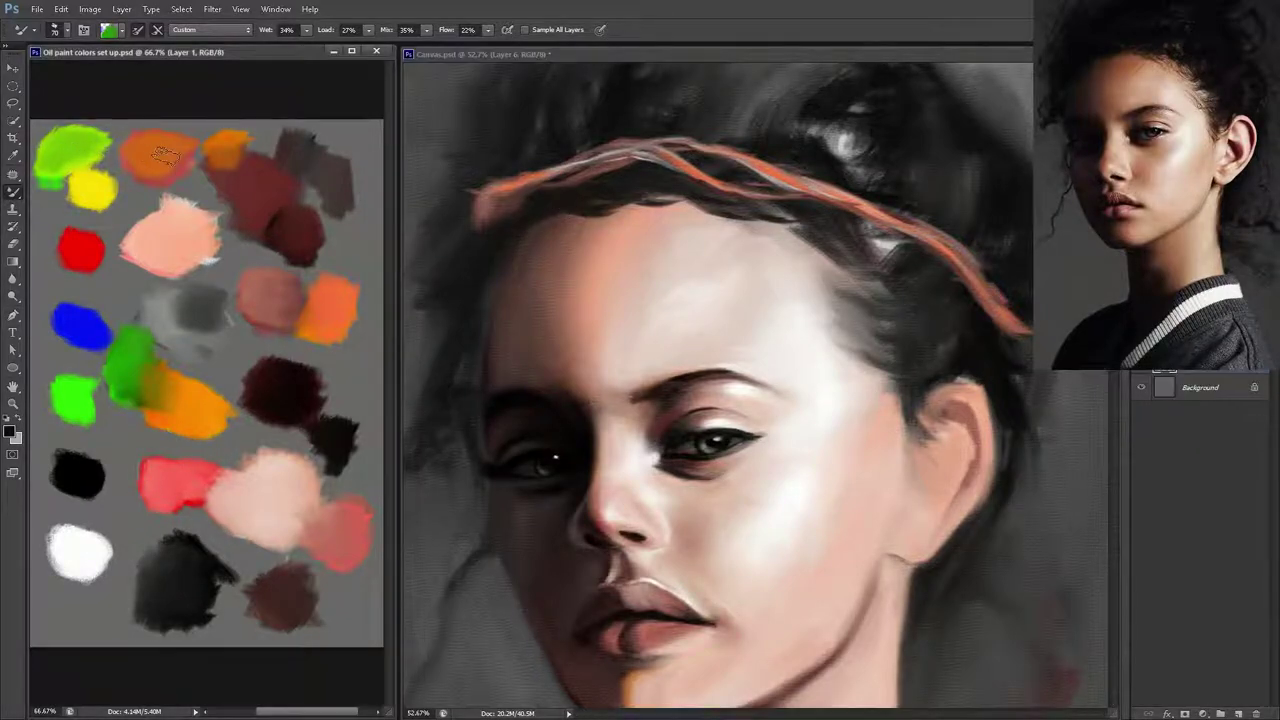
{"action": "left_click", "coordinate": [830, 186]}
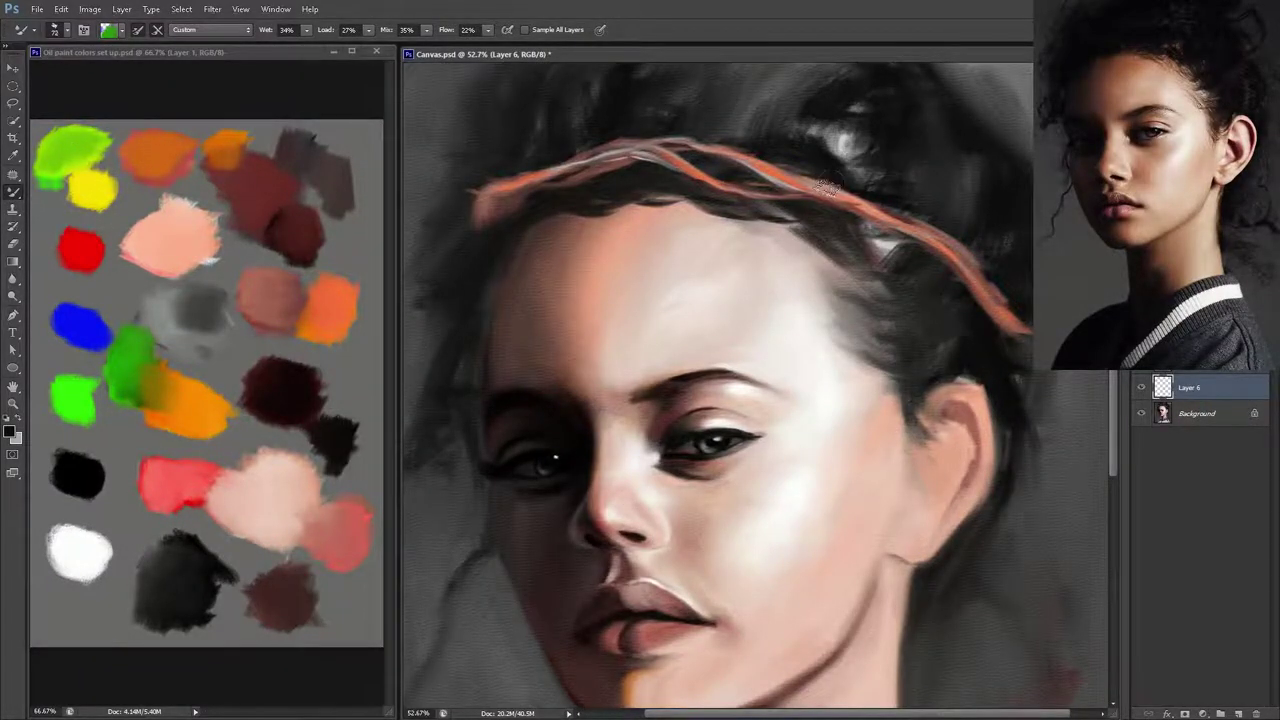
{"action": "left_click", "coordinate": [843, 199]}
{"action": "left_click_drag", "start_coordinate": [843, 199], "coordinate": [858, 184]}
- Scrub the palette's green blob toward a lighter yellow-green
{"action": "left_click", "coordinate": [87, 548]}
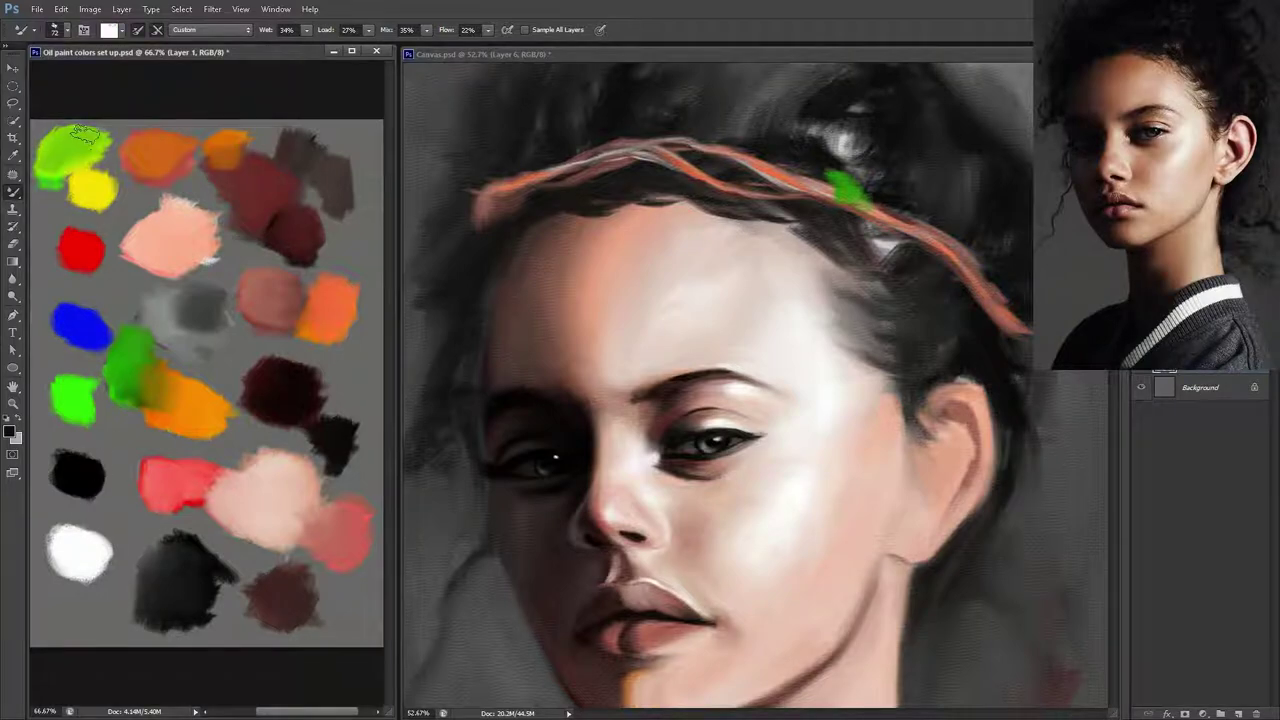
{"action": "mouse_move", "coordinate": [88, 175]}
{"action": "left_mouse_down"}
{"action": "mouse_move", "coordinate": [80, 140]}
{"action": "mouse_move", "coordinate": [100, 203]}
{"action": "left_mouse_up"}
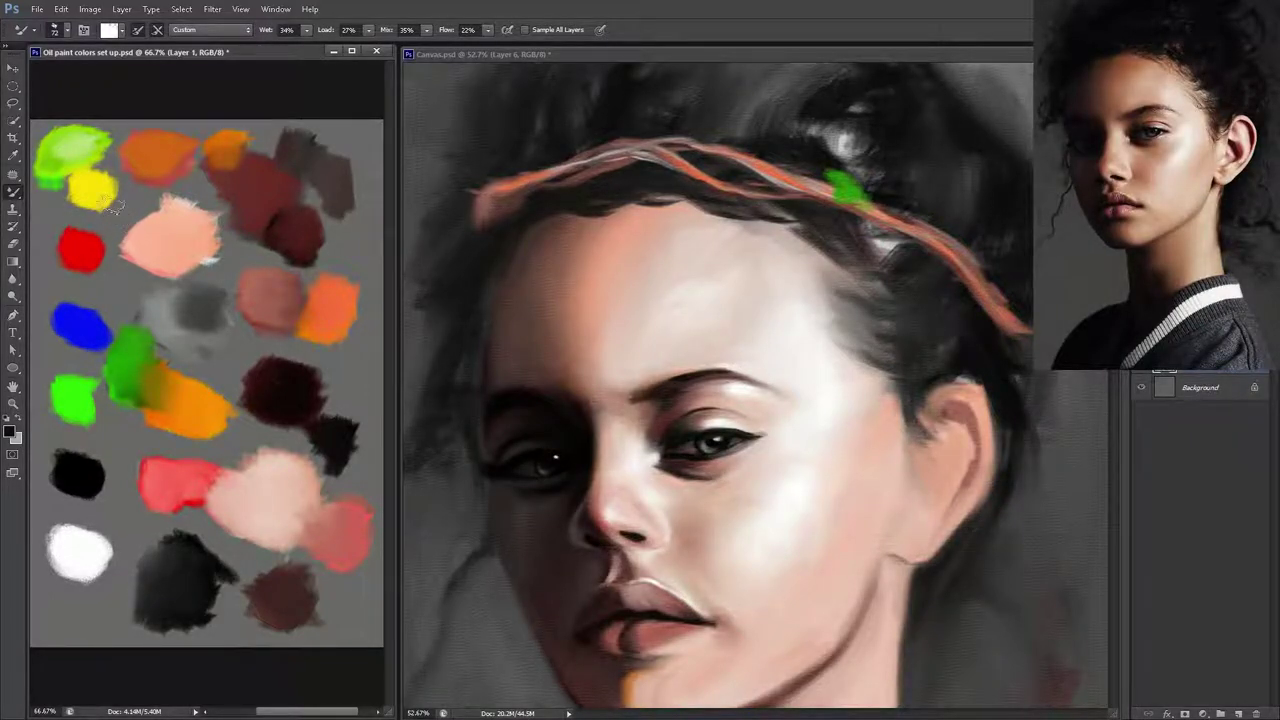
{"action": "mouse_move", "coordinate": [65, 147]}
{"action": "left_mouse_down"}
{"action": "mouse_move", "coordinate": [70, 137]}
{"action": "mouse_move", "coordinate": [75, 165]}
{"action": "mouse_move", "coordinate": [55, 125]}
{"action": "mouse_move", "coordinate": [75, 138]}
{"action": "mouse_move", "coordinate": [52, 185]}
{"action": "mouse_move", "coordinate": [118, 135]}
{"action": "left_mouse_up"}
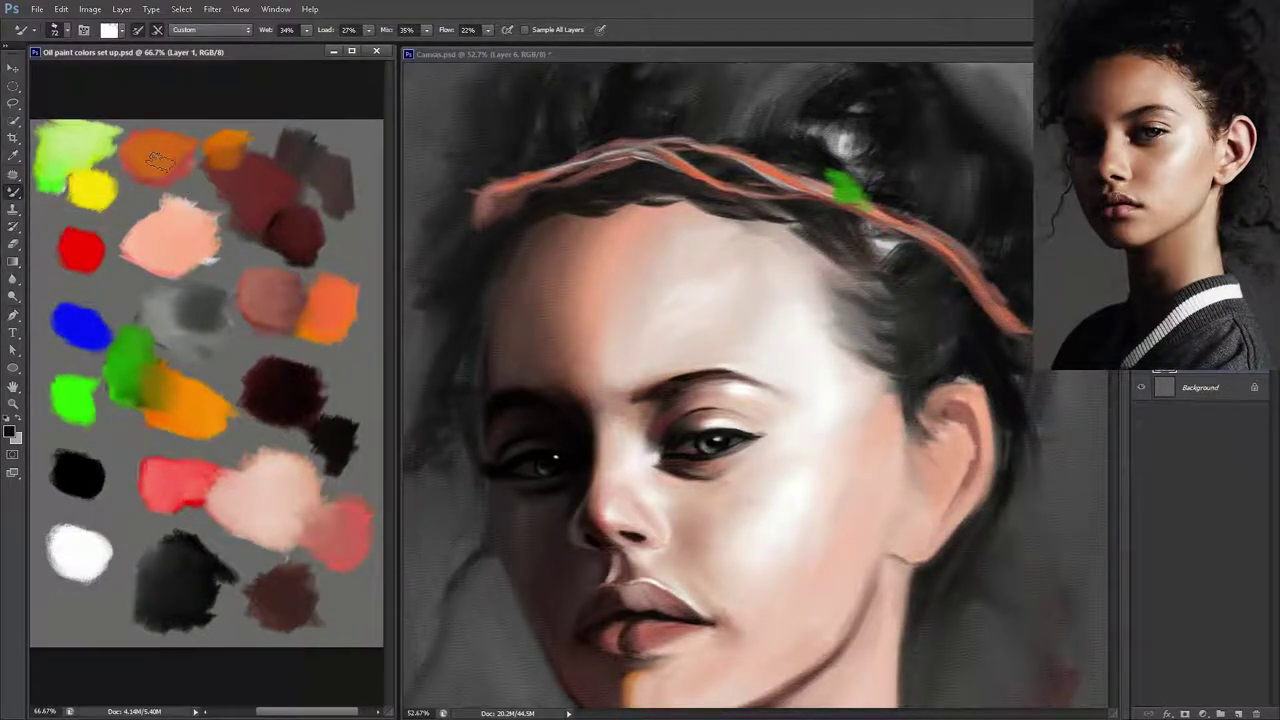
- Load the light green mix on a slightly smaller brush and prepare a layer on the canvas
{"action": "left_click_drag", "start_coordinate": [84, 142], "coordinate": [78, 143]}
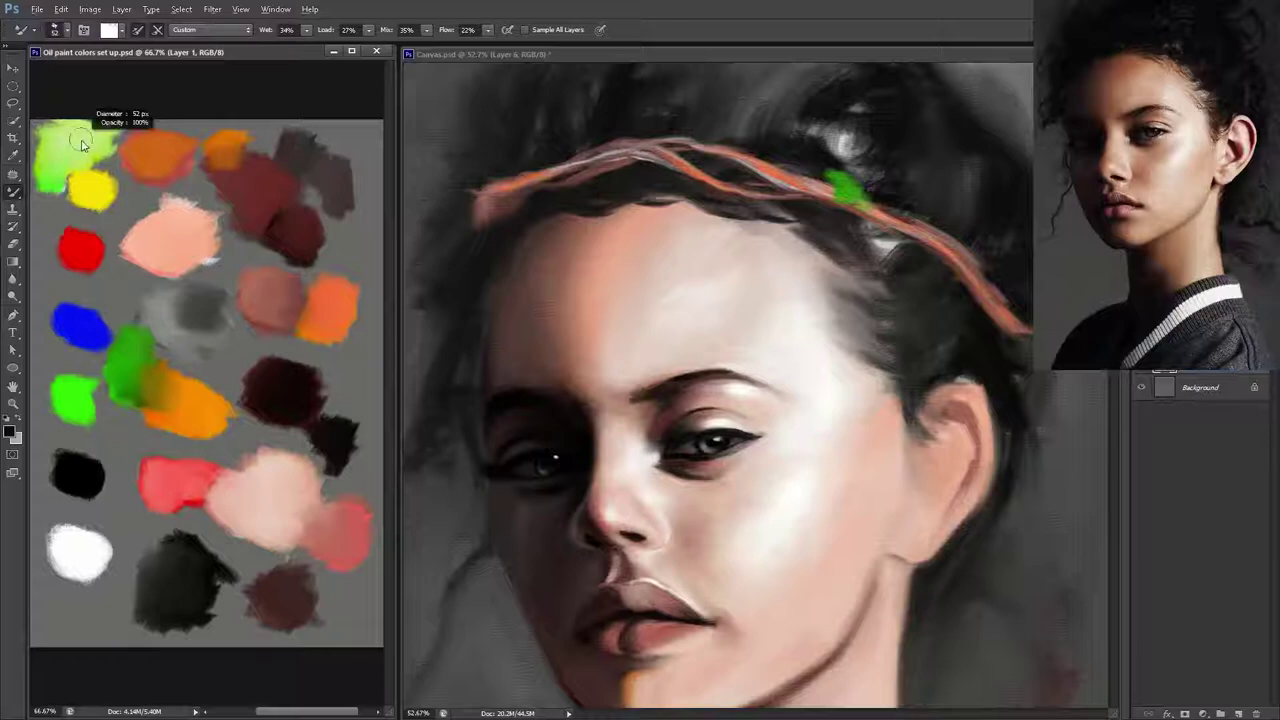
{"action": "left_click", "coordinate": [78, 143], "text": "alt"}
{"action": "left_click", "coordinate": [880, 228]}
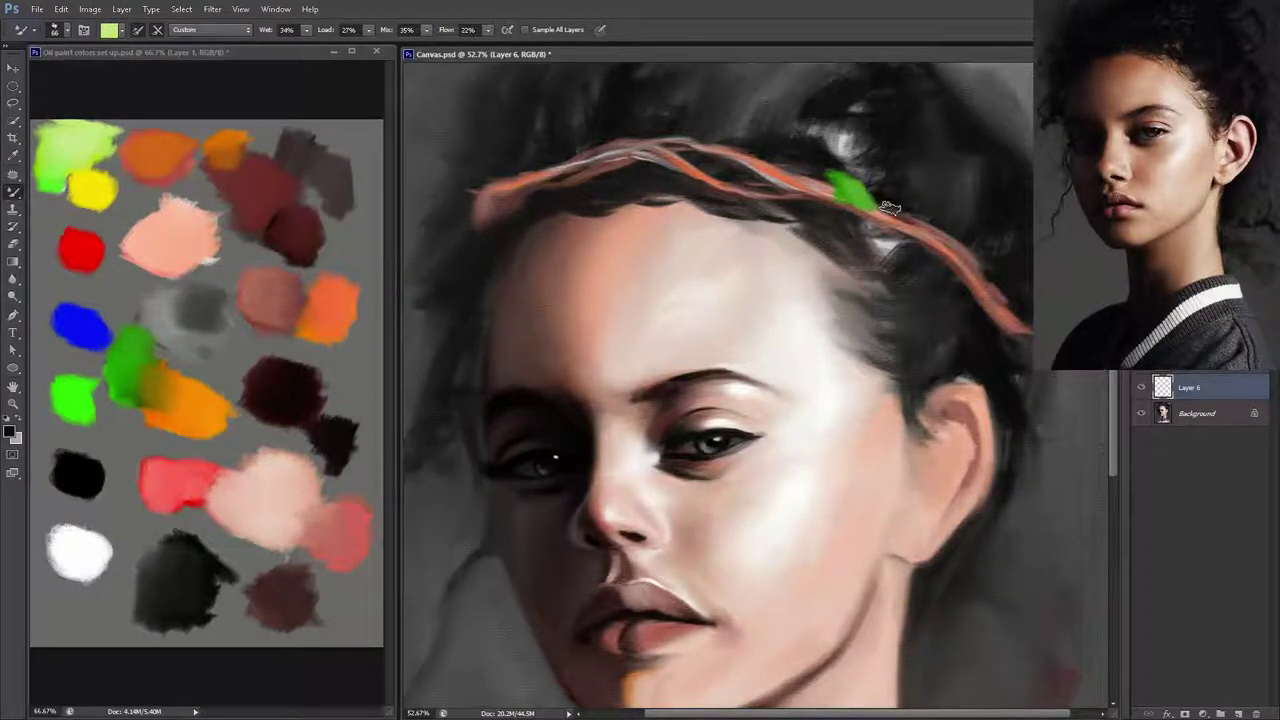
{"action": "key", "text": "ctrl+shift+alt+n"}
{"action": "key", "text": "ctrl+e"}
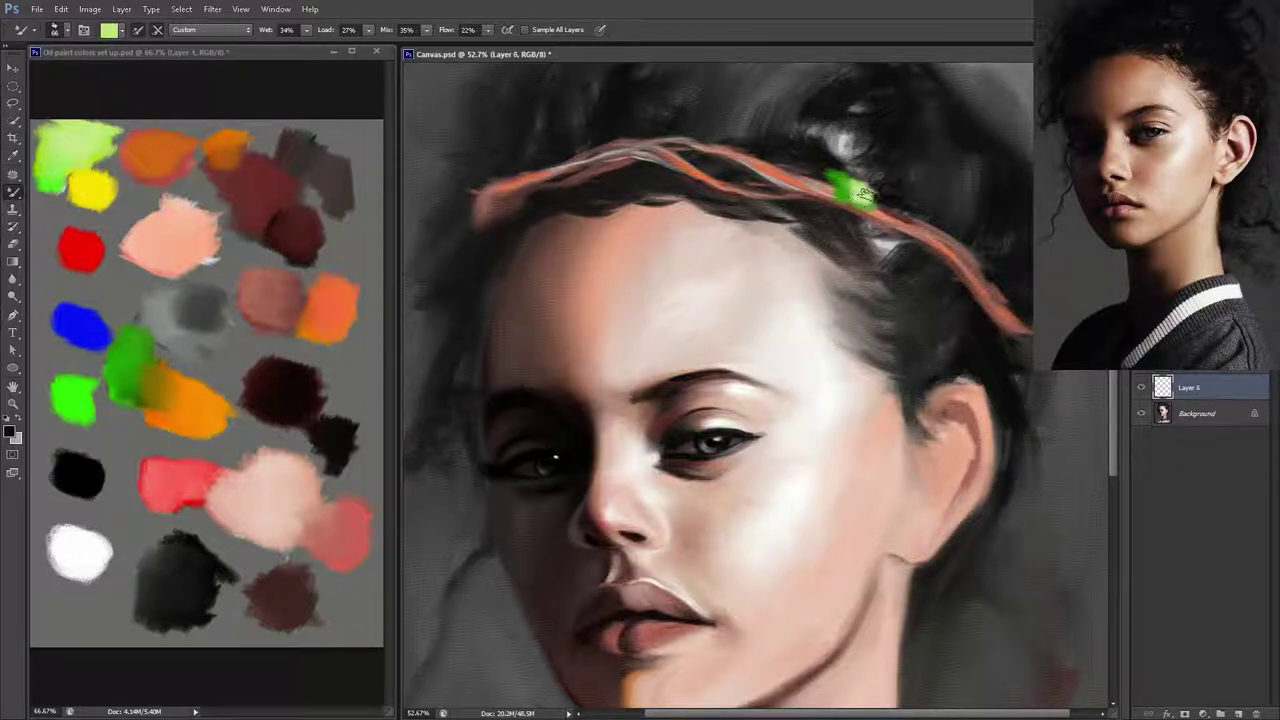
- Paint green leaf strokes along the headband's right, top and left end, then flatten
{"action": "left_click_drag", "start_coordinate": [850, 195], "coordinate": [808, 160]}
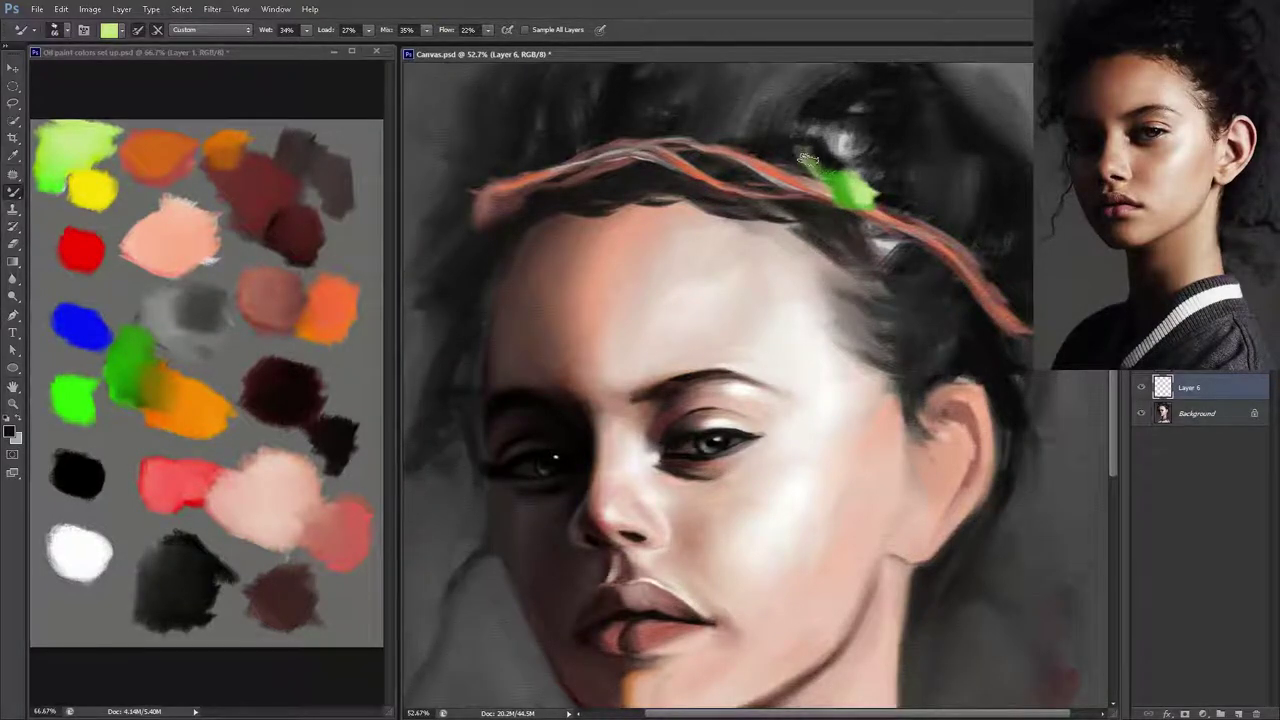
{"action": "mouse_move", "coordinate": [868, 203]}
{"action": "left_mouse_down"}
{"action": "mouse_move", "coordinate": [810, 196]}
{"action": "mouse_move", "coordinate": [900, 212]}
{"action": "mouse_move", "coordinate": [885, 218]}
{"action": "mouse_move", "coordinate": [910, 226]}
{"action": "left_mouse_up"}
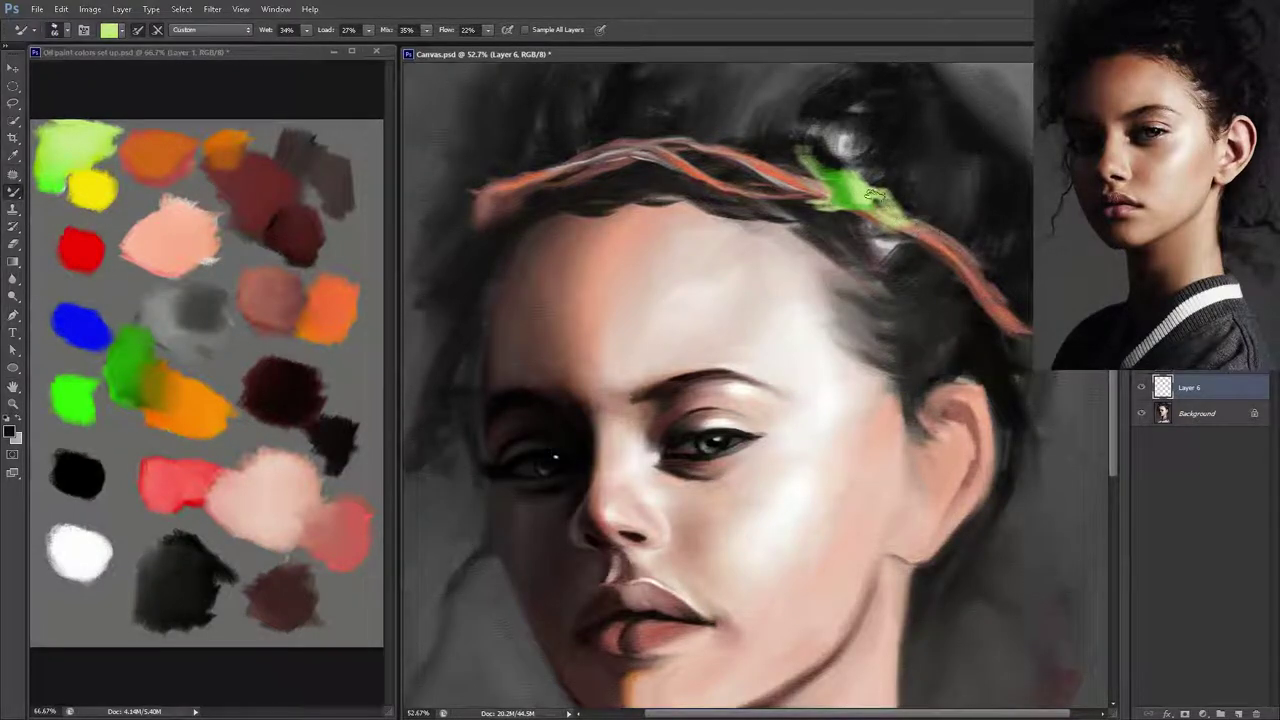
{"action": "mouse_move", "coordinate": [696, 135]}
{"action": "left_mouse_down"}
{"action": "mouse_move", "coordinate": [605, 165]}
{"action": "mouse_move", "coordinate": [650, 125]}
{"action": "mouse_move", "coordinate": [595, 155]}
{"action": "mouse_move", "coordinate": [651, 120]}
{"action": "left_mouse_up"}
{"action": "mouse_move", "coordinate": [498, 182]}
{"action": "left_mouse_down"}
{"action": "mouse_move", "coordinate": [464, 187]}
{"action": "mouse_move", "coordinate": [471, 218]}
{"action": "left_mouse_up"}
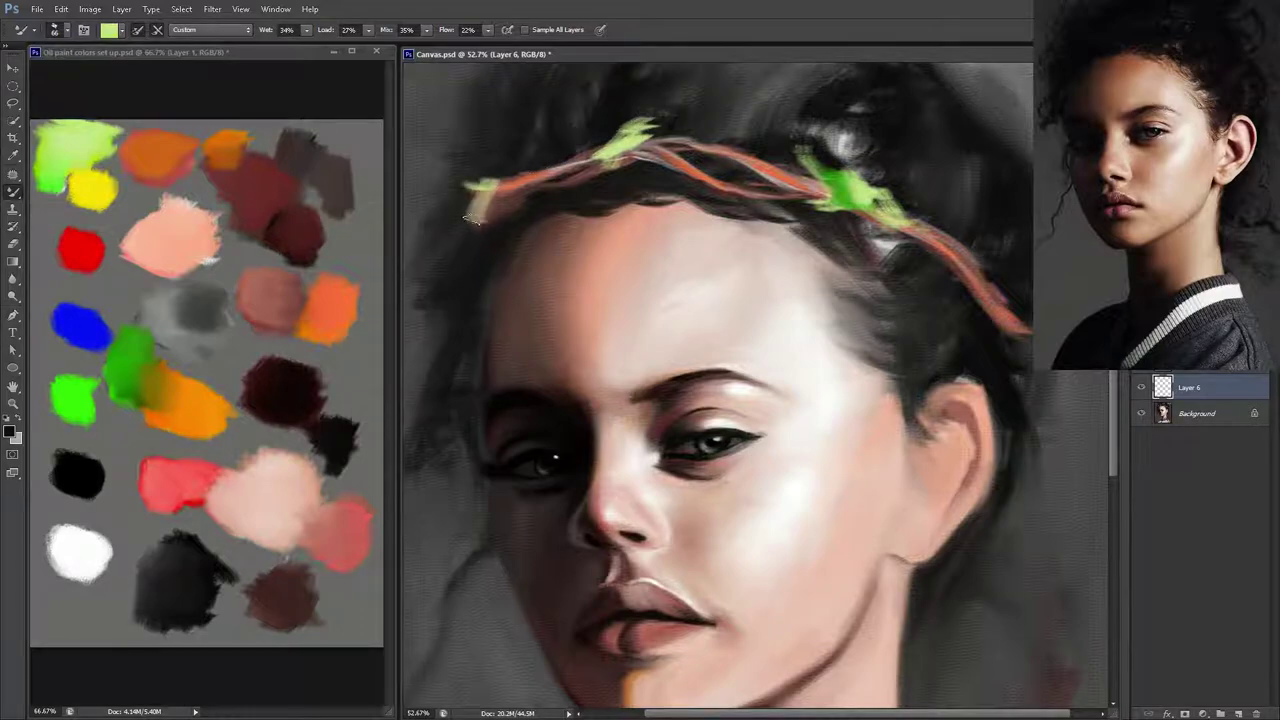
{"action": "left_click_drag", "start_coordinate": [905, 205], "coordinate": [945, 228]}
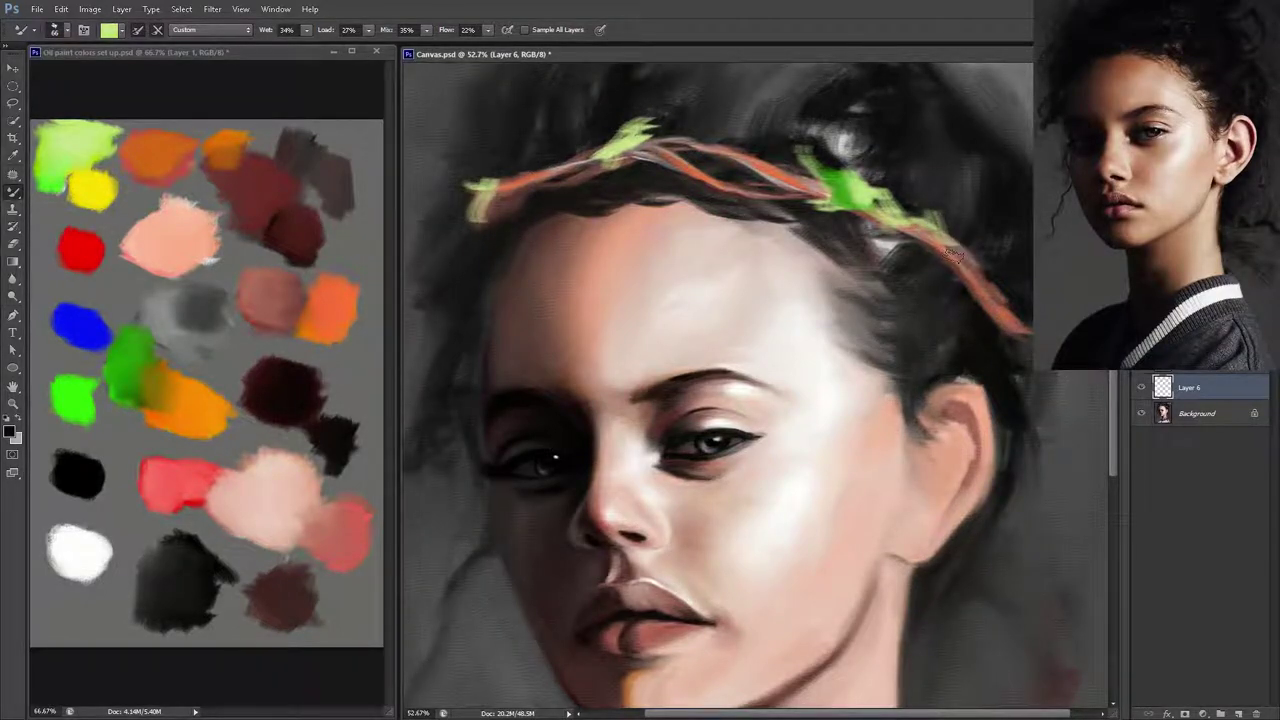
{"action": "key", "text": "ctrl+shift+alt+n"}
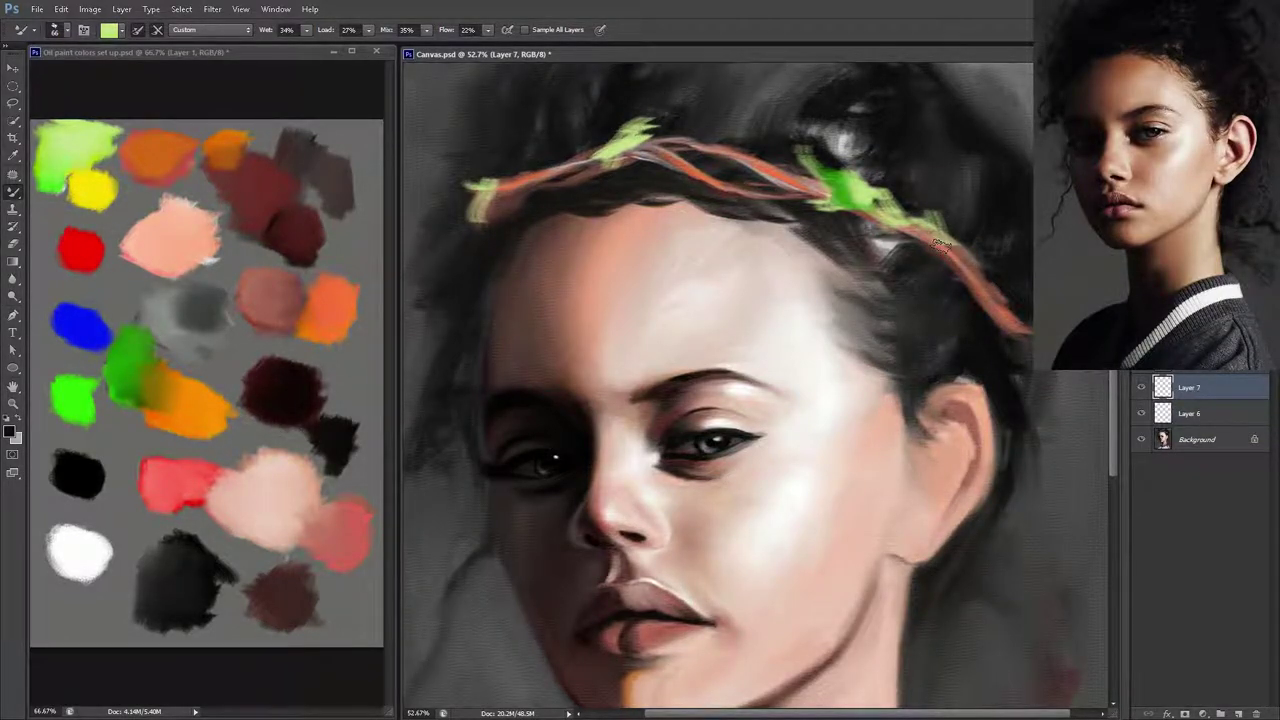
{"action": "key", "text": "ctrl+e"}
{"action": "key", "text": "ctrl+e"}
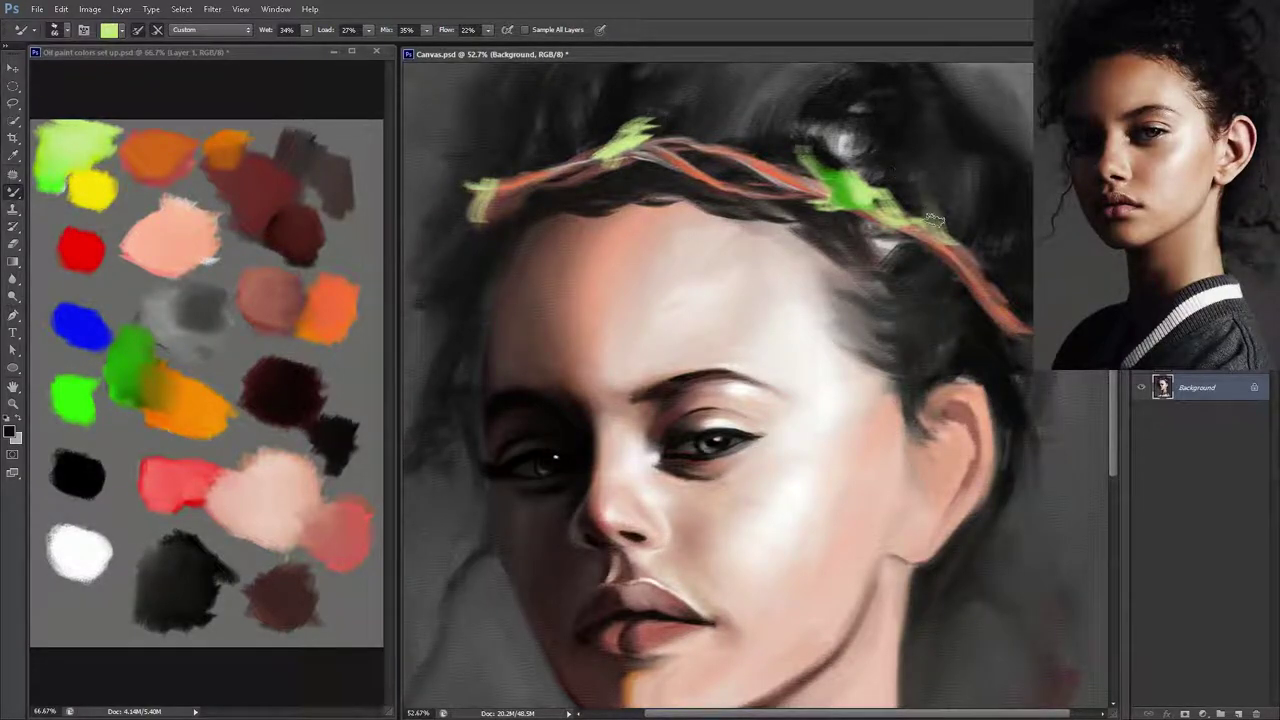
- Smudge green leaf paint along the hairband from its left end down the right side, then save Canvas.psd
{"action": "mouse_move", "coordinate": [916, 213]}
{"action": "left_mouse_down"}
{"action": "mouse_move", "coordinate": [775, 148]}
{"action": "mouse_move", "coordinate": [757, 120]}
{"action": "mouse_move", "coordinate": [825, 178]}
{"action": "mouse_move", "coordinate": [830, 205]}
{"action": "mouse_move", "coordinate": [820, 200]}
{"action": "mouse_move", "coordinate": [845, 240]}
{"action": "mouse_move", "coordinate": [805, 208]}
{"action": "mouse_move", "coordinate": [845, 198]}
{"action": "mouse_move", "coordinate": [796, 160]}
{"action": "left_mouse_up"}
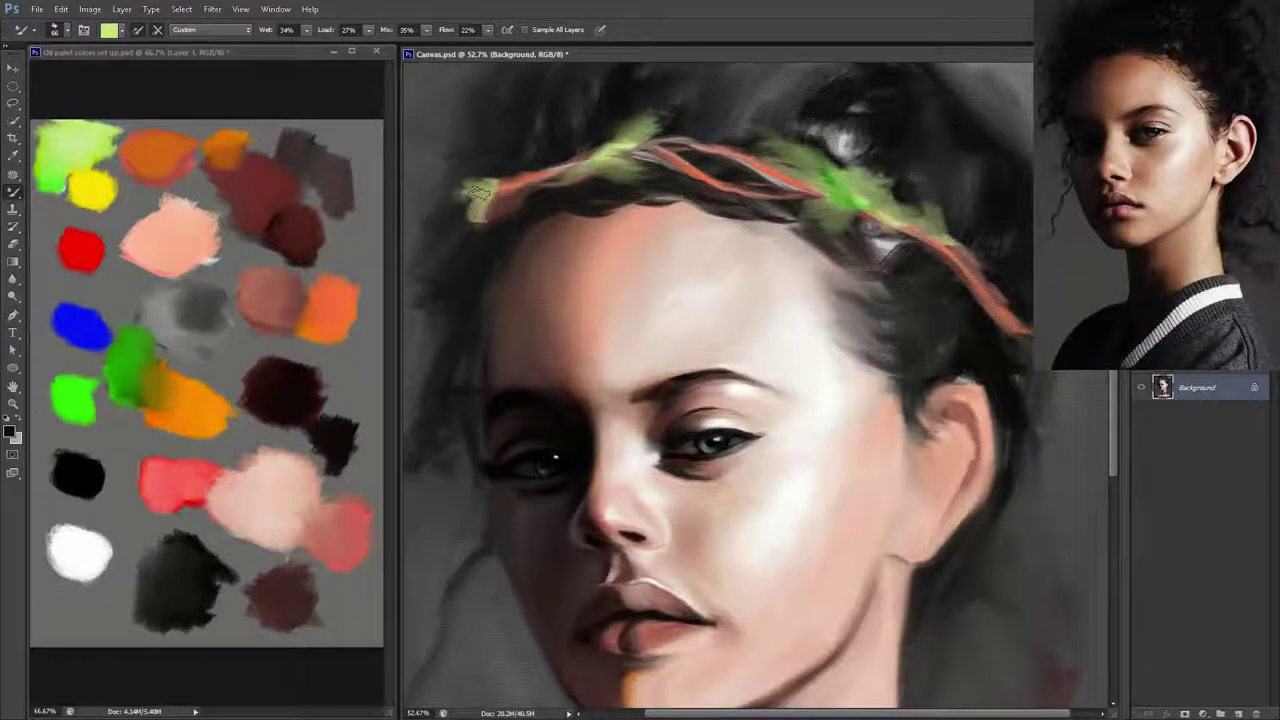
{"action": "left_click_drag", "start_coordinate": [480, 192], "coordinate": [456, 236]}
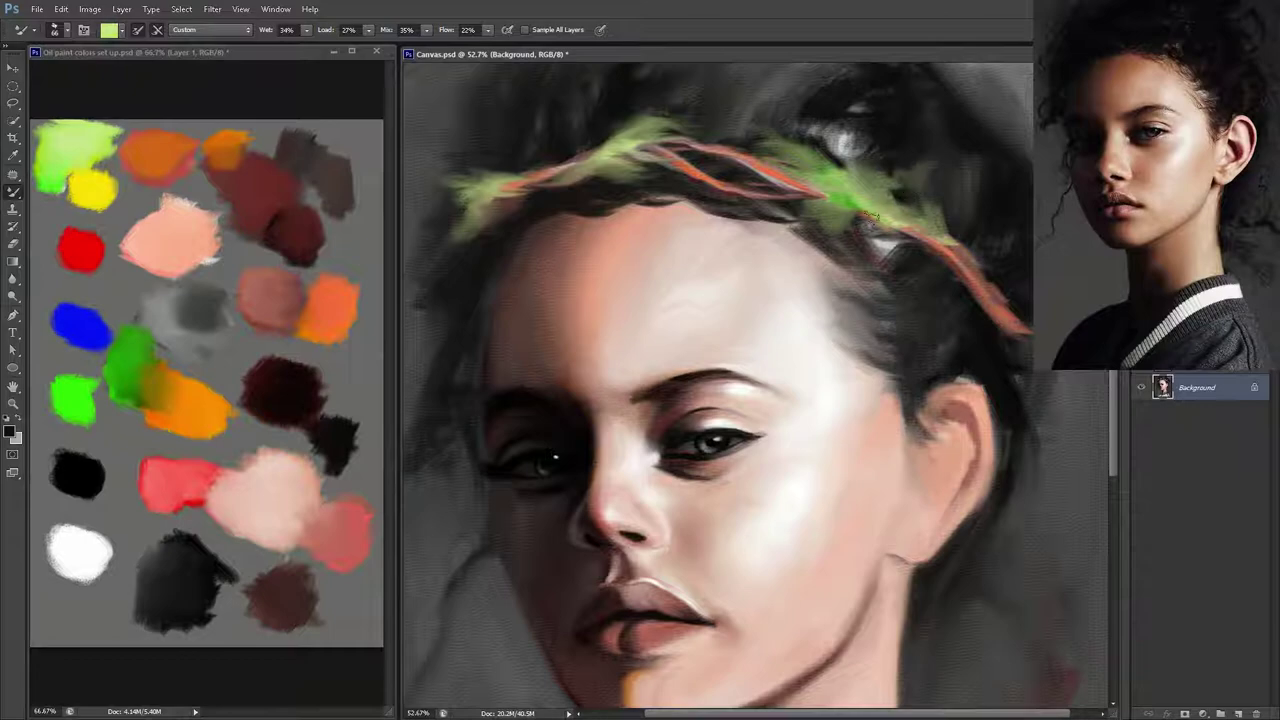
{"action": "mouse_move", "coordinate": [912, 215]}
{"action": "left_mouse_down"}
{"action": "mouse_move", "coordinate": [960, 240]}
{"action": "mouse_move", "coordinate": [992, 300]}
{"action": "left_mouse_up"}
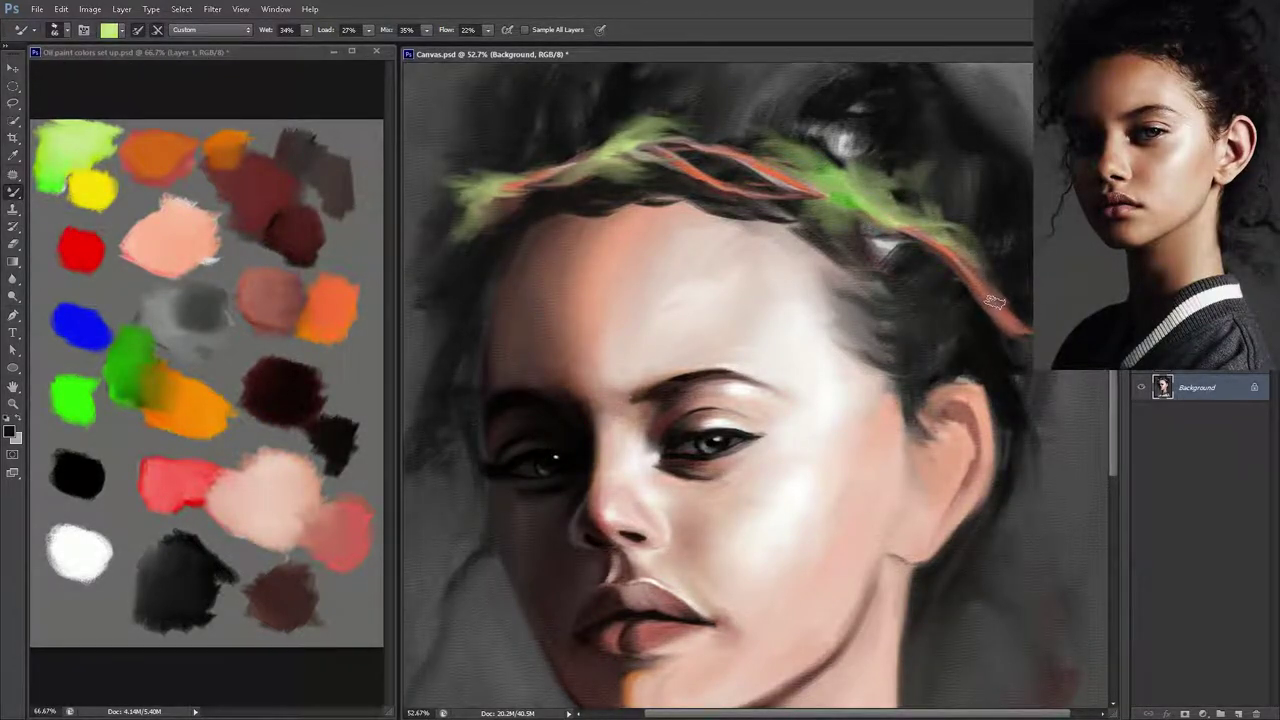
{"action": "key", "text": "ctrl+s"}
- On a new layer, dab light-green buds onto the wreath's crown and right end, saving as you go
{"action": "key", "text": "ctrl+shift+alt+n"}
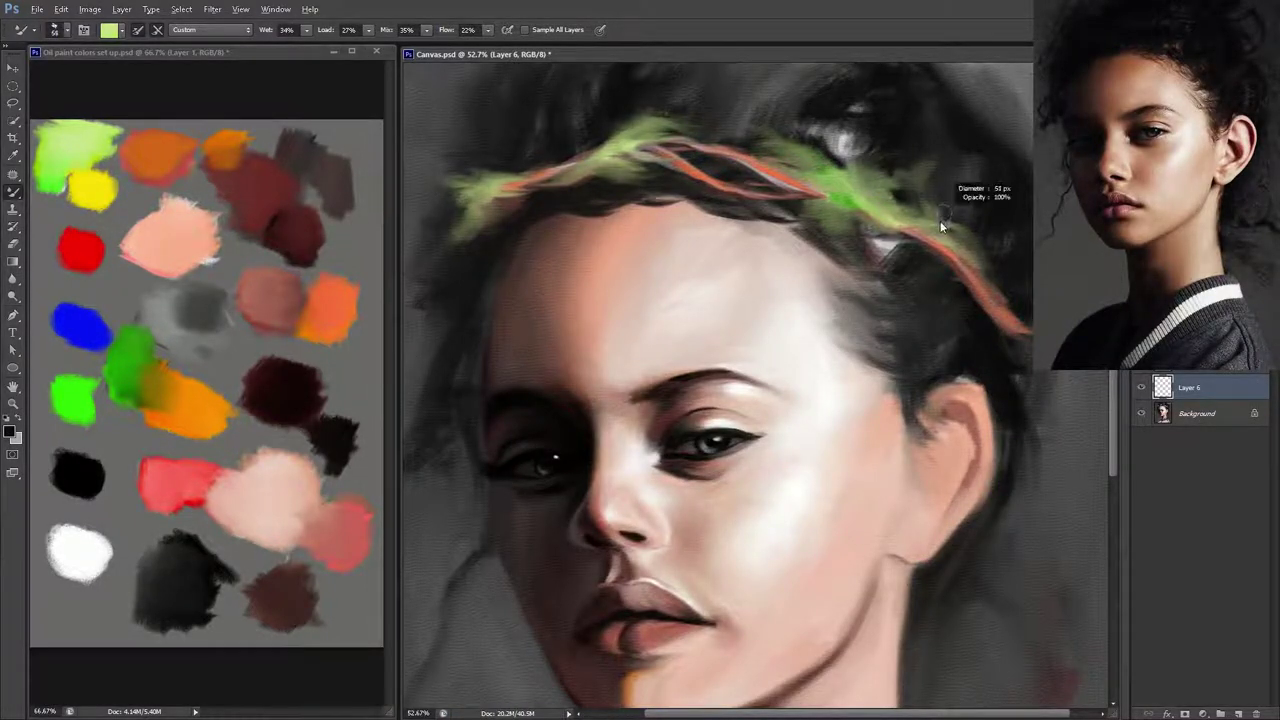
{"action": "left_click", "coordinate": [72, 555]}
{"action": "left_click", "coordinate": [770, 200]}
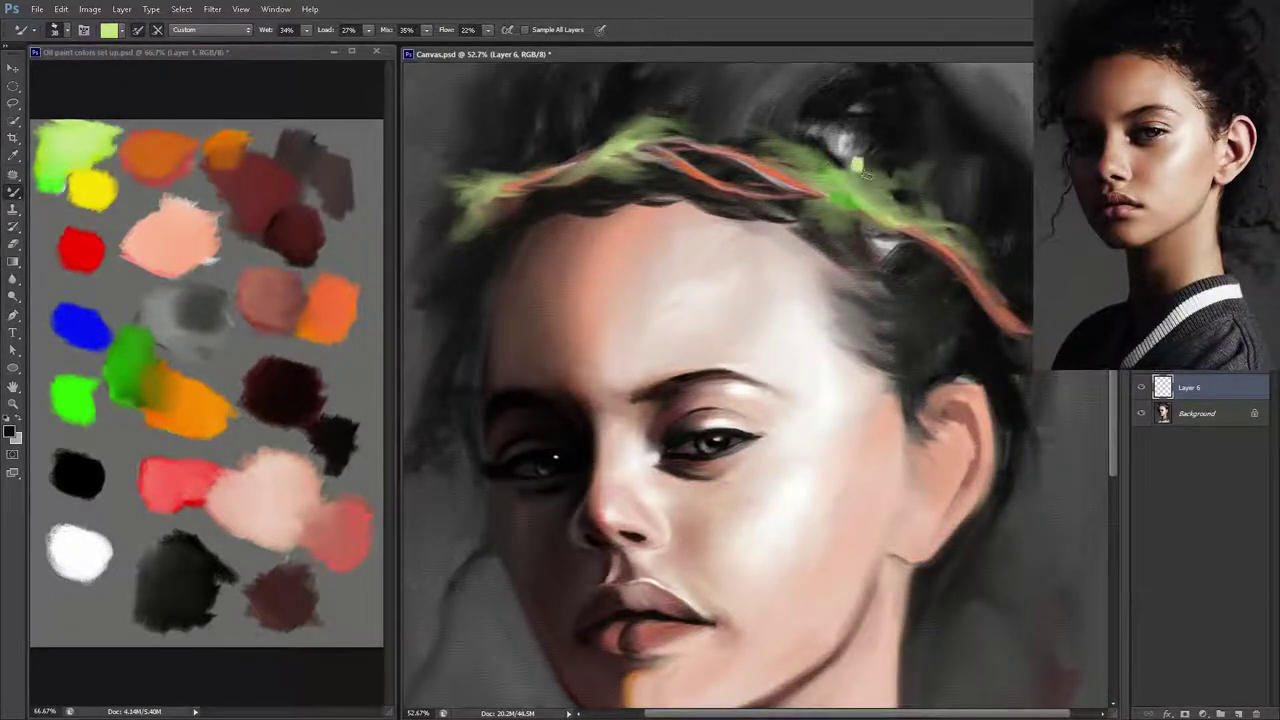
{"action": "left_click_drag", "start_coordinate": [856, 165], "coordinate": [867, 176]}
{"action": "key", "text": "ctrl+s"}
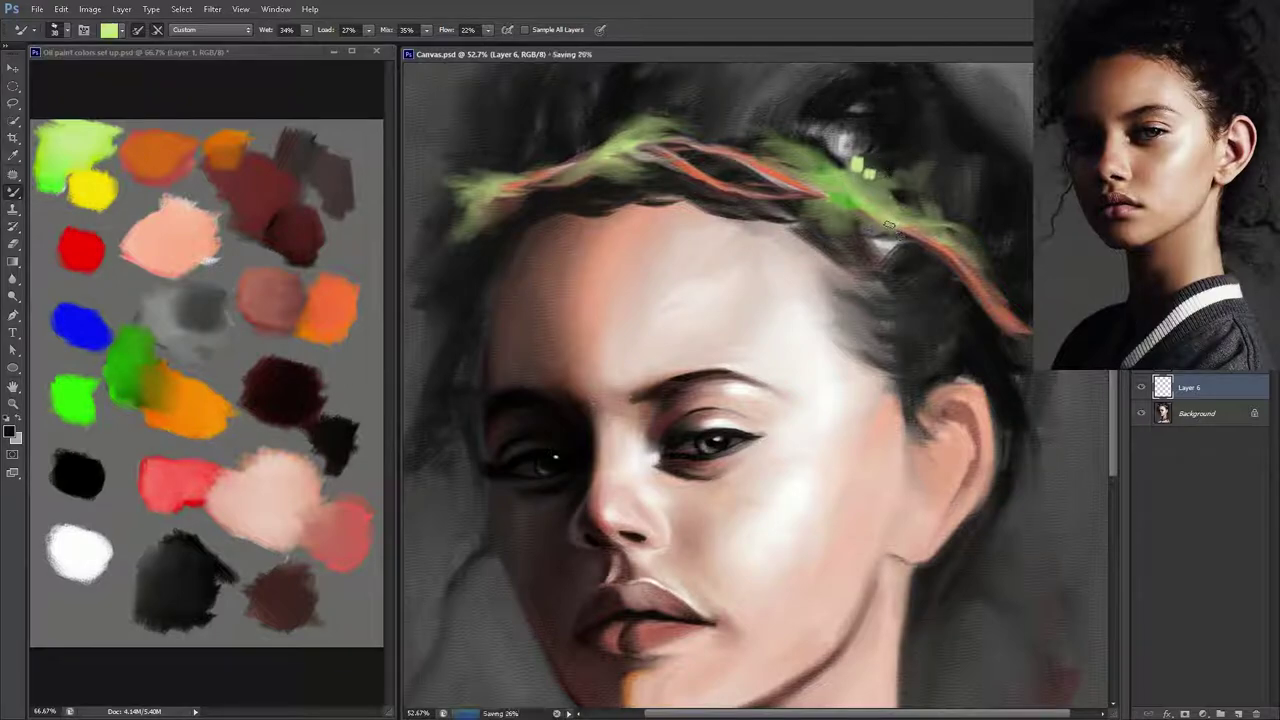
{"action": "left_click", "coordinate": [912, 205]}
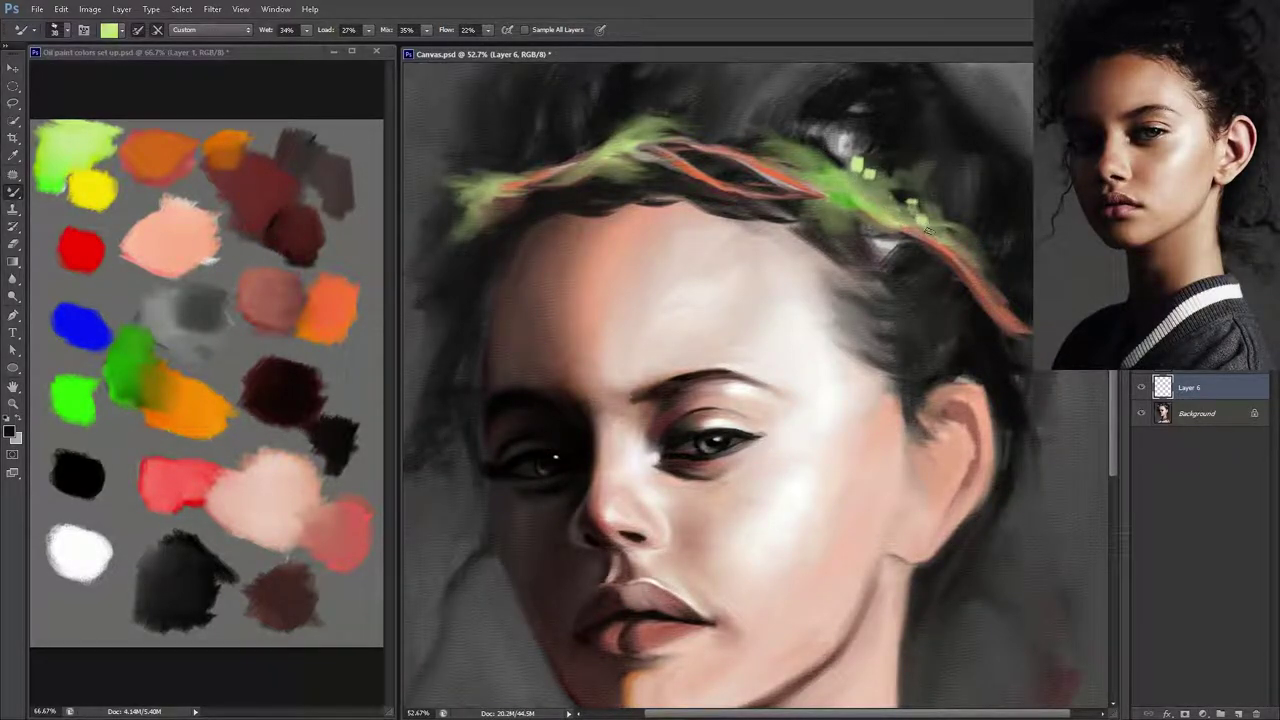
{"action": "left_click", "coordinate": [575, 145]}
{"action": "key", "text": "ctrl+s"}
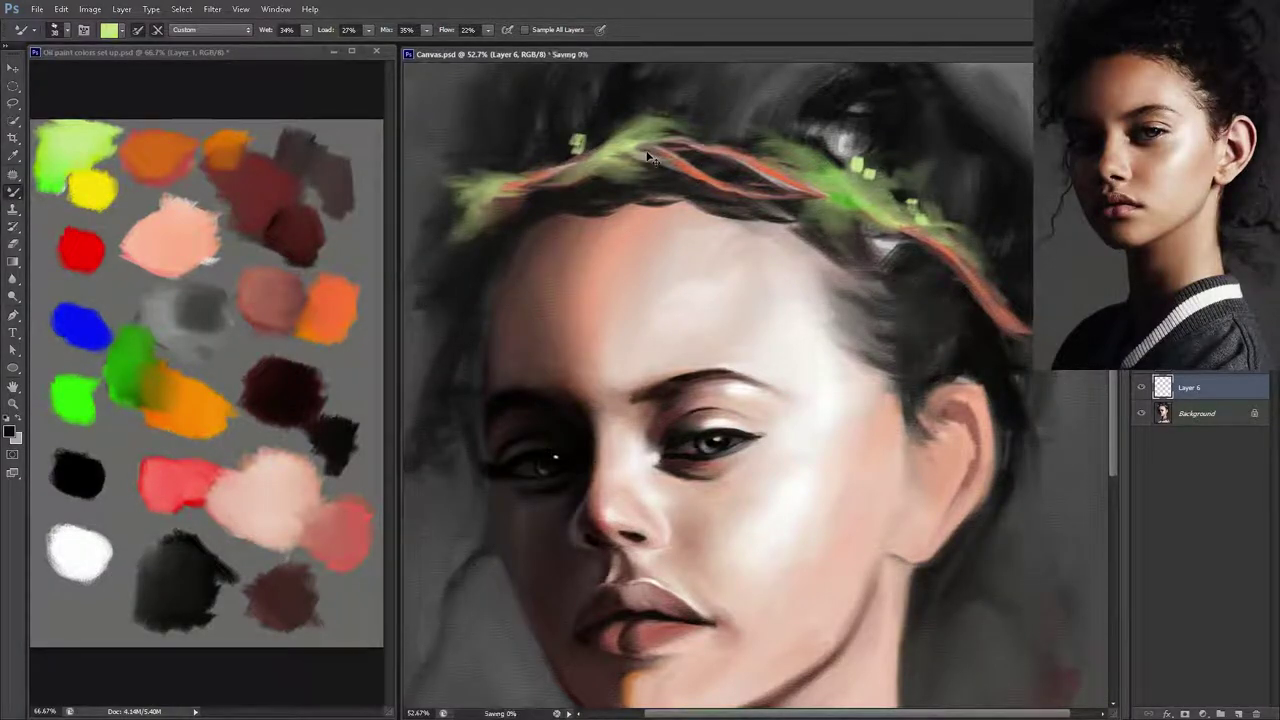
- Load white paint from the palette document
{"action": "left_click", "coordinate": [91, 537]}
{"action": "left_click", "coordinate": [1003, 257]}
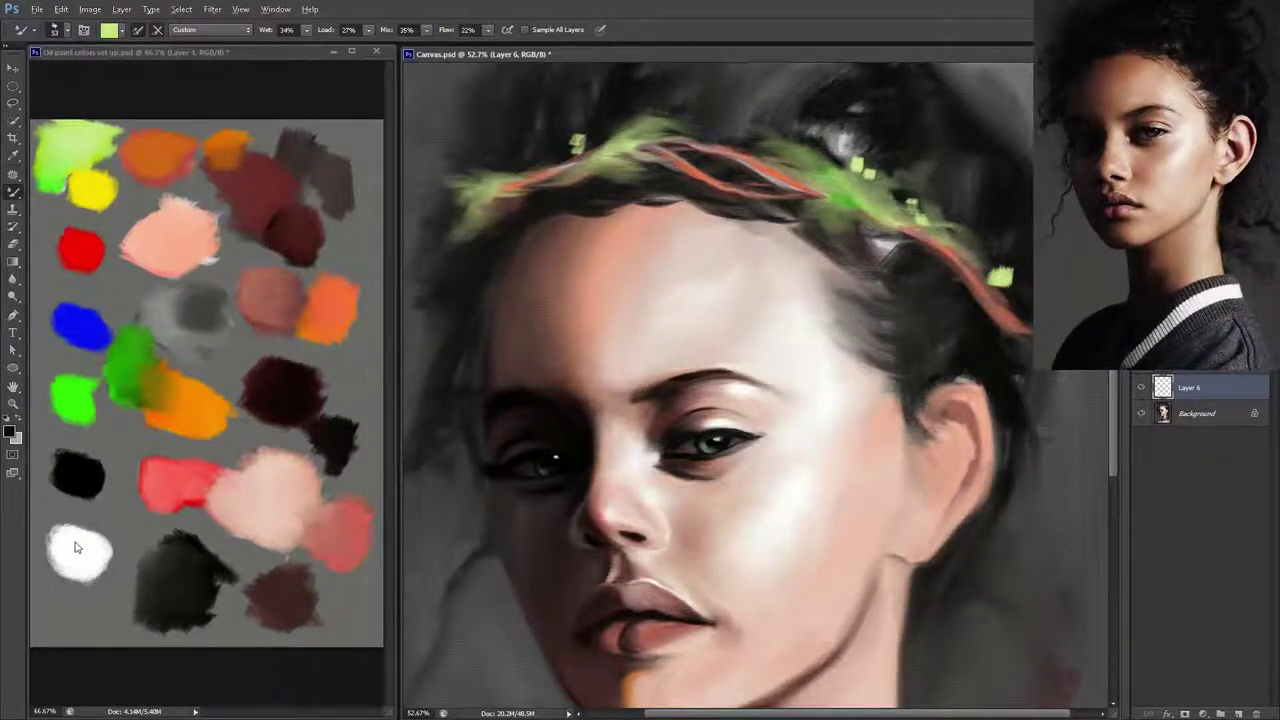
{"action": "left_click", "coordinate": [75, 547]}
{"action": "left_click", "coordinate": [98, 548], "text": "alt"}
- On a new layer, paint white flower dabs down the wreath's right side
{"action": "left_click", "coordinate": [872, 258]}
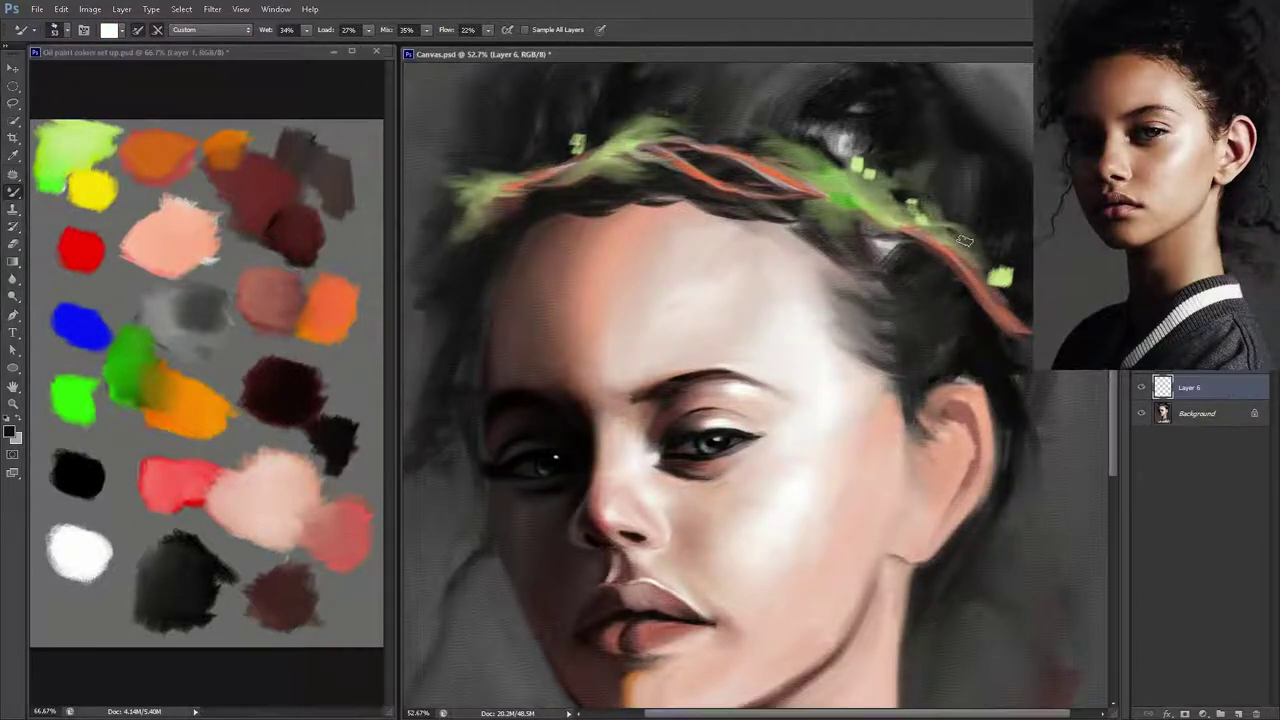
{"action": "key", "text": "ctrl+shift+alt+n"}
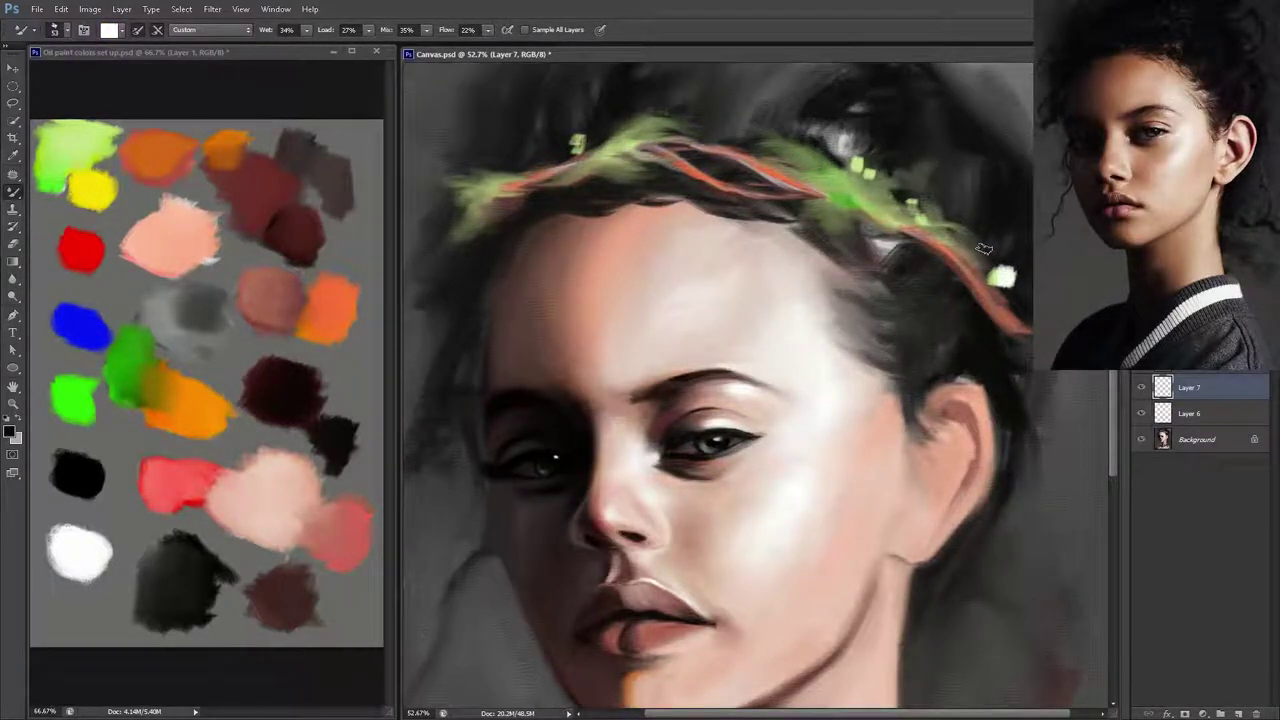
{"action": "mouse_move", "coordinate": [1010, 262]}
{"action": "left_mouse_down"}
{"action": "mouse_move", "coordinate": [975, 290]}
{"action": "mouse_move", "coordinate": [998, 300]}
{"action": "mouse_move", "coordinate": [995, 322]}
{"action": "mouse_move", "coordinate": [970, 334]}
{"action": "left_mouse_up"}
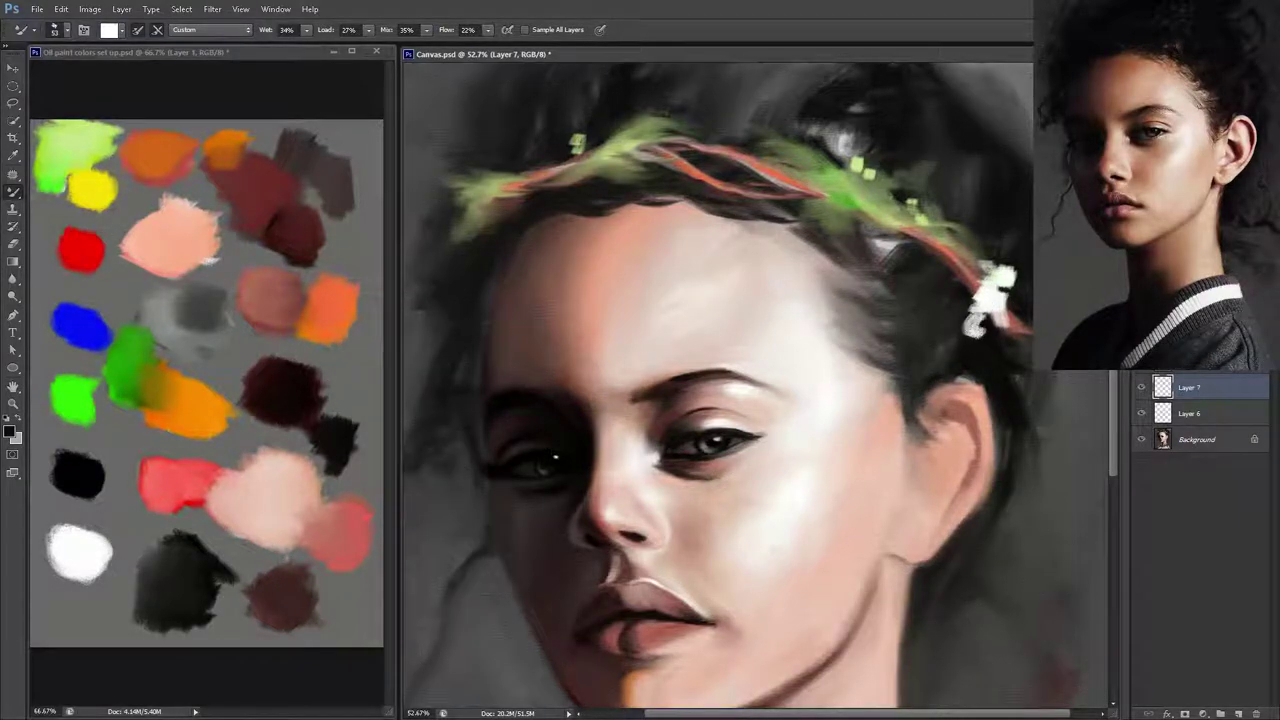
{"action": "mouse_move", "coordinate": [946, 212]}
{"action": "left_mouse_down"}
{"action": "mouse_move", "coordinate": [982, 264]}
{"action": "mouse_move", "coordinate": [928, 274]}
{"action": "mouse_move", "coordinate": [1010, 298]}
{"action": "mouse_move", "coordinate": [1022, 280]}
{"action": "mouse_move", "coordinate": [1022, 345]}
{"action": "mouse_move", "coordinate": [1025, 335]}
{"action": "left_mouse_up"}
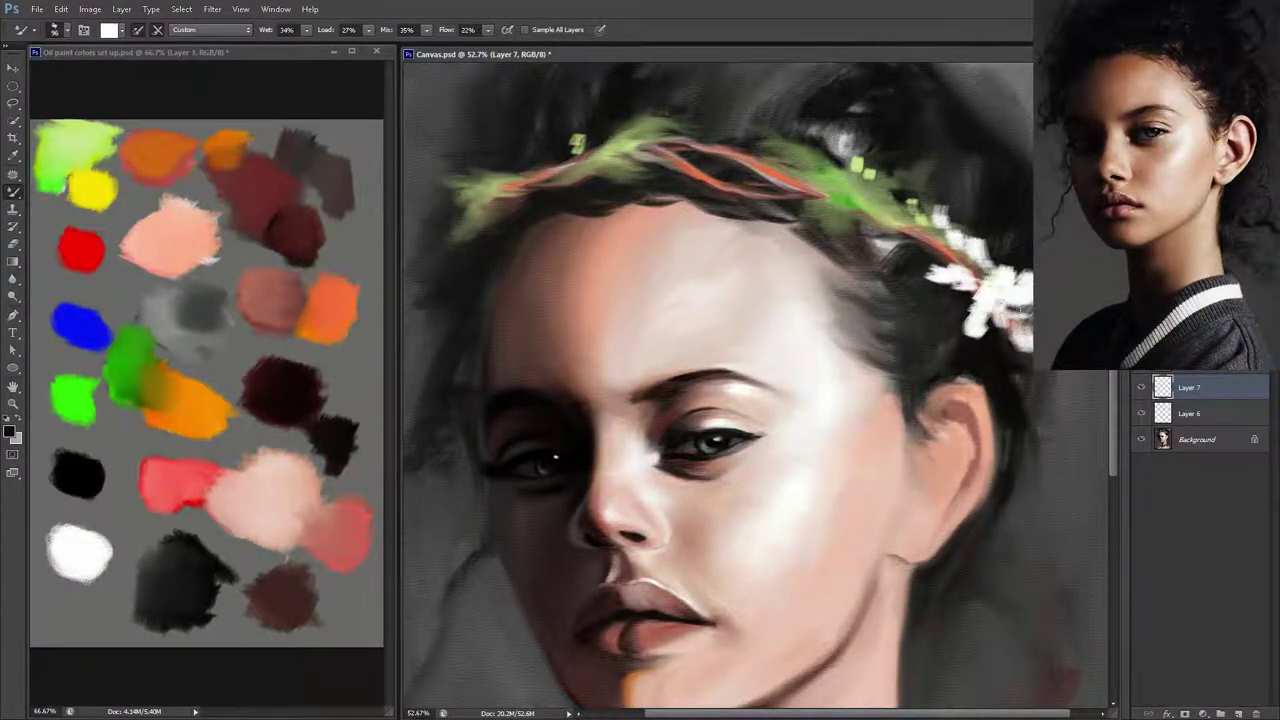
{"action": "mouse_move", "coordinate": [868, 170]}
{"action": "left_mouse_down"}
{"action": "mouse_move", "coordinate": [925, 232]}
{"action": "mouse_move", "coordinate": [900, 230]}
{"action": "mouse_move", "coordinate": [880, 252]}
{"action": "mouse_move", "coordinate": [920, 255]}
{"action": "left_mouse_up"}
- Add white flowers along the wreath's top and left, then merge visible layers into Background
{"action": "left_click_drag", "start_coordinate": [735, 128], "coordinate": [815, 172]}
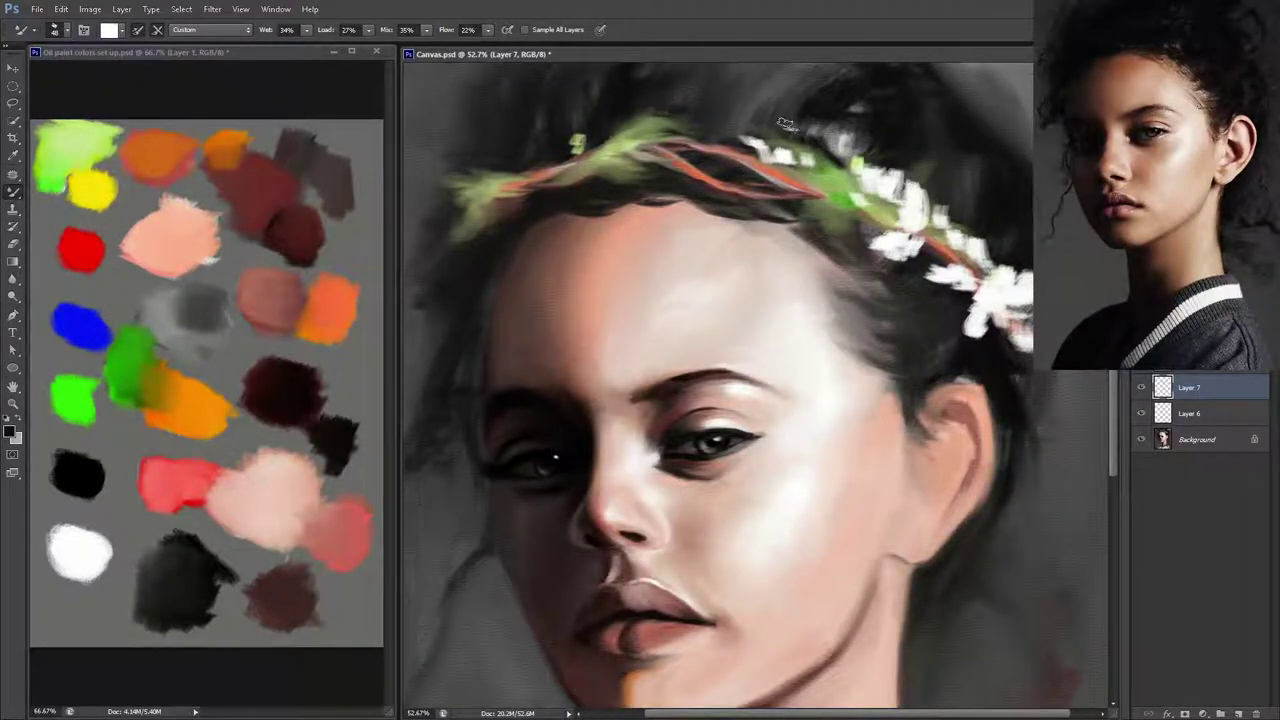
{"action": "left_click_drag", "start_coordinate": [525, 157], "coordinate": [466, 189]}
{"action": "mouse_move", "coordinate": [530, 178]}
{"action": "left_mouse_down"}
{"action": "mouse_move", "coordinate": [600, 176]}
{"action": "mouse_move", "coordinate": [575, 160]}
{"action": "mouse_move", "coordinate": [586, 188]}
{"action": "left_mouse_up"}
{"action": "mouse_move", "coordinate": [585, 140]}
{"action": "left_mouse_down"}
{"action": "mouse_move", "coordinate": [574, 150]}
{"action": "mouse_move", "coordinate": [571, 114]}
{"action": "mouse_move", "coordinate": [578, 102]}
{"action": "mouse_move", "coordinate": [598, 124]}
{"action": "mouse_move", "coordinate": [614, 80]}
{"action": "mouse_move", "coordinate": [590, 114]}
{"action": "left_mouse_up"}
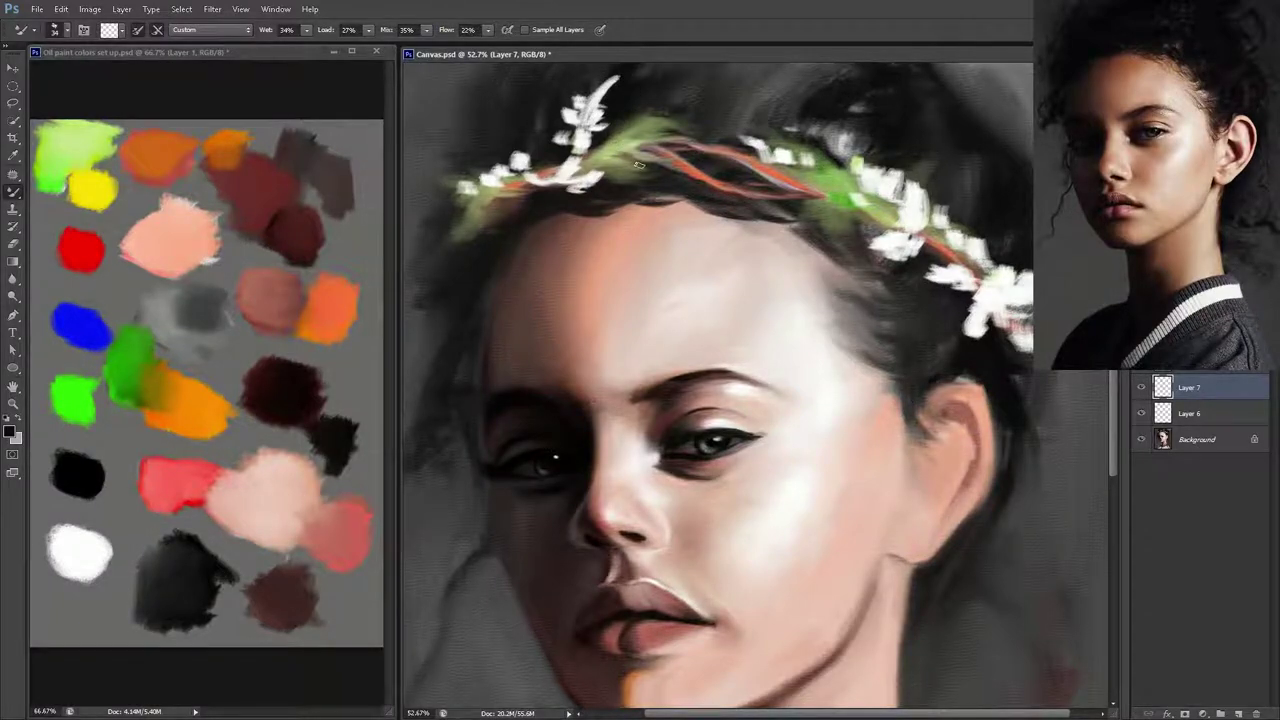
{"action": "key", "text": "ctrl+shift+alt+n"}
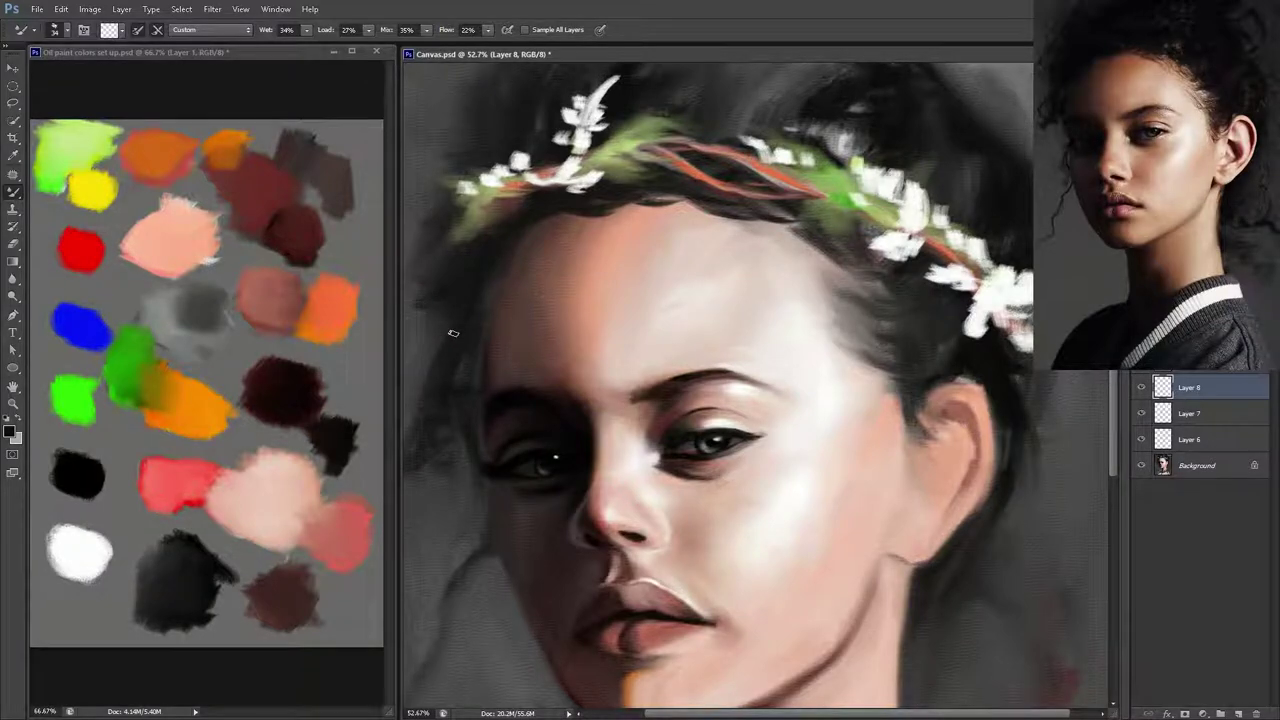
{"action": "key", "text": "ctrl+shift+e"}
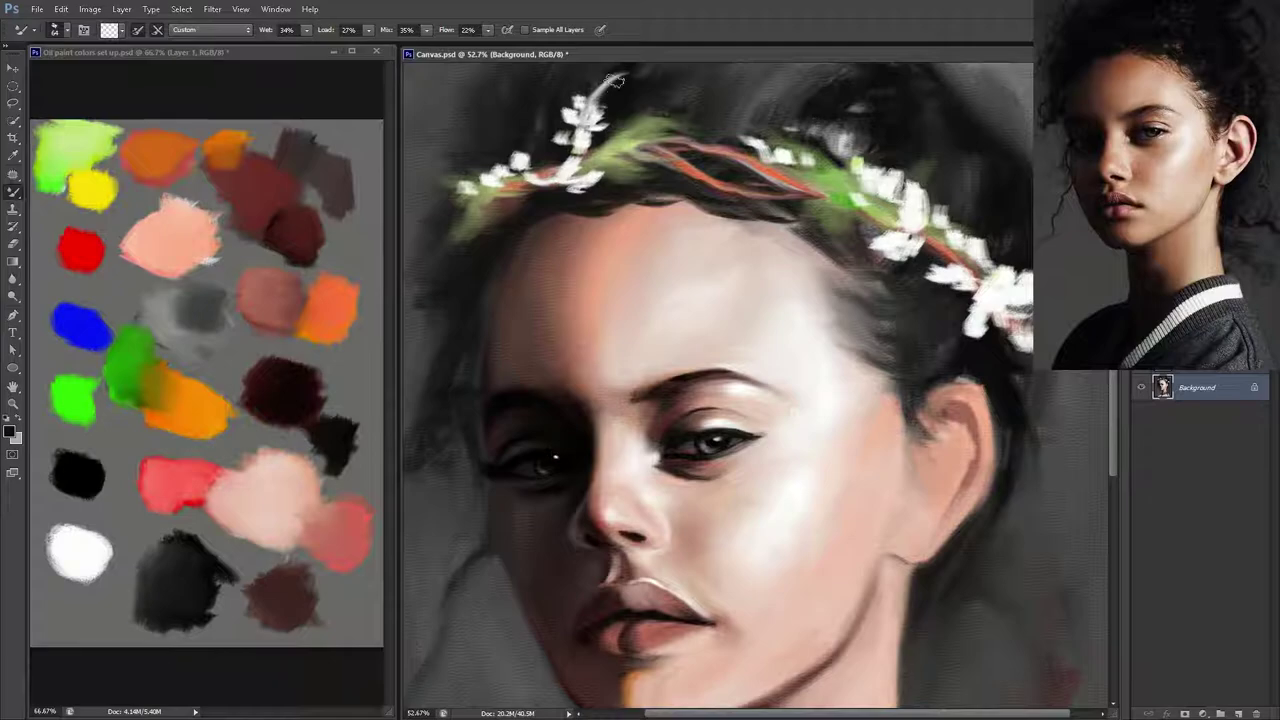
- Paint over the white arc above the top flower with a ~57 px brush, soften nearby petals, and save
{"action": "left_click_drag", "start_coordinate": [598, 105], "coordinate": [614, 80]}
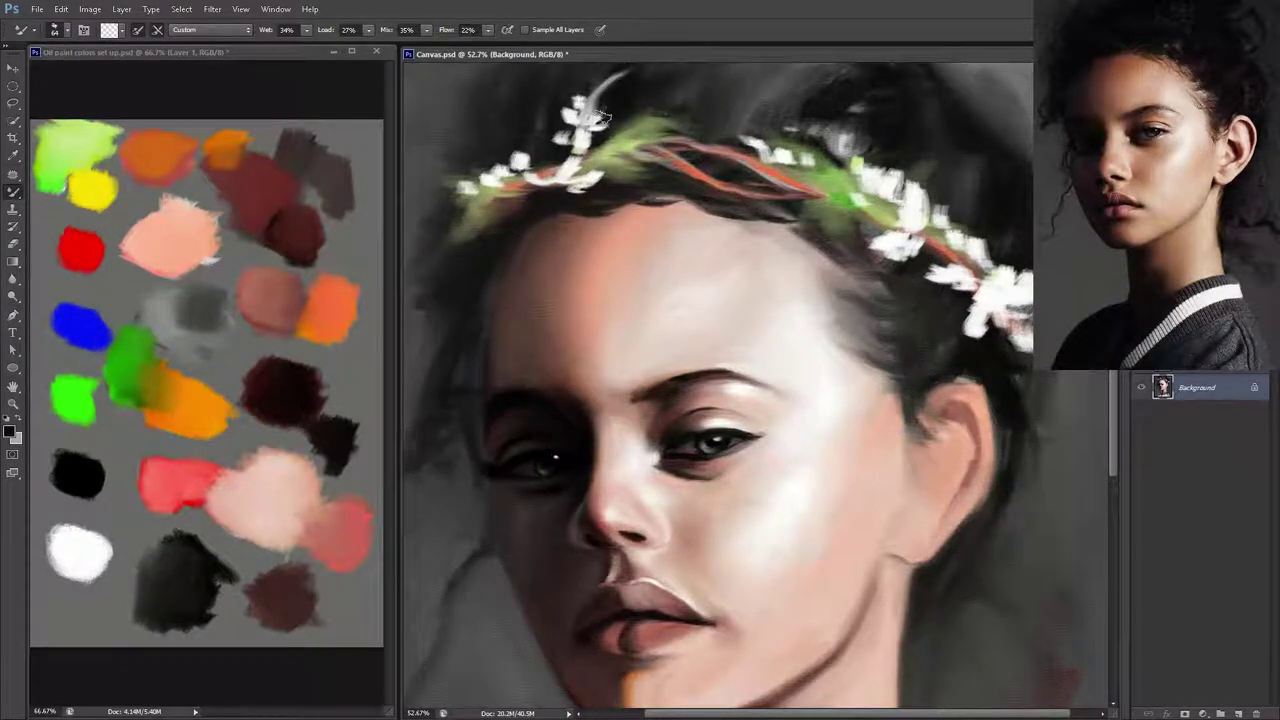
{"action": "right_click", "coordinate": [603, 116], "text": "alt"}
{"action": "mouse_move", "coordinate": [603, 114]}
{"action": "left_mouse_down"}
{"action": "mouse_move", "coordinate": [585, 96]}
{"action": "mouse_move", "coordinate": [624, 72]}
{"action": "left_mouse_up"}
{"action": "right_click", "coordinate": [587, 100], "text": "alt"}
{"action": "left_click_drag", "start_coordinate": [580, 121], "coordinate": [560, 100]}
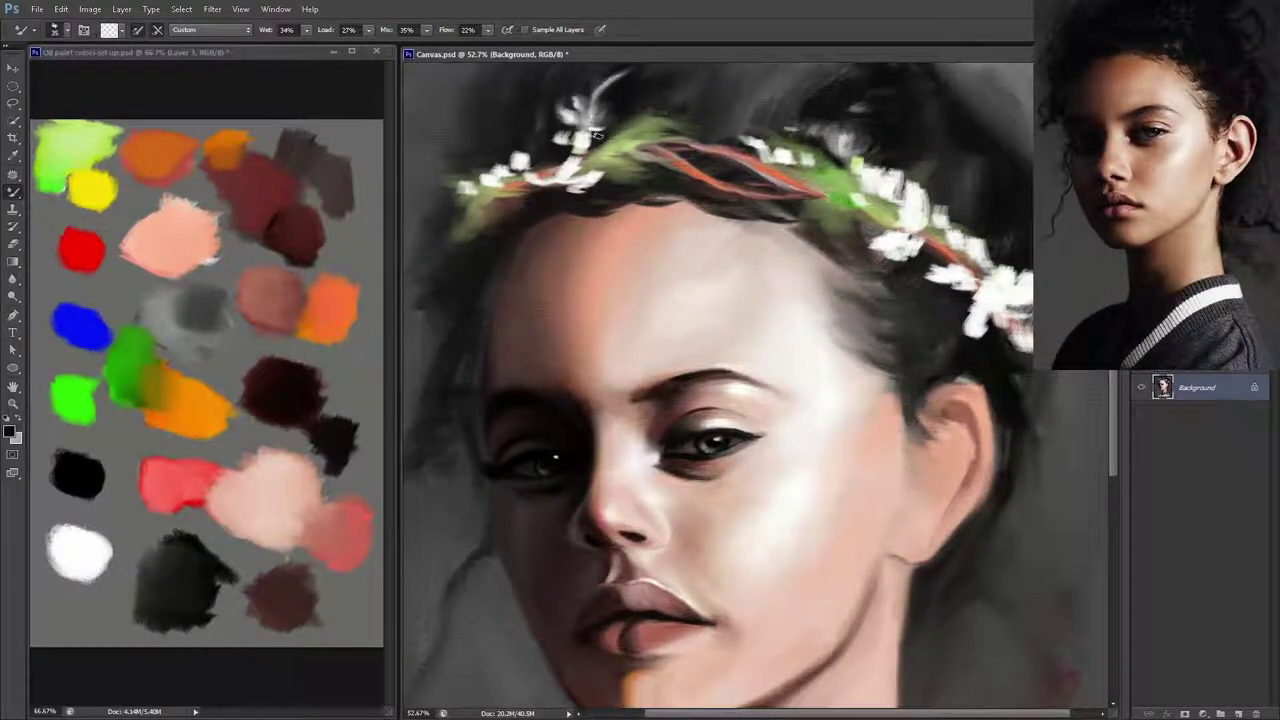
{"action": "key", "text": "ctrl+s"}
{"action": "mouse_move", "coordinate": [576, 132]}
{"action": "left_mouse_down"}
{"action": "mouse_move", "coordinate": [576, 166]}
{"action": "mouse_move", "coordinate": [541, 175]}
{"action": "mouse_move", "coordinate": [585, 192]}
{"action": "mouse_move", "coordinate": [597, 178]}
{"action": "left_mouse_up"}
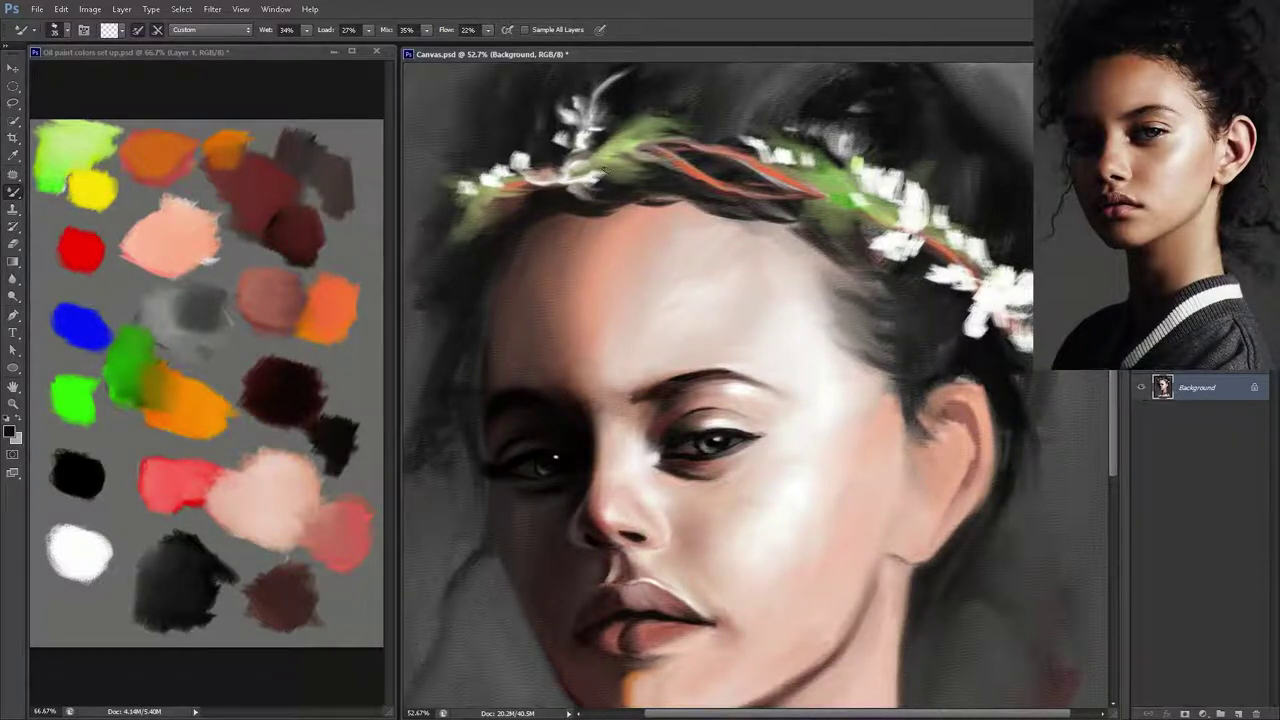
{"action": "key", "text": "ctrl+s"}
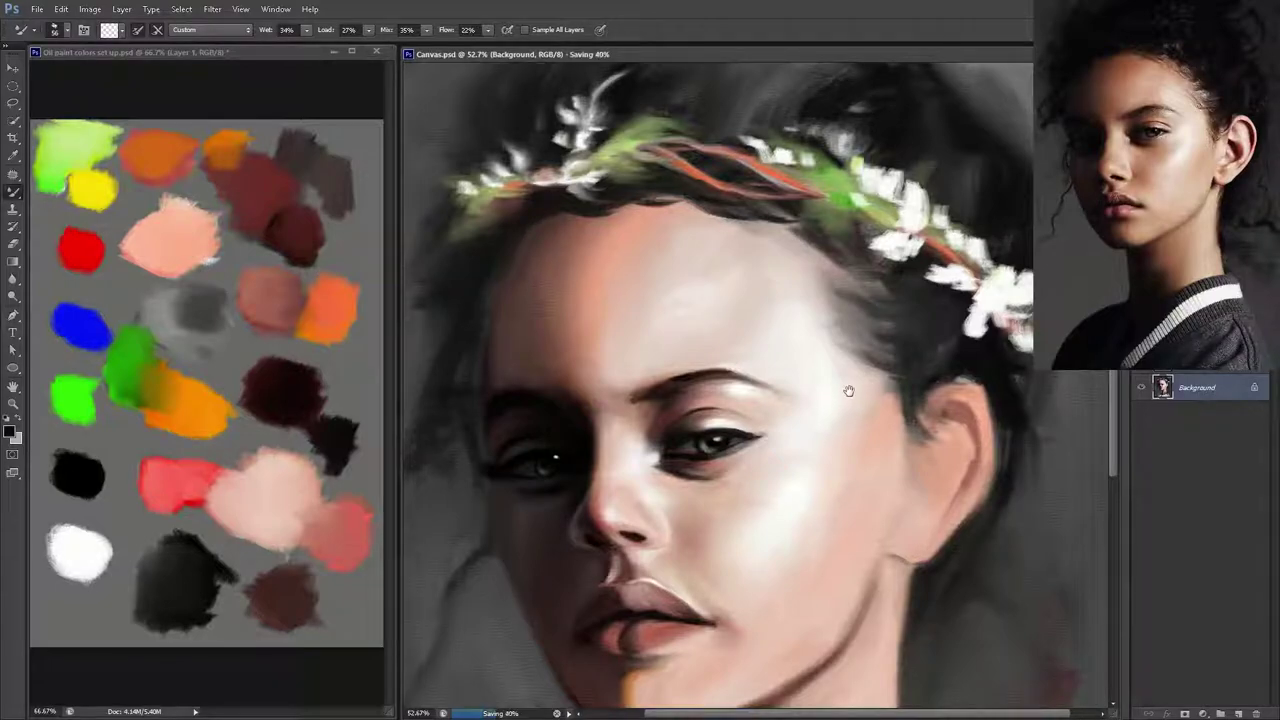
- Save Canvas.psd three times while the face and wreath are refined
{"action": "key", "text": "ctrl+s"}
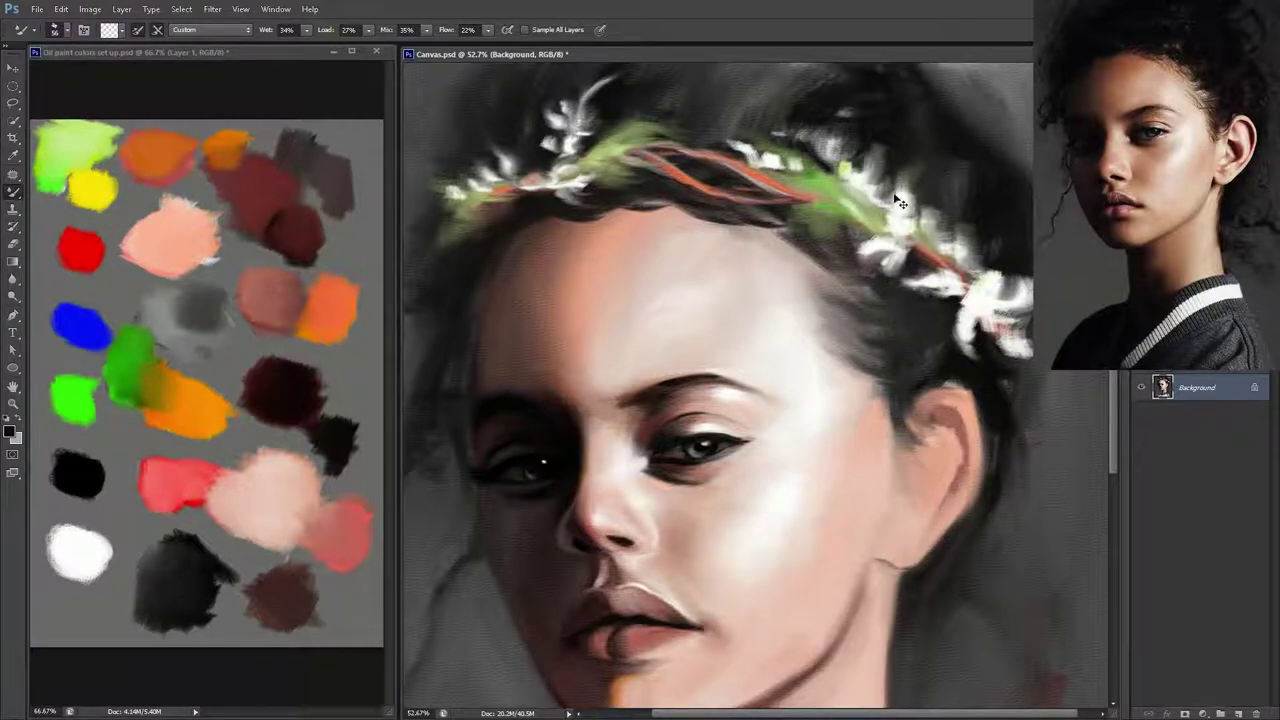
{"action": "key", "text": "ctrl+s"}
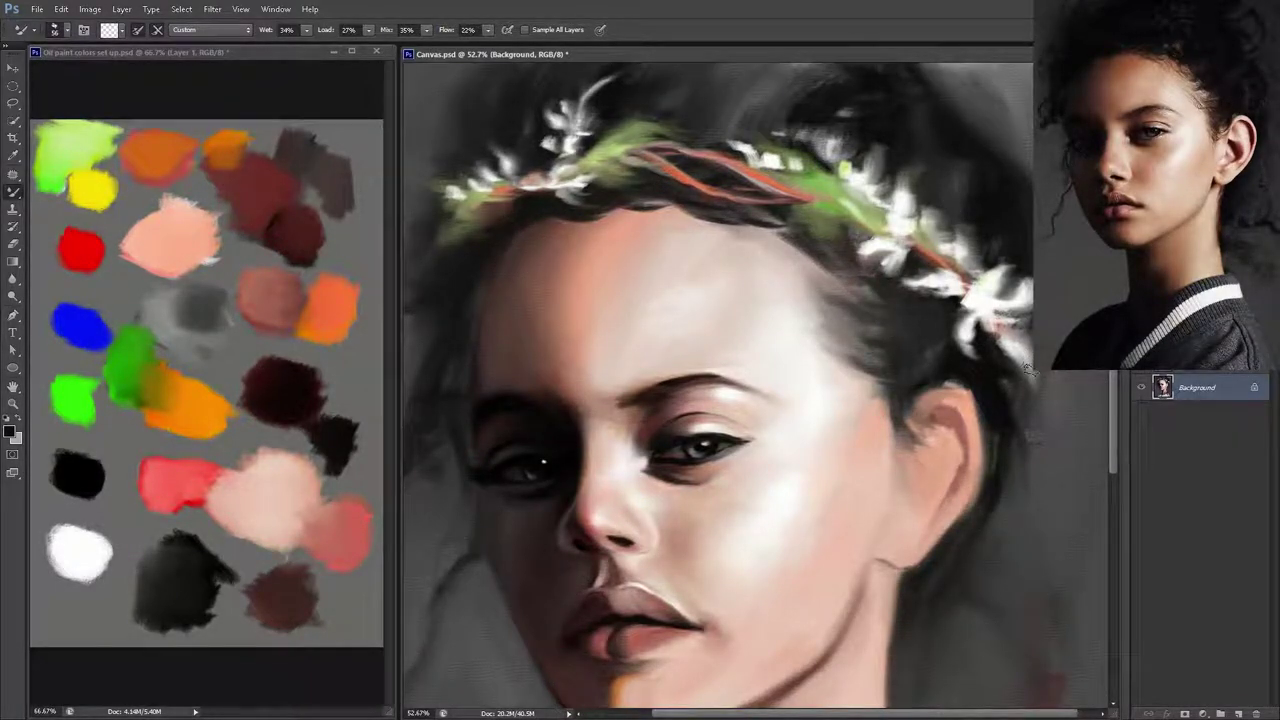
{"action": "key", "text": "ctrl+s"}
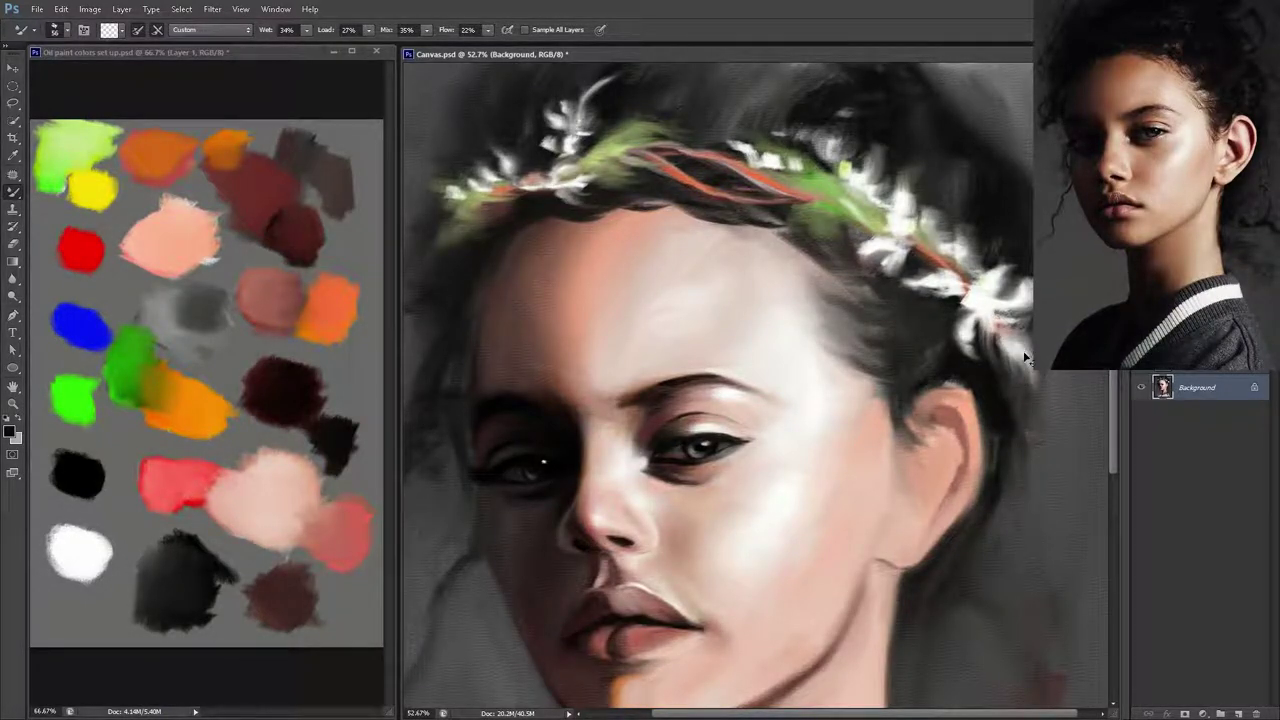
- Load white paint from the palette and save the painting
{"action": "left_click", "coordinate": [80, 548], "text": "alt"}
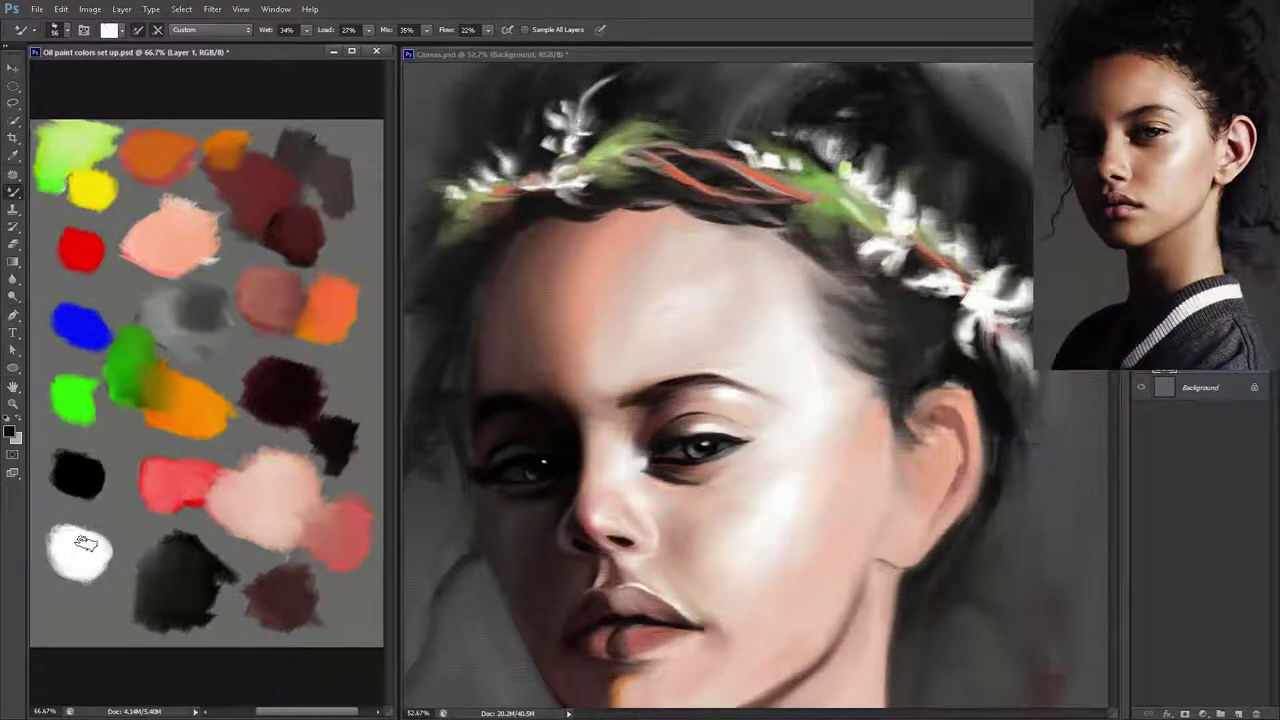
{"action": "left_click", "coordinate": [997, 360]}
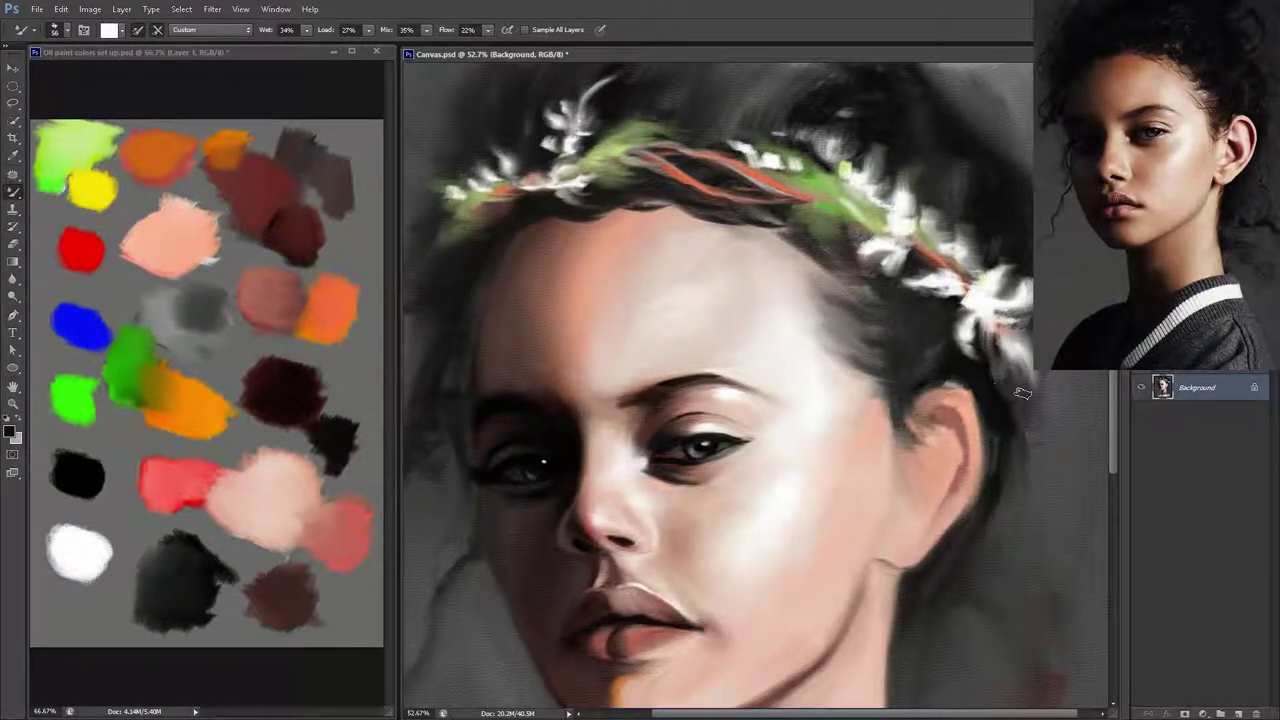
{"action": "key", "text": "ctrl+shift+alt+n"}
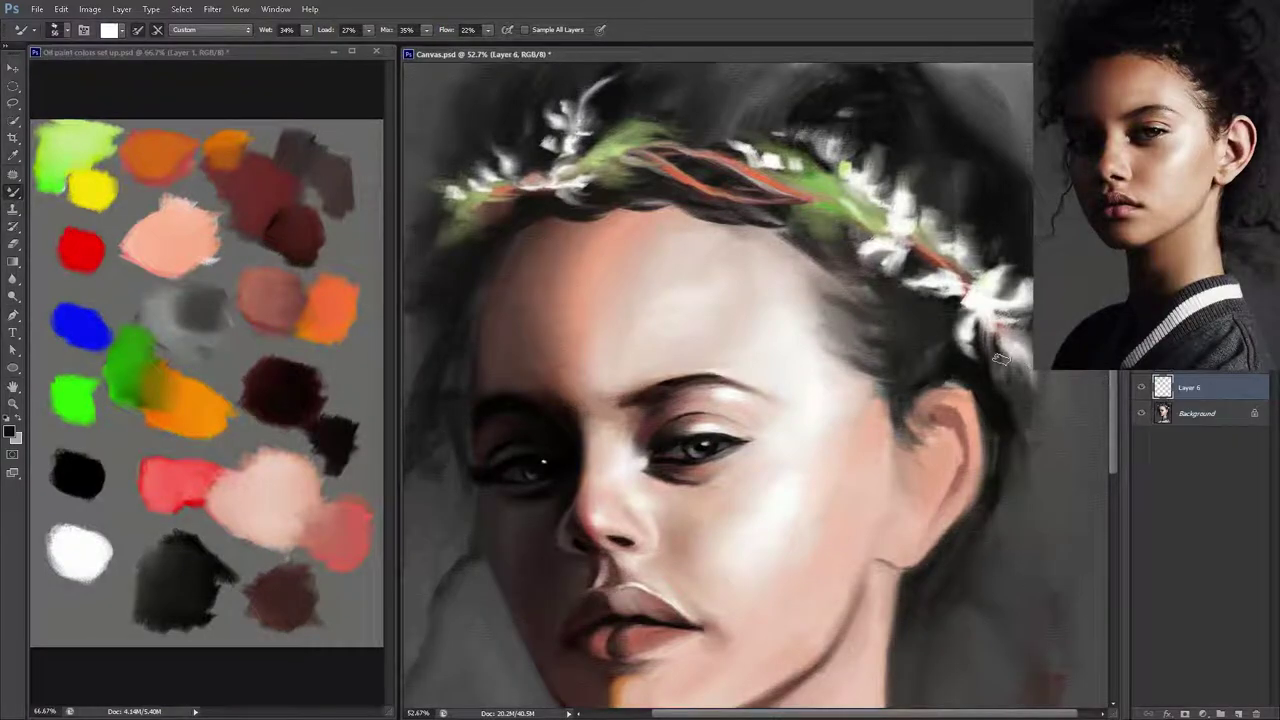
{"action": "key", "text": "ctrl+z"}
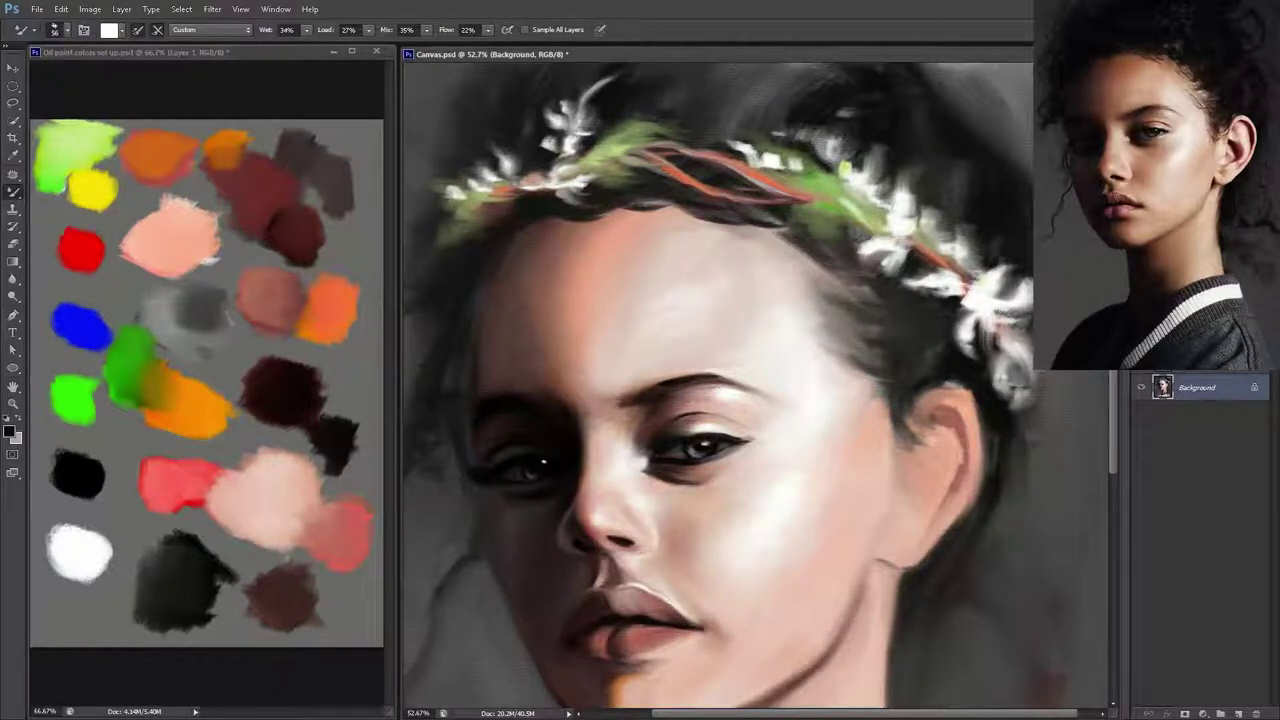
{"action": "key", "text": "ctrl+s"}
{"action": "key", "text": "ctrl+s"}
- Pan to show the whole face, add a new empty layer, and save
{"action": "left_click_drag", "start_coordinate": [930, 335], "coordinate": [972, 276]}
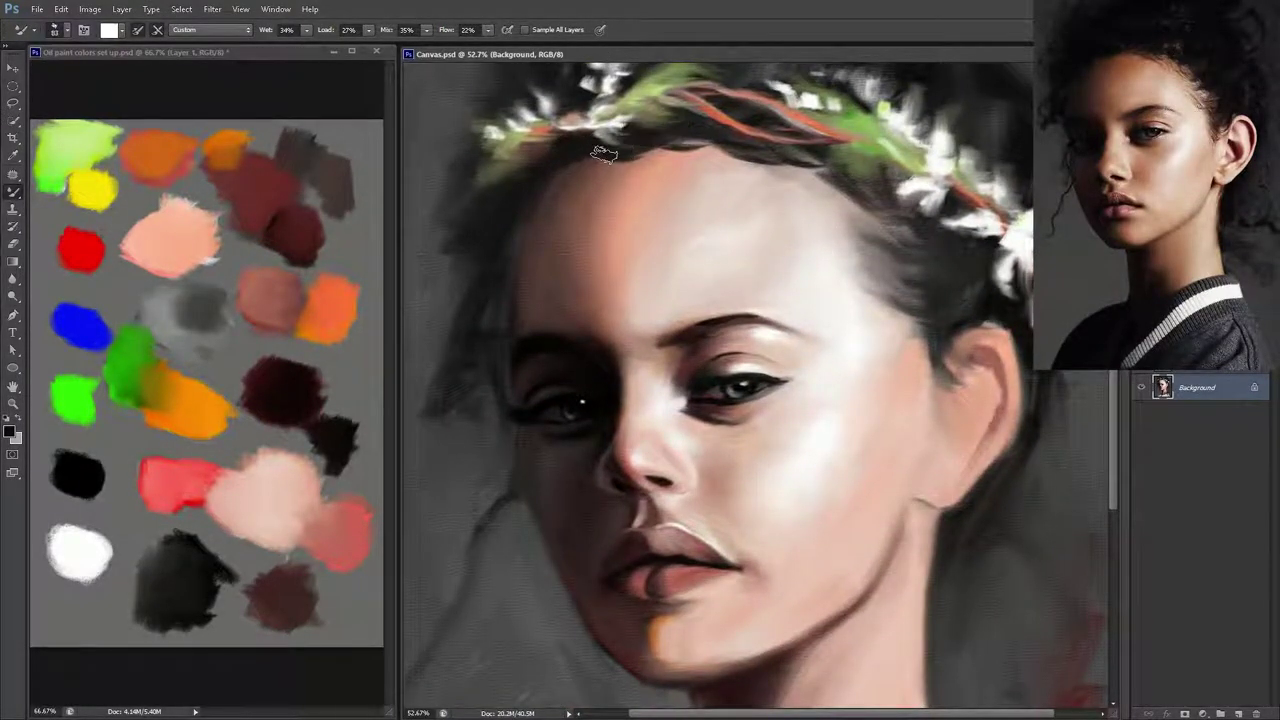
{"action": "key", "text": "ctrl+shift+alt+n"}
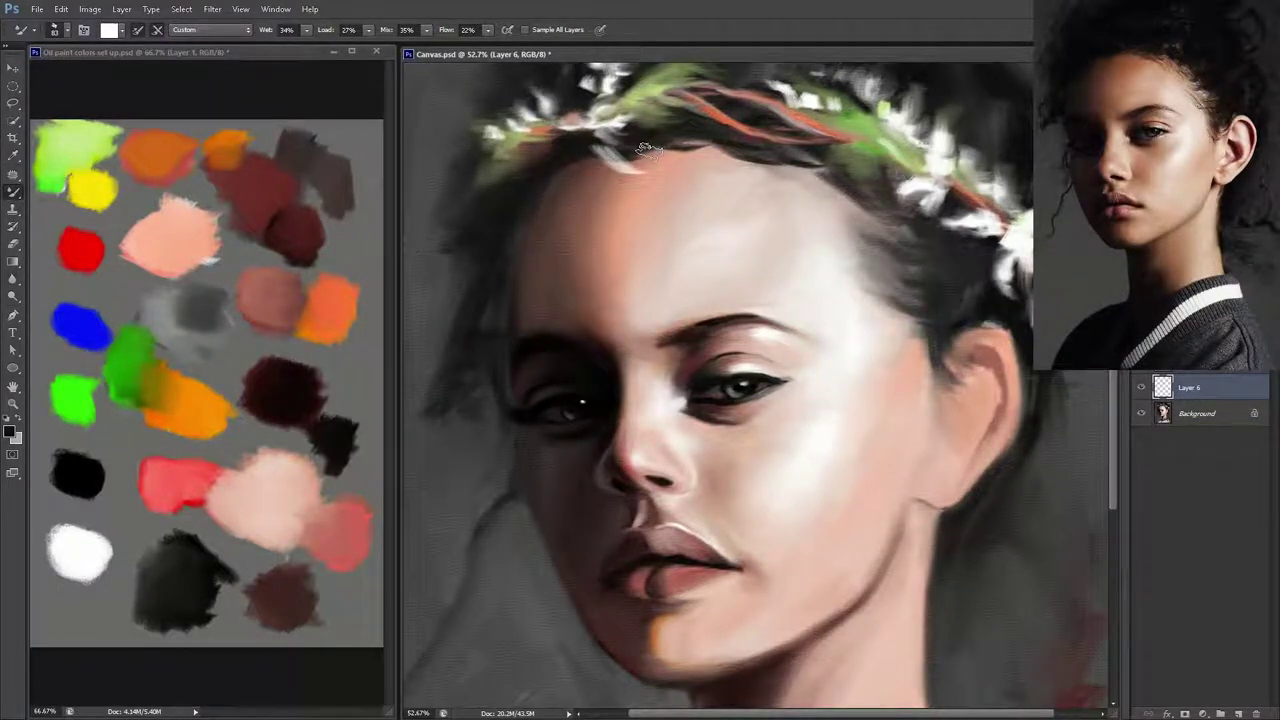
{"action": "key", "text": "ctrl+s"}
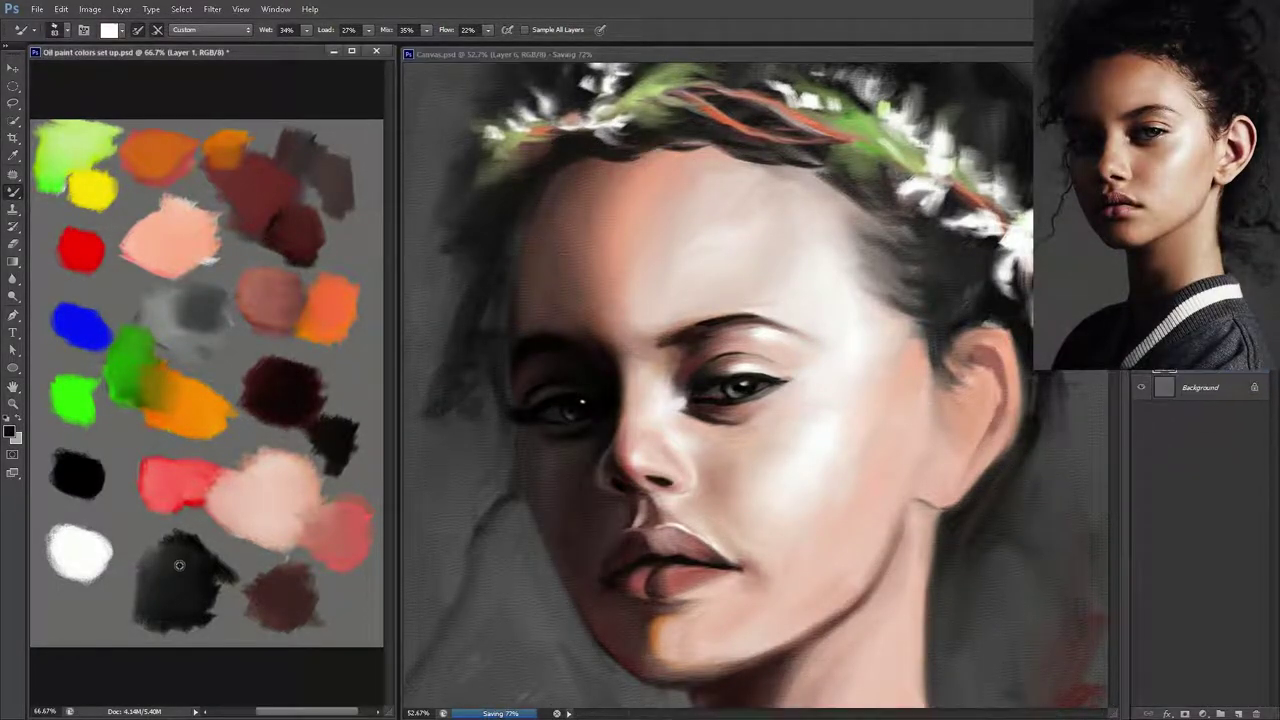
- Paint dark strokes along the hairline under the wreath and merge them into Background
{"action": "left_click", "coordinate": [199, 557], "text": "alt"}
{"action": "left_click_drag", "start_coordinate": [601, 145], "coordinate": [770, 163]}
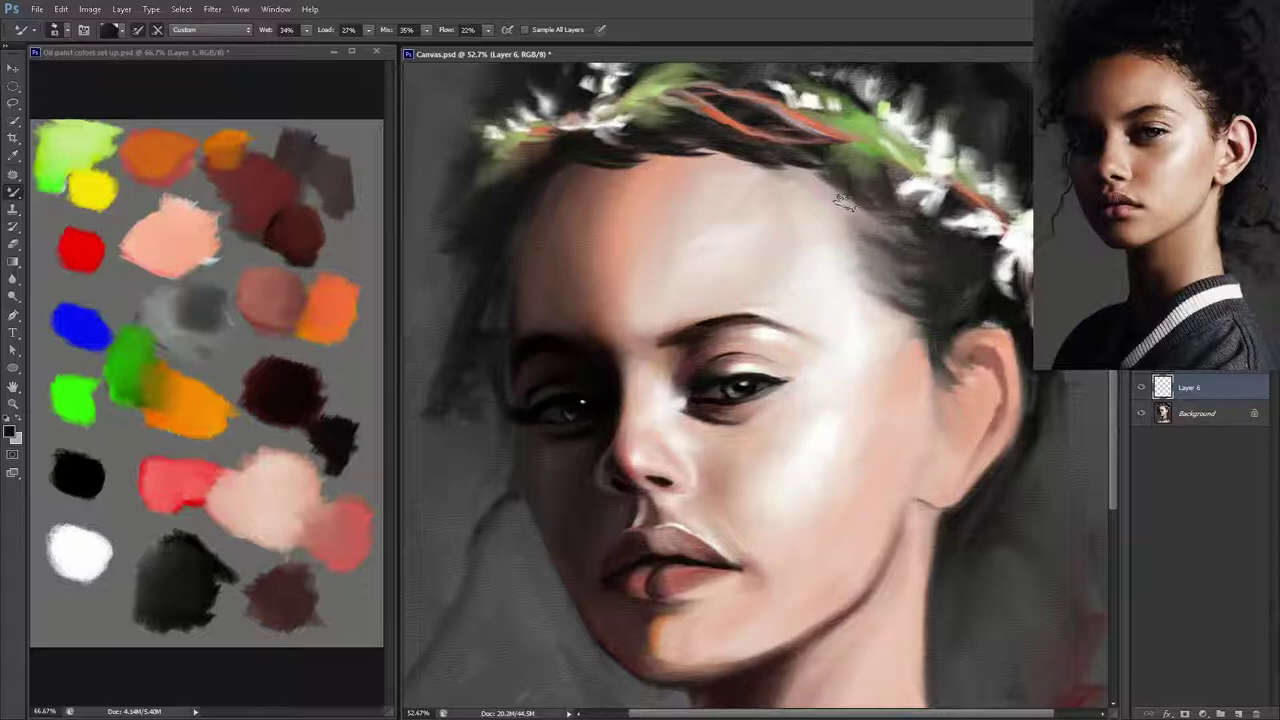
{"action": "key", "text": "ctrl+shift+alt+n"}
{"action": "left_click_drag", "start_coordinate": [598, 191], "coordinate": [626, 156]}
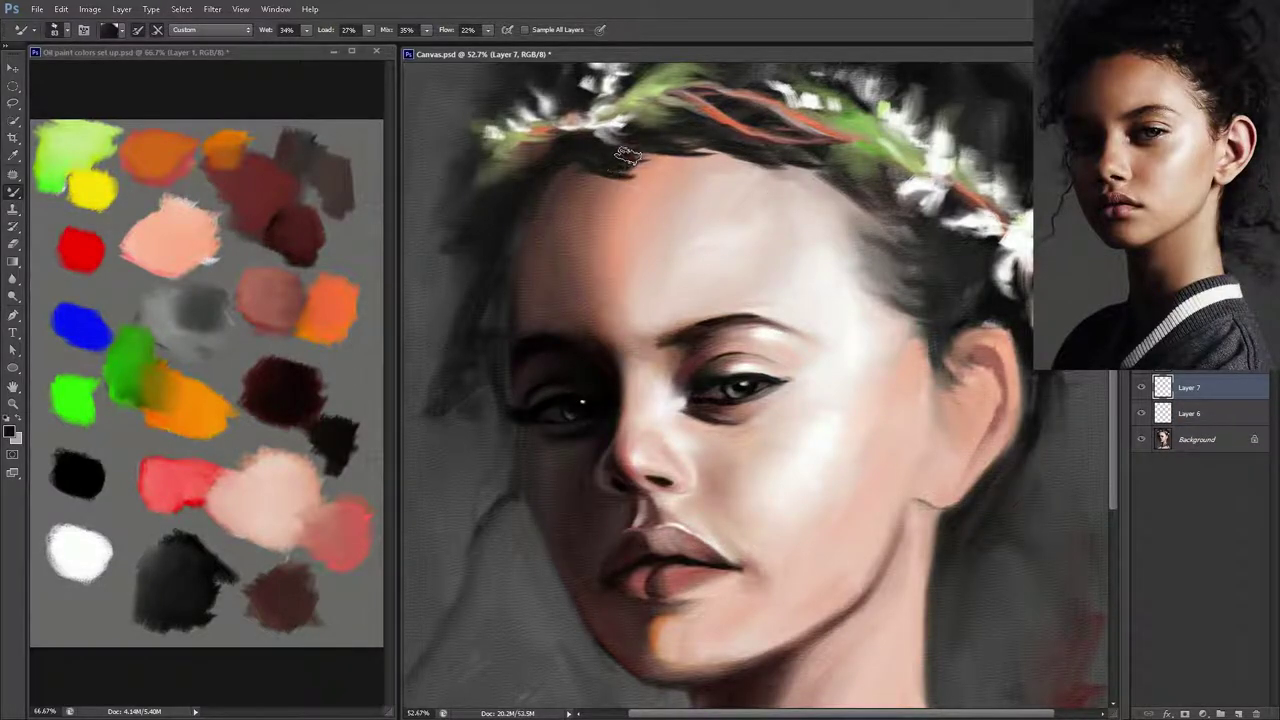
{"action": "key", "text": "ctrl+shift+e"}
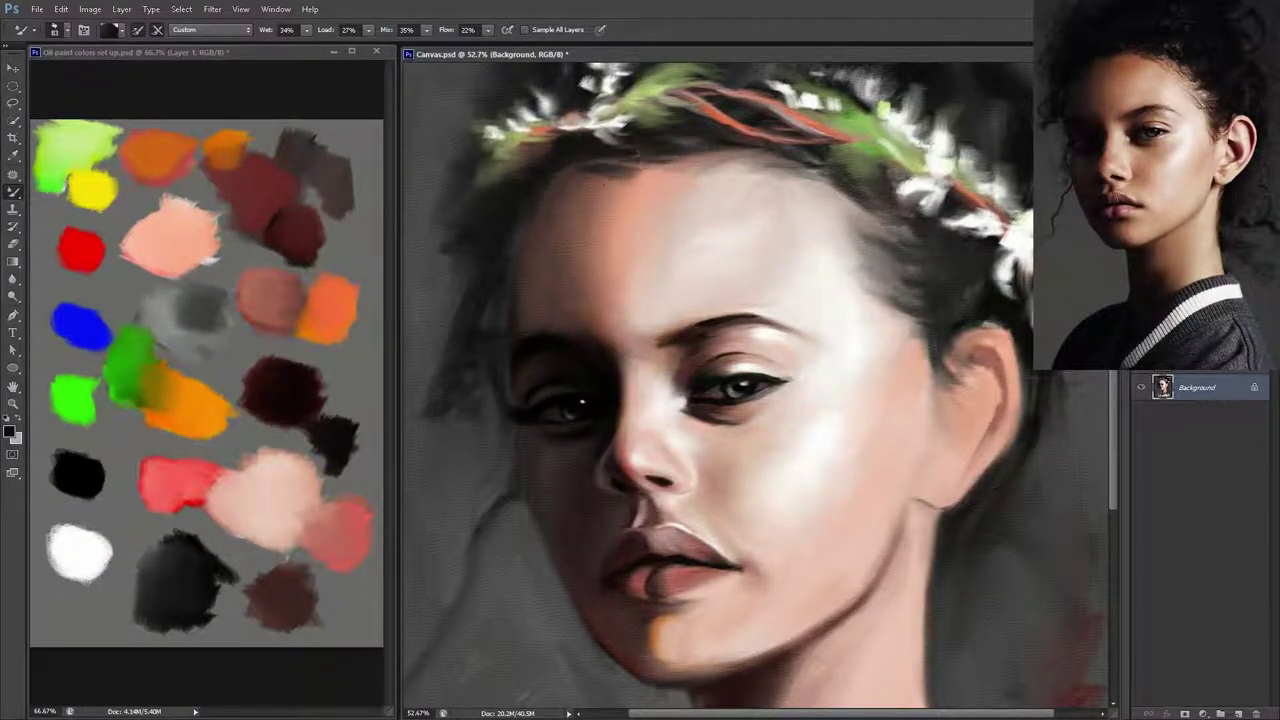
- On a new layer, paint light peach skin on the forehead near the left hairline and save
{"action": "left_click", "coordinate": [626, 190], "text": "alt"}
{"action": "key", "text": "ctrl+shift+alt+n"}
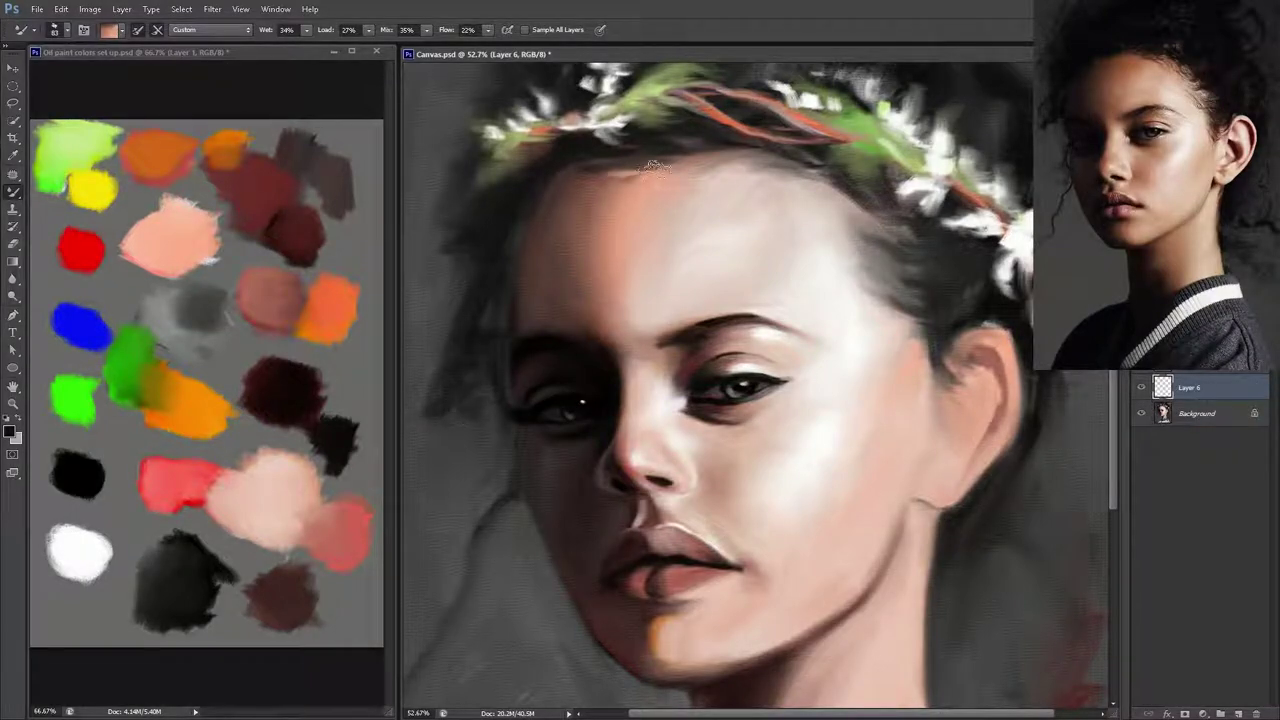
{"action": "key", "text": "ctrl+z"}
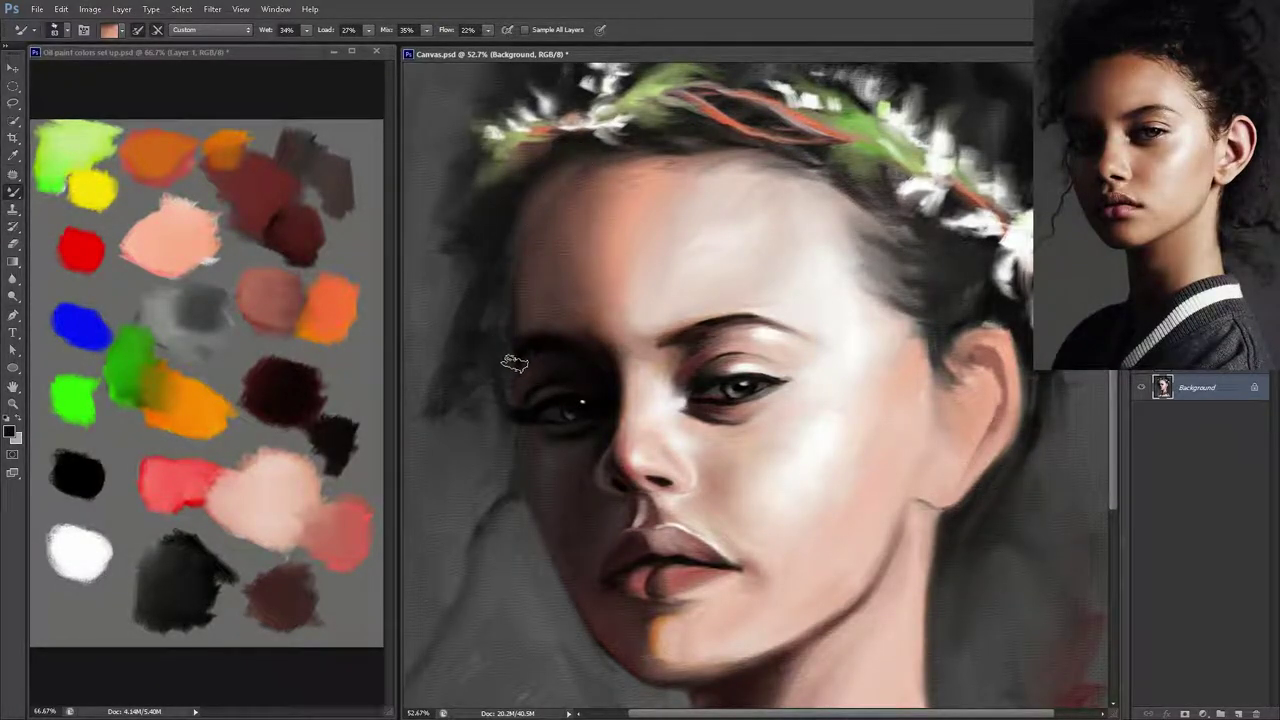
{"action": "key", "text": "ctrl+shift+alt+n"}
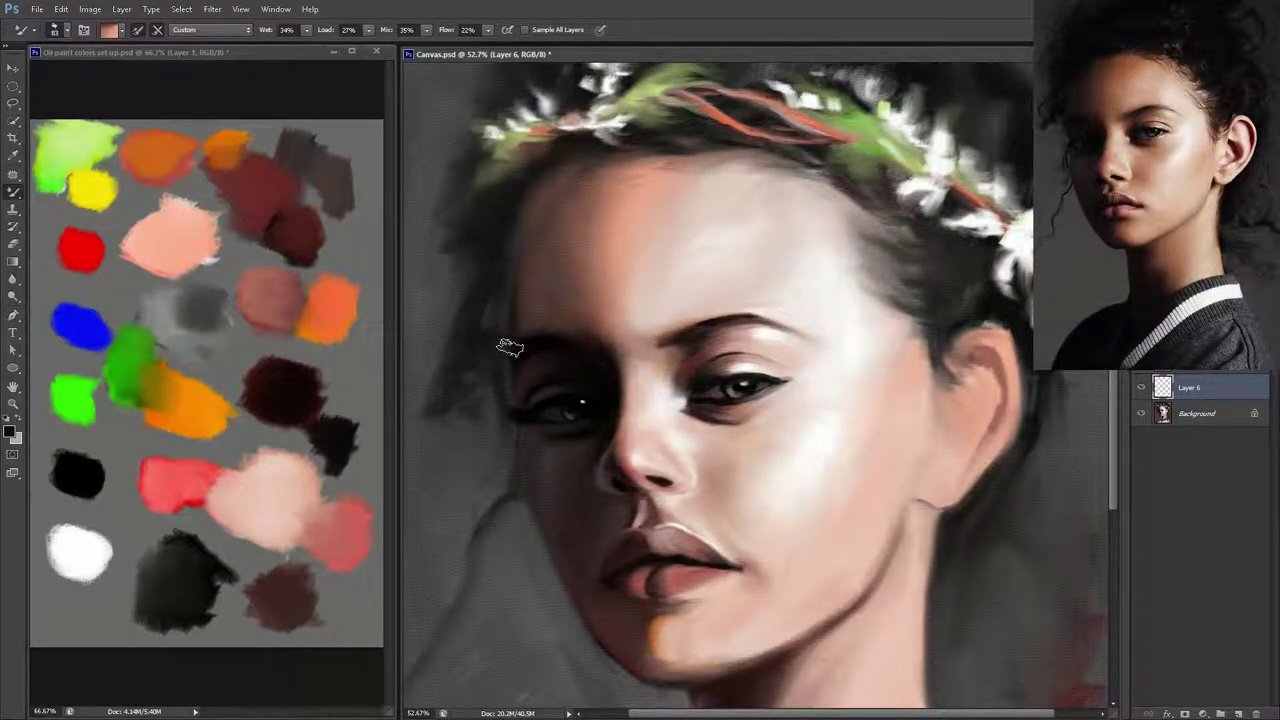
{"action": "left_click_drag", "start_coordinate": [581, 184], "coordinate": [528, 247]}
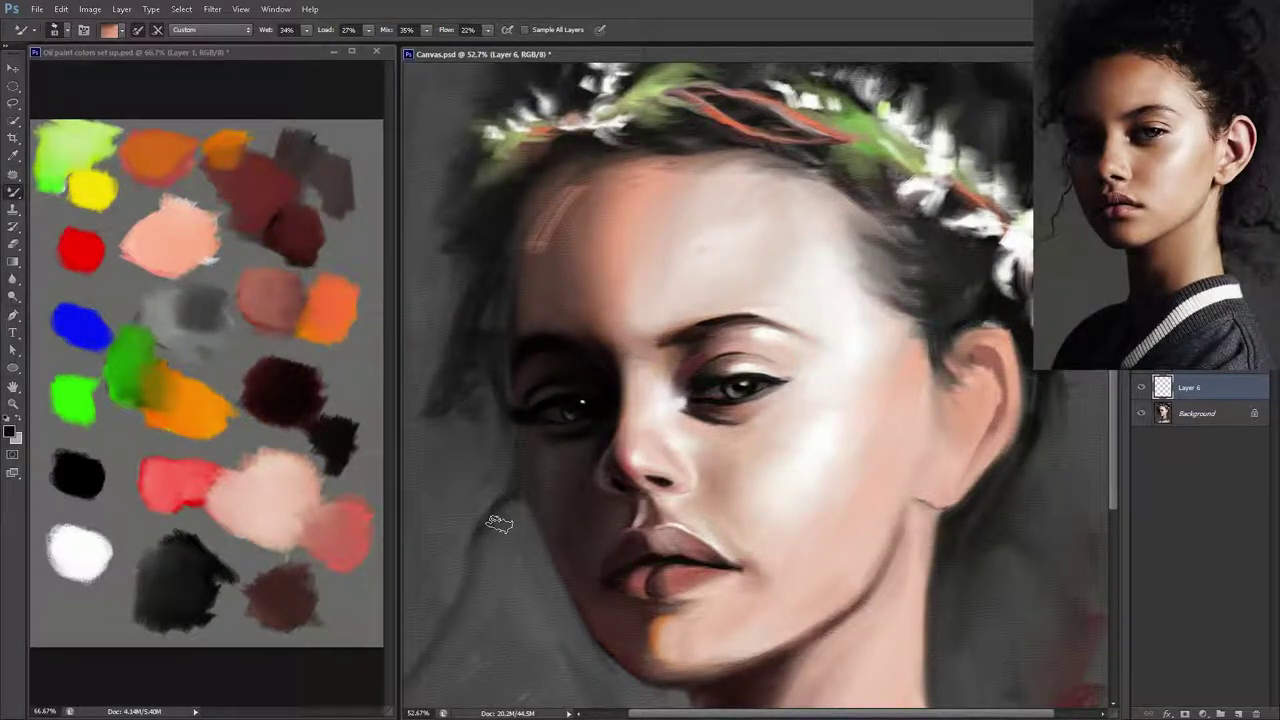
{"action": "key", "text": "ctrl+s"}
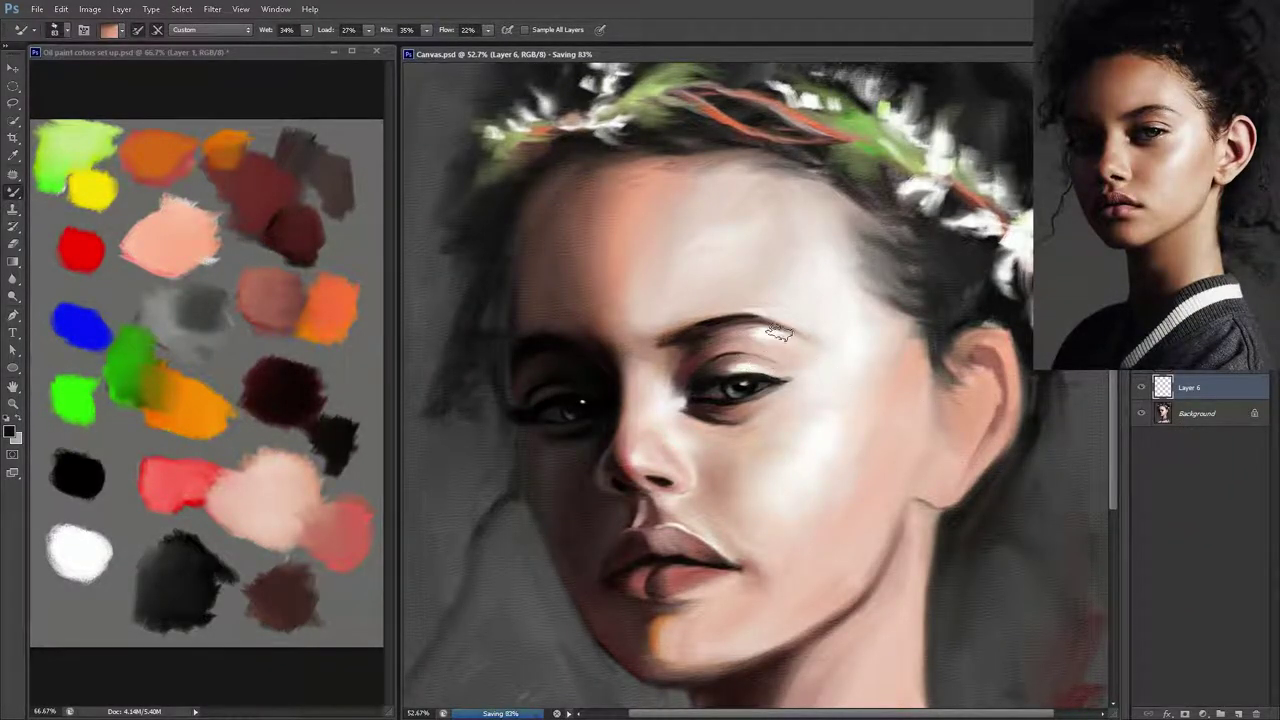
{"action": "key", "text": "ctrl+s"}
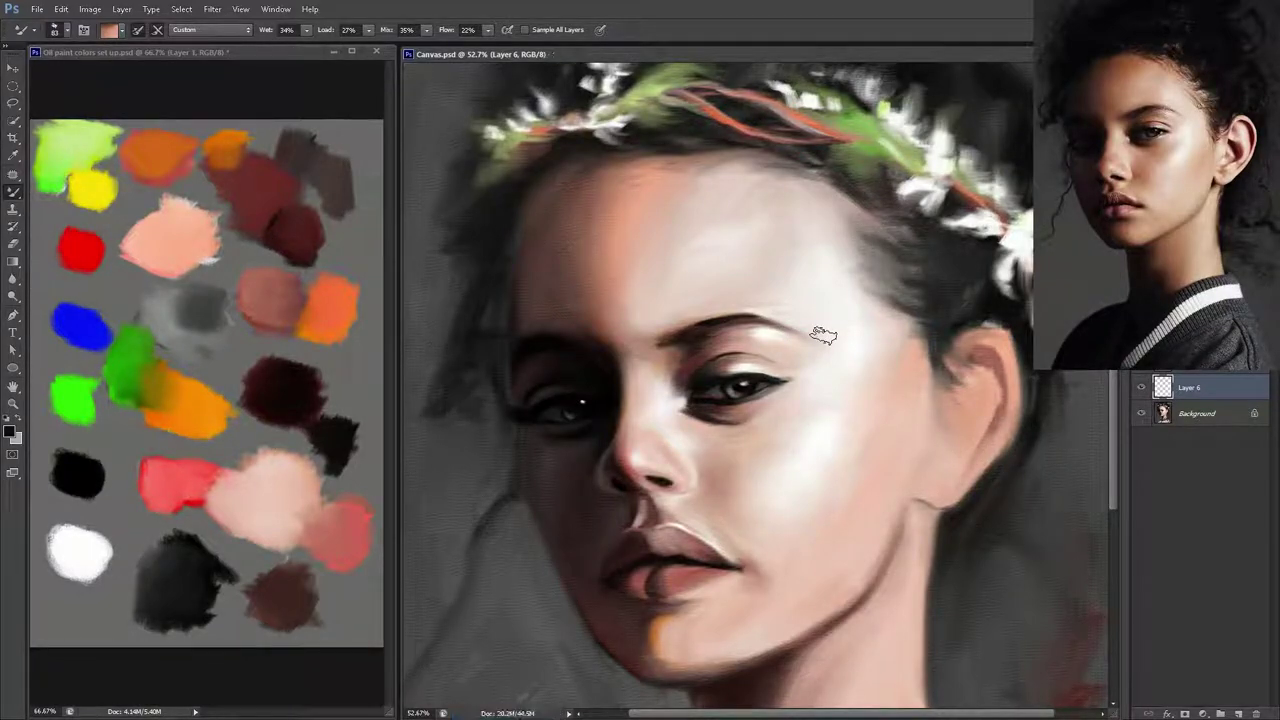
- Add dark hair strokes along the left hairline, merge them down, and save
{"action": "left_click", "coordinate": [196, 571], "text": "alt"}
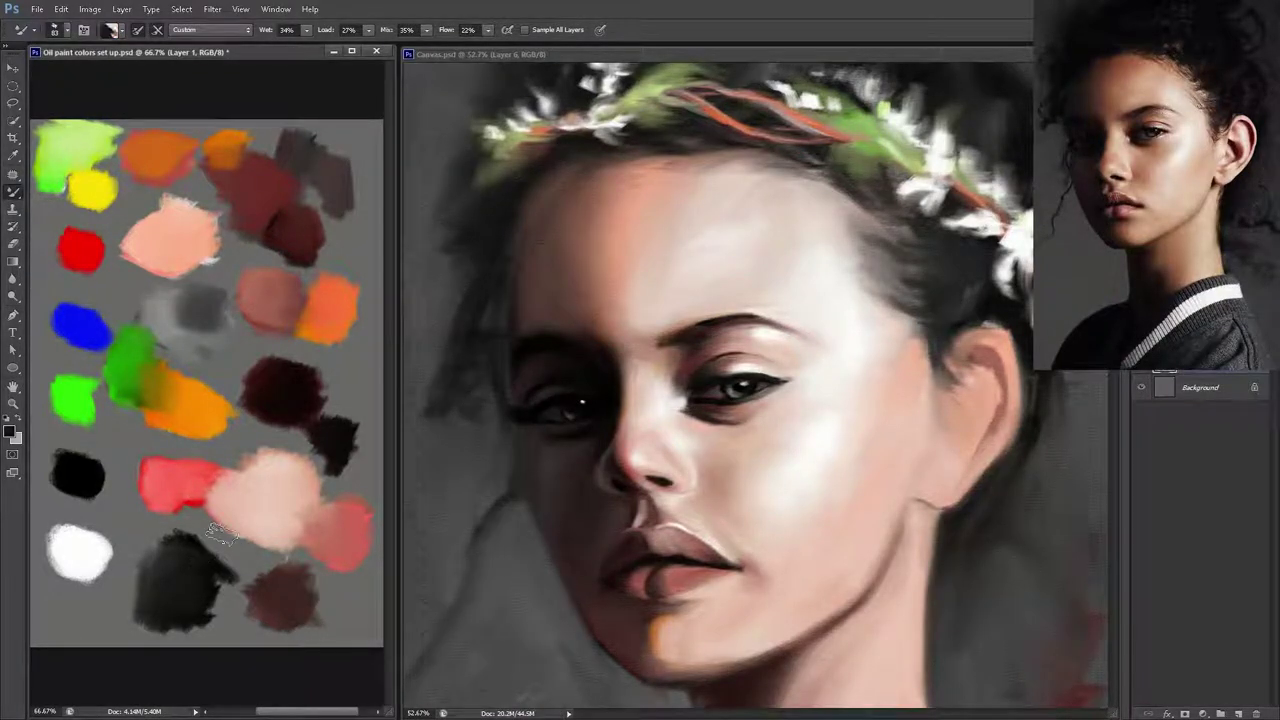
{"action": "right_click", "coordinate": [567, 168], "text": "alt"}
{"action": "left_click_drag", "start_coordinate": [557, 157], "coordinate": [500, 243]}
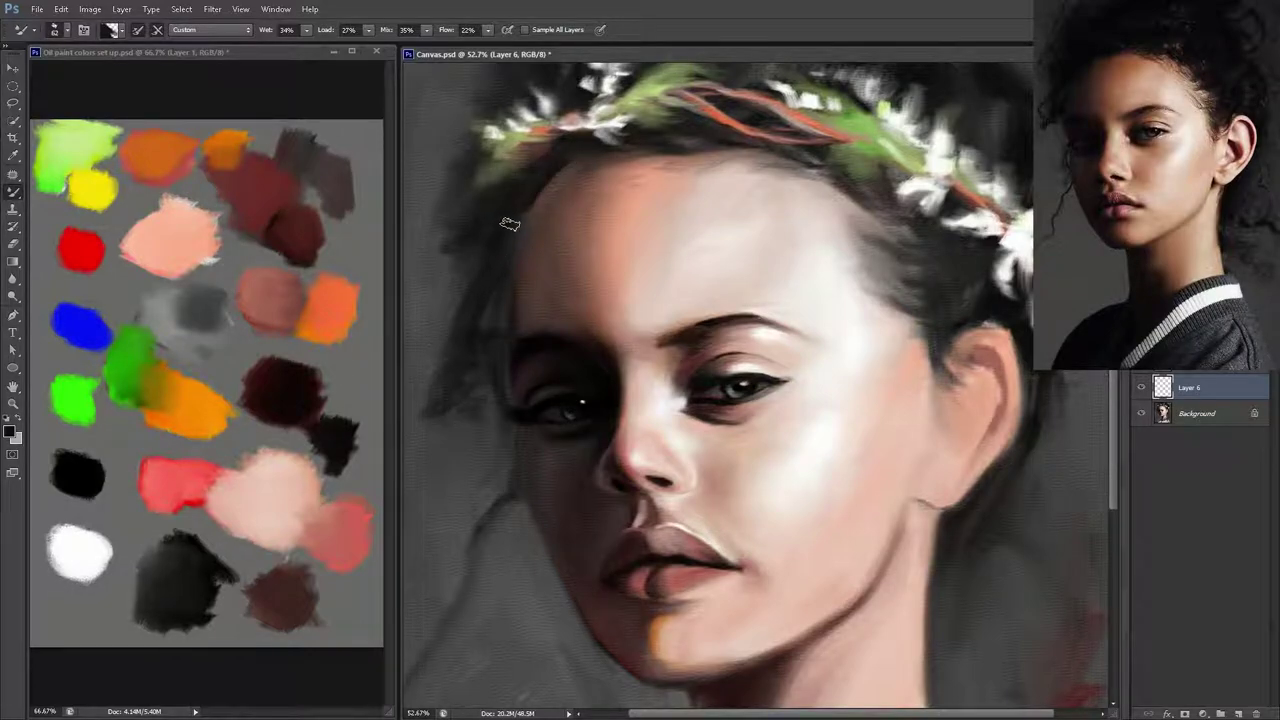
{"action": "left_click_drag", "start_coordinate": [563, 154], "coordinate": [515, 245]}
{"action": "key", "text": "ctrl+e"}
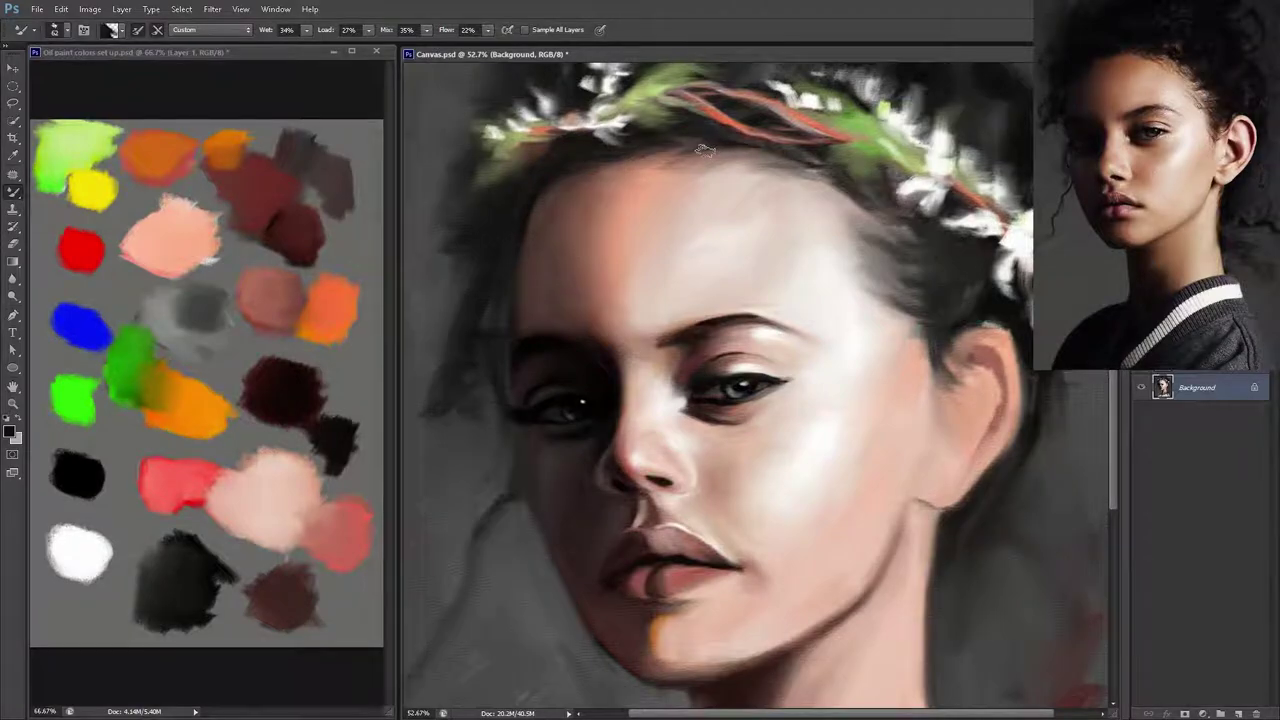
{"action": "key", "text": "ctrl+s"}
{"action": "left_click_drag", "start_coordinate": [548, 185], "coordinate": [555, 208]}
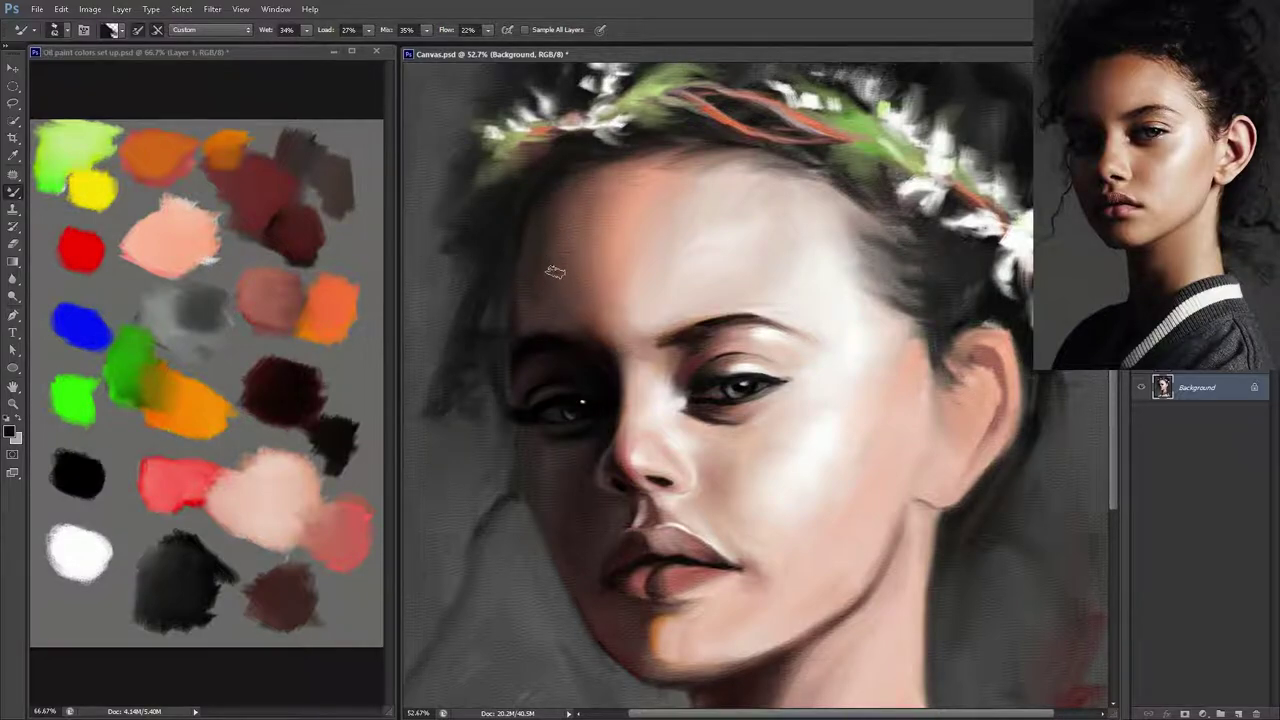
{"action": "key", "text": "ctrl+s"}
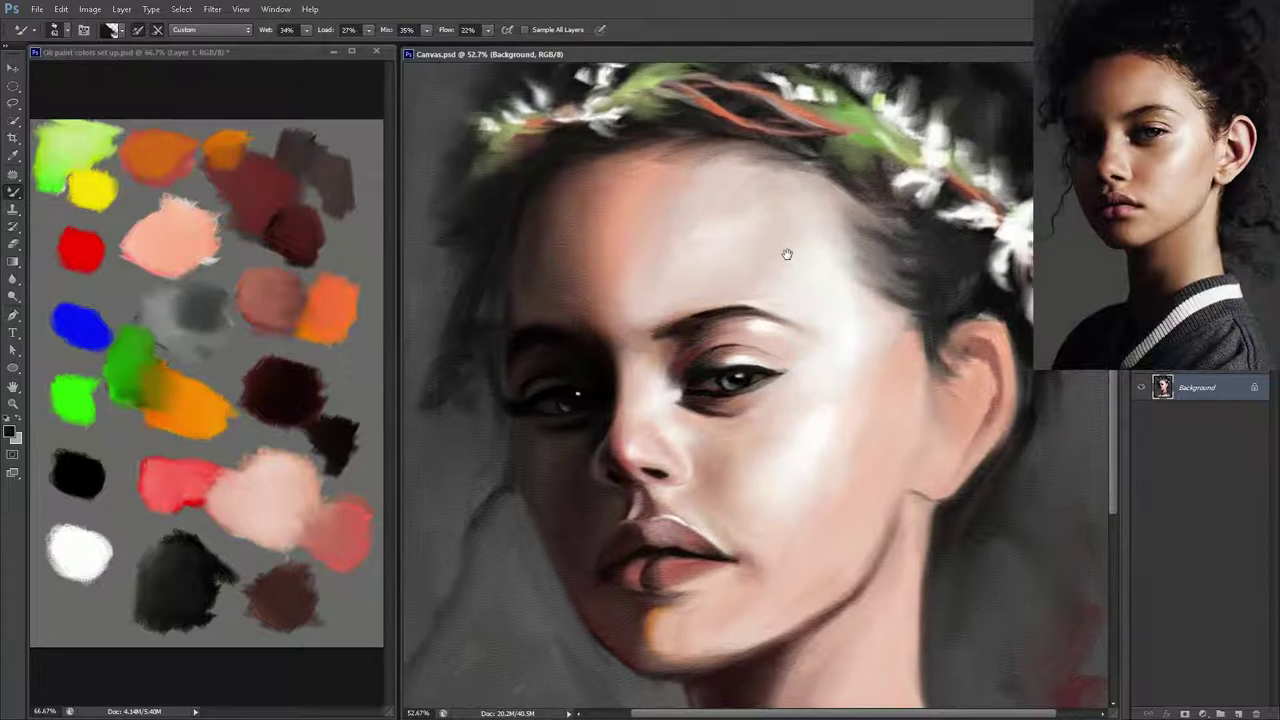
{"action": "mouse_move", "coordinate": [780, 217]}
{"action": "left_mouse_down"}
{"action": "mouse_move", "coordinate": [810, 214]}
{"action": "mouse_move", "coordinate": [783, 290]}
{"action": "left_mouse_up"}
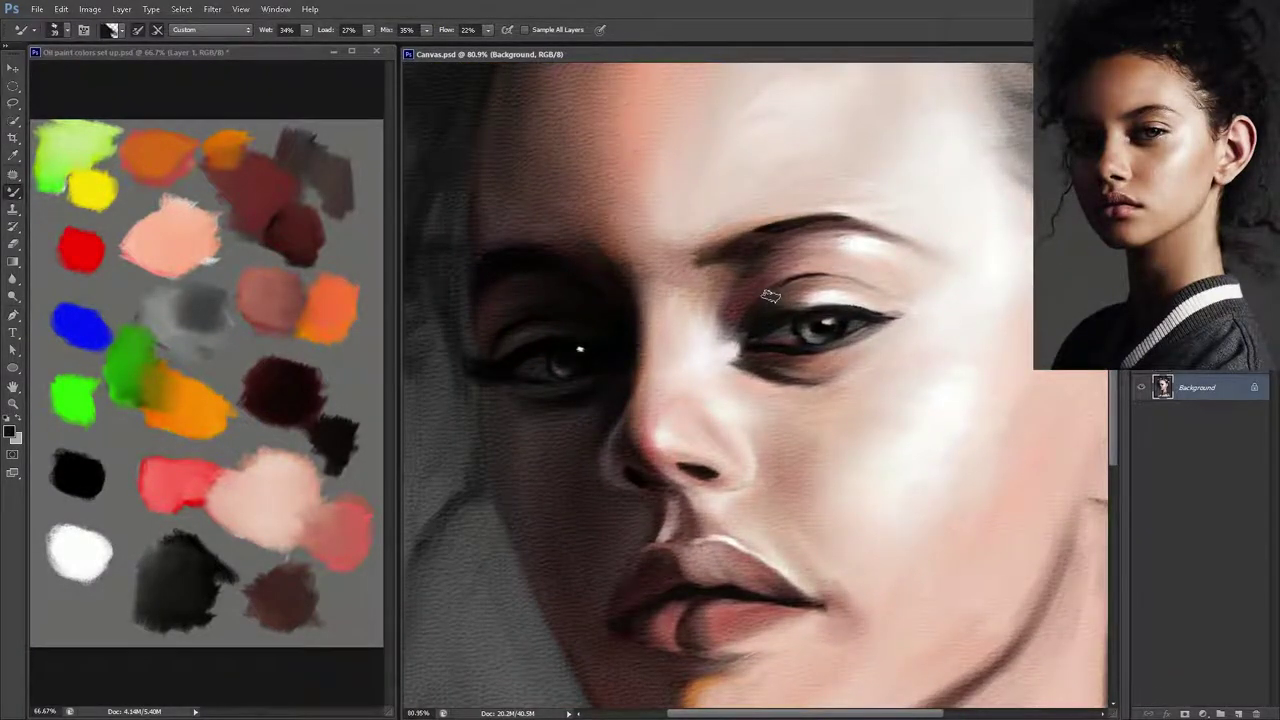
- Darken under the left eye, the right eye's inner corner and its upper eyelid crease
{"action": "left_click_drag", "start_coordinate": [600, 356], "coordinate": [588, 418]}
{"action": "key", "text": "ctrl+shift+alt+n"}
{"action": "left_click_drag", "start_coordinate": [738, 312], "coordinate": [728, 318]}
{"action": "key", "text": "ctrl+e"}
{"action": "mouse_move", "coordinate": [766, 277]}
{"action": "left_mouse_down"}
{"action": "mouse_move", "coordinate": [755, 302]}
{"action": "mouse_move", "coordinate": [772, 277]}
{"action": "left_mouse_up"}
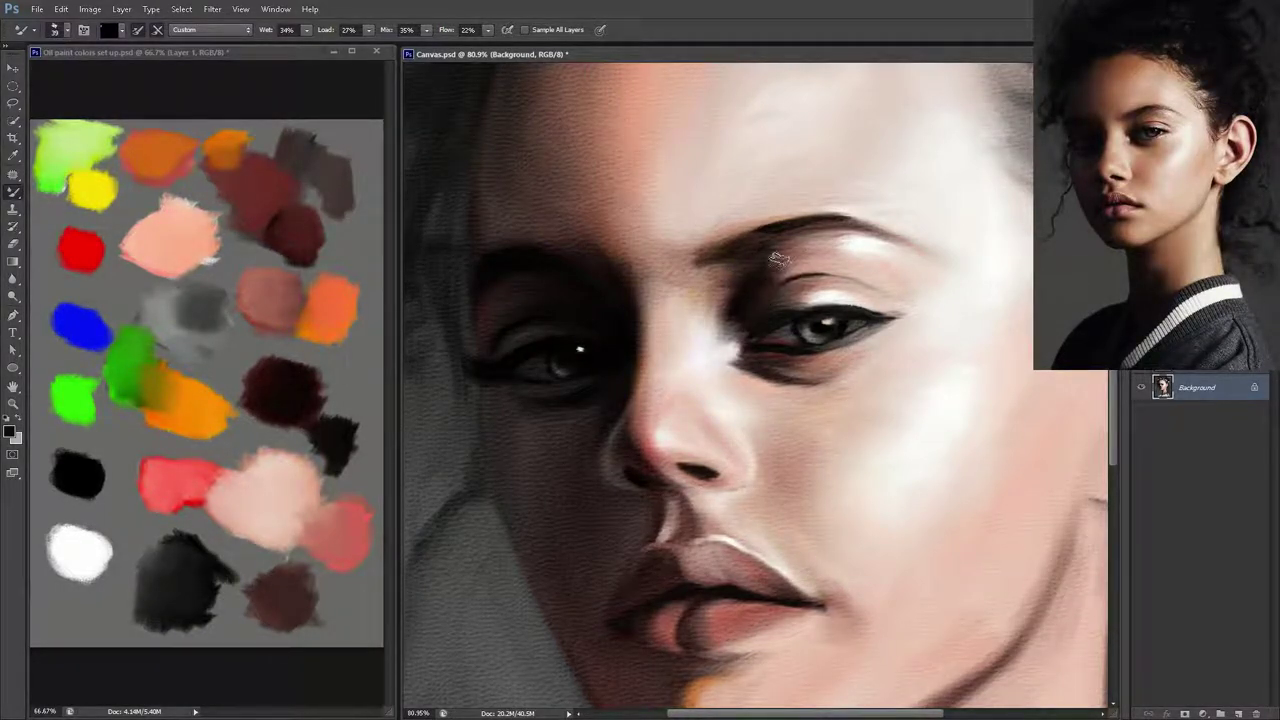
{"action": "left_click_drag", "start_coordinate": [786, 264], "coordinate": [753, 291]}
- Sample the pink lip colour, save the painting, and add a new empty layer
{"action": "left_click", "coordinate": [733, 613], "text": "alt"}
{"action": "key", "text": "ctrl+shift+alt+n"}
{"action": "key", "text": "ctrl+e"}
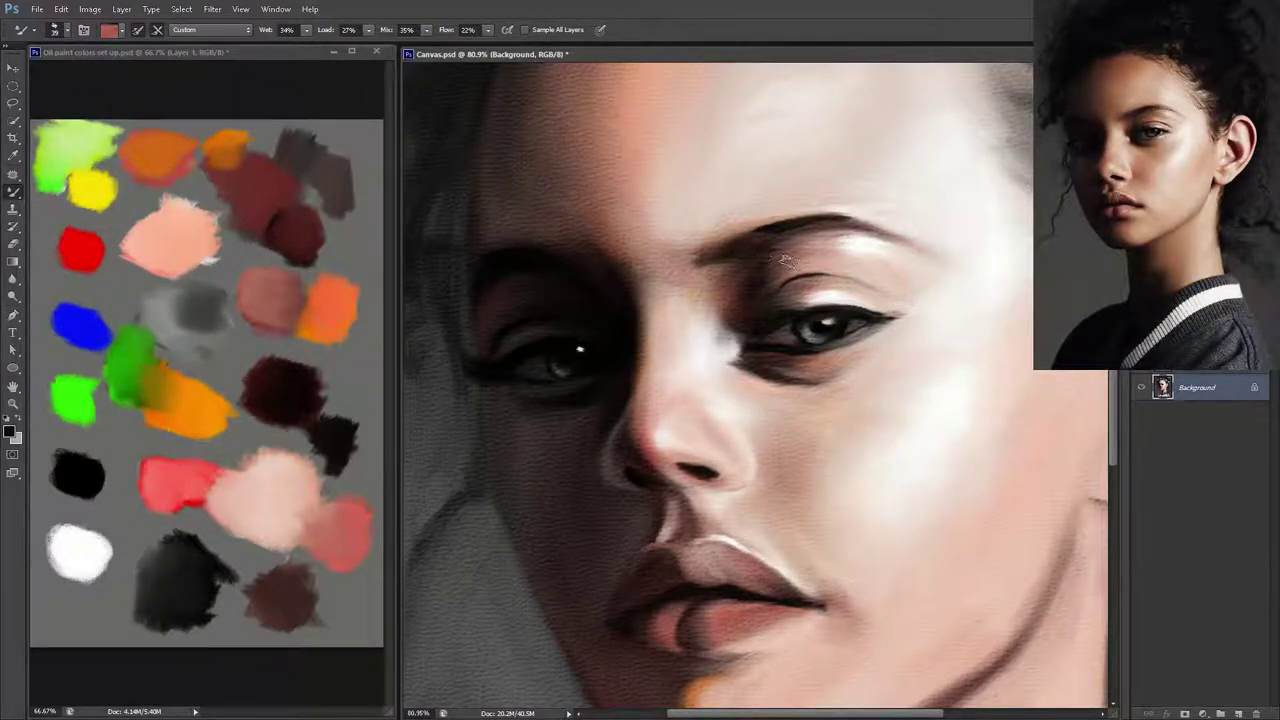
{"action": "key", "text": "ctrl+s"}
{"action": "key", "text": "ctrl+shift+alt+n"}
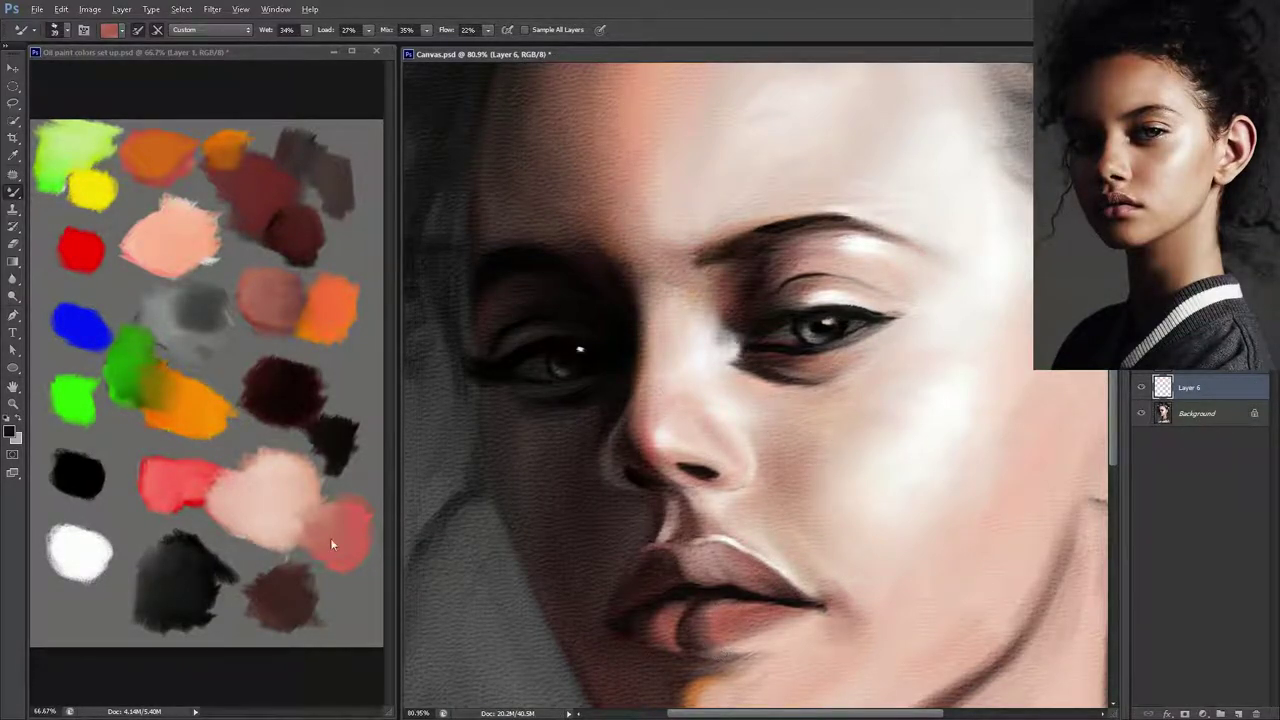
- Paint and blend warm pink across the right upper eyelid and inner brow, then save
{"action": "left_click", "coordinate": [345, 538]}
{"action": "left_click", "coordinate": [741, 227]}
{"action": "left_click_drag", "start_coordinate": [790, 252], "coordinate": [775, 276]}
{"action": "key", "text": "ctrl+e"}
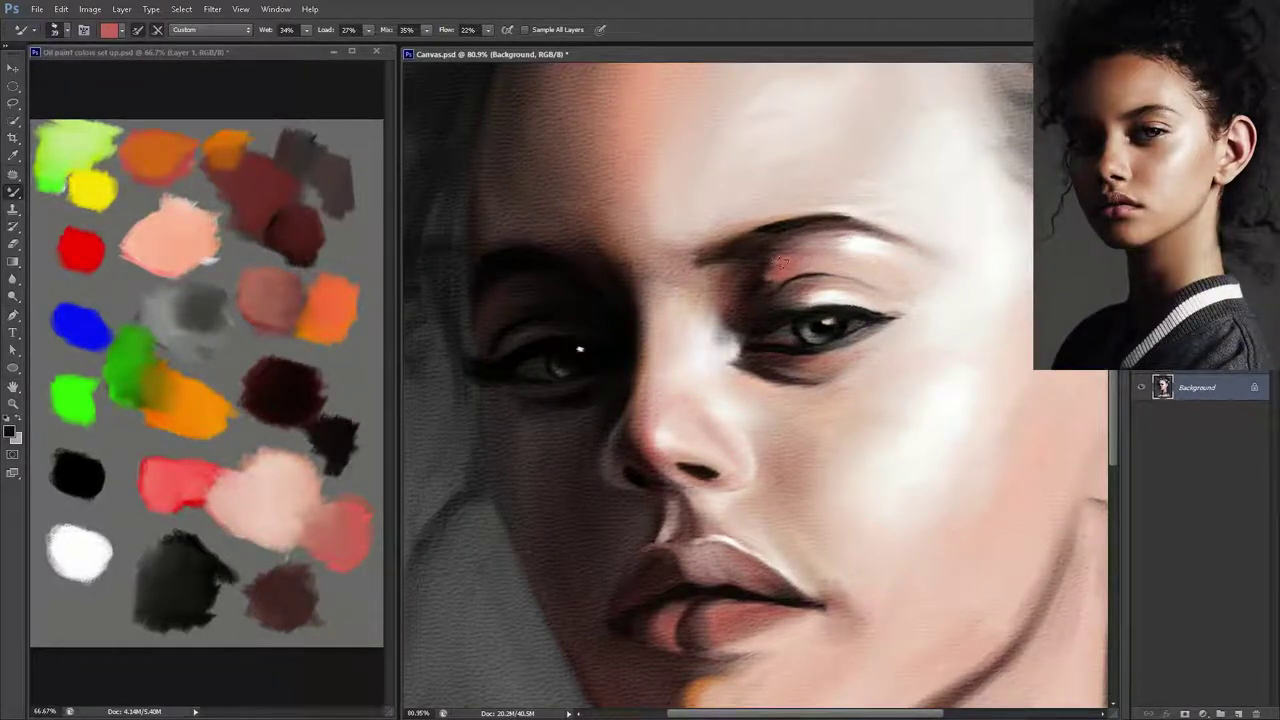
{"action": "mouse_move", "coordinate": [778, 263]}
{"action": "left_mouse_down"}
{"action": "mouse_move", "coordinate": [770, 288]}
{"action": "mouse_move", "coordinate": [810, 259]}
{"action": "mouse_move", "coordinate": [772, 270]}
{"action": "mouse_move", "coordinate": [800, 262]}
{"action": "left_mouse_up"}
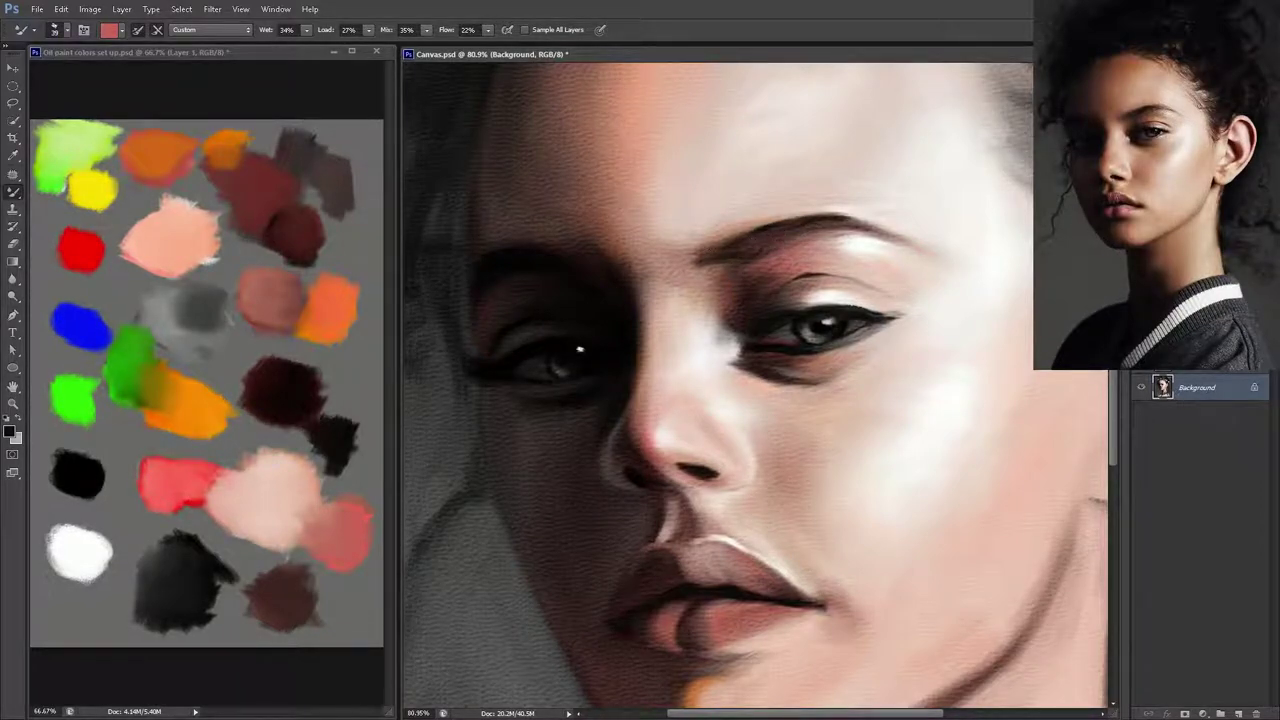
{"action": "key", "text": "ctrl+s"}
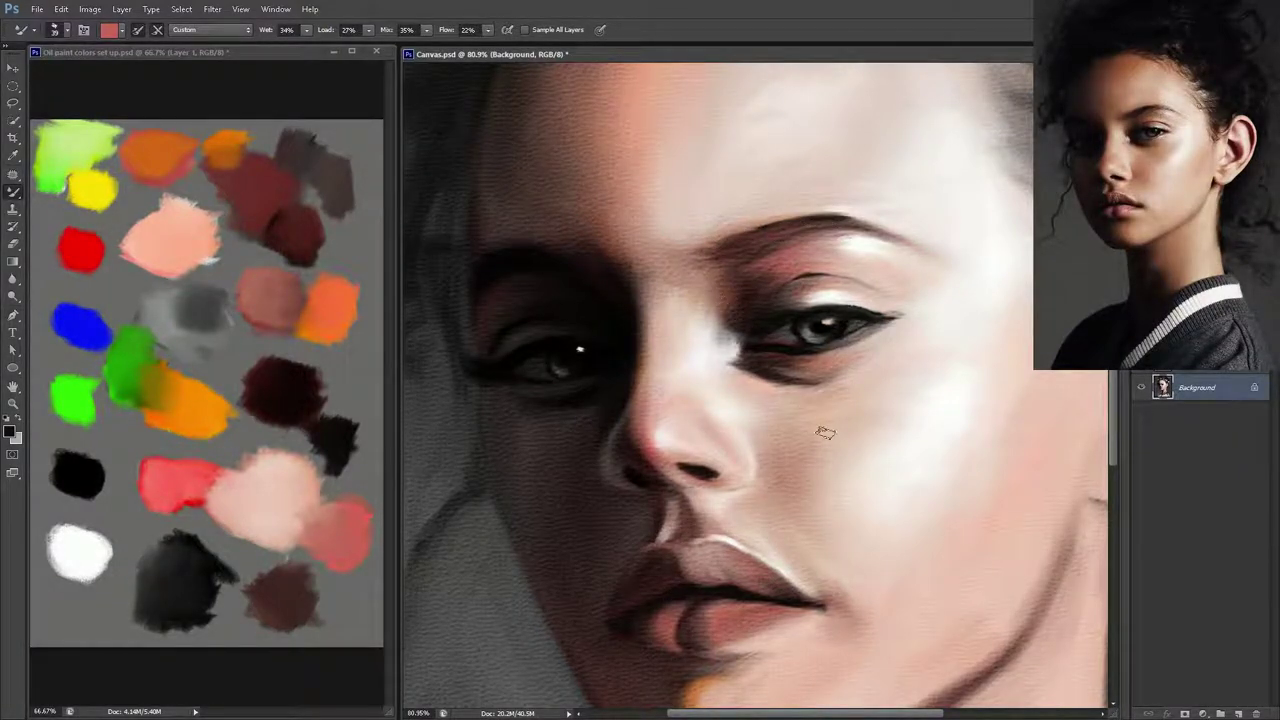
{"action": "key", "text": "ctrl+s"}
- Darken and define the right eyebrow, save, and pan up to the forehead
{"action": "mouse_move", "coordinate": [811, 224]}
{"action": "left_mouse_down"}
{"action": "mouse_move", "coordinate": [885, 230]}
{"action": "mouse_move", "coordinate": [935, 262]}
{"action": "left_mouse_up"}
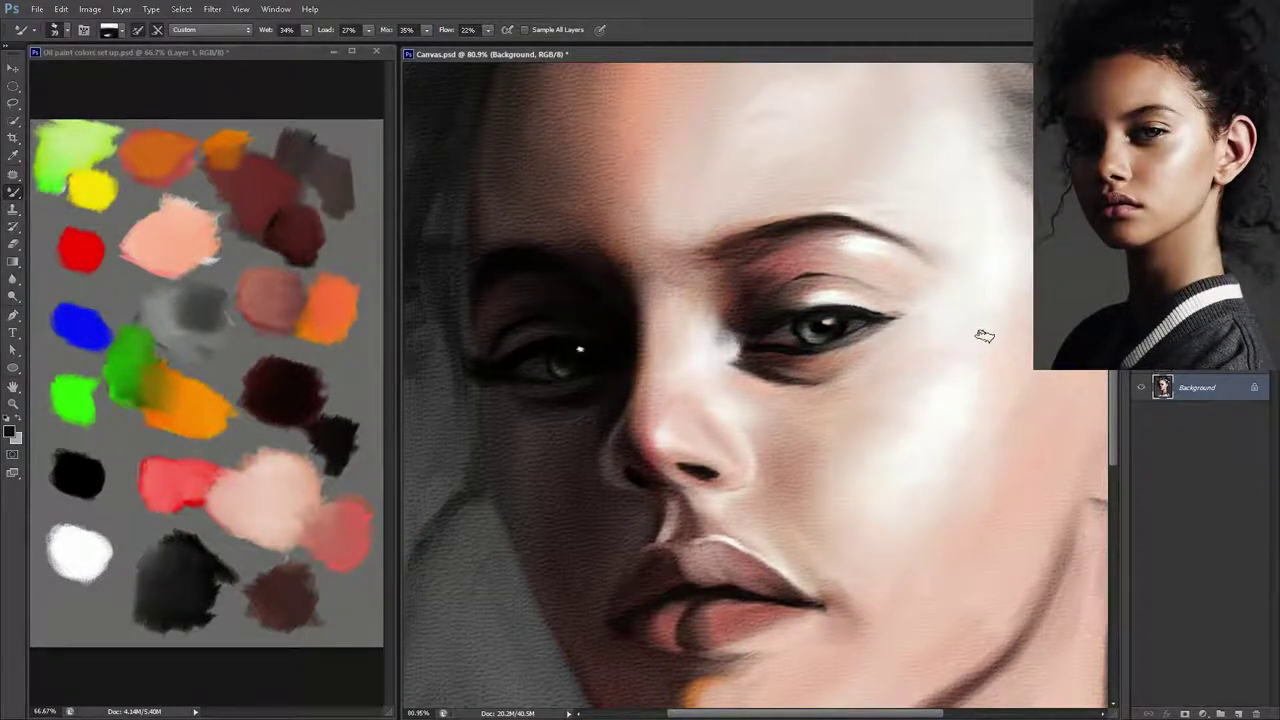
{"action": "key", "text": "ctrl+s"}
{"action": "left_click", "coordinate": [912, 276], "text": "alt"}
{"action": "key", "text": "ctrl+shift+alt+n"}
{"action": "key", "text": "ctrl+z"}
{"action": "key", "text": "ctrl+s"}
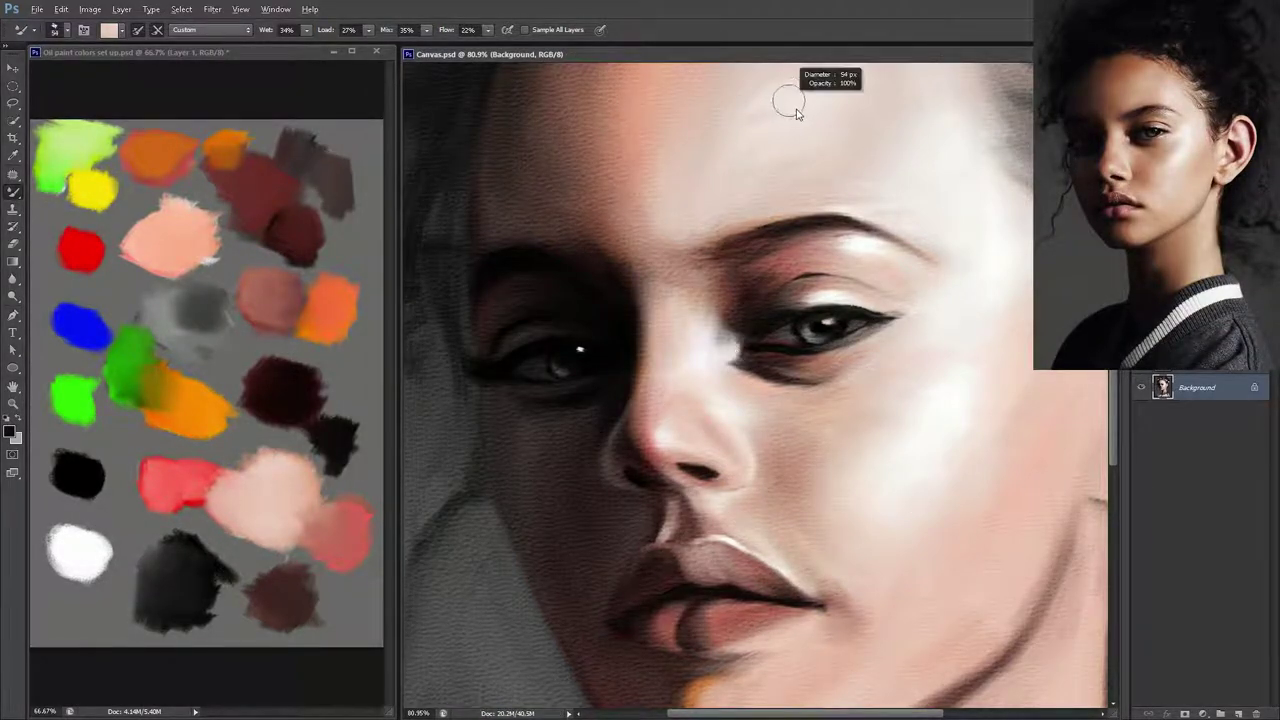
{"action": "left_click_drag", "start_coordinate": [751, 120], "coordinate": [783, 275]}
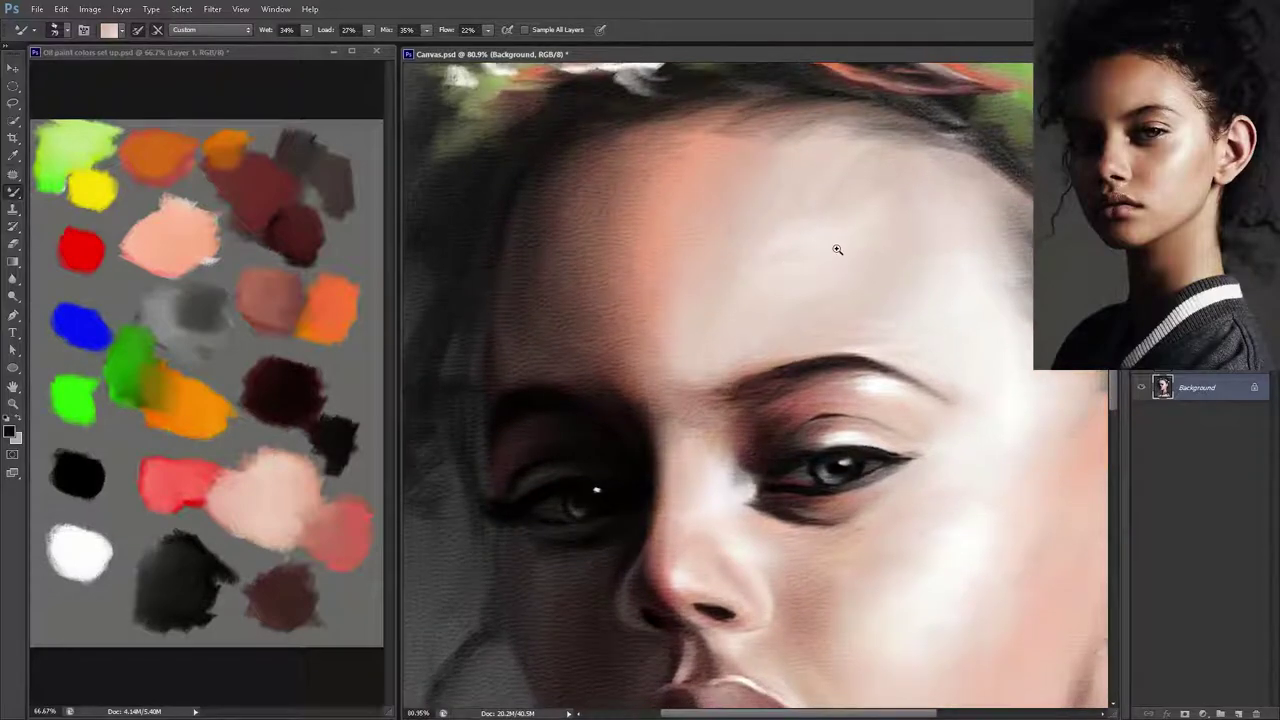
- Smooth and lighten the forehead shading, then save the portrait
{"action": "scroll", "coordinate": [830, 255], "scroll_direction": "down", "scroll_amount": 3}
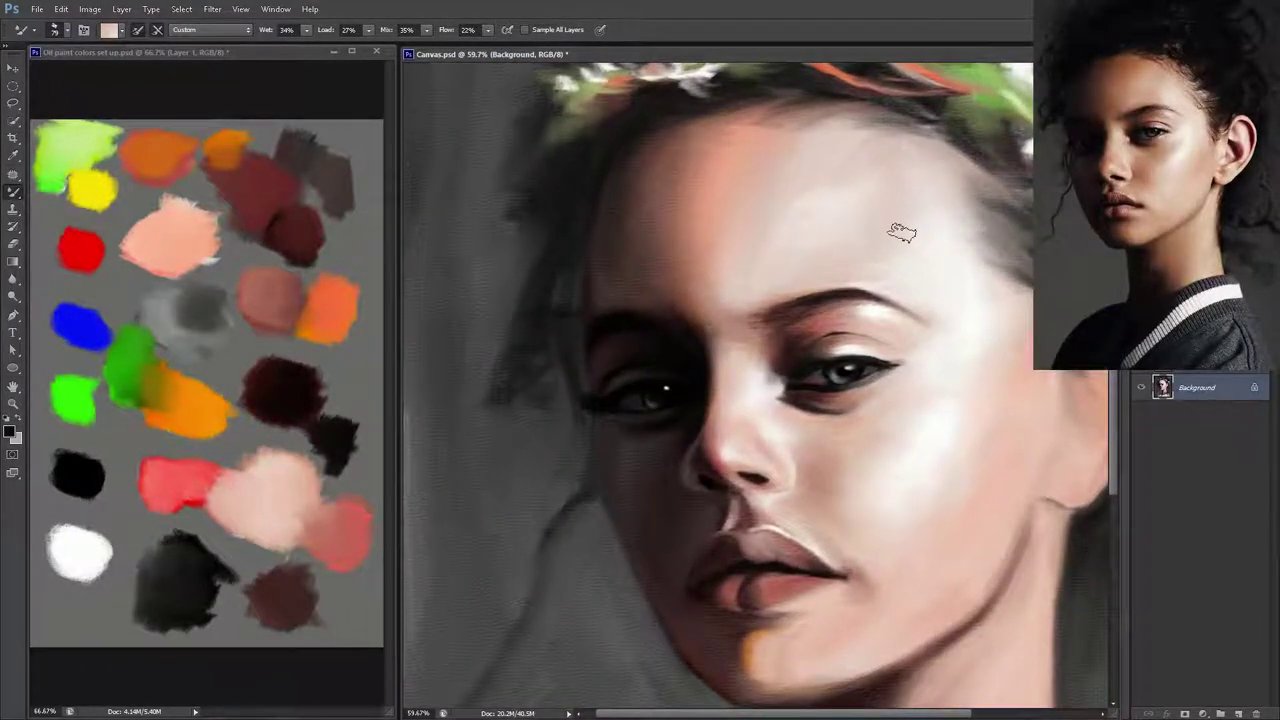
{"action": "key", "text": "ctrl+shift+alt+n"}
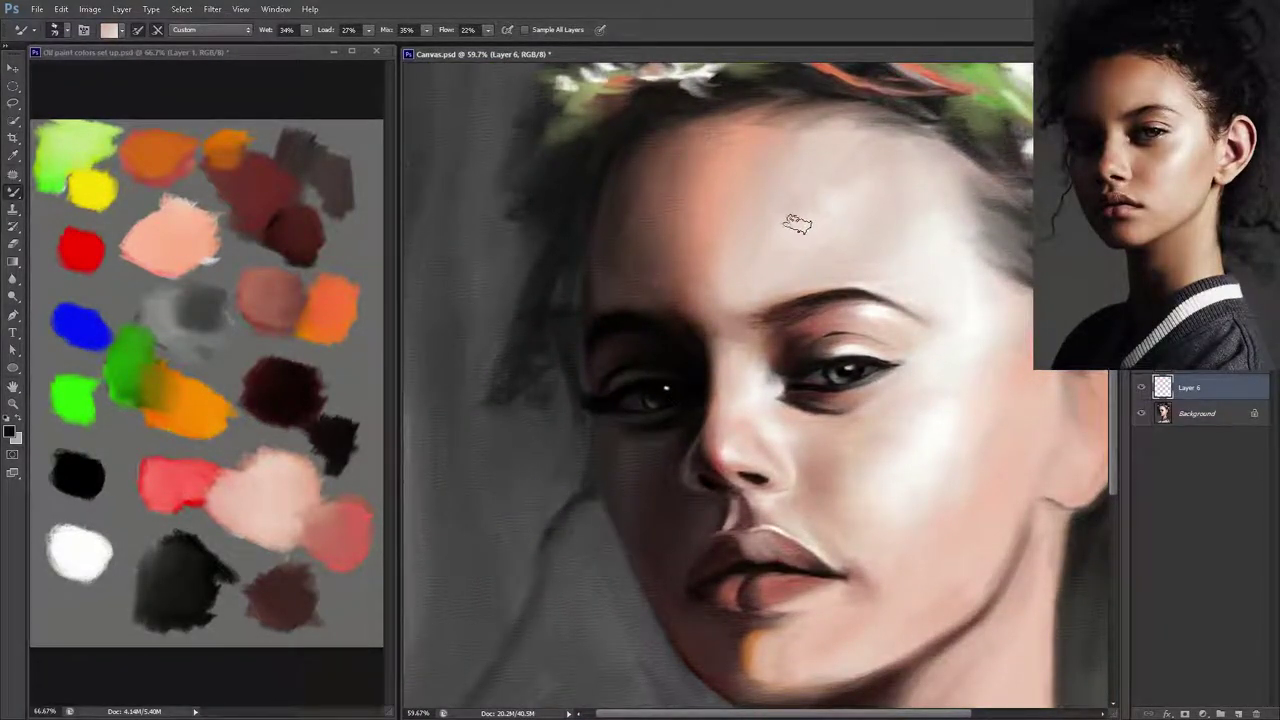
{"action": "key", "text": "ctrl+z"}
{"action": "mouse_move", "coordinate": [807, 228]}
{"action": "left_mouse_down"}
{"action": "mouse_move", "coordinate": [836, 206]}
{"action": "mouse_move", "coordinate": [823, 194]}
{"action": "mouse_move", "coordinate": [754, 280]}
{"action": "mouse_move", "coordinate": [806, 177]}
{"action": "mouse_move", "coordinate": [769, 155]}
{"action": "mouse_move", "coordinate": [729, 271]}
{"action": "mouse_move", "coordinate": [753, 322]}
{"action": "mouse_move", "coordinate": [737, 352]}
{"action": "mouse_move", "coordinate": [743, 291]}
{"action": "mouse_move", "coordinate": [749, 325]}
{"action": "mouse_move", "coordinate": [752, 308]}
{"action": "left_mouse_up"}
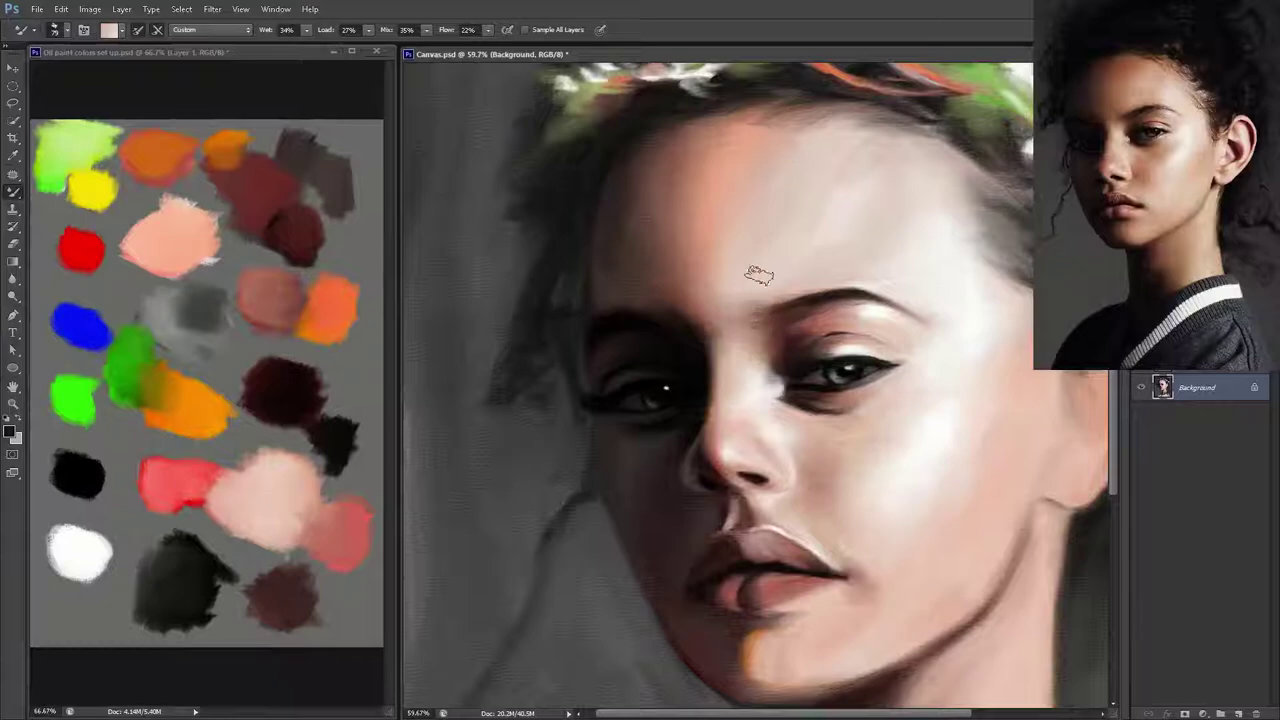
{"action": "key", "text": "ctrl+s"}
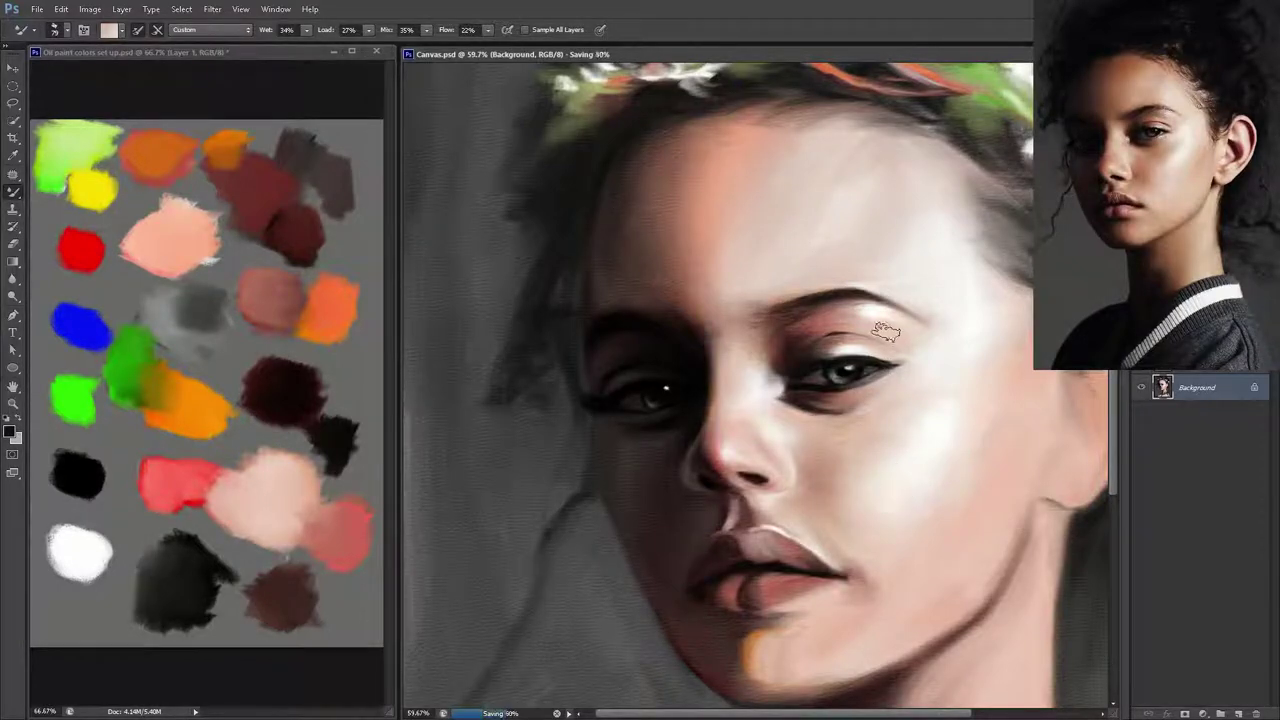
- Set the brush to 45 px and darken and extend the eyebrow with dark paint
{"action": "right_click", "coordinate": [772, 332], "text": "alt"}
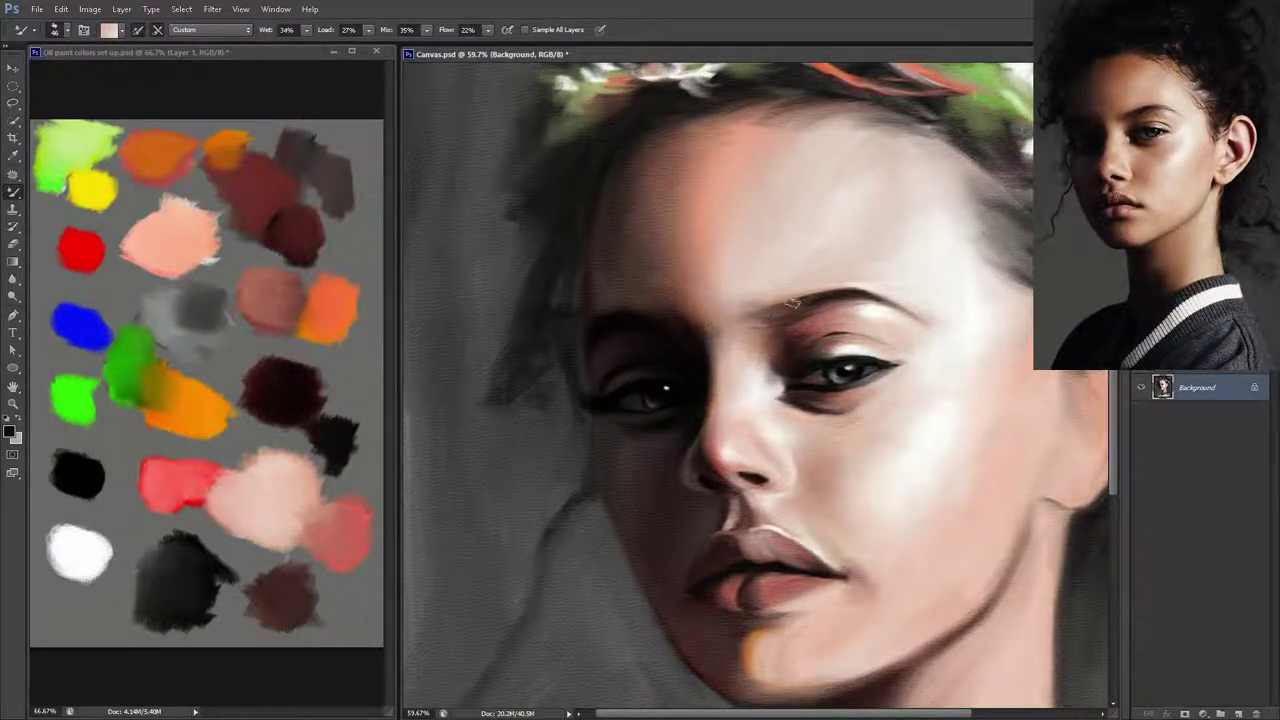
{"action": "key", "text": "ctrl+s"}
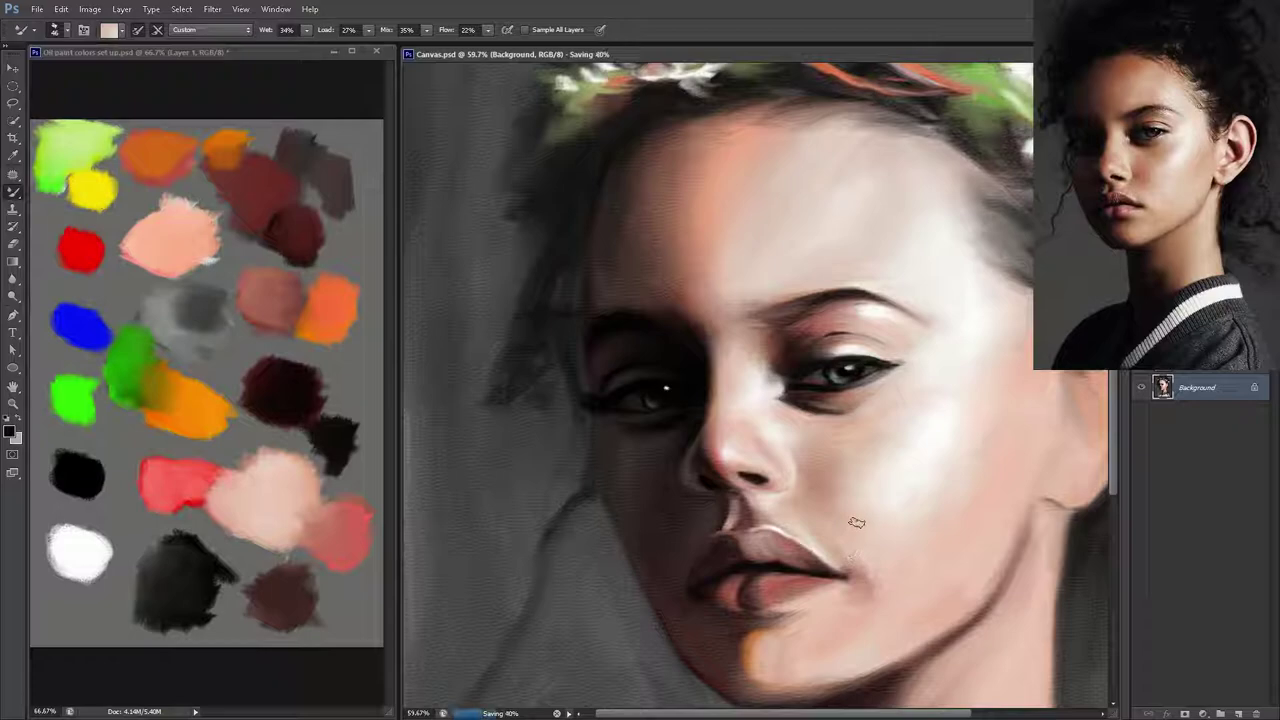
{"action": "left_click", "coordinate": [836, 361], "text": "alt"}
{"action": "key", "text": "ctrl+alt+shift+n"}
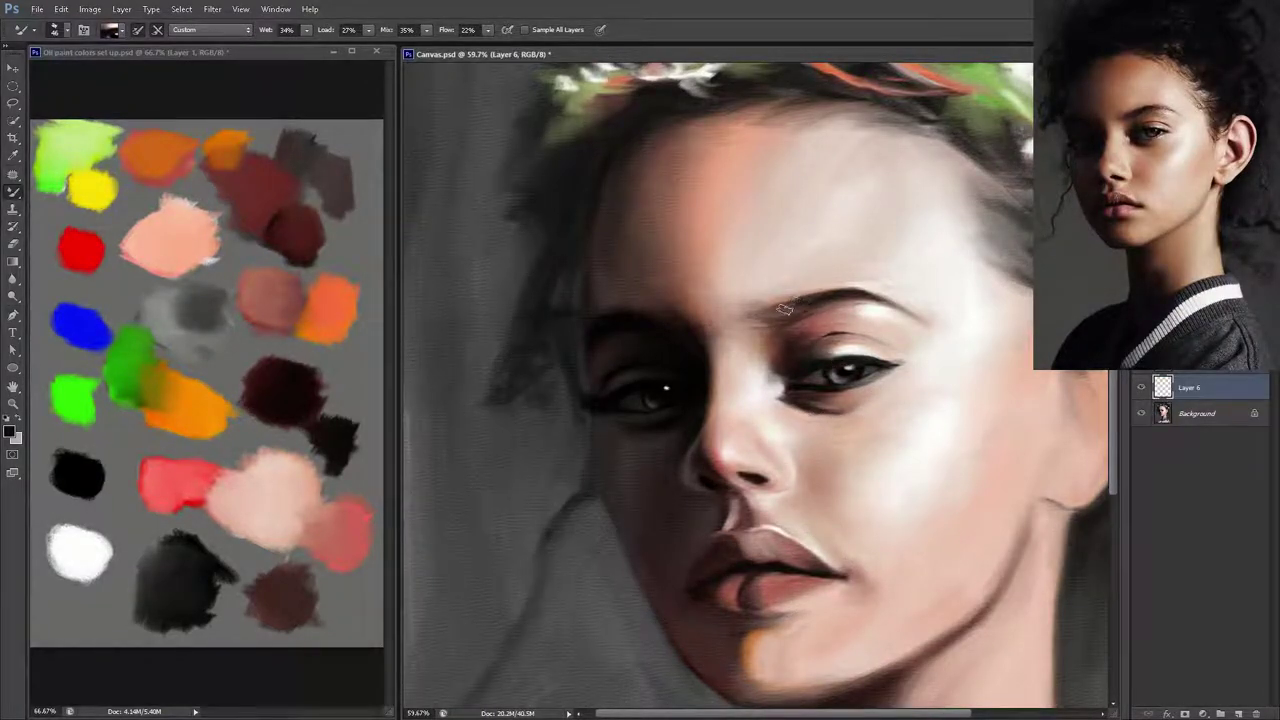
{"action": "key", "text": "ctrl+e"}
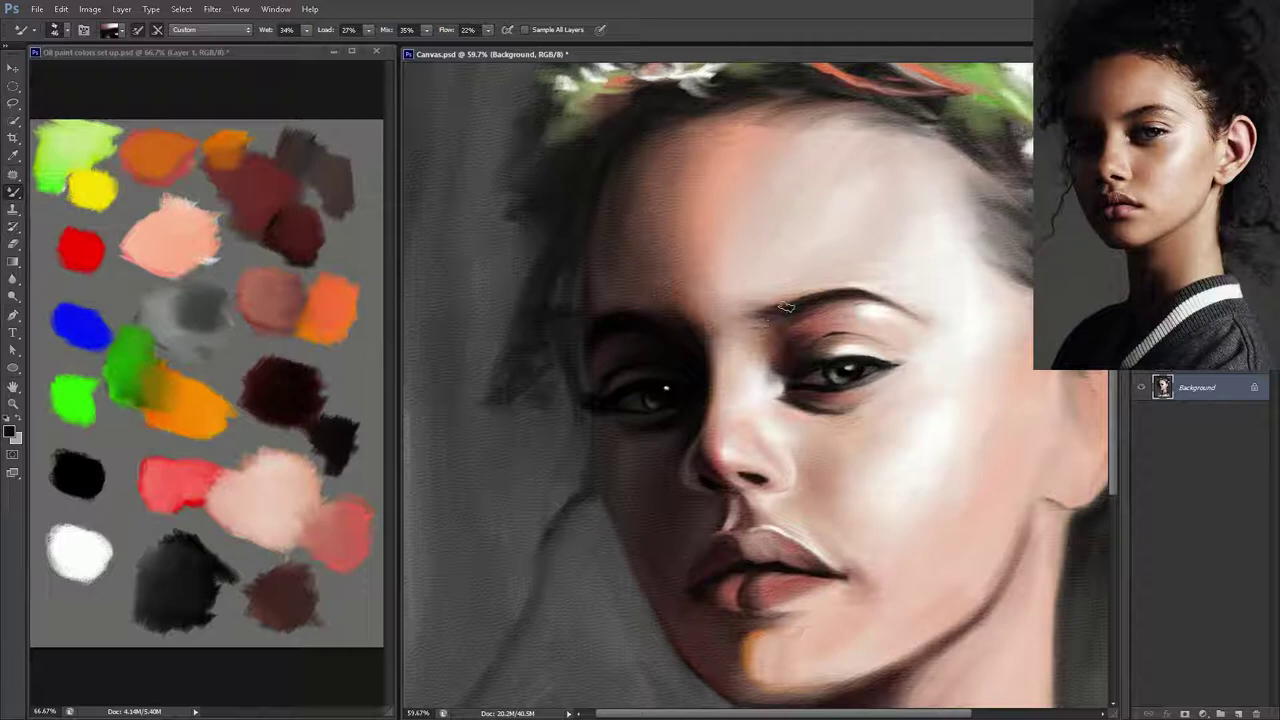
{"action": "key", "text": "ctrl+s"}
{"action": "left_click_drag", "start_coordinate": [843, 297], "coordinate": [876, 298]}
- Load a pinkish skin tone, save, zoom in on the eyes and shrink the brush
{"action": "left_click", "coordinate": [831, 320], "text": "alt"}
{"action": "key", "text": "ctrl+shift+alt+n"}
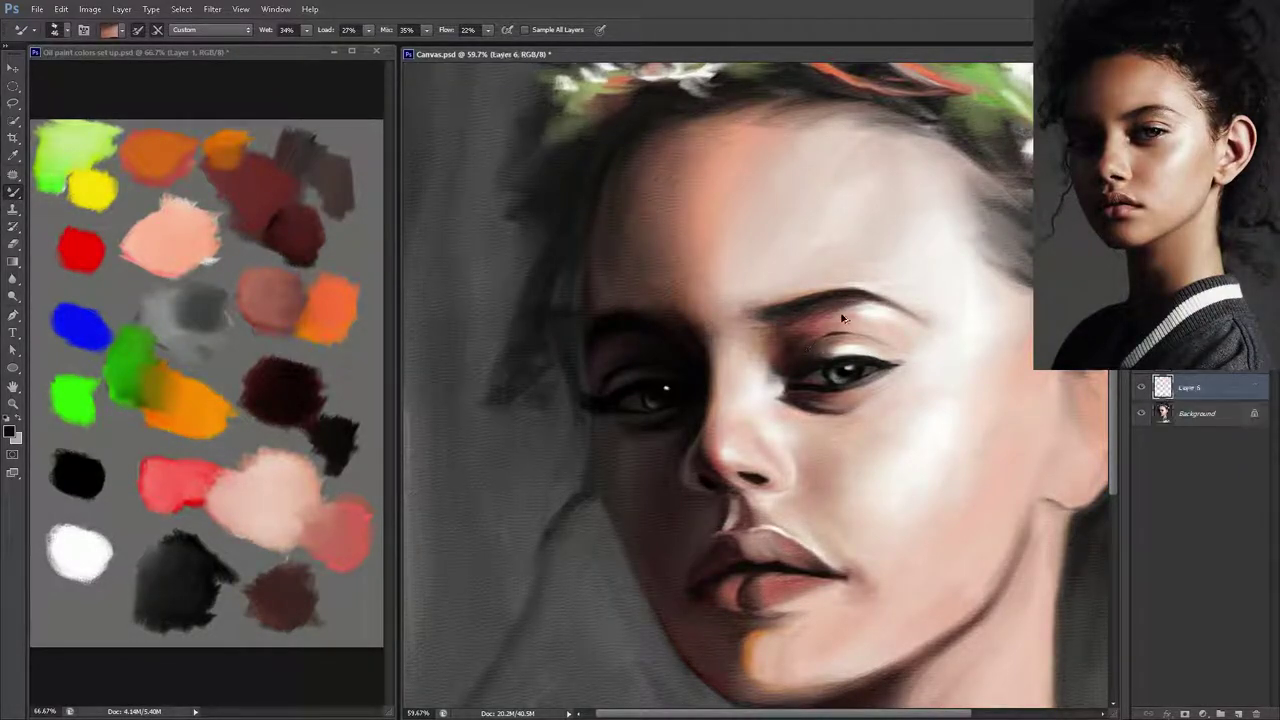
{"action": "key", "text": "ctrl+z"}
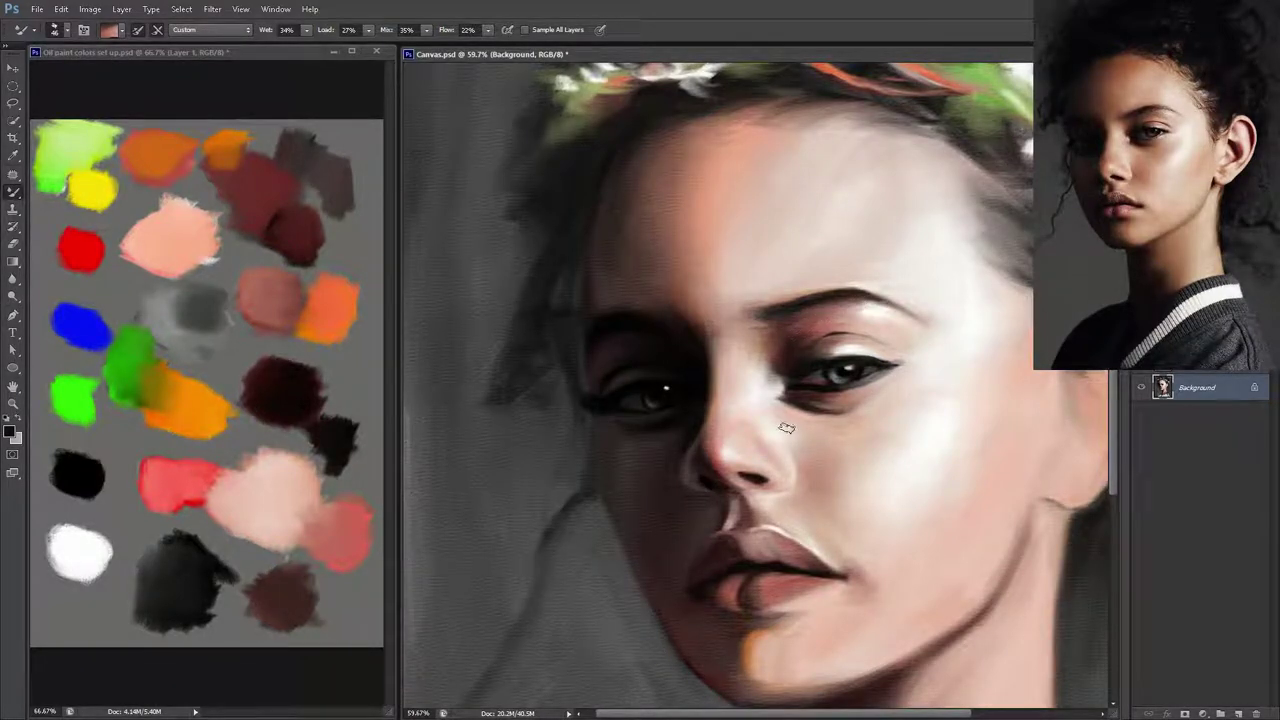
{"action": "key", "text": "ctrl+s"}
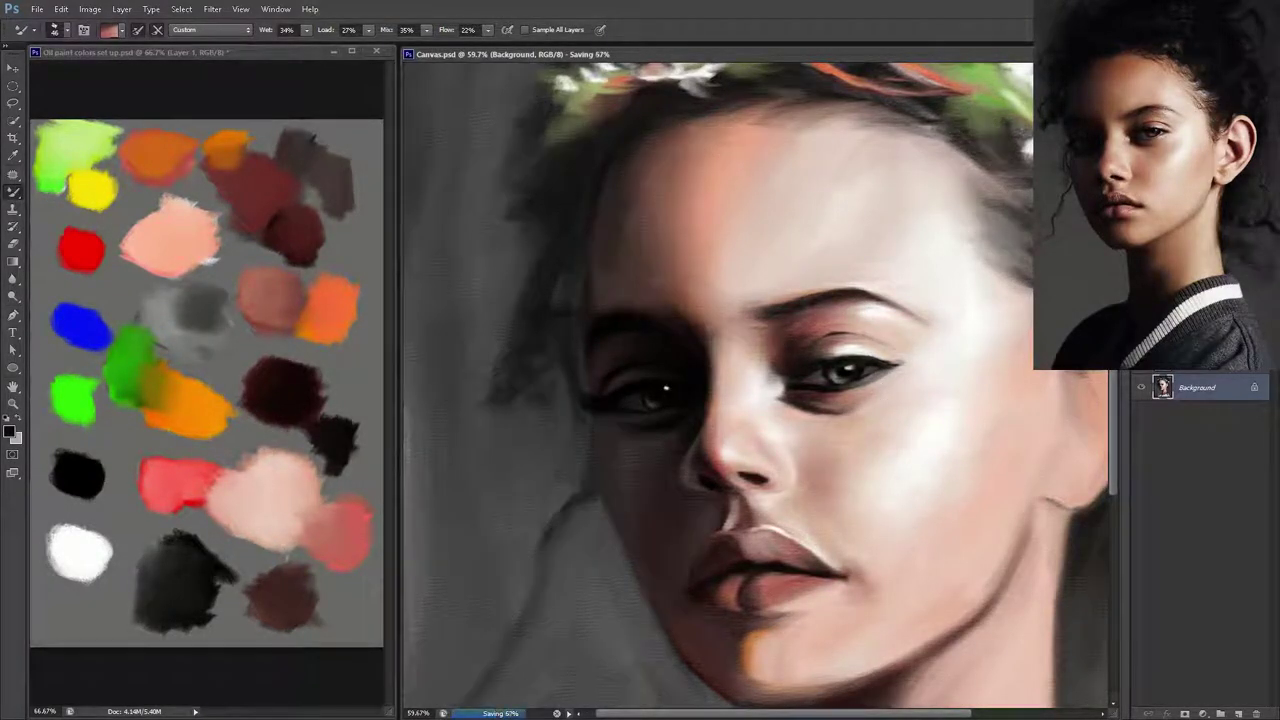
{"action": "scroll", "coordinate": [800, 335], "scroll_direction": "up", "scroll_amount": 2}
{"action": "right_click", "coordinate": [840, 342], "text": "alt"}
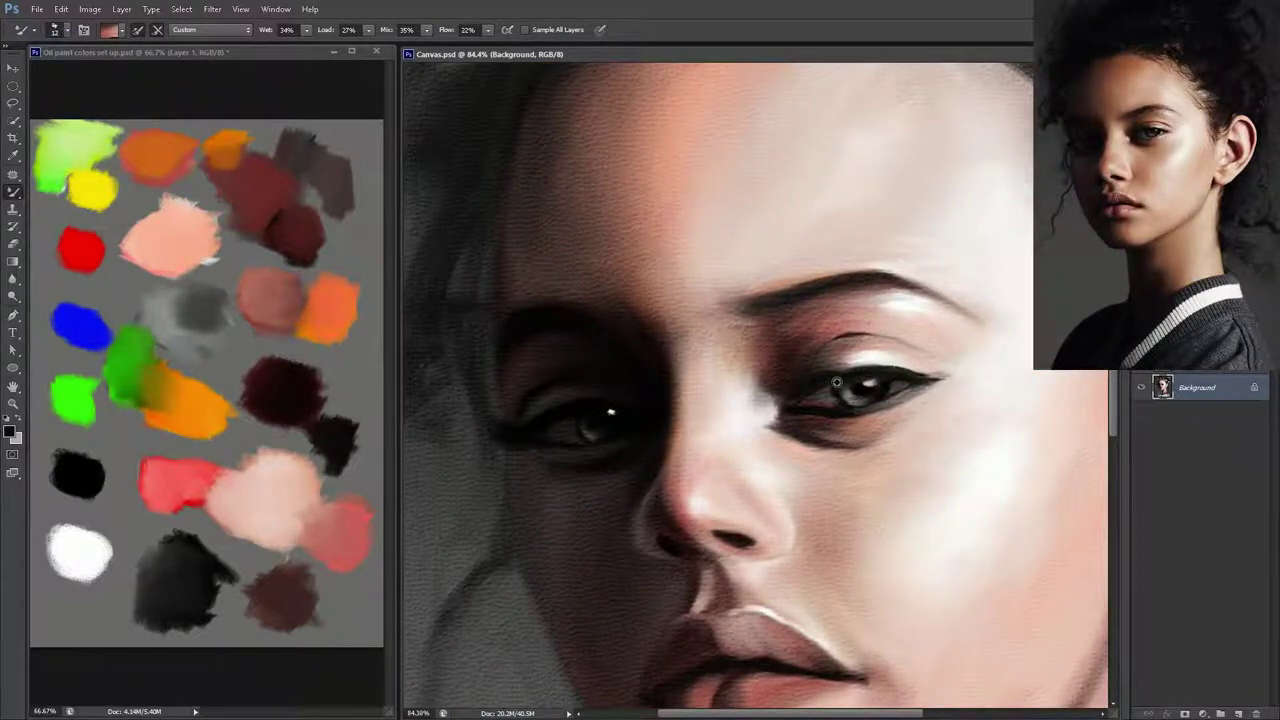
- Load dark iris paint and darken the crease above the right-hand eye
{"action": "left_click", "coordinate": [839, 385], "text": "alt"}
{"action": "key", "text": "ctrl+shift+alt+n"}
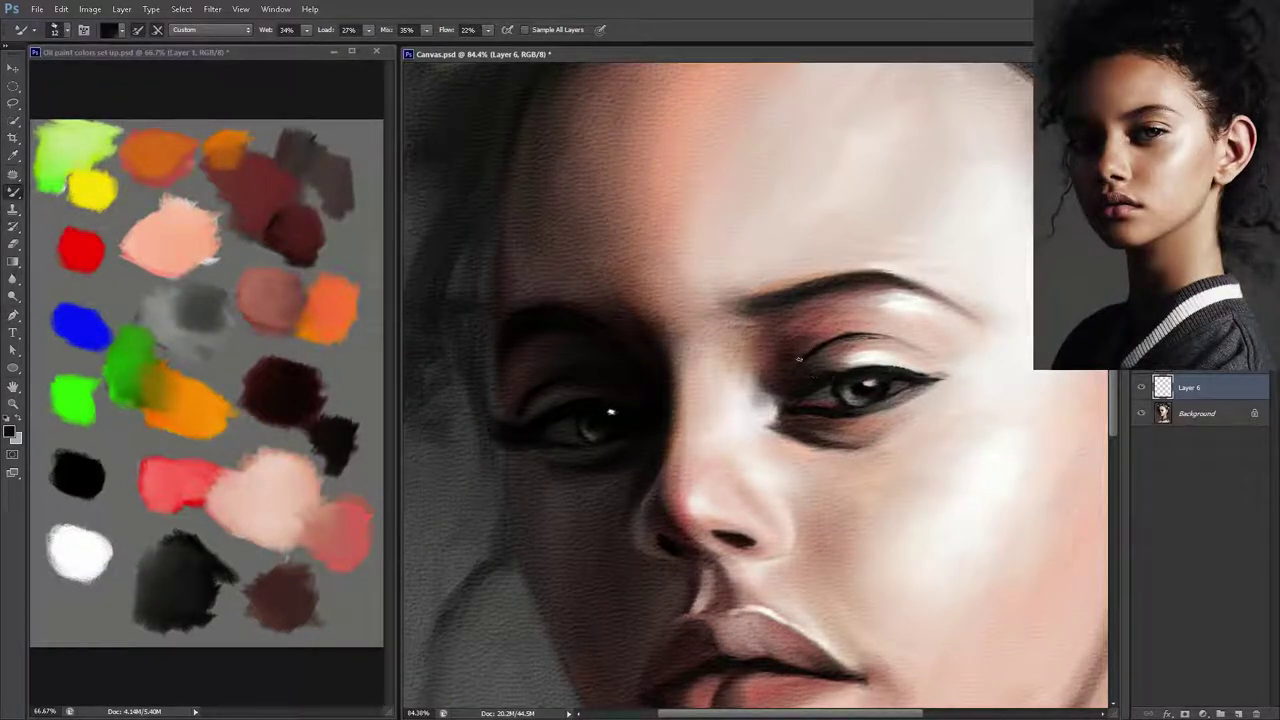
{"action": "key", "text": "ctrl+e"}
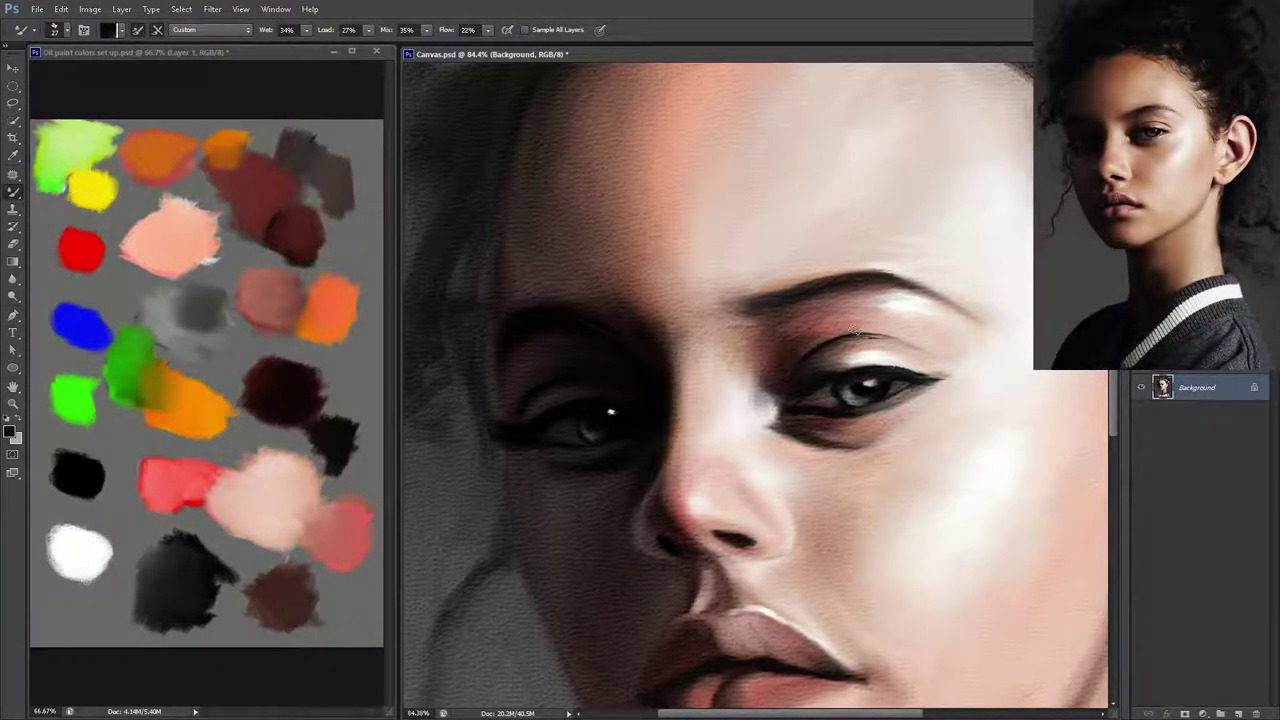
{"action": "left_click_drag", "start_coordinate": [812, 338], "coordinate": [922, 346]}
- Clean the brush, load eyelid skin colour, merge the empty layers and save
{"action": "key", "text": "ctrl+shift+alt+n"}
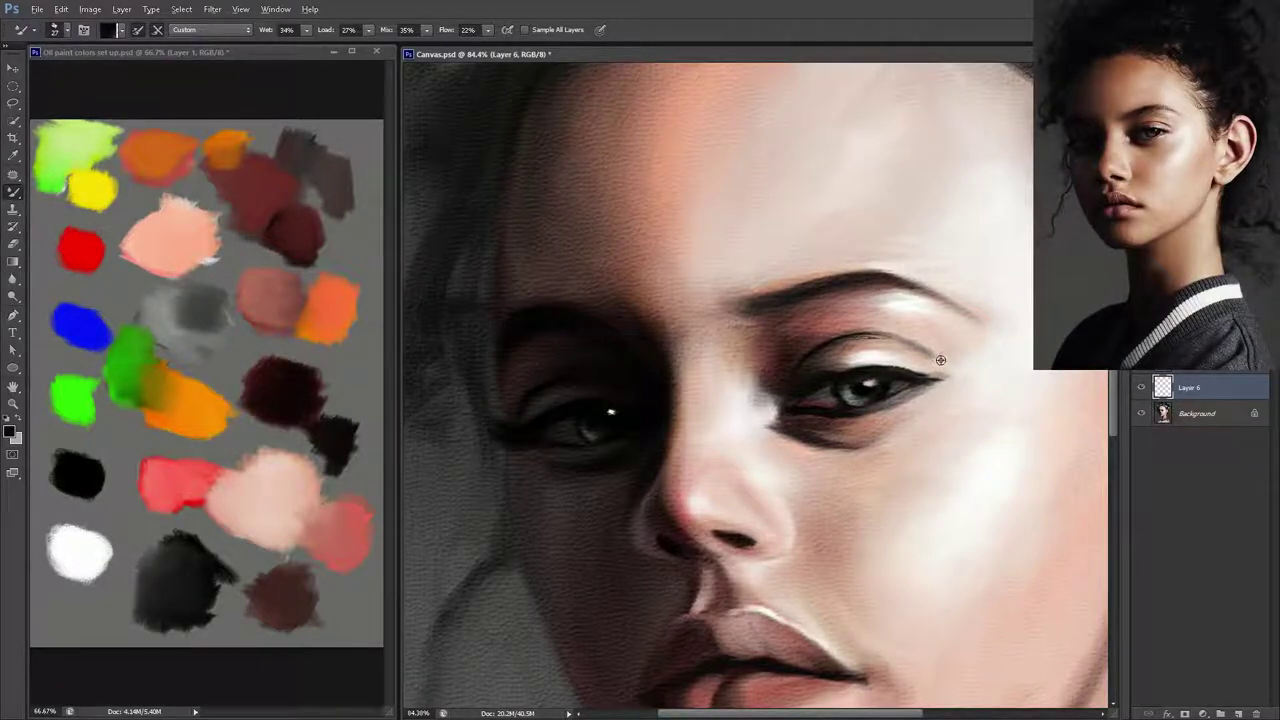
{"action": "left_click", "coordinate": [940, 362], "text": "alt"}
{"action": "key", "text": "ctrl+e"}
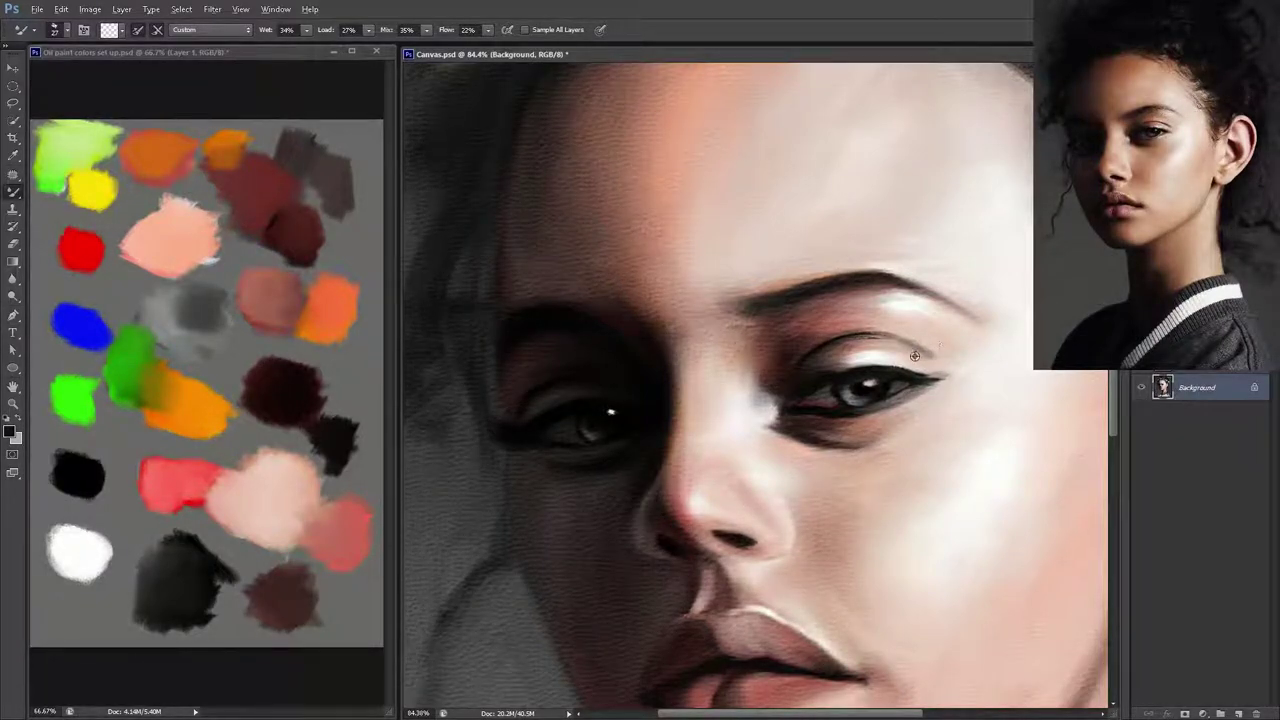
{"action": "left_click", "coordinate": [941, 357], "text": "alt"}
{"action": "key", "text": "ctrl+shift+alt+n"}
{"action": "key", "text": "ctrl+e"}
{"action": "key", "text": "ctrl+s"}
- Brush a soft highlight onto the right eyelid and save the portrait
{"action": "left_click_drag", "start_coordinate": [886, 376], "coordinate": [872, 392]}
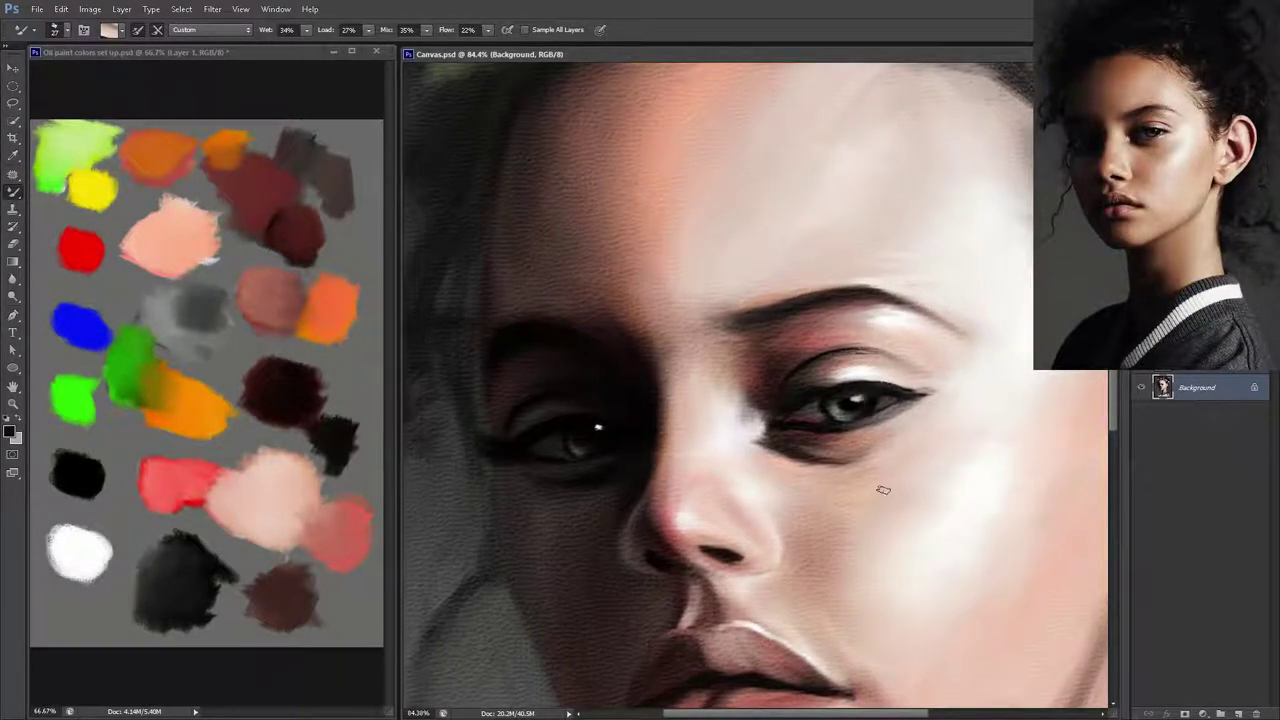
{"action": "key", "text": "ctrl+shift+alt+n"}
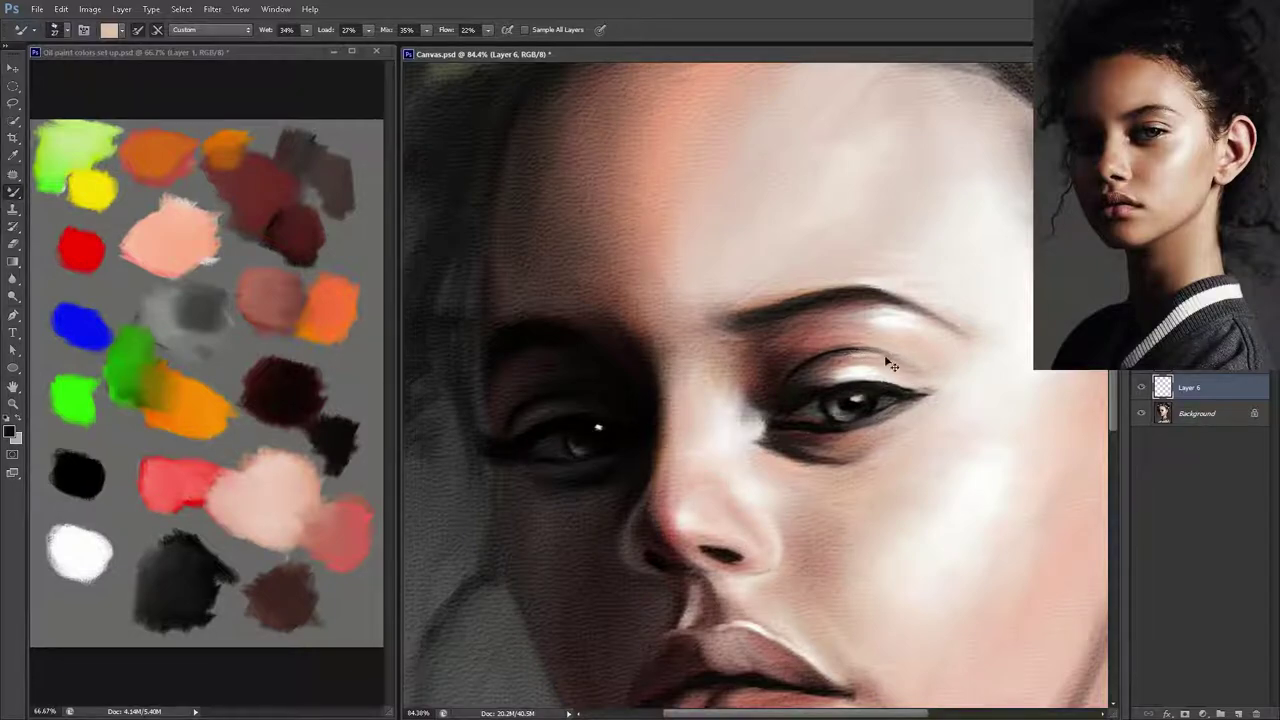
{"action": "key", "text": "ctrl+e"}
{"action": "left_click_drag", "start_coordinate": [889, 355], "coordinate": [893, 362]}
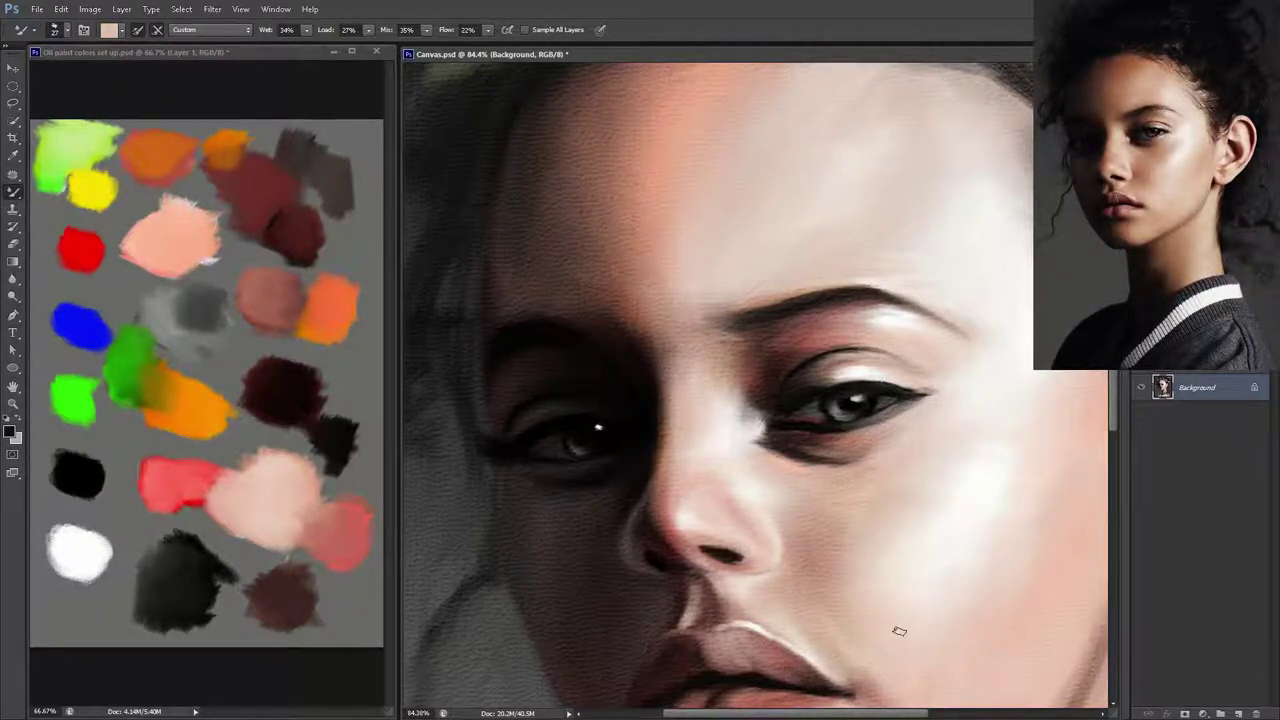
{"action": "key", "text": "ctrl+s"}
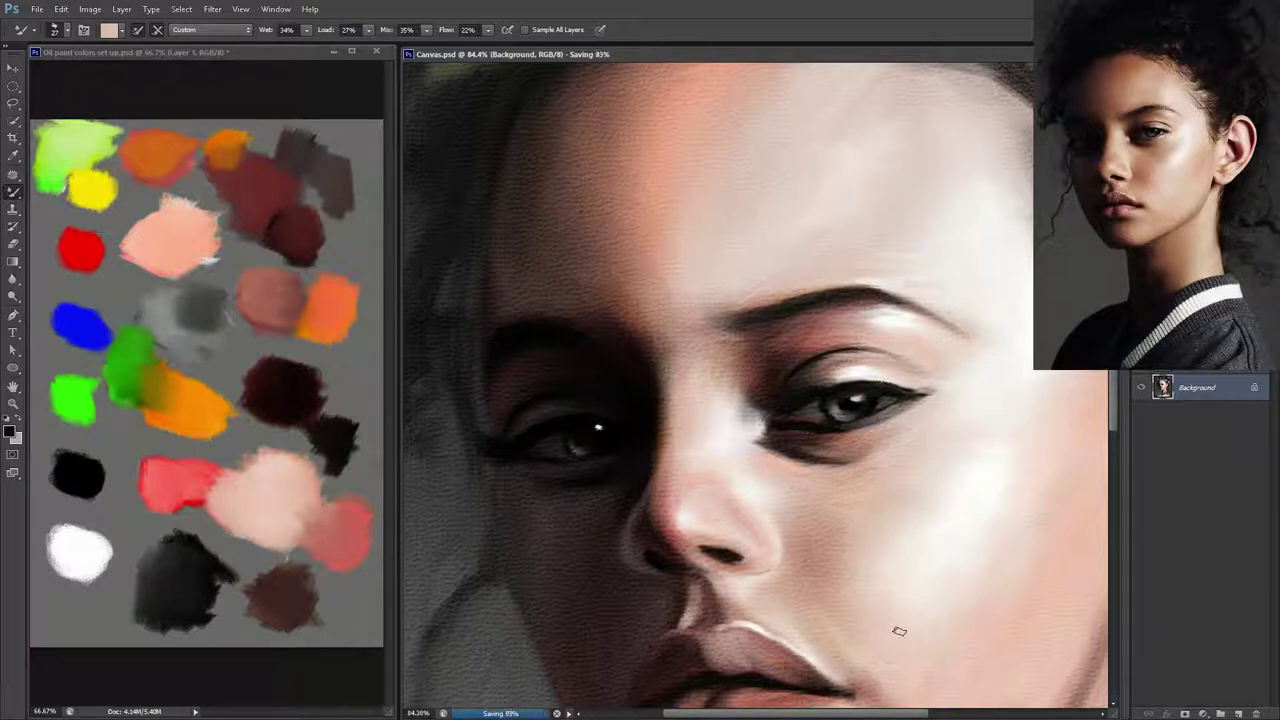
- Load dark eyelash paint, save, and add a small dark stroke on the eyelid
{"action": "left_click", "coordinate": [813, 386], "text": "alt"}
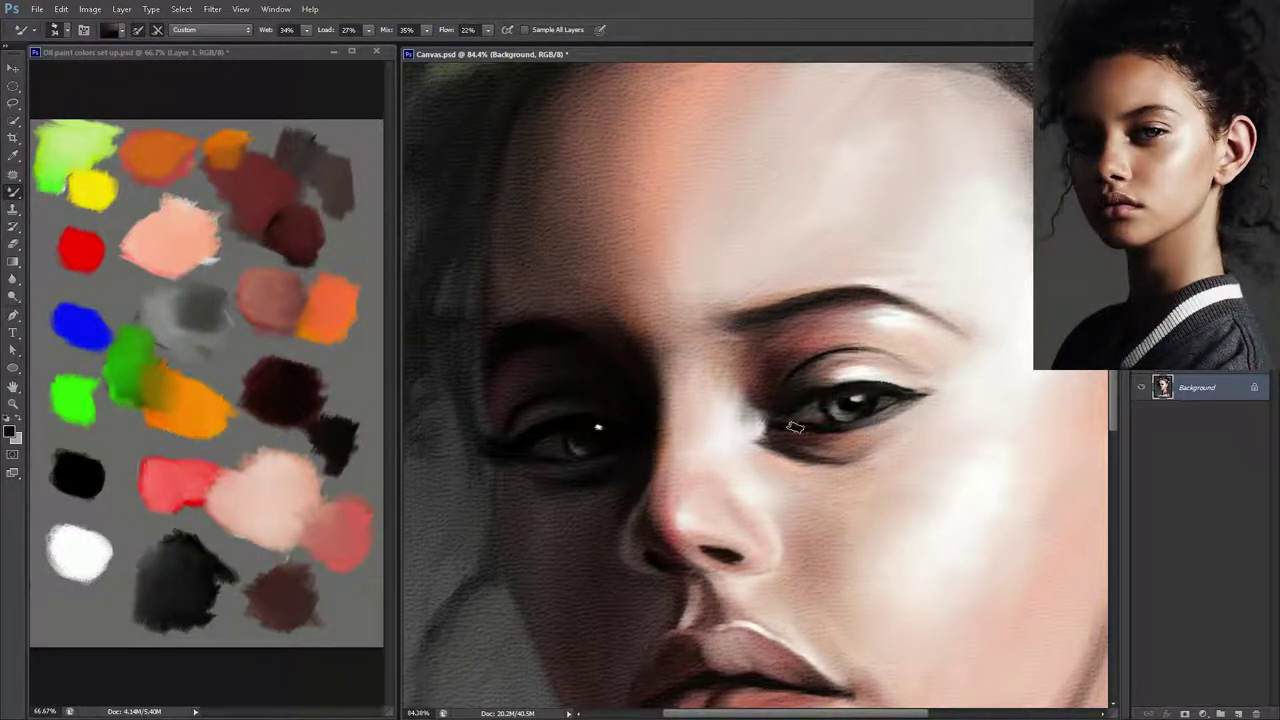
{"action": "key", "text": "ctrl+shift+alt+n"}
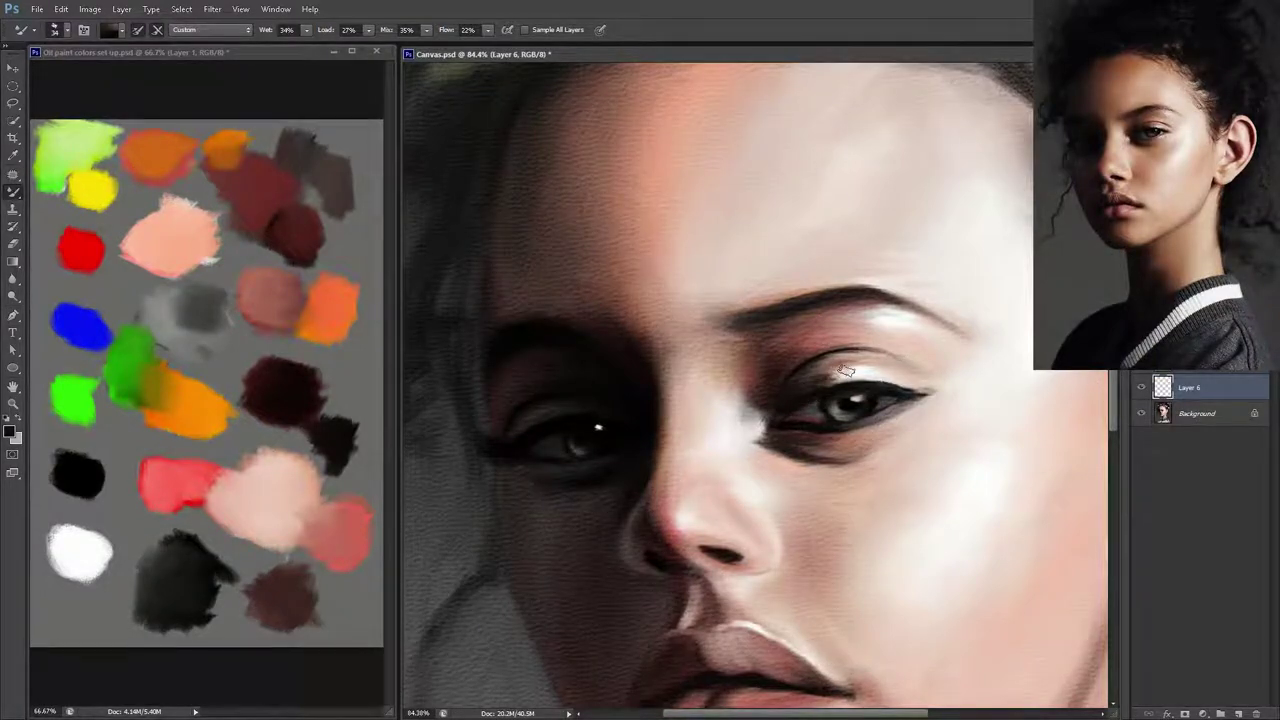
{"action": "key", "text": "ctrl+z"}
{"action": "left_click", "coordinate": [821, 378]}
{"action": "key", "text": "Return"}
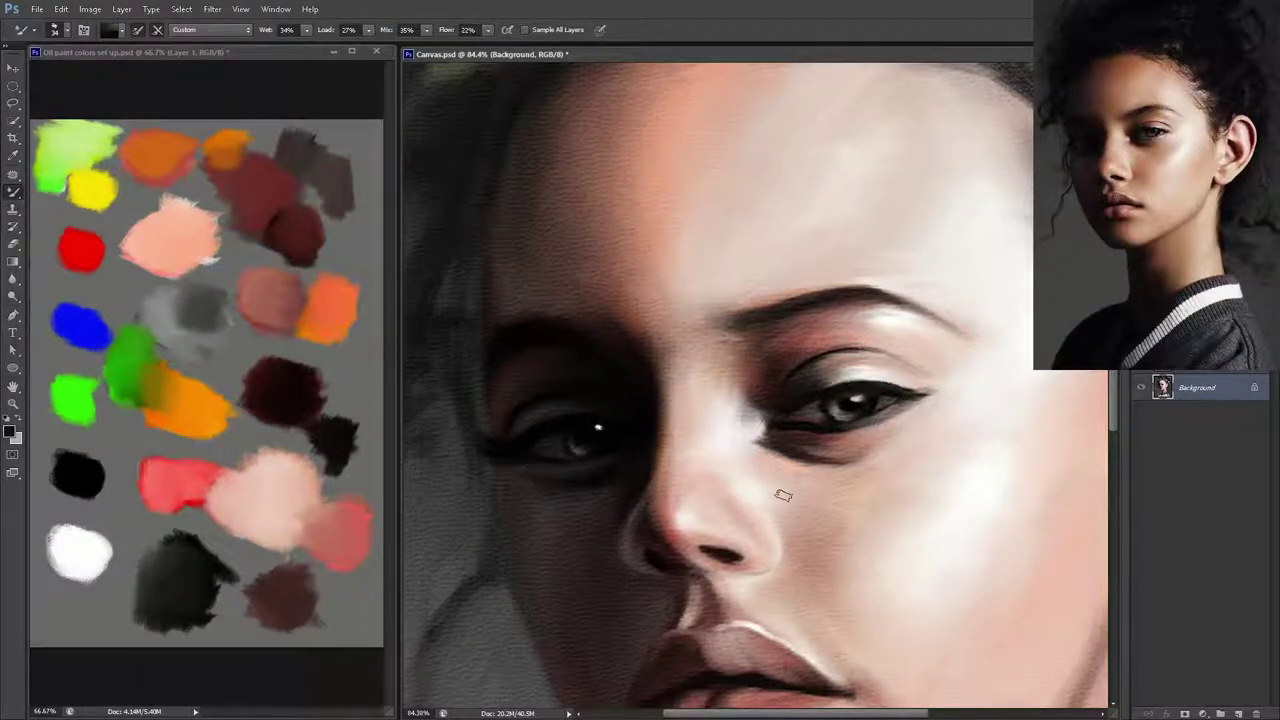
{"action": "key", "text": "ctrl+s"}
{"action": "left_click_drag", "start_coordinate": [848, 396], "coordinate": [915, 367]}
- Darken and extend the eyelid crease line, then load lighter paint and save
{"action": "key", "text": "ctrl+shift+alt+n"}
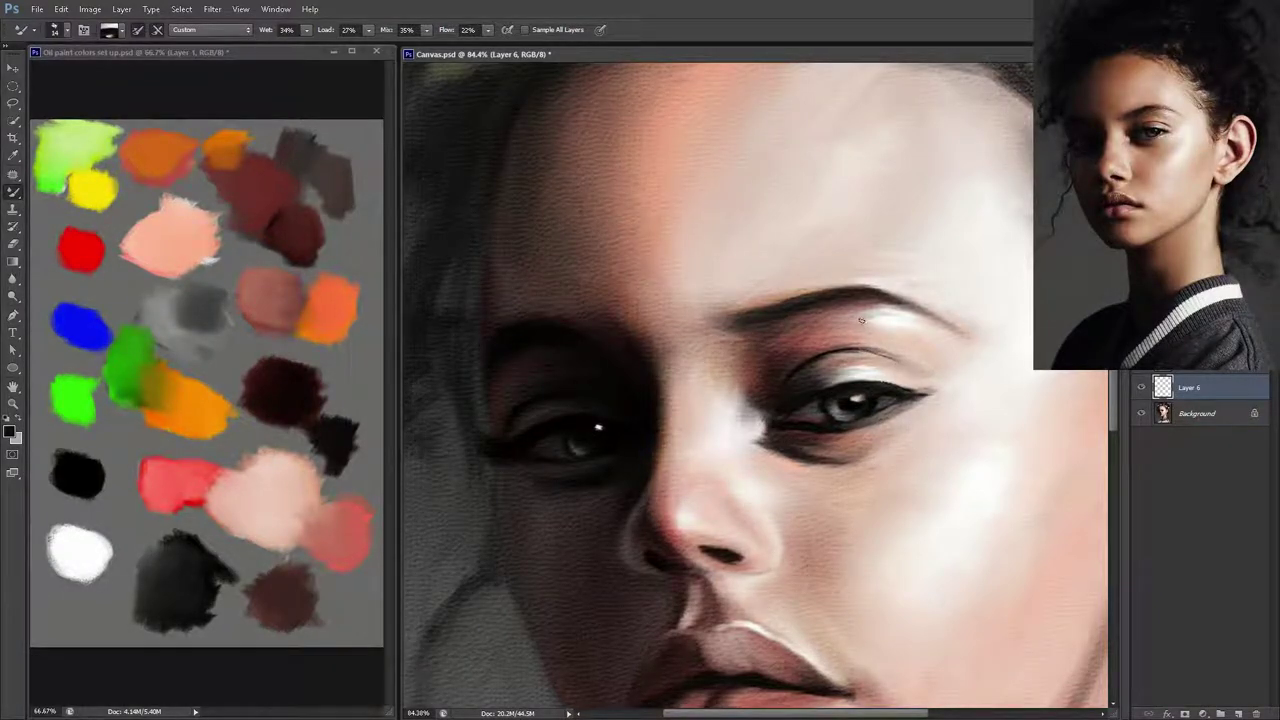
{"action": "left_click_drag", "start_coordinate": [880, 352], "coordinate": [905, 357]}
{"action": "key", "text": "ctrl+e"}
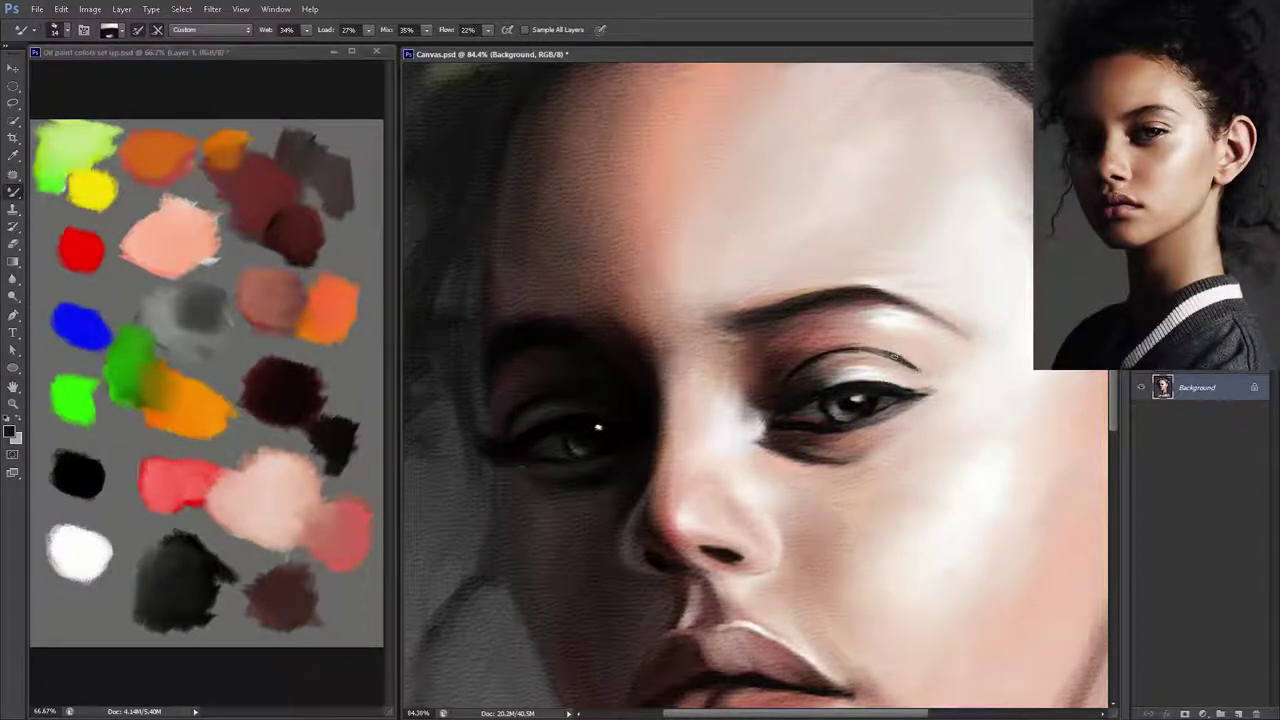
{"action": "left_click_drag", "start_coordinate": [895, 353], "coordinate": [889, 351]}
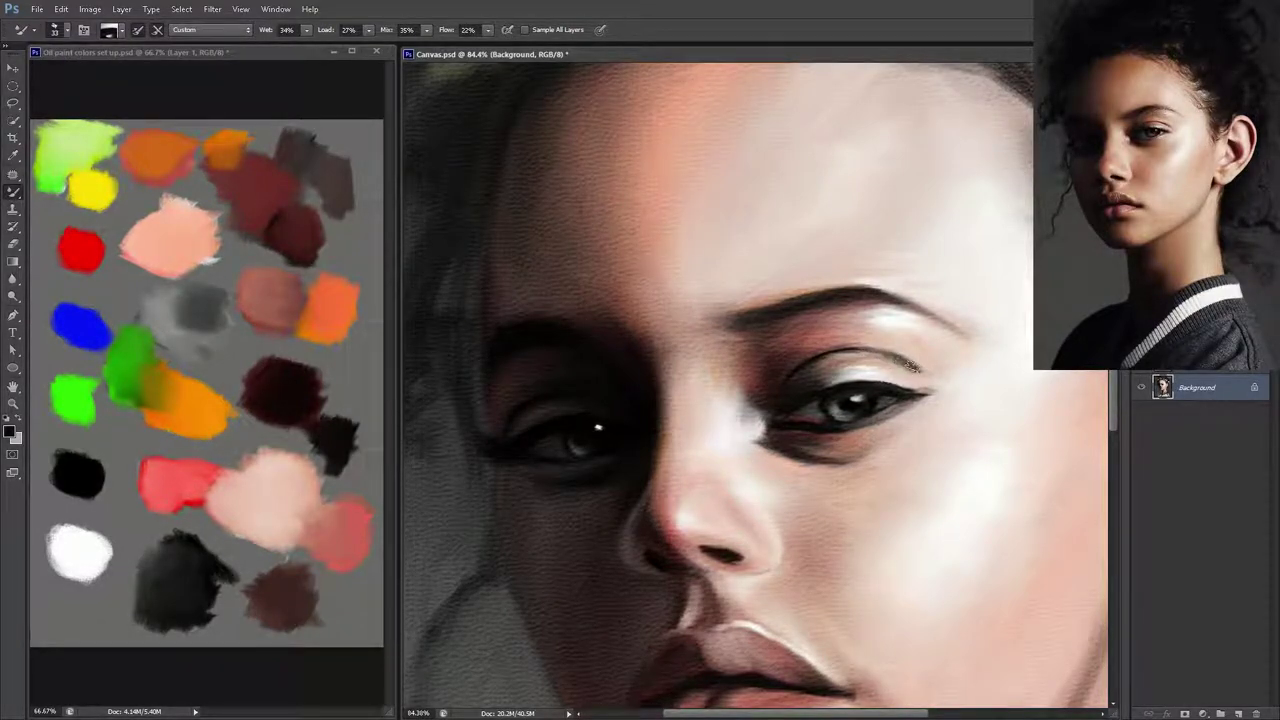
{"action": "left_click", "coordinate": [903, 370], "text": "alt"}
{"action": "key", "text": "ctrl+shift+alt+n"}
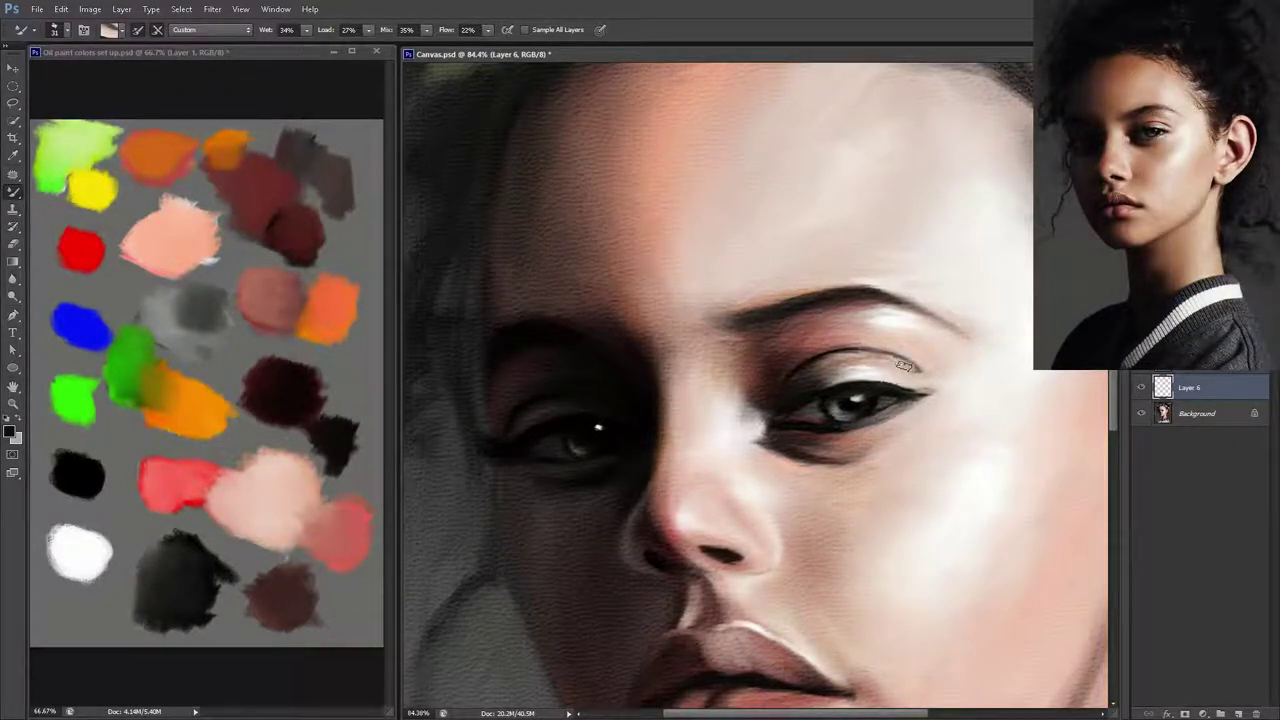
{"action": "key", "text": "ctrl+z"}
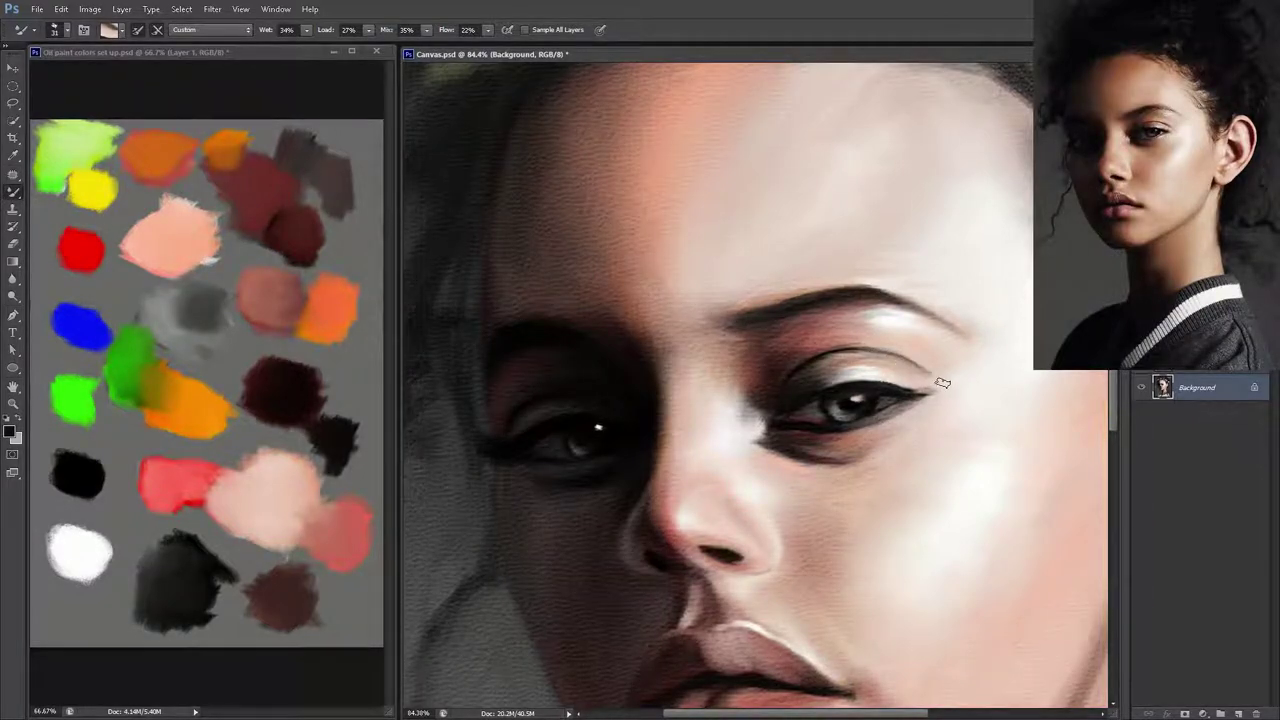
{"action": "key", "text": "ctrl+s"}
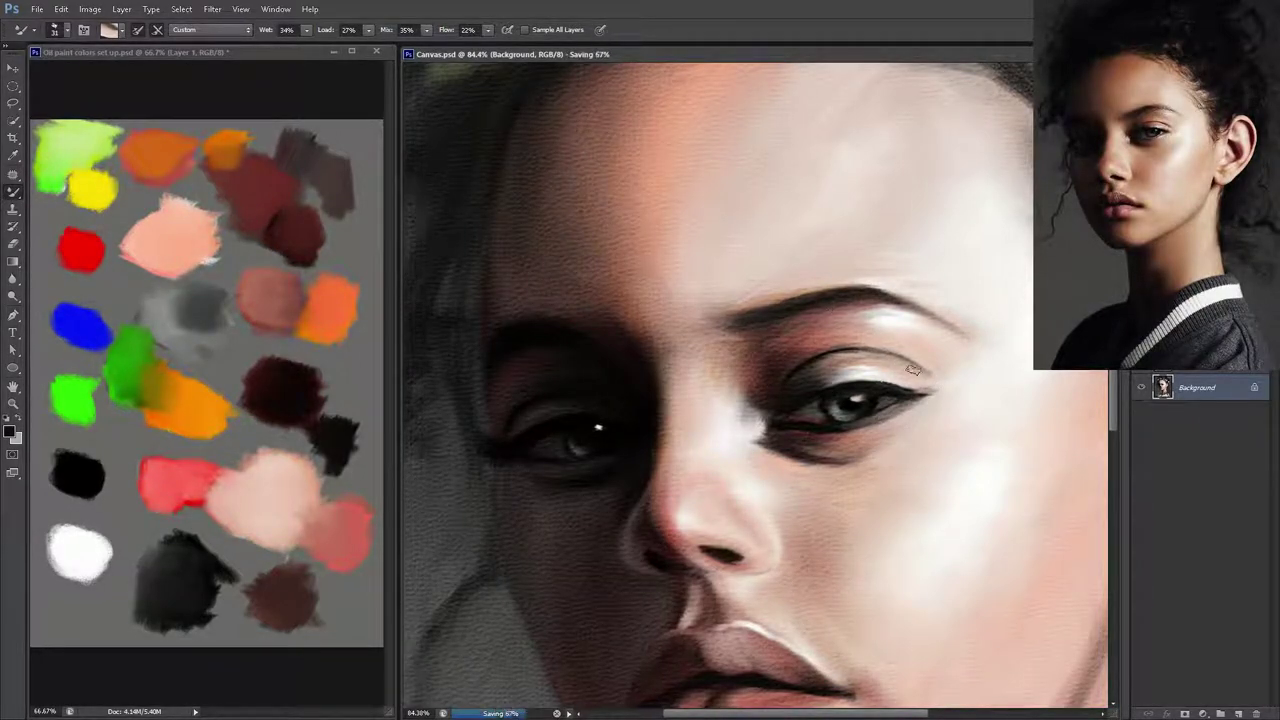
- Shift the view right, add a new empty layer and go back to the colour palette document
{"action": "left_click_drag", "start_coordinate": [831, 393], "coordinate": [857, 403]}
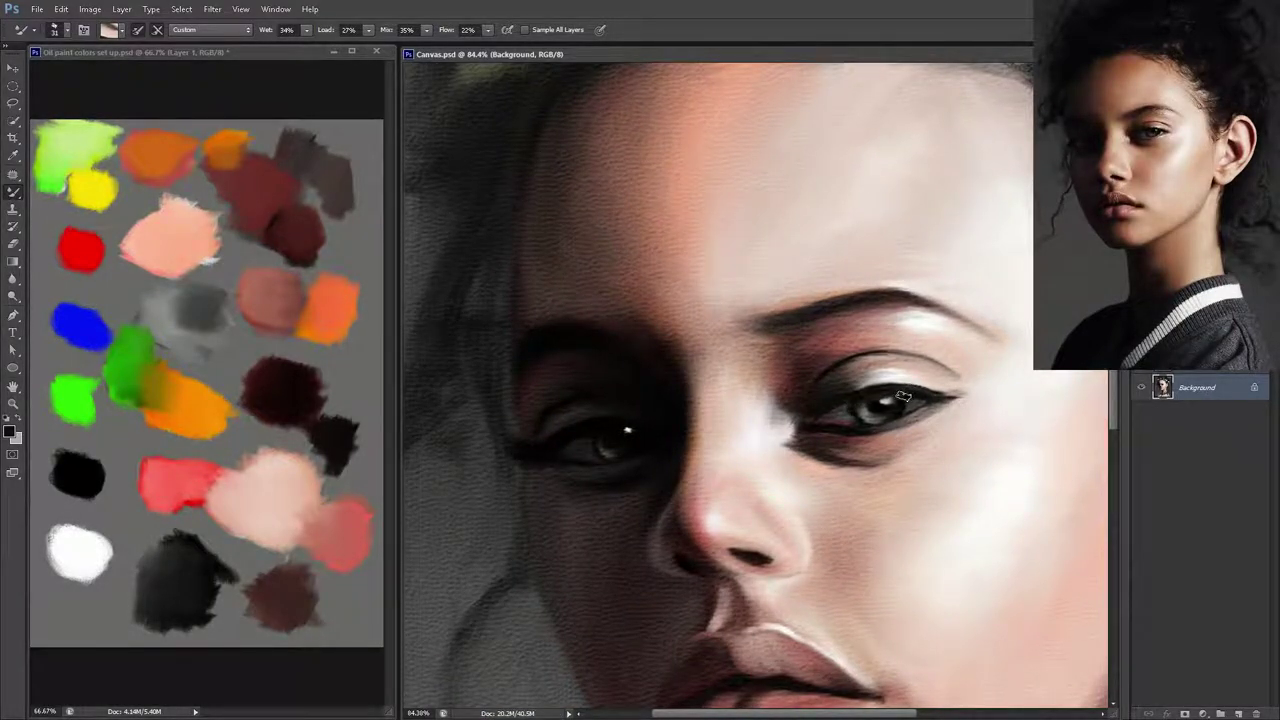
{"action": "left_click", "coordinate": [68, 551]}
{"action": "left_click", "coordinate": [951, 456]}
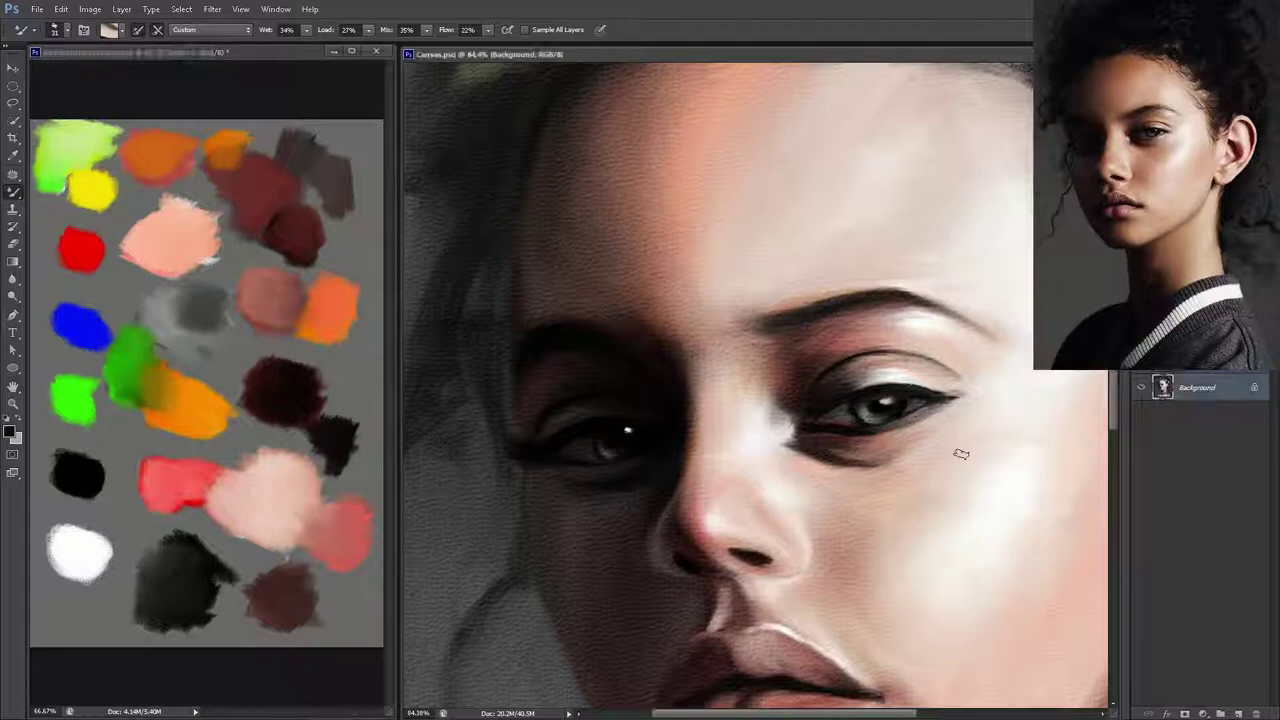
{"action": "key", "text": "ctrl+shift+alt+n"}
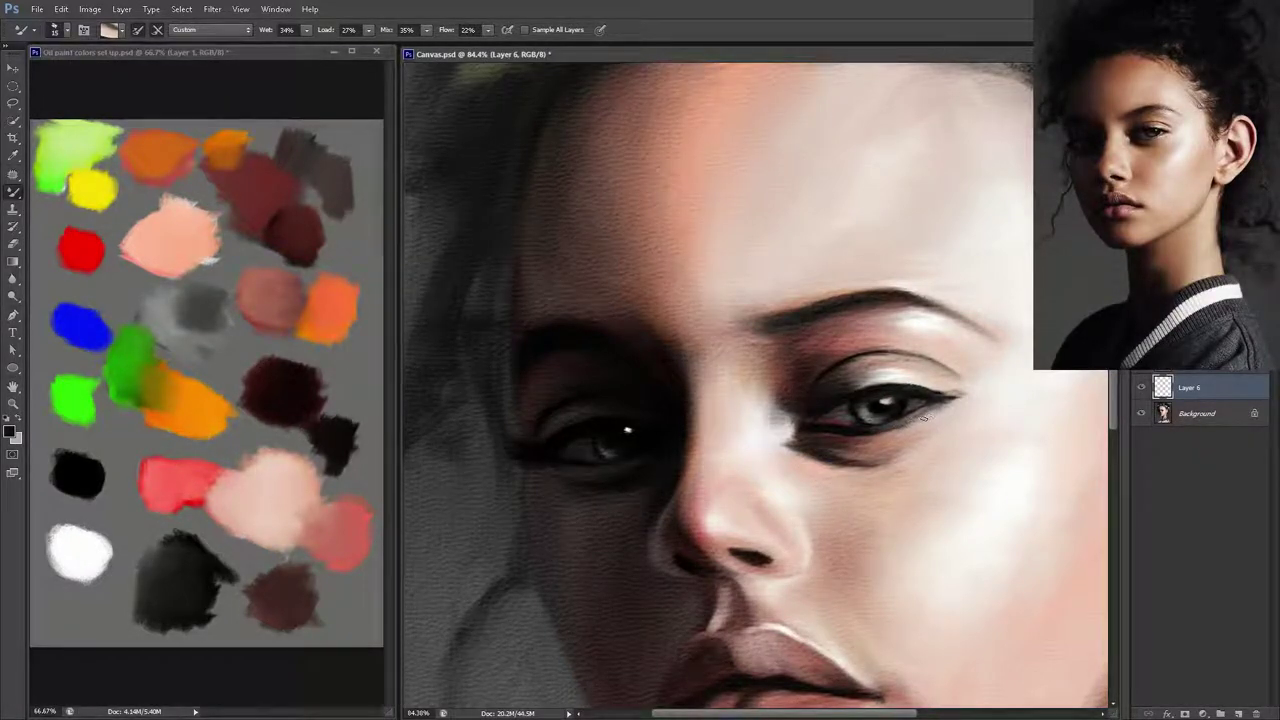
{"action": "left_click", "coordinate": [76, 560]}
- Load white paint and save, then add a new layer and sample the palette's peach tone
{"action": "left_click", "coordinate": [89, 552], "text": "alt"}
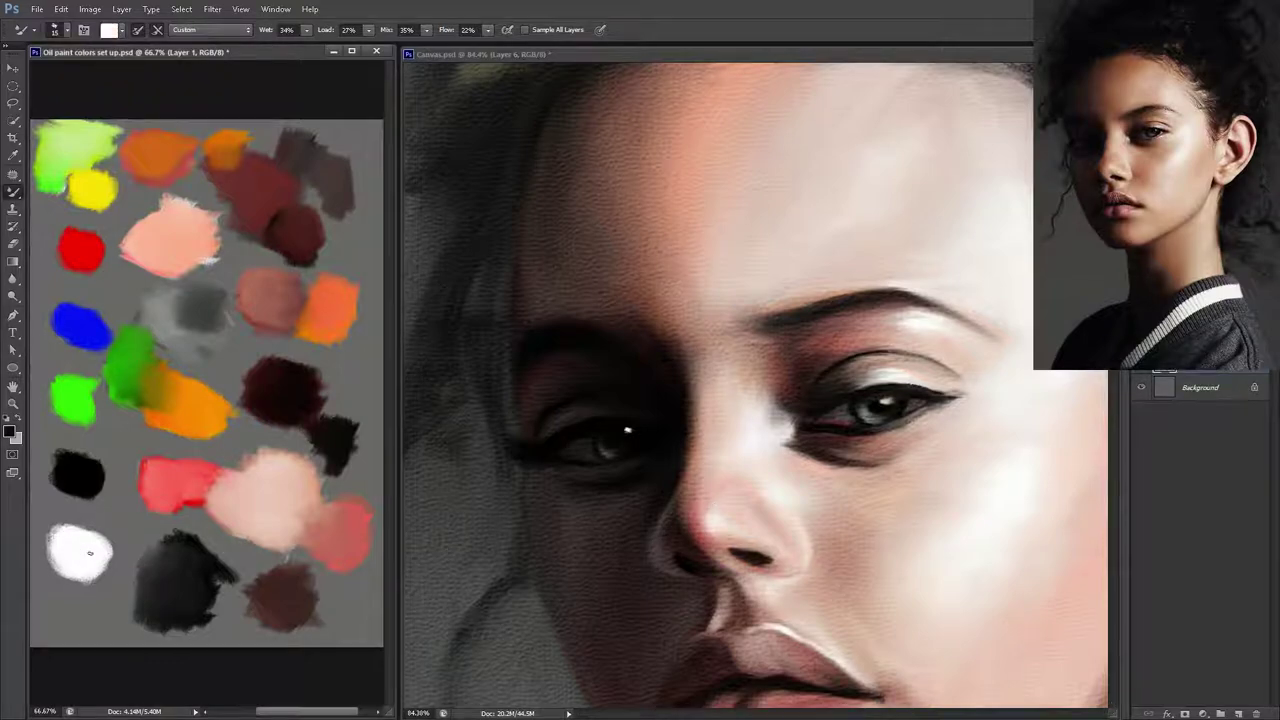
{"action": "left_click", "coordinate": [808, 504]}
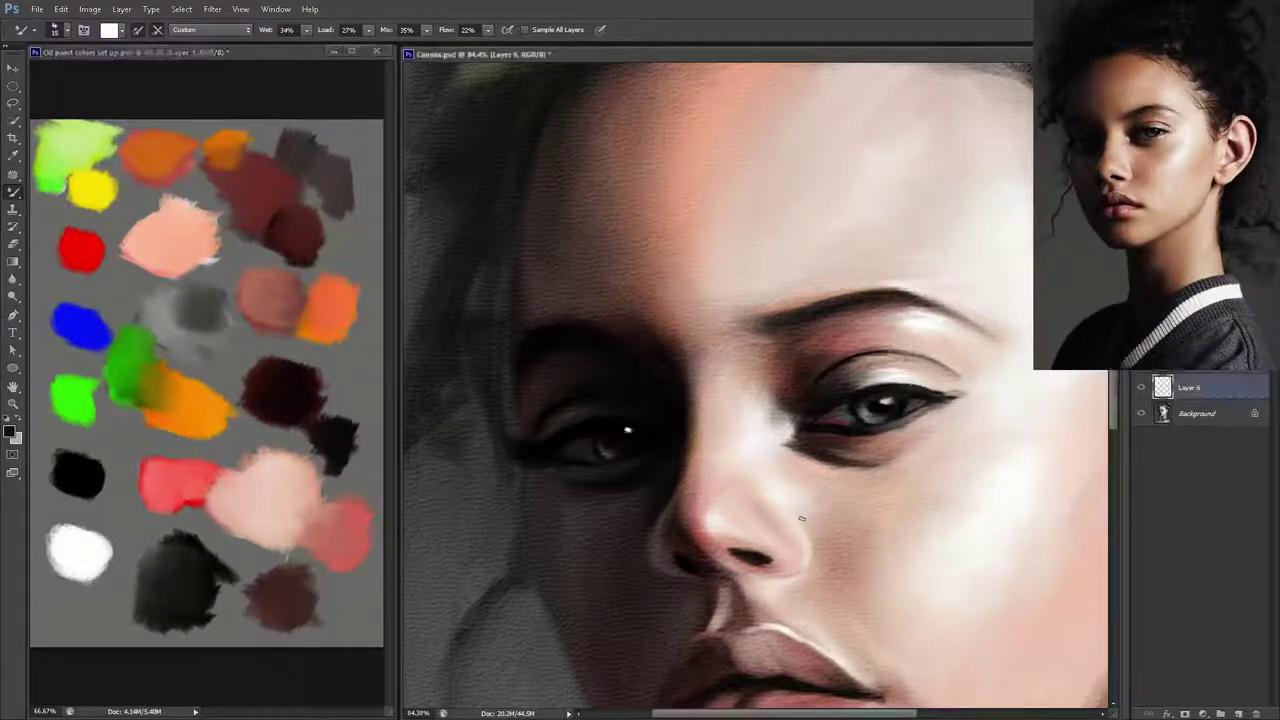
{"action": "key", "text": "ctrl+shift+alt+n"}
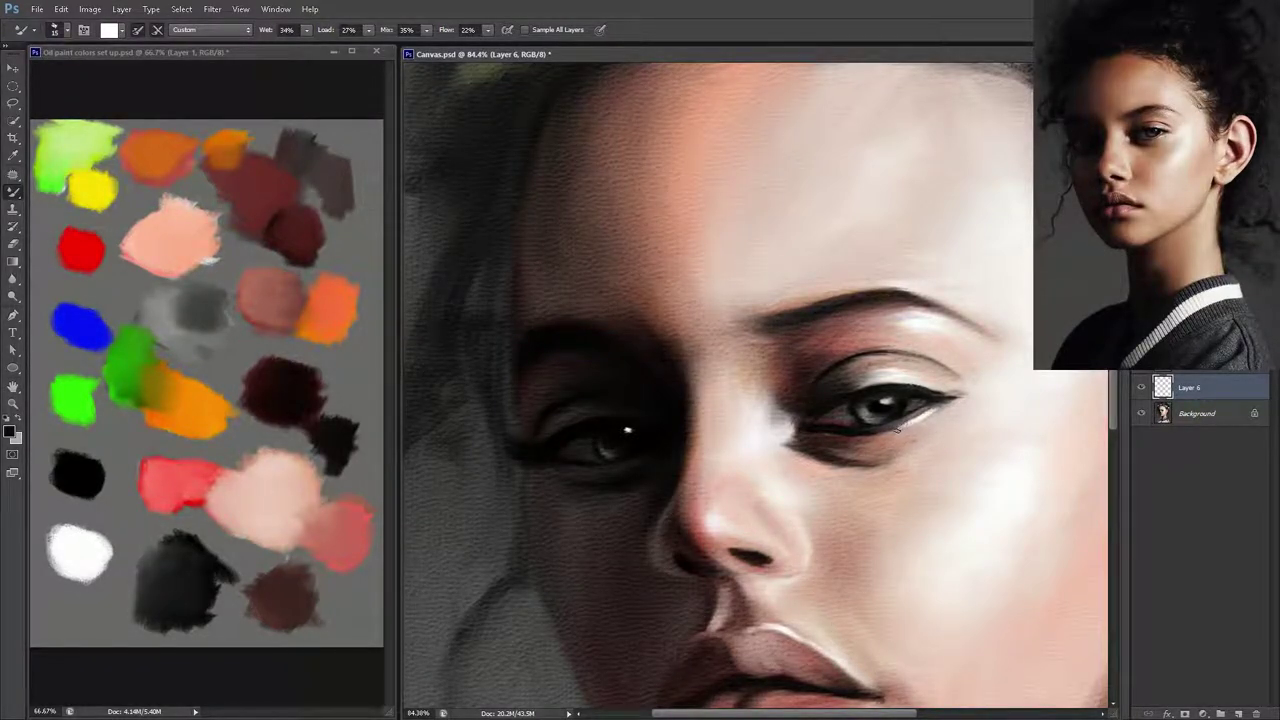
{"action": "key", "text": "ctrl+z"}
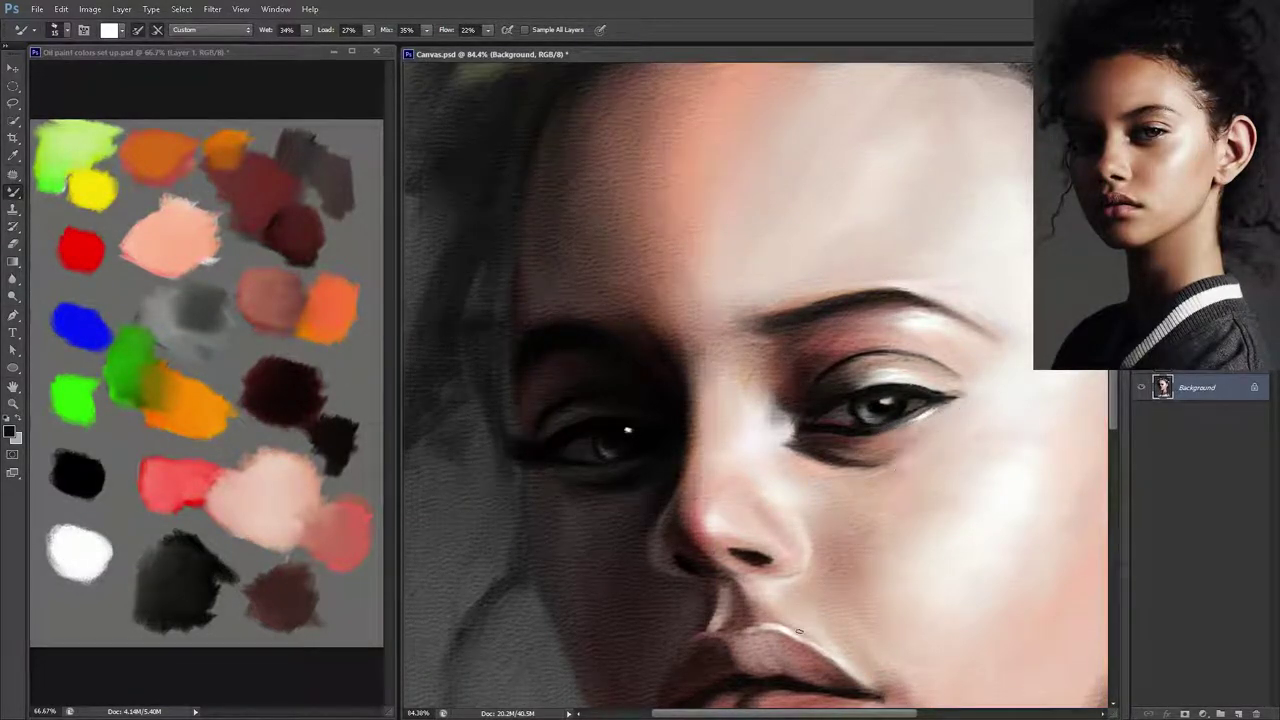
{"action": "key", "text": "ctrl+s"}
{"action": "key", "text": "ctrl+shift+alt+n"}
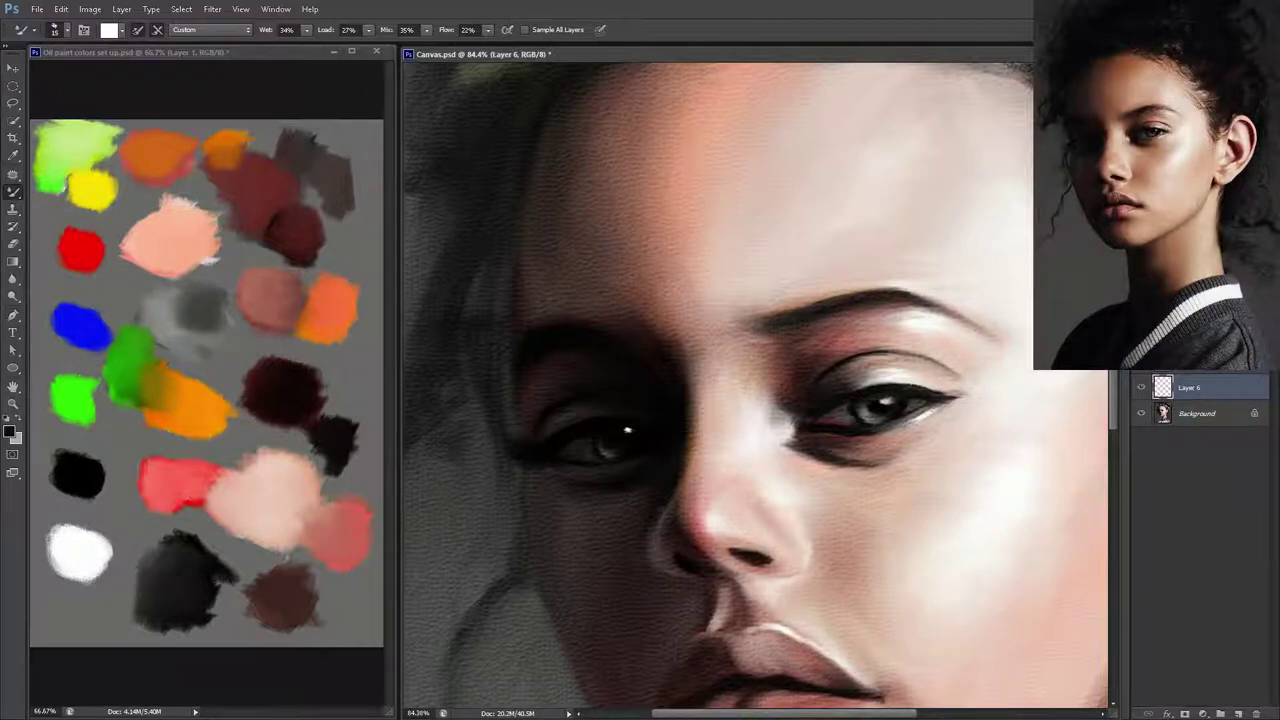
{"action": "left_click", "coordinate": [282, 458], "text": "alt"}
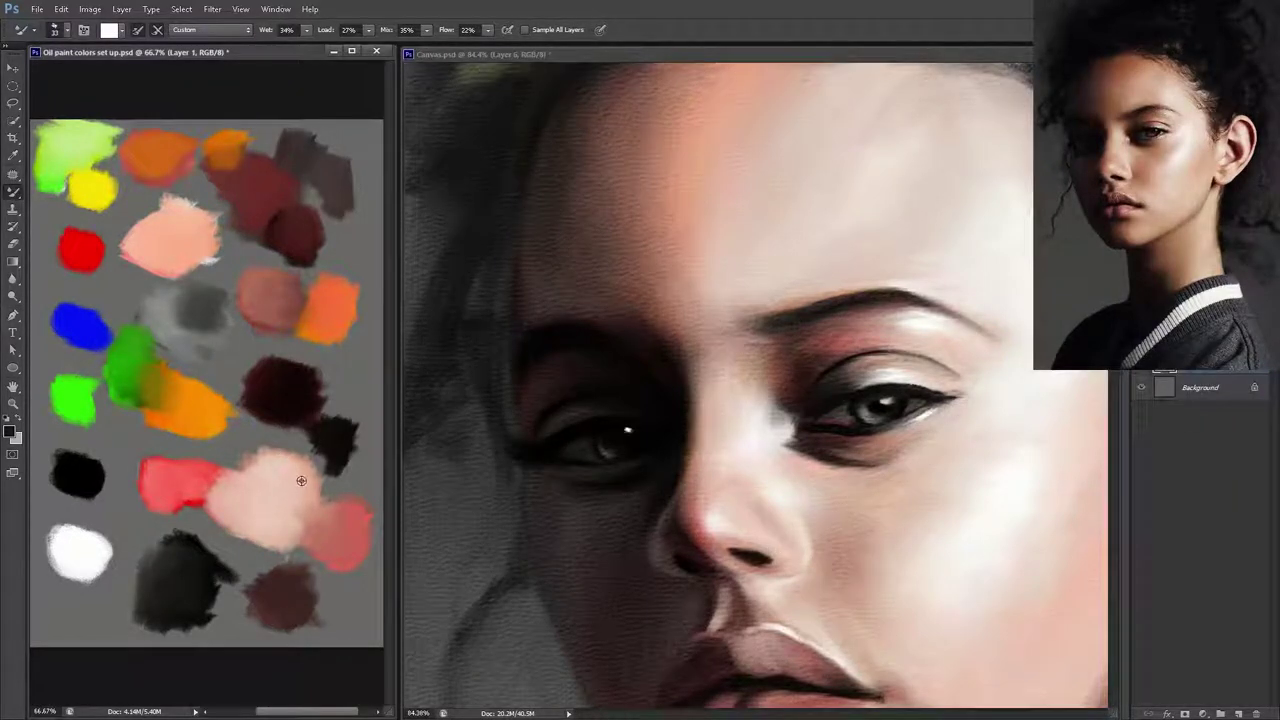
- Merge the peach layer and a spare empty layer into Background, then save Canvas.psd
{"action": "left_click", "coordinate": [918, 436]}
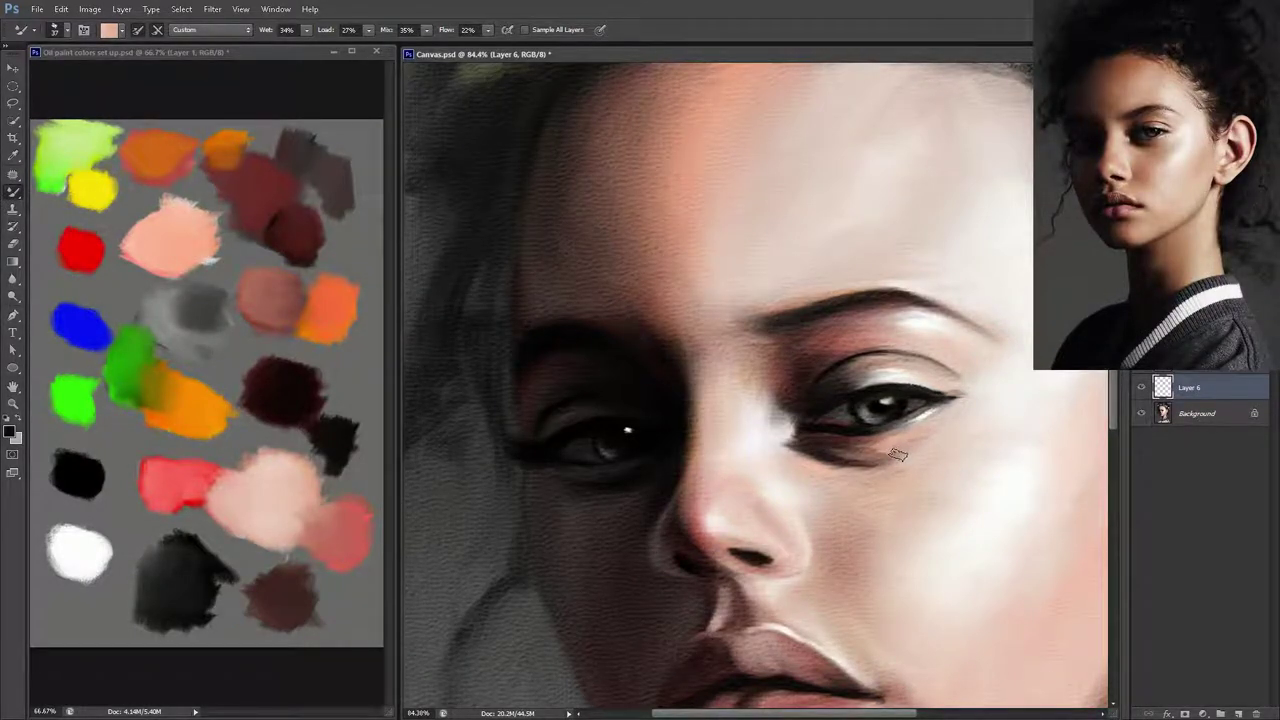
{"action": "key", "text": "ctrl+e"}
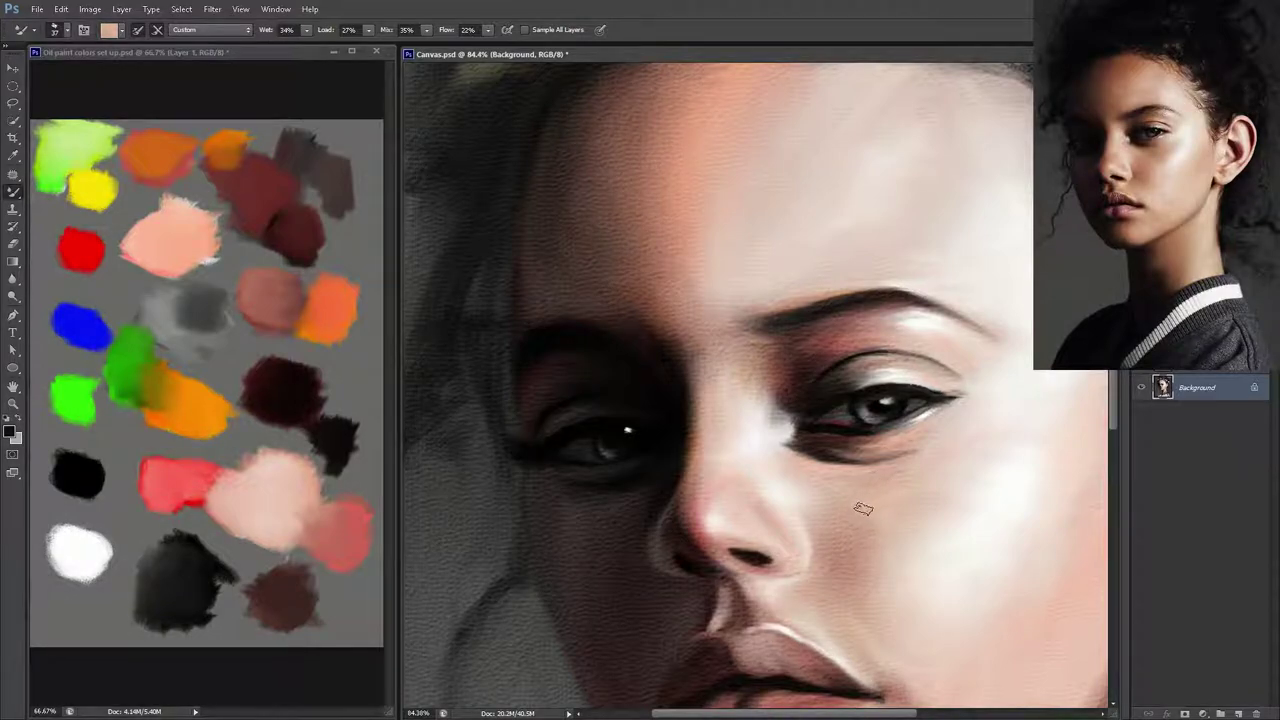
{"action": "key", "text": "ctrl+shift+alt+n"}
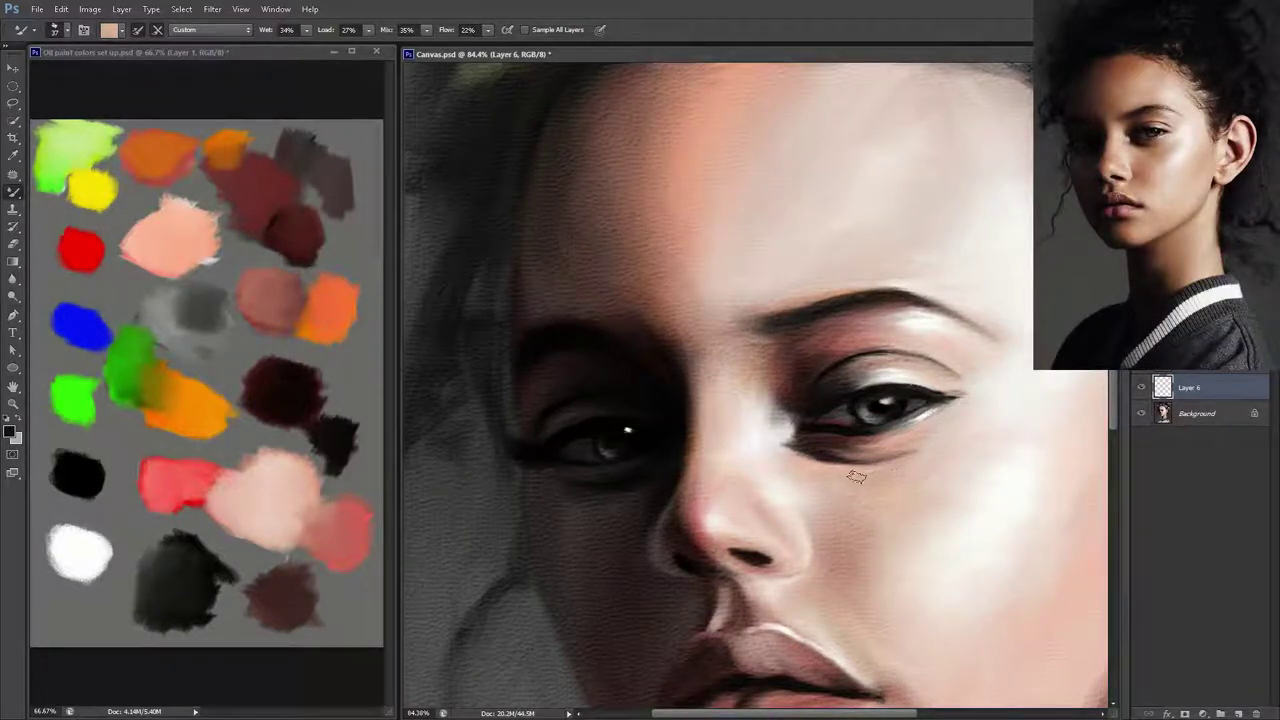
{"action": "key", "text": "ctrl+e"}
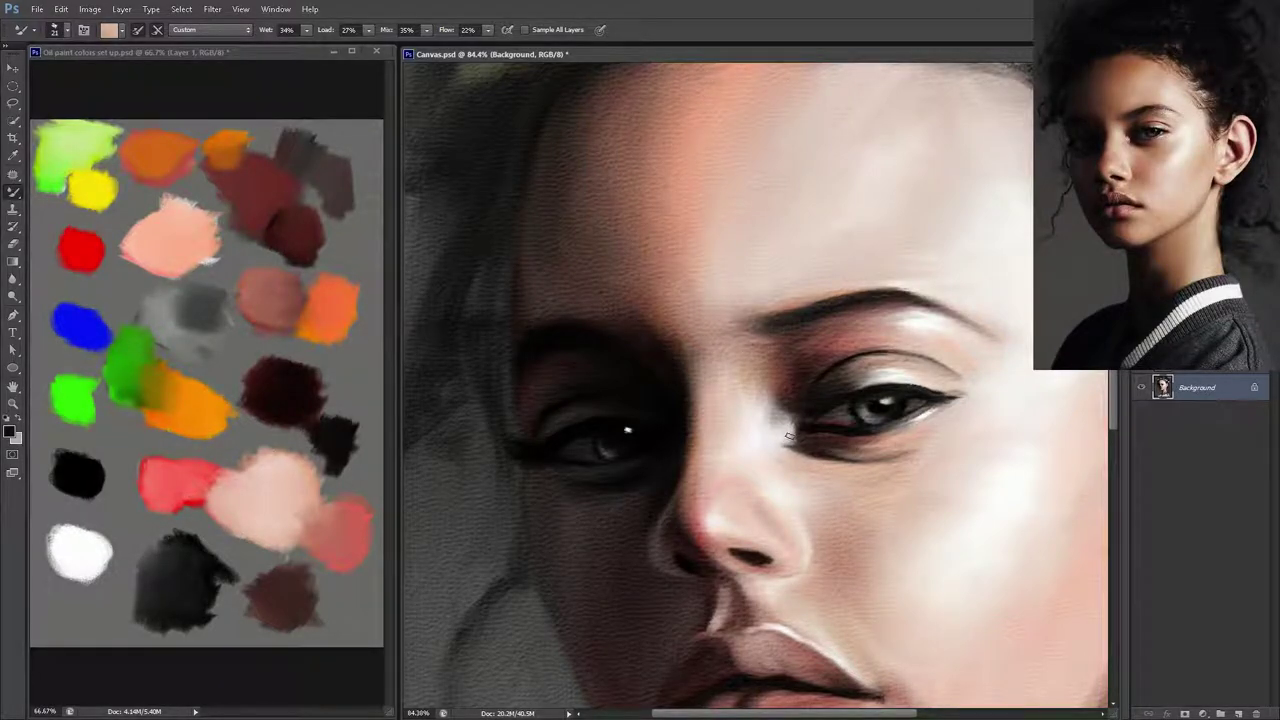
{"action": "key", "text": "ctrl+s"}
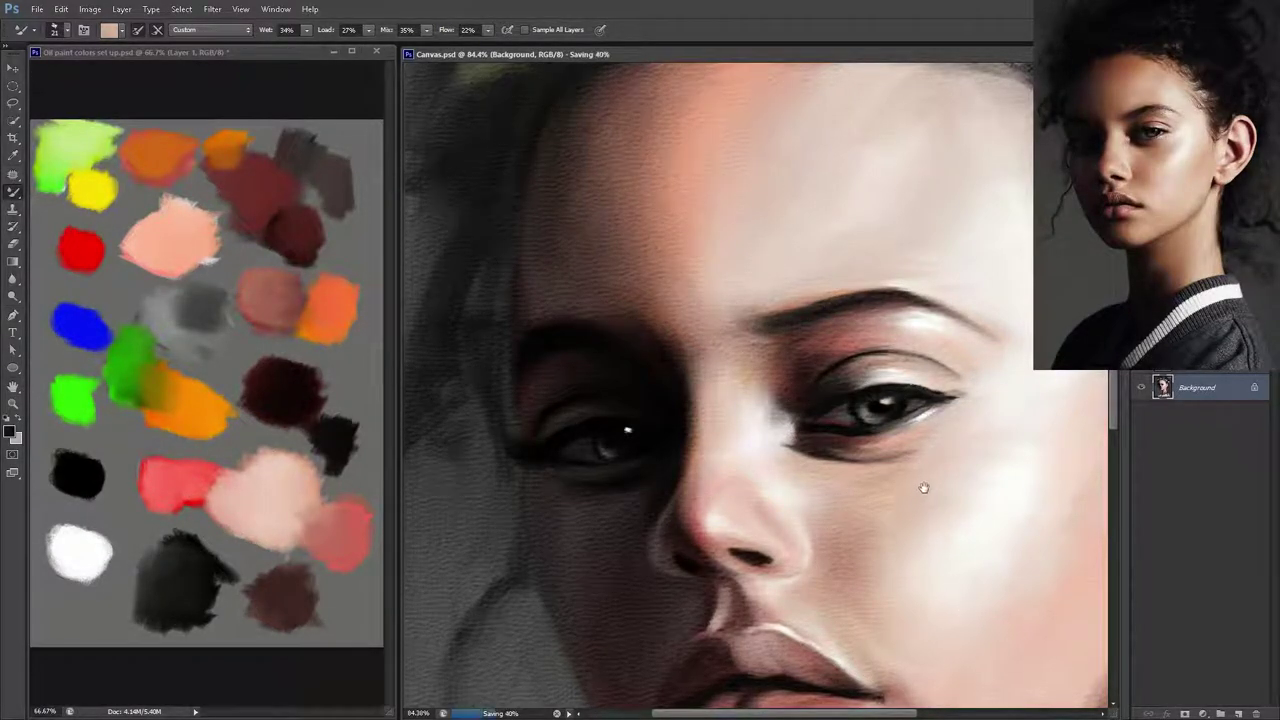
{"action": "left_click_drag", "start_coordinate": [923, 489], "coordinate": [929, 422]}
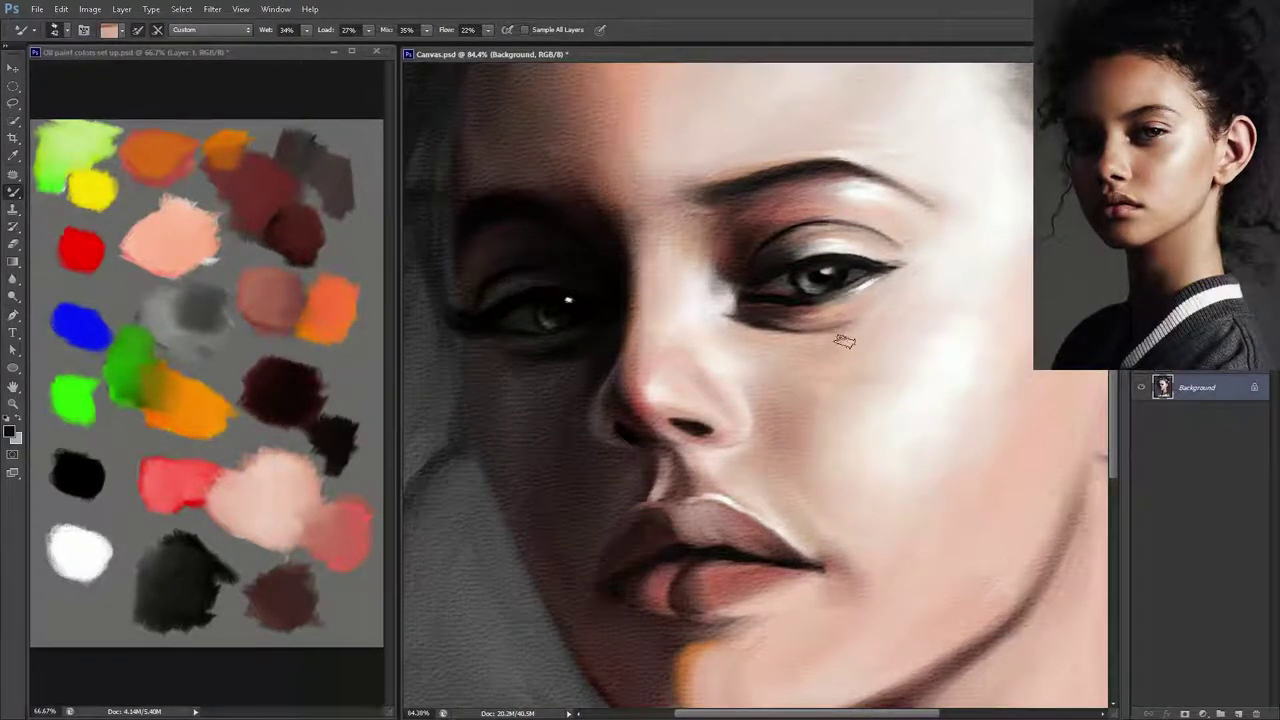
- Merge a spare empty layer into Background and save
{"action": "key", "text": "ctrl+shift+alt+n"}
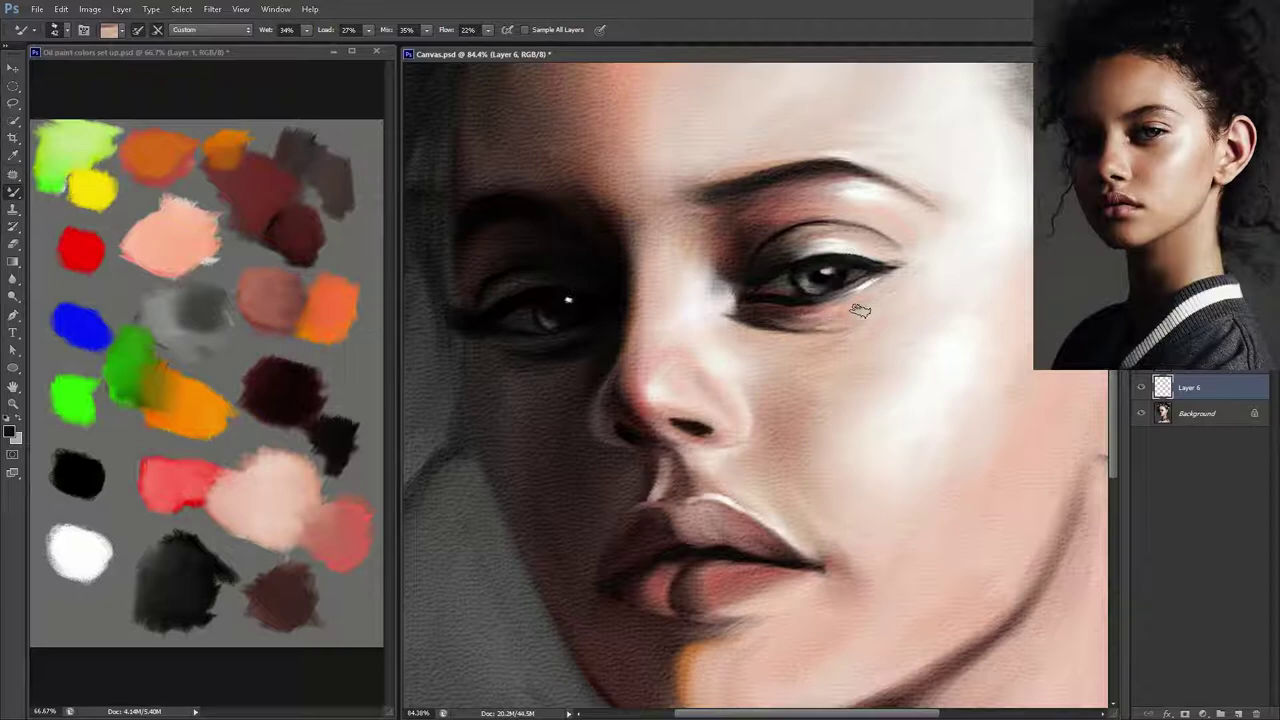
{"action": "key", "text": "ctrl+e"}
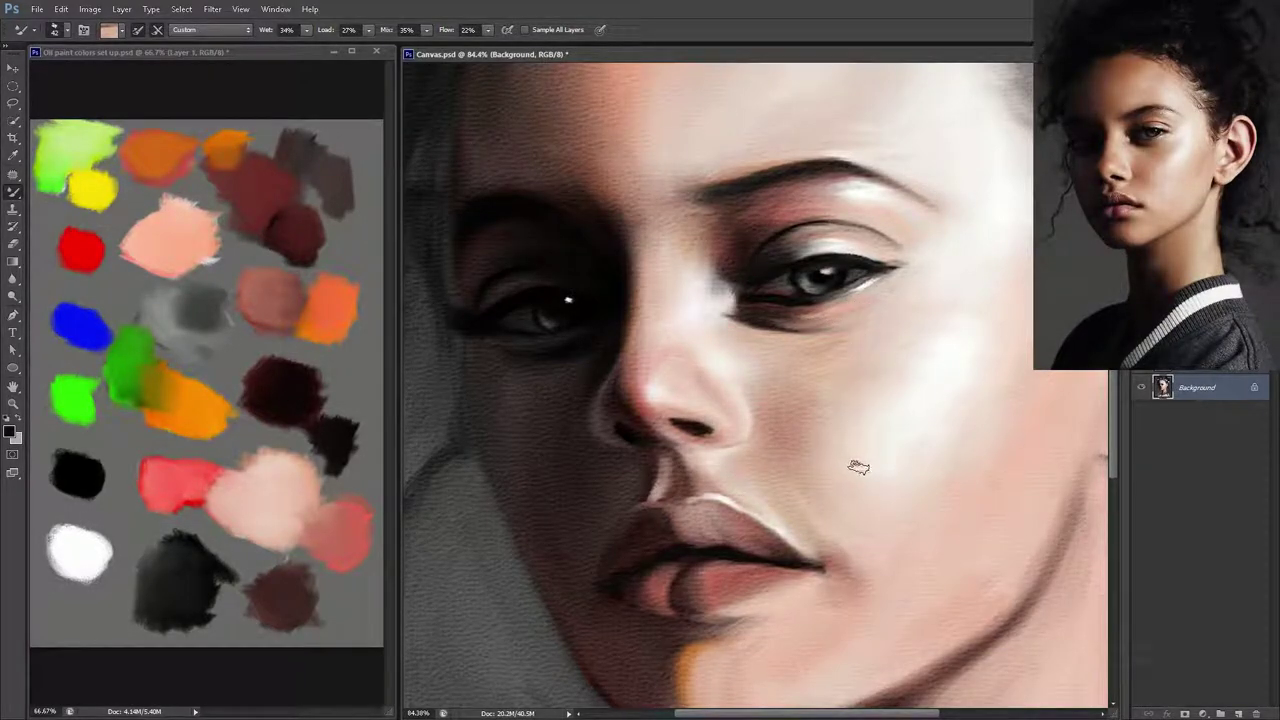
{"action": "key", "text": "ctrl+s"}
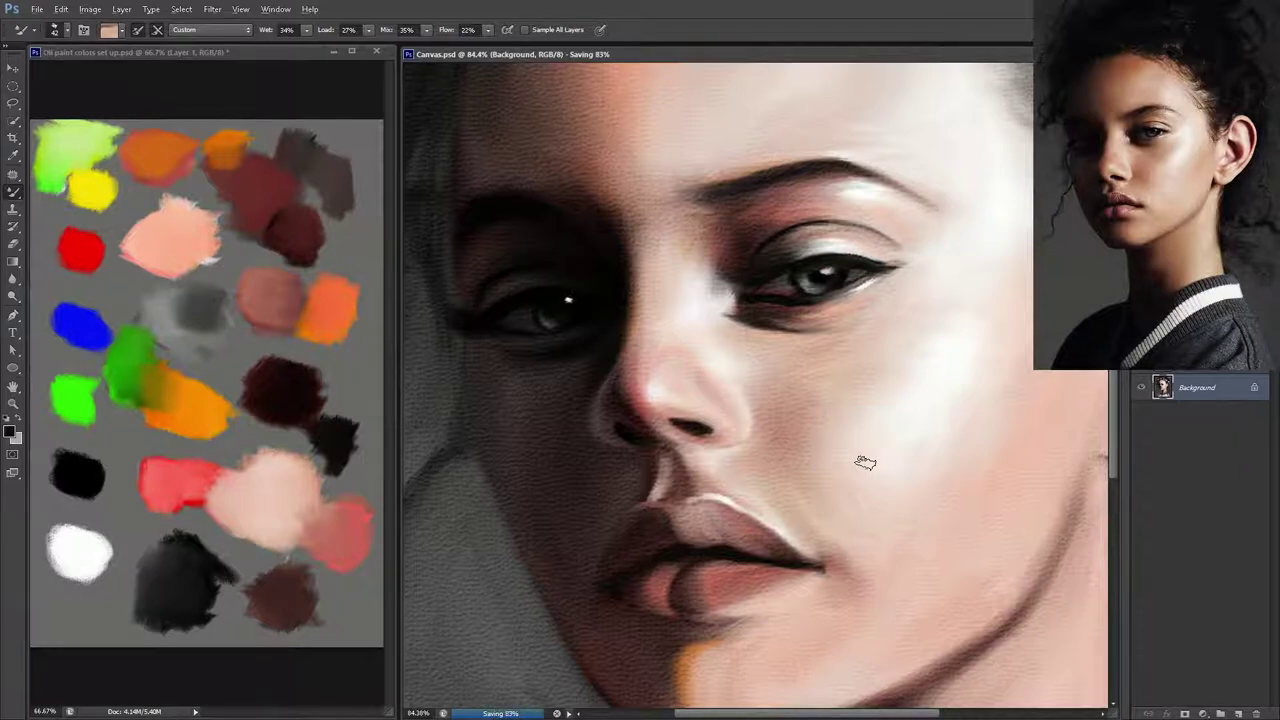
- Paint a soft pure-white highlight under the right eye's outer corner, merge and save
{"action": "left_click", "coordinate": [91, 545], "text": "alt"}
{"action": "left_click", "coordinate": [911, 326]}
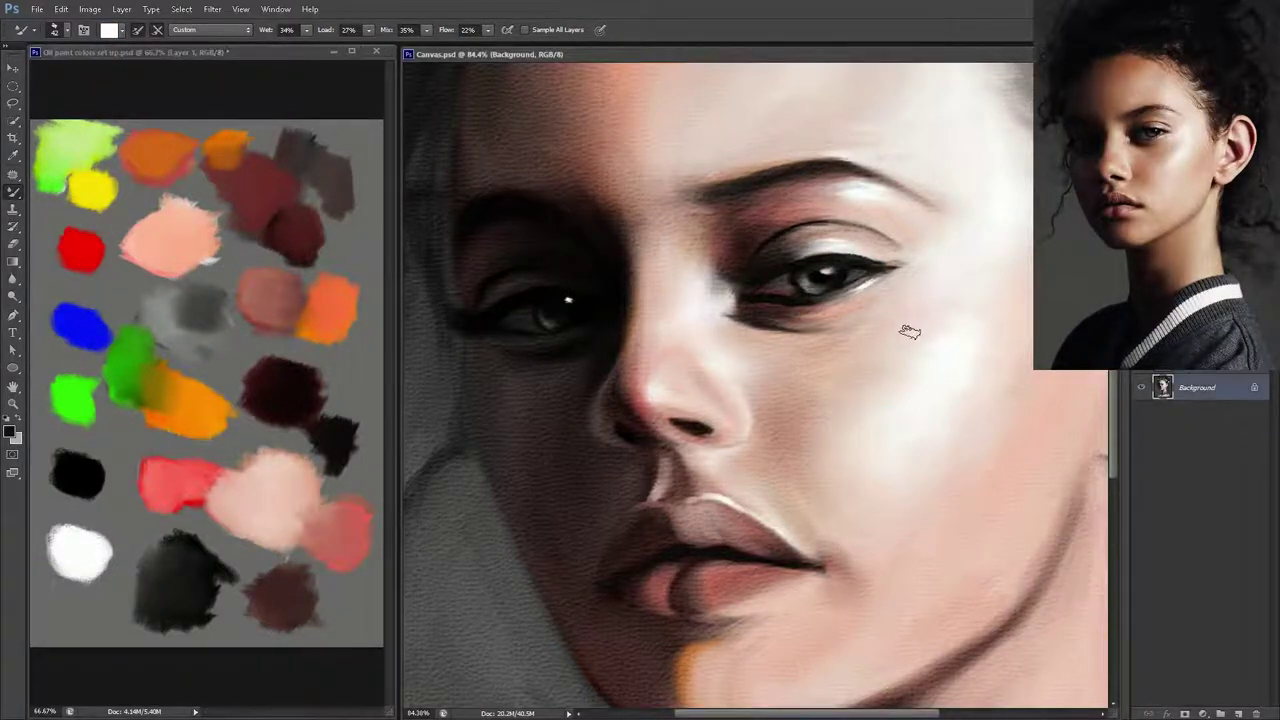
{"action": "key", "text": "ctrl+shift+alt+n"}
{"action": "mouse_move", "coordinate": [905, 287]}
{"action": "left_mouse_down"}
{"action": "mouse_move", "coordinate": [851, 317]}
{"action": "mouse_move", "coordinate": [928, 272]}
{"action": "mouse_move", "coordinate": [849, 320]}
{"action": "mouse_move", "coordinate": [910, 277]}
{"action": "mouse_move", "coordinate": [929, 229]}
{"action": "mouse_move", "coordinate": [920, 263]}
{"action": "mouse_move", "coordinate": [953, 231]}
{"action": "mouse_move", "coordinate": [923, 271]}
{"action": "mouse_move", "coordinate": [914, 209]}
{"action": "mouse_move", "coordinate": [898, 246]}
{"action": "mouse_move", "coordinate": [924, 215]}
{"action": "mouse_move", "coordinate": [918, 240]}
{"action": "mouse_move", "coordinate": [943, 246]}
{"action": "mouse_move", "coordinate": [926, 277]}
{"action": "mouse_move", "coordinate": [949, 283]}
{"action": "mouse_move", "coordinate": [900, 317]}
{"action": "mouse_move", "coordinate": [957, 269]}
{"action": "left_mouse_up"}
{"action": "key", "text": "ctrl+e"}
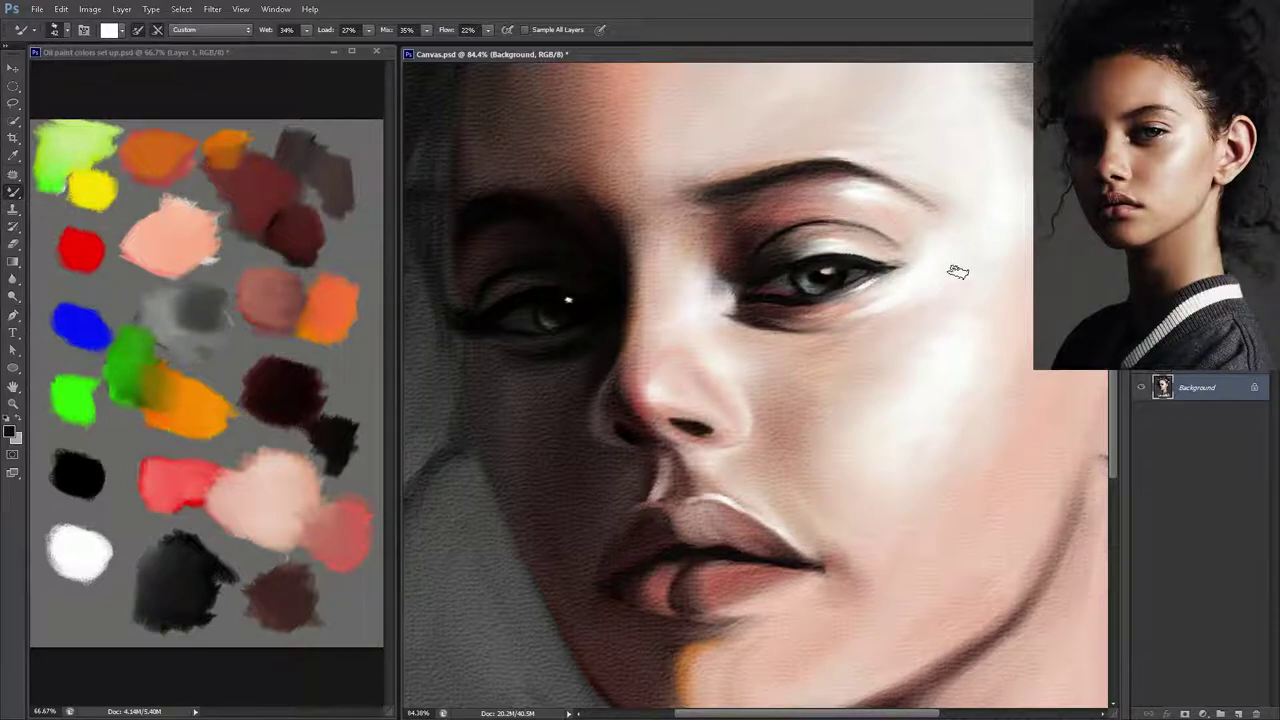
{"action": "key", "text": "ctrl+s"}
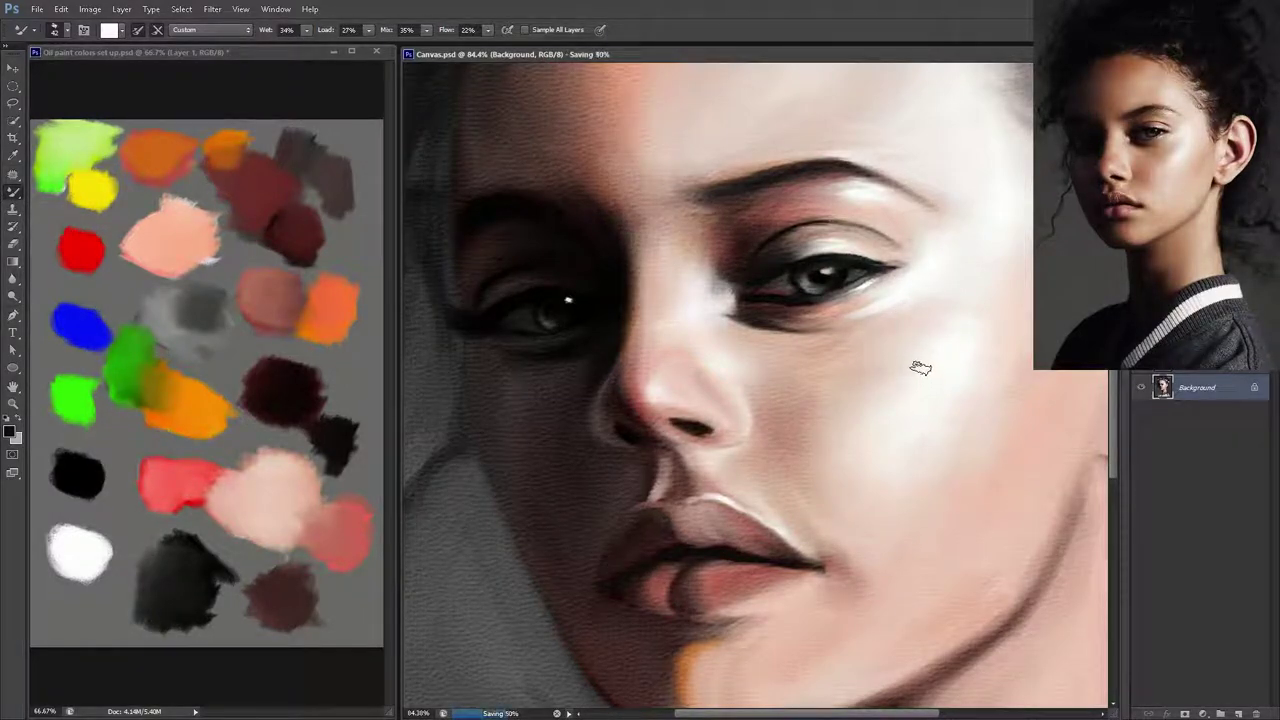
{"action": "right_click", "coordinate": [915, 303], "text": "alt"}
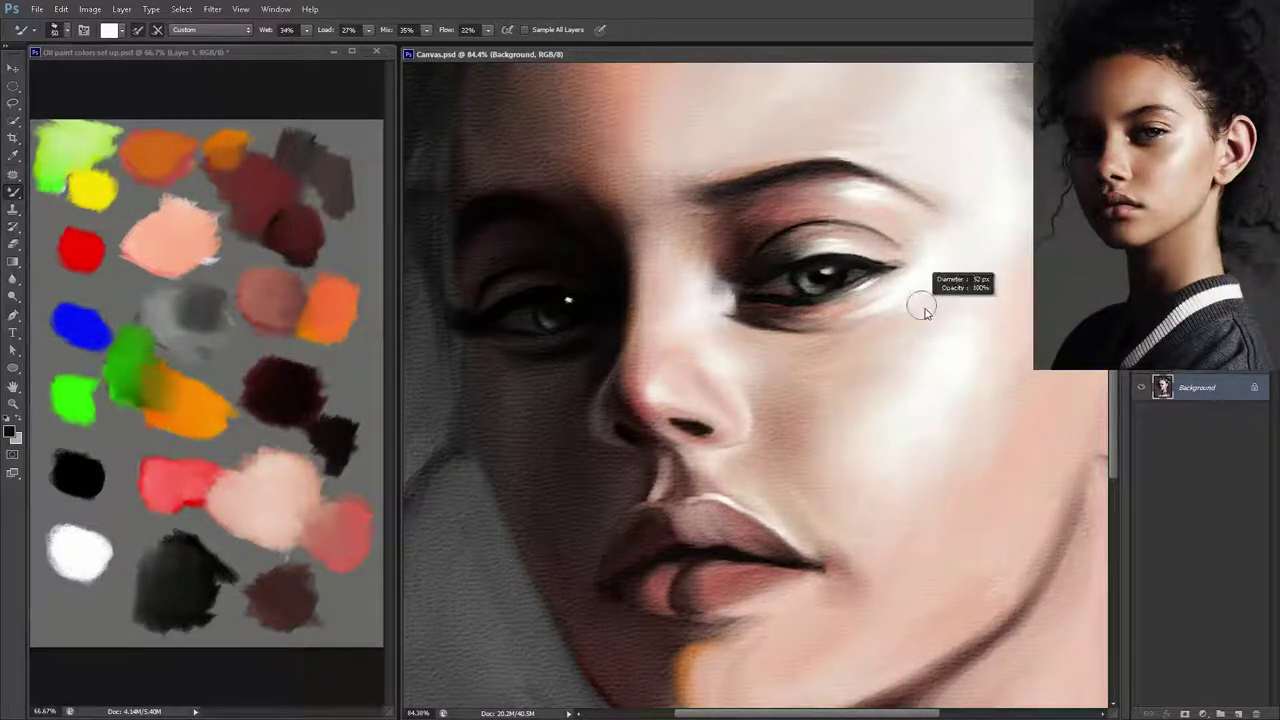
- Paint a tan stroke below the right eye's outer corner, merge it and blend it into the skin
{"action": "left_click", "coordinate": [789, 408], "text": "alt"}
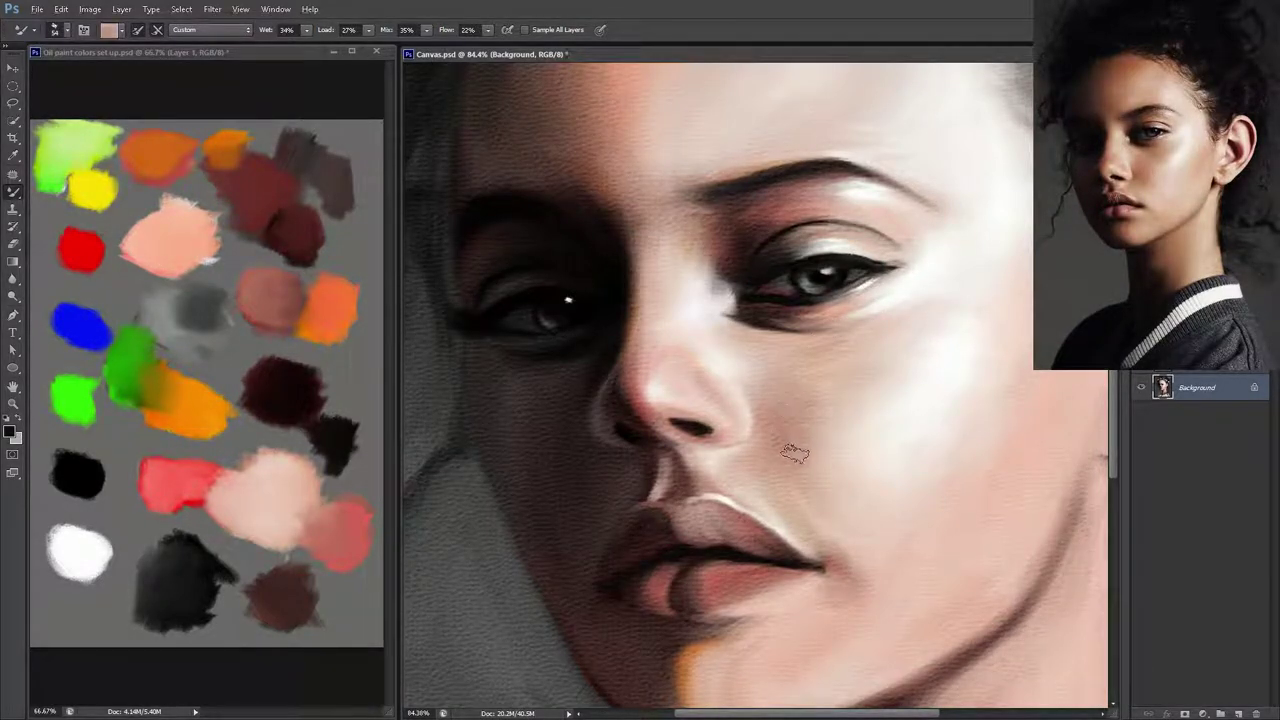
{"action": "key", "text": "ctrl+shift+alt+n"}
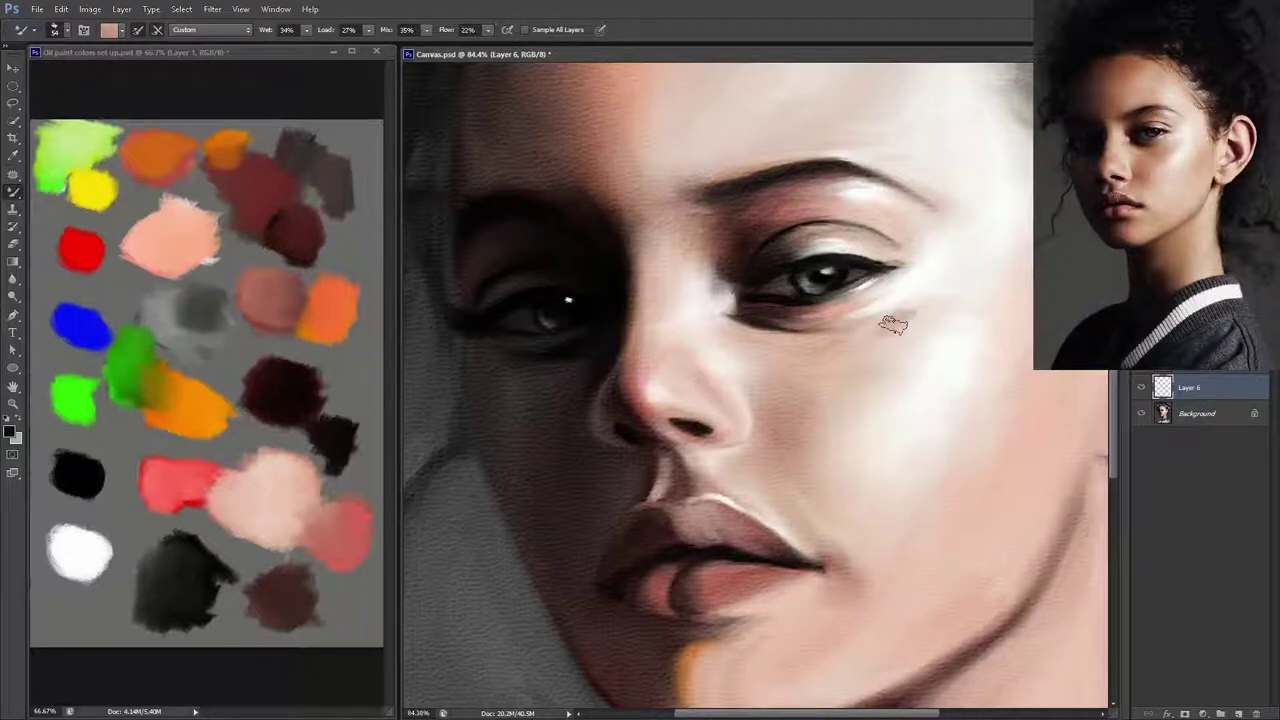
{"action": "mouse_move", "coordinate": [914, 311]}
{"action": "left_mouse_down"}
{"action": "mouse_move", "coordinate": [905, 326]}
{"action": "mouse_move", "coordinate": [931, 311]}
{"action": "left_mouse_up"}
{"action": "key", "text": "ctrl+e"}
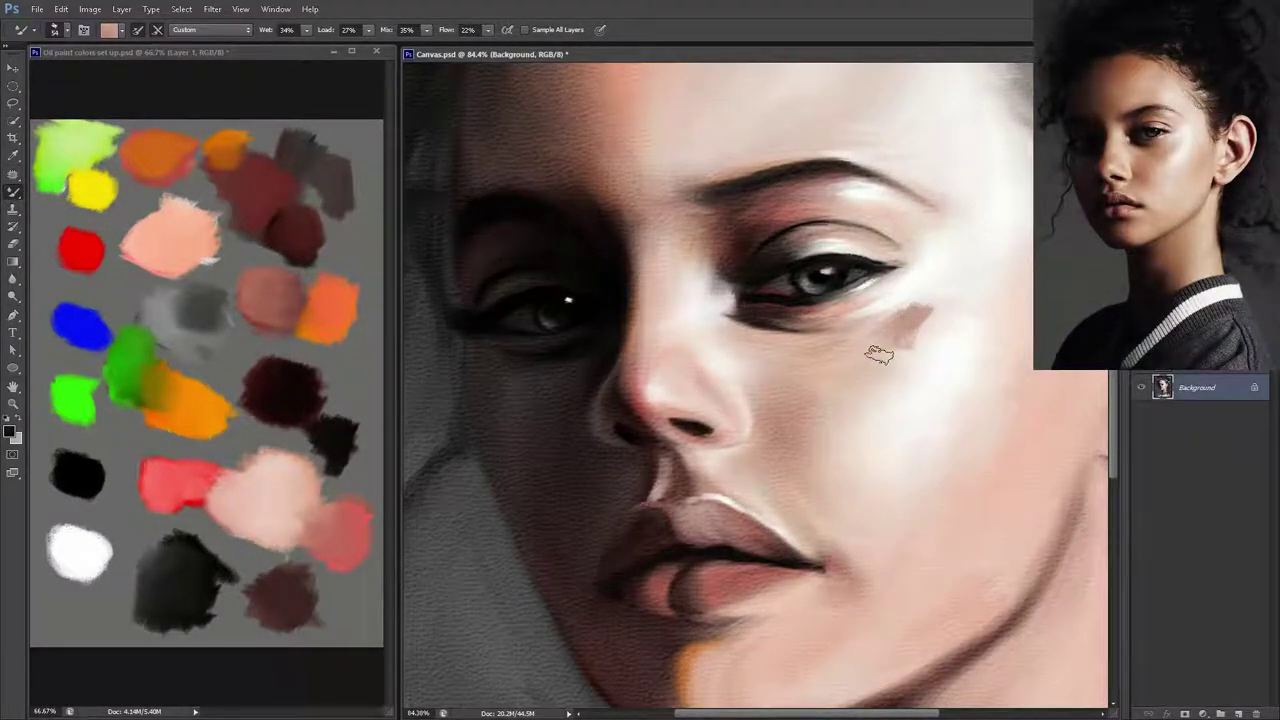
{"action": "mouse_move", "coordinate": [879, 355]}
{"action": "left_mouse_down"}
{"action": "mouse_move", "coordinate": [928, 306]}
{"action": "mouse_move", "coordinate": [885, 323]}
{"action": "mouse_move", "coordinate": [926, 291]}
{"action": "mouse_move", "coordinate": [889, 349]}
{"action": "mouse_move", "coordinate": [920, 323]}
{"action": "mouse_move", "coordinate": [879, 335]}
{"action": "mouse_move", "coordinate": [880, 366]}
{"action": "mouse_move", "coordinate": [948, 300]}
{"action": "mouse_move", "coordinate": [917, 307]}
{"action": "mouse_move", "coordinate": [897, 294]}
{"action": "mouse_move", "coordinate": [843, 366]}
{"action": "mouse_move", "coordinate": [971, 303]}
{"action": "mouse_move", "coordinate": [935, 339]}
{"action": "mouse_move", "coordinate": [943, 294]}
{"action": "mouse_move", "coordinate": [851, 366]}
{"action": "mouse_move", "coordinate": [846, 343]}
{"action": "mouse_move", "coordinate": [880, 326]}
{"action": "mouse_move", "coordinate": [854, 397]}
{"action": "mouse_move", "coordinate": [954, 297]}
{"action": "mouse_move", "coordinate": [871, 403]}
{"action": "mouse_move", "coordinate": [965, 304]}
{"action": "mouse_move", "coordinate": [926, 397]}
{"action": "mouse_move", "coordinate": [963, 266]}
{"action": "left_mouse_up"}
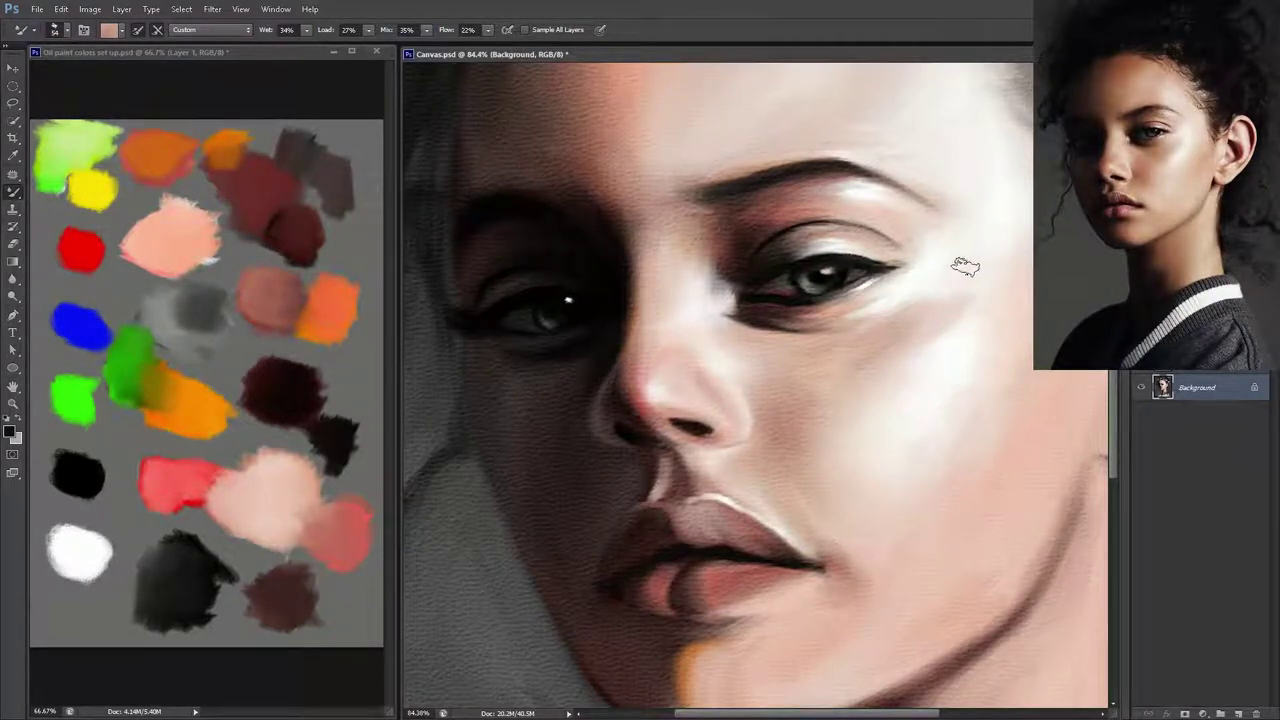
{"action": "left_click", "coordinate": [963, 284], "text": "alt"}
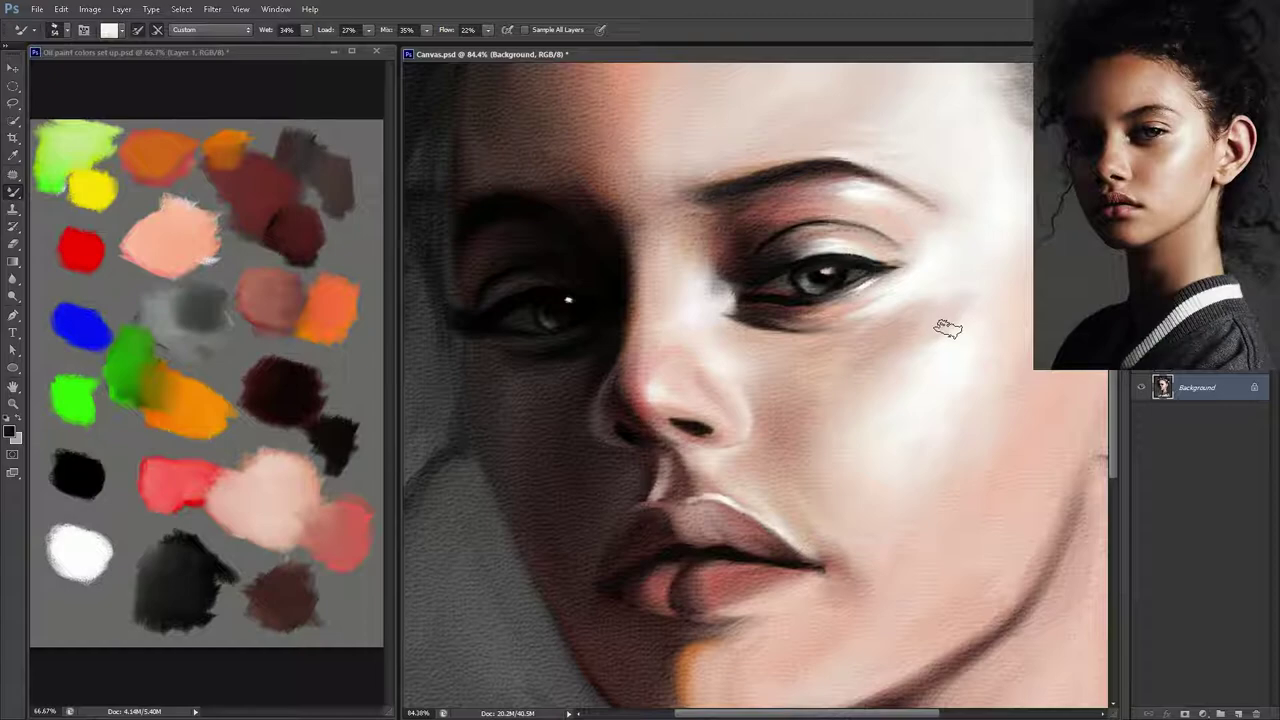
- Dismiss the locked-layer error and soften the skin over the brow, saving before and after
{"action": "key", "text": "ctrl+shift+alt+n"}
{"action": "key", "text": "ctrl+z"}
{"action": "left_click", "coordinate": [952, 311], "text": "ctrl"}
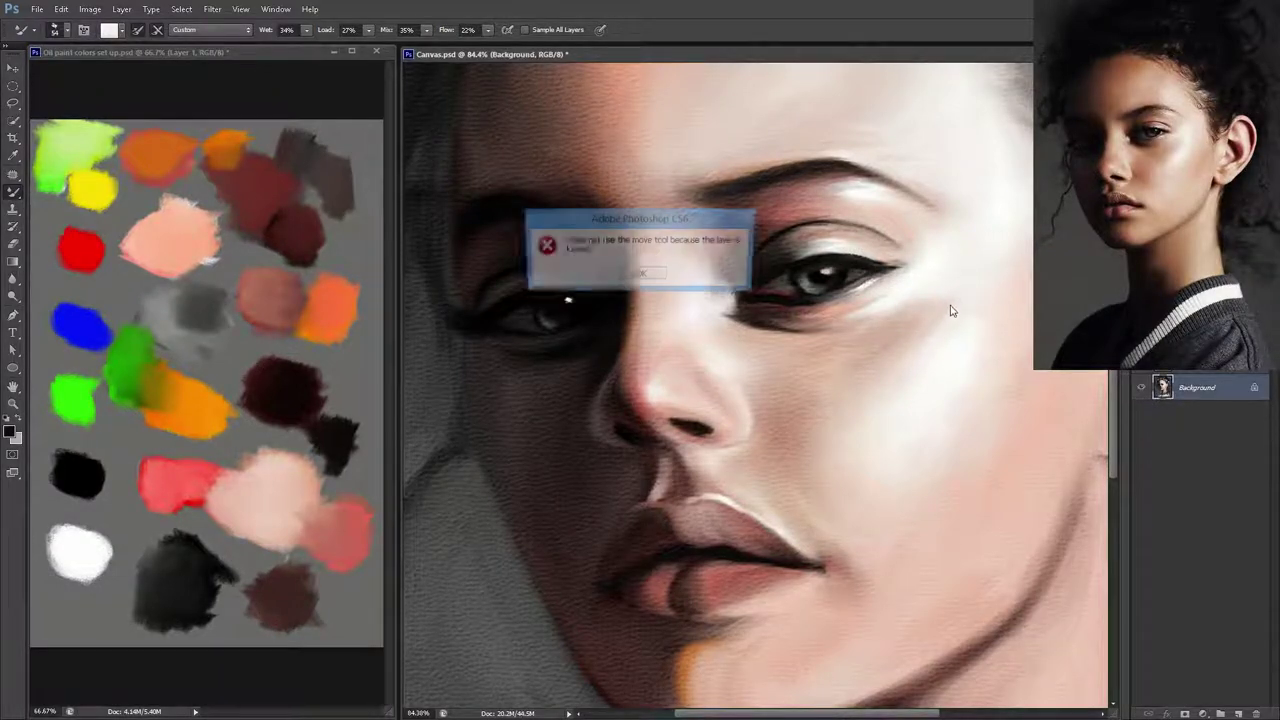
{"action": "left_click", "coordinate": [646, 275]}
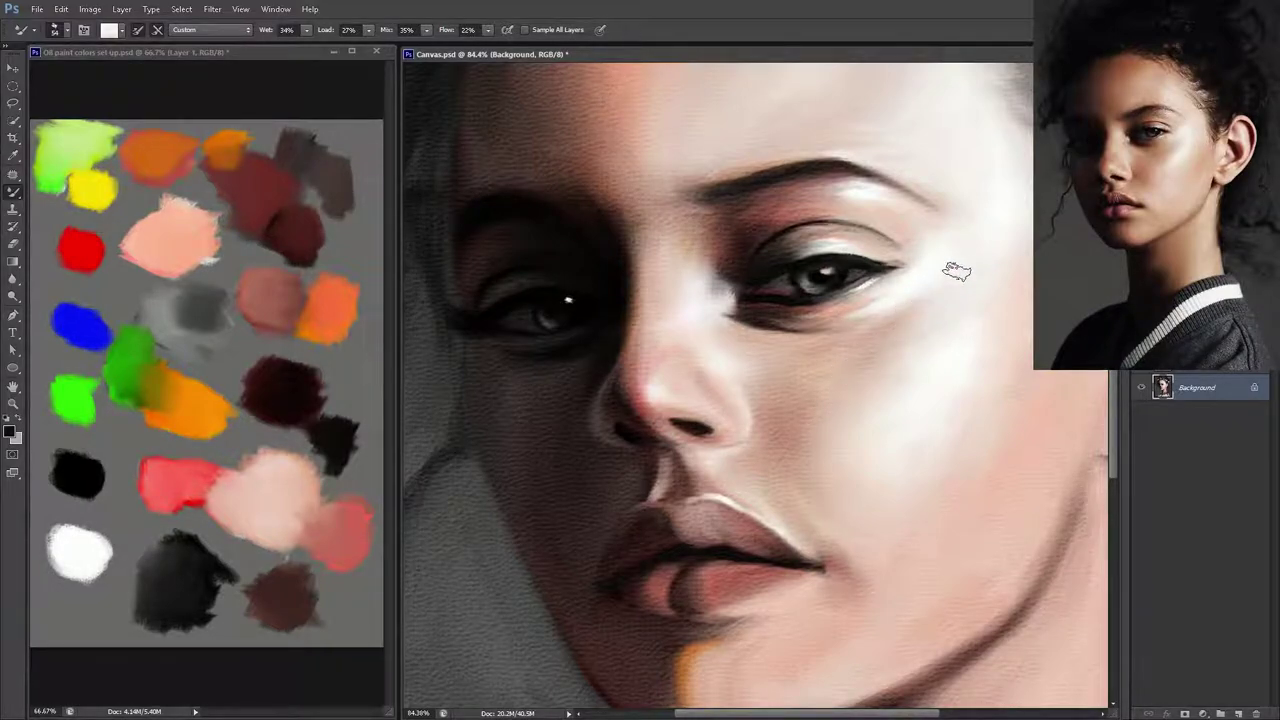
{"action": "key", "text": "ctrl+s"}
{"action": "key", "text": "ctrl+s"}
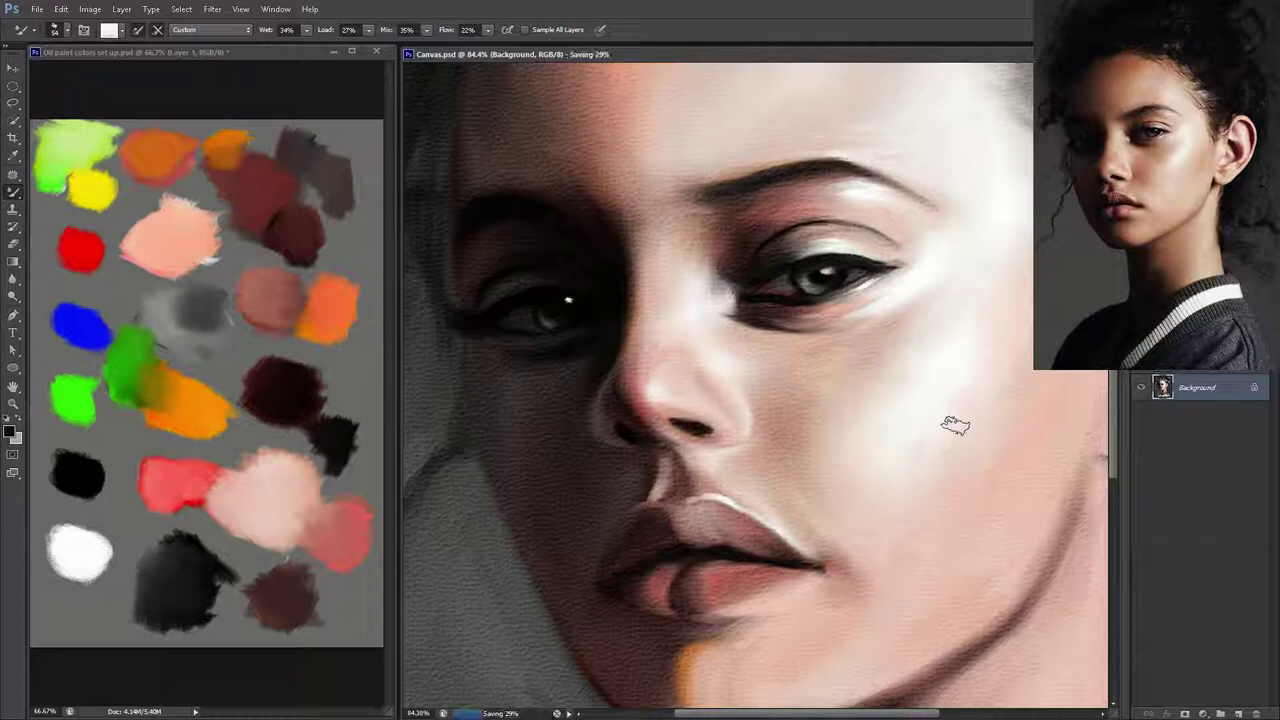
{"action": "left_click_drag", "start_coordinate": [873, 200], "coordinate": [818, 198]}
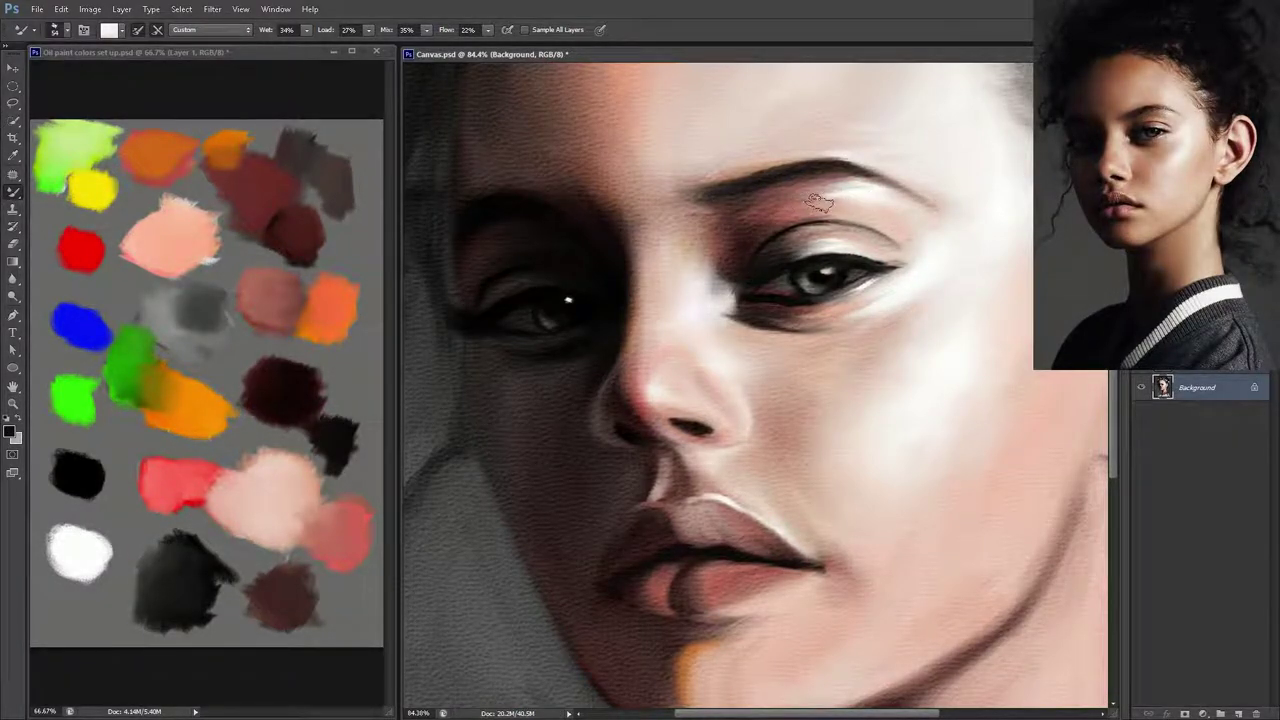
{"action": "key", "text": "ctrl+s"}
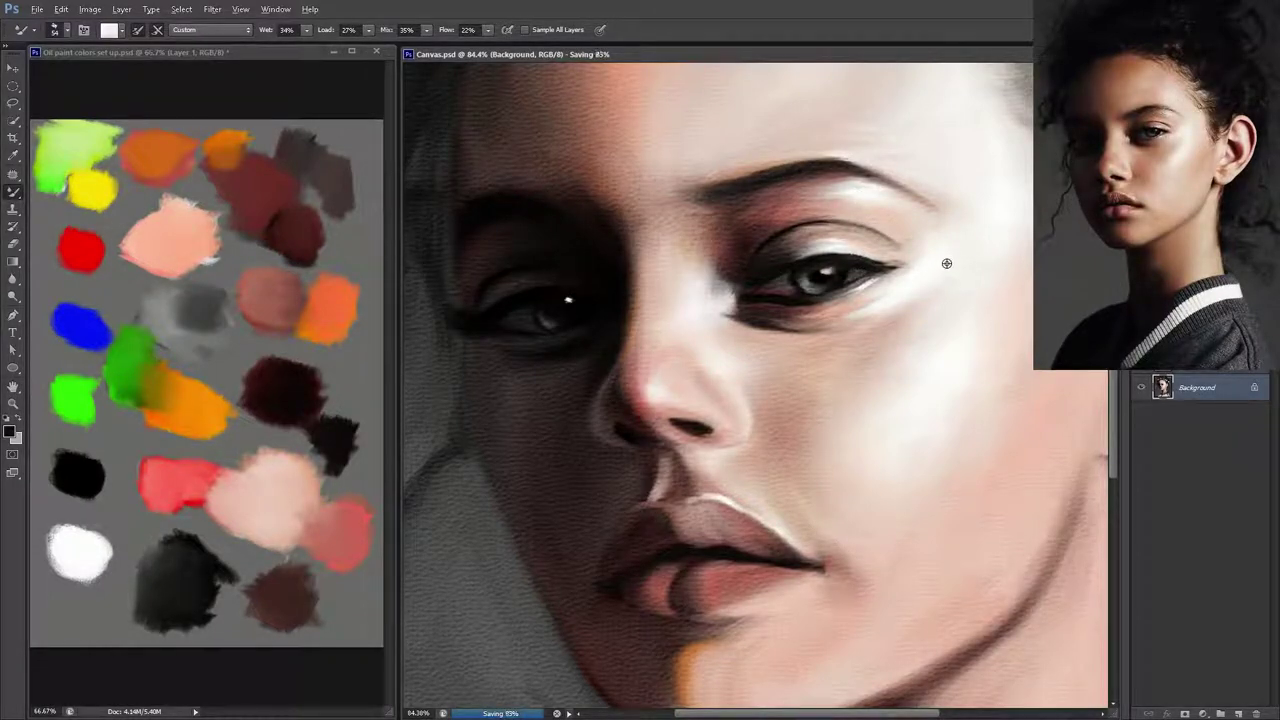
- Paint a pinkish highlight along the upper eyelid crease on a new layer and merge it
{"action": "key", "text": "ctrl+shift+alt+n"}
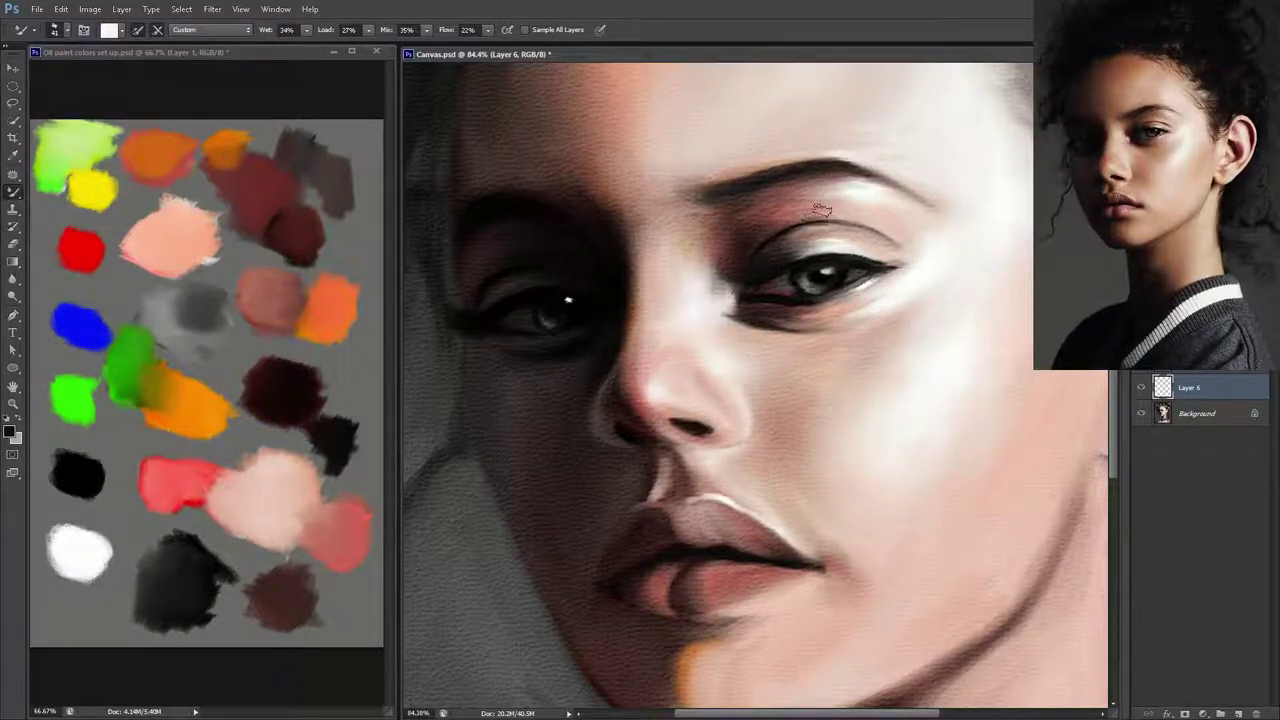
{"action": "left_click_drag", "start_coordinate": [806, 216], "coordinate": [851, 215]}
{"action": "key", "text": "ctrl+e"}
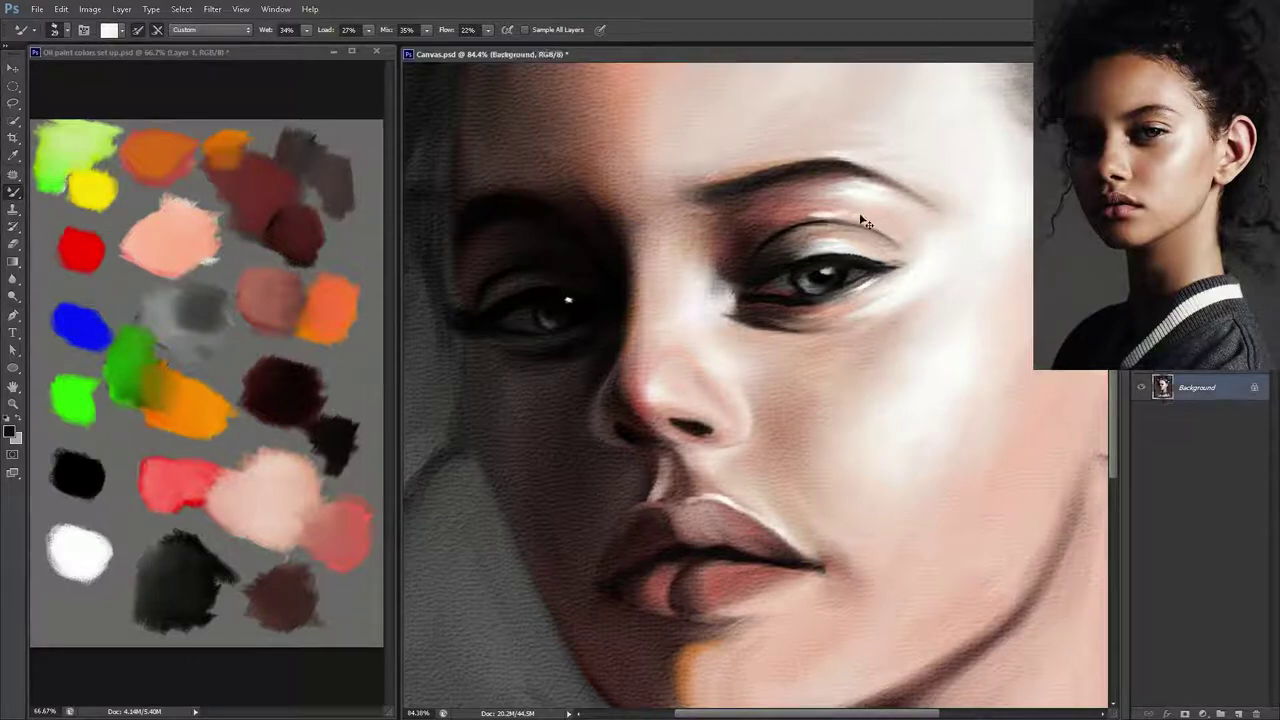
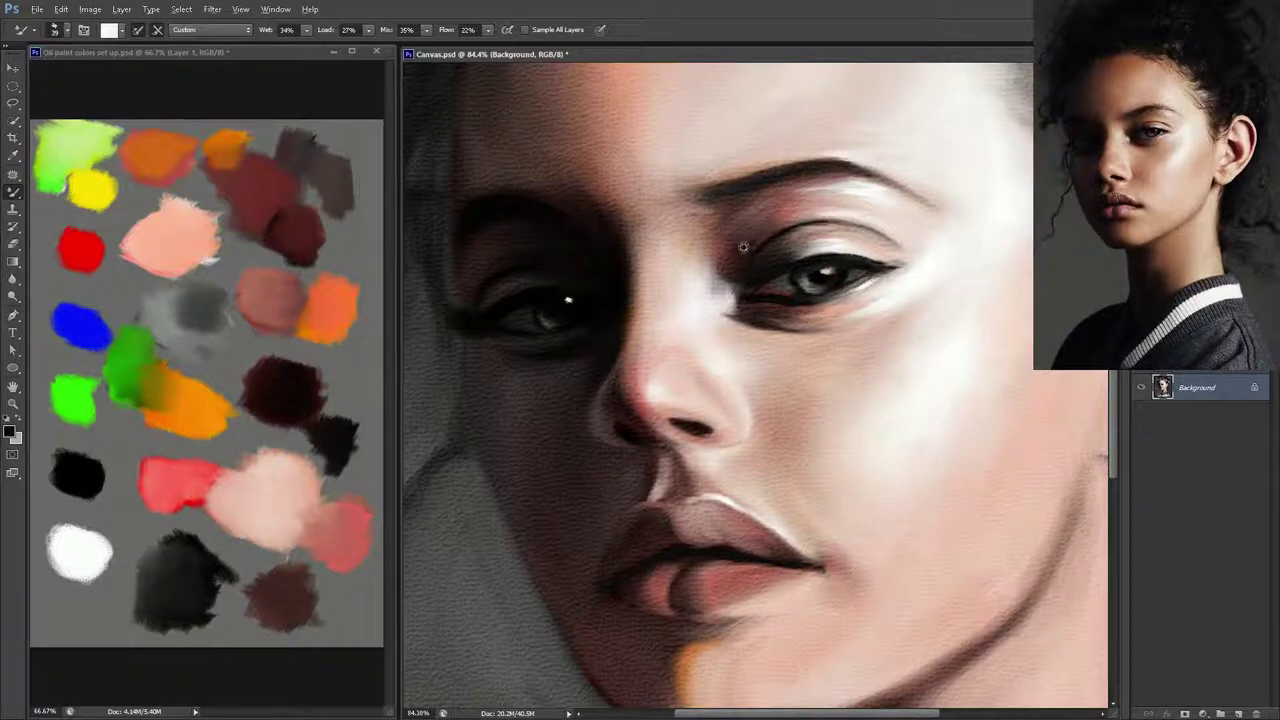
- Darken the right eye's upper-eyelid crease with dark brown paint, blend it toward the brow, and save
{"action": "left_click", "coordinate": [743, 247], "text": "alt"}
{"action": "key", "text": "ctrl+shift+alt+n"}
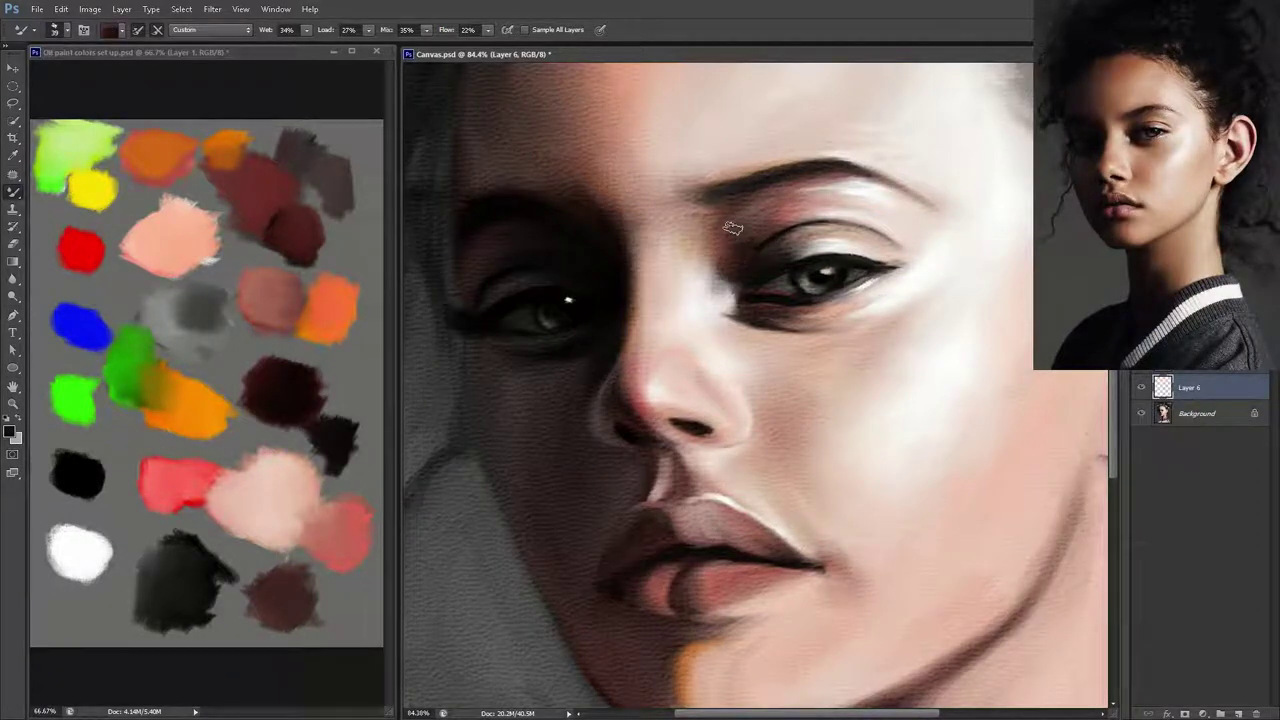
{"action": "key", "text": "ctrl+e"}
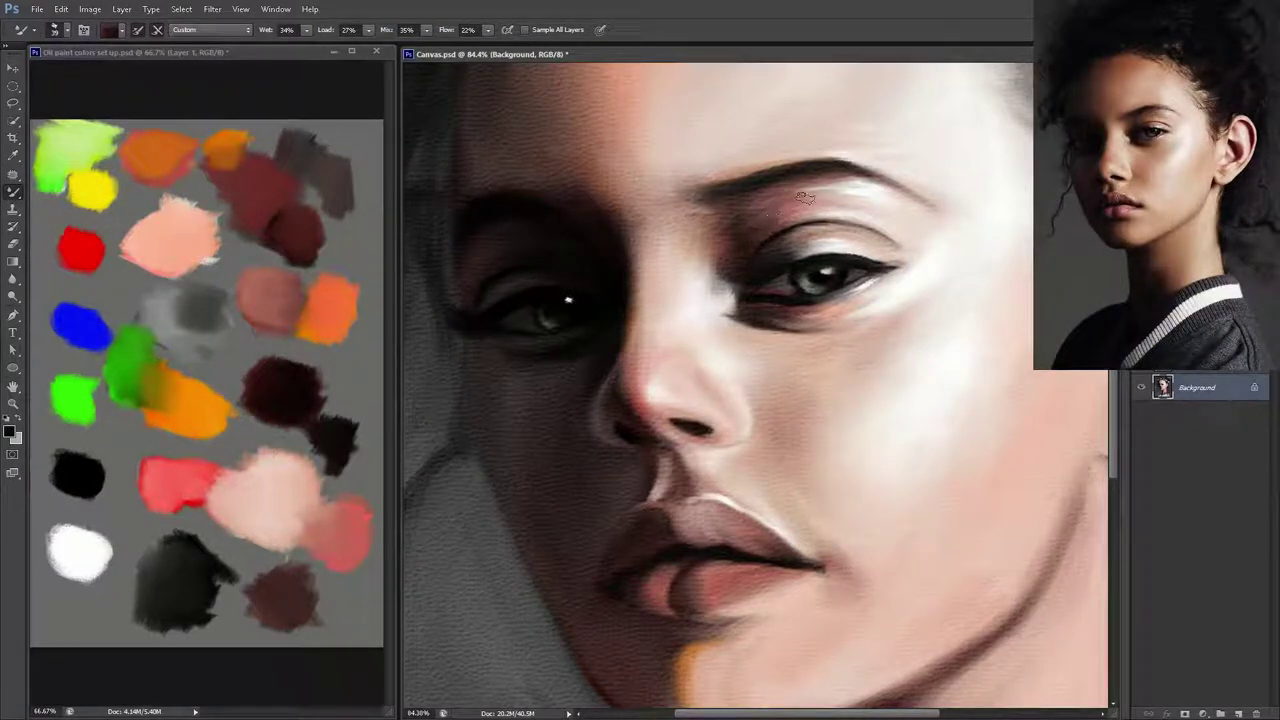
{"action": "mouse_move", "coordinate": [782, 210]}
{"action": "left_mouse_down"}
{"action": "mouse_move", "coordinate": [748, 243]}
{"action": "mouse_move", "coordinate": [723, 214]}
{"action": "mouse_move", "coordinate": [729, 243]}
{"action": "mouse_move", "coordinate": [747, 200]}
{"action": "mouse_move", "coordinate": [760, 236]}
{"action": "mouse_move", "coordinate": [803, 196]}
{"action": "left_mouse_up"}
{"action": "left_click_drag", "start_coordinate": [776, 211], "coordinate": [761, 261]}
{"action": "left_click_drag", "start_coordinate": [761, 261], "coordinate": [809, 202]}
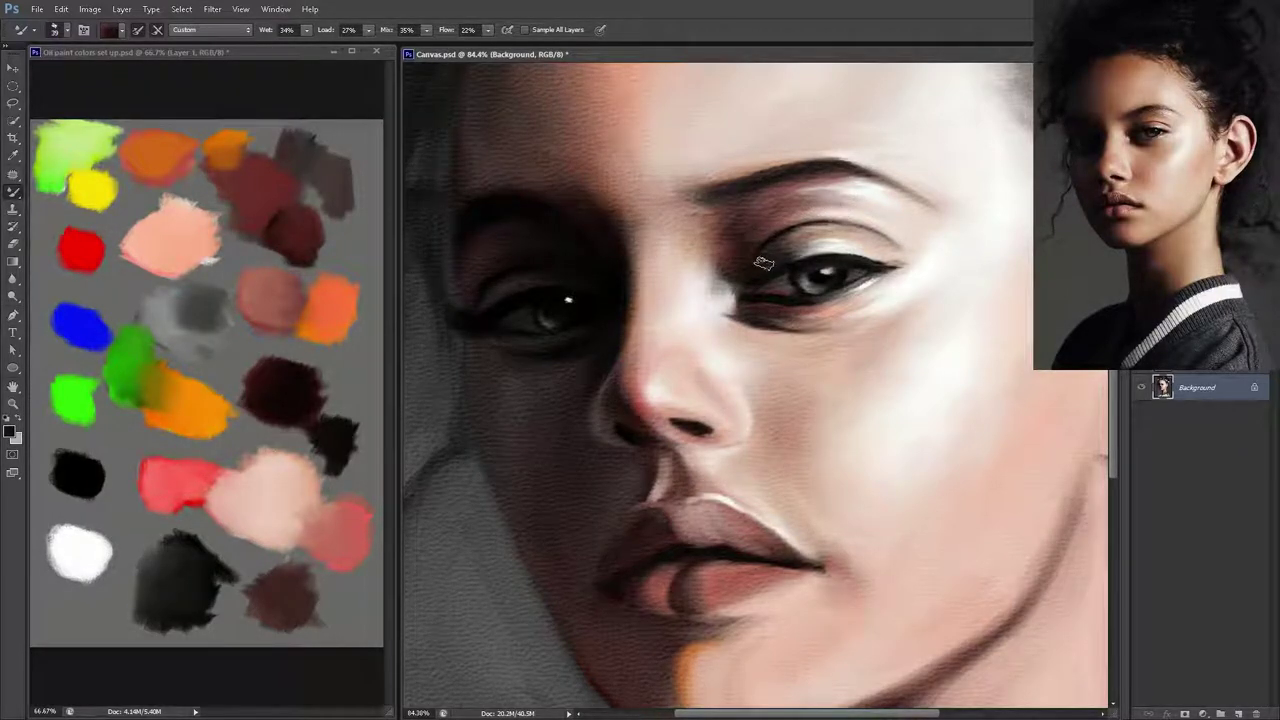
{"action": "key", "text": "ctrl+s"}
{"action": "mouse_move", "coordinate": [971, 391]}
{"action": "left_mouse_down"}
{"action": "mouse_move", "coordinate": [991, 354]}
{"action": "mouse_move", "coordinate": [974, 363]}
{"action": "mouse_move", "coordinate": [990, 359]}
{"action": "left_mouse_up"}
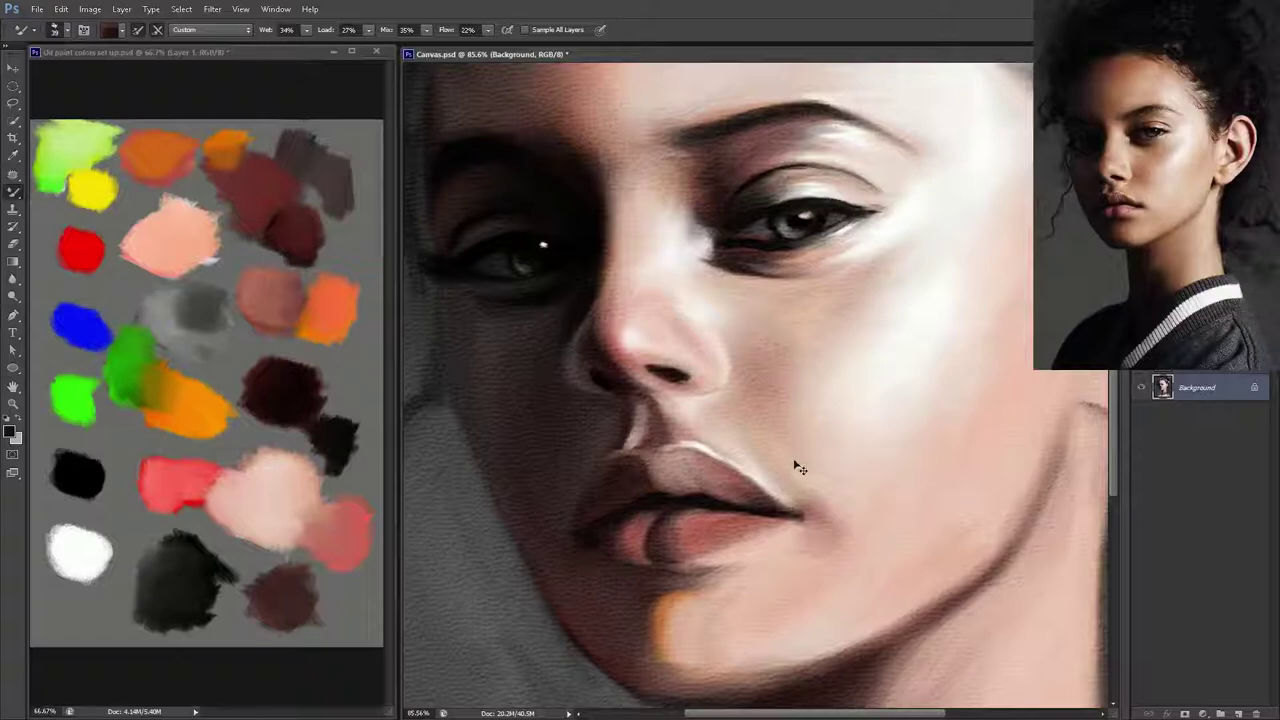
- Lighten the right upper eyelid below the crease with a light skin tone, then save
{"action": "key", "text": "ctrl+s"}
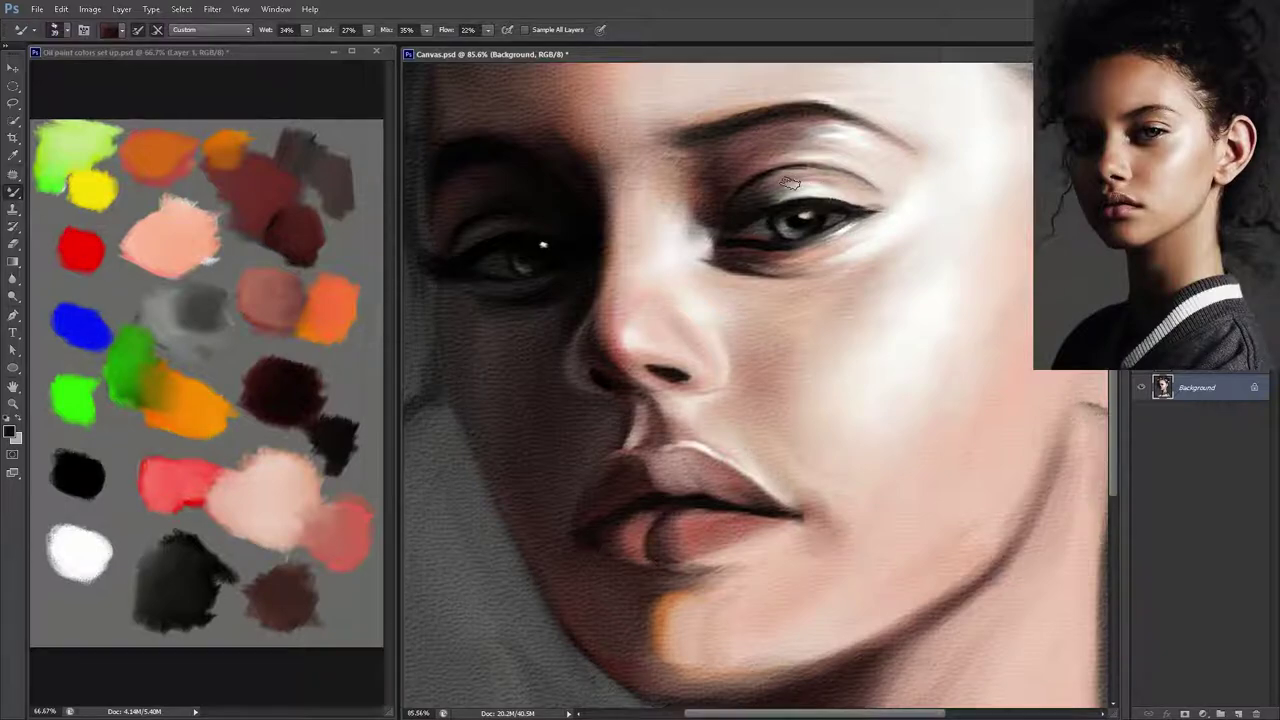
{"action": "left_click", "coordinate": [847, 251], "text": "alt"}
{"action": "key", "text": "ctrl+shift+alt+n"}
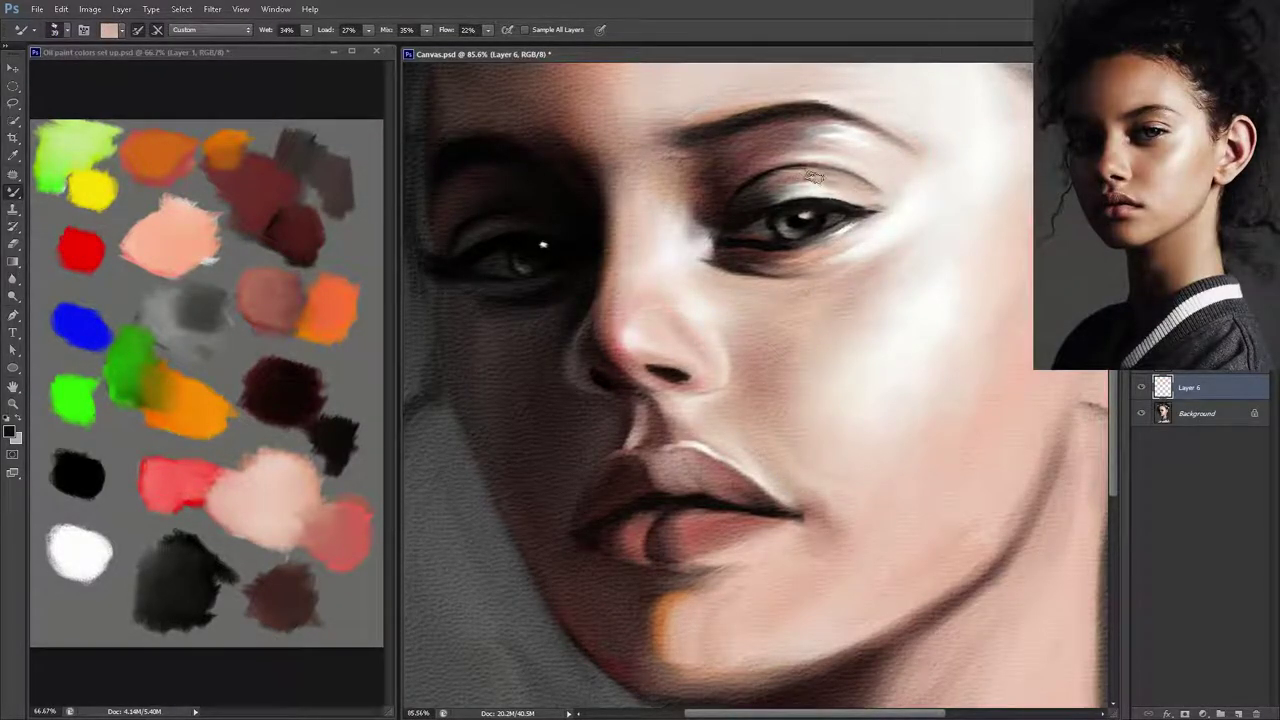
{"action": "key", "text": "ctrl+e"}
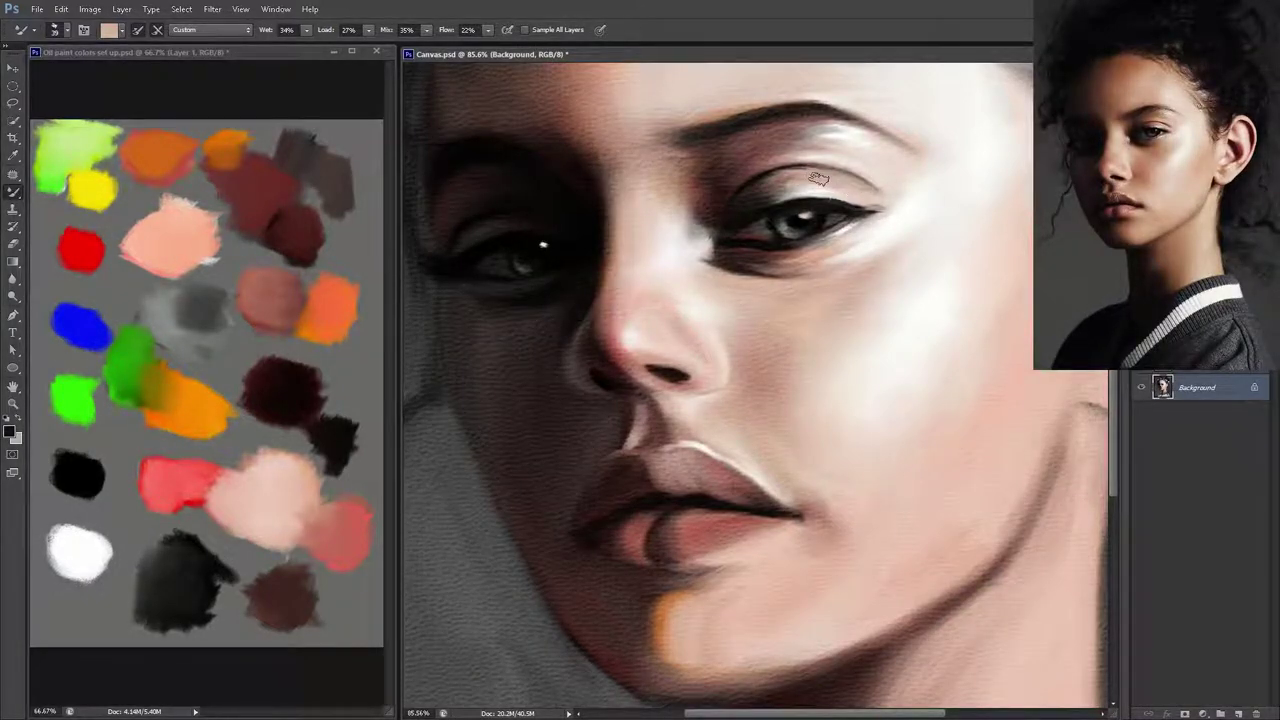
{"action": "left_click_drag", "start_coordinate": [790, 182], "coordinate": [852, 191]}
{"action": "key", "text": "ctrl+s"}
- Shrink the brush for finer eyelid detail, save, and zoom out to the whole face
{"action": "key", "text": "ctrl+alt+shift+n"}
{"action": "left_click_drag", "start_coordinate": [831, 183], "coordinate": [816, 170]}
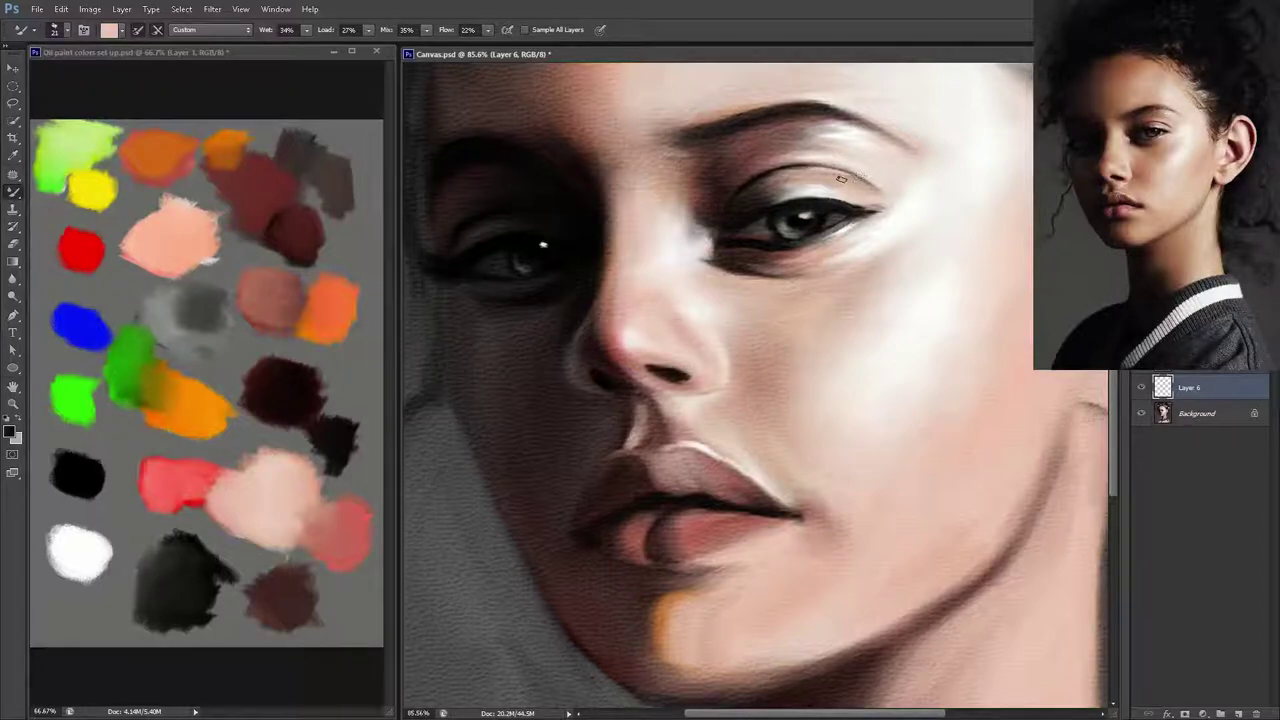
{"action": "key", "text": "ctrl+e"}
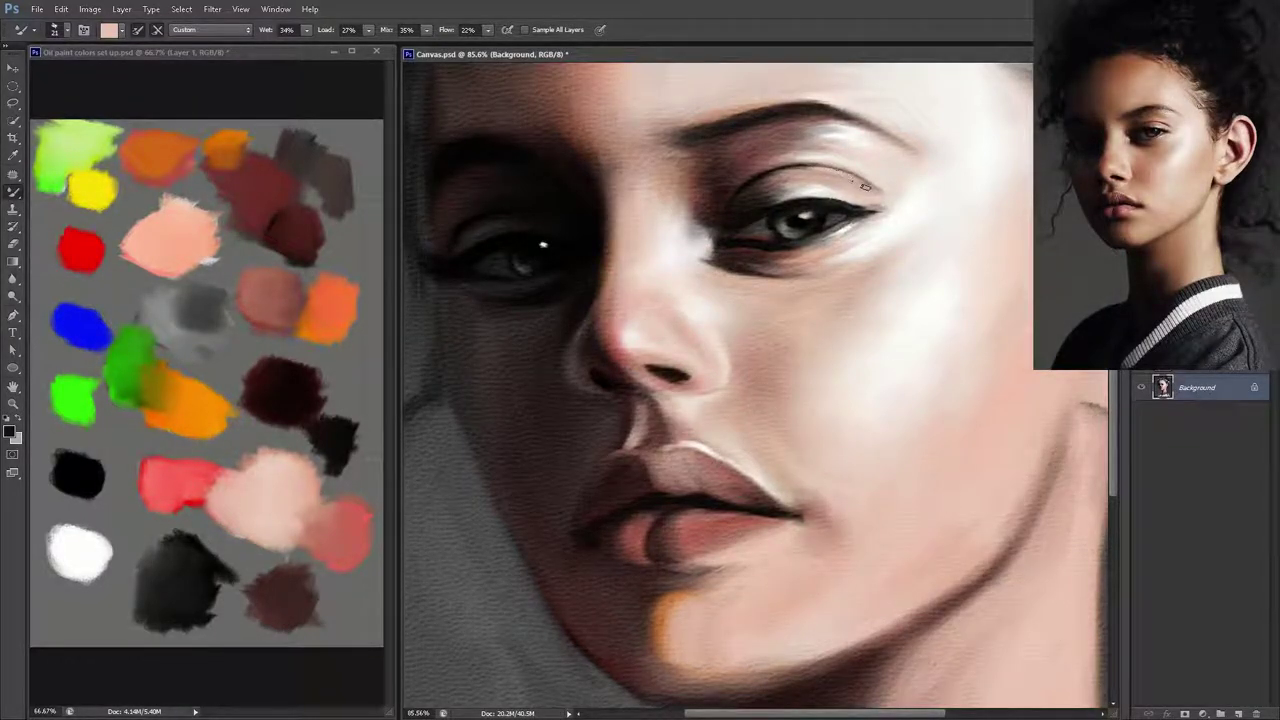
{"action": "key", "text": "ctrl+s"}
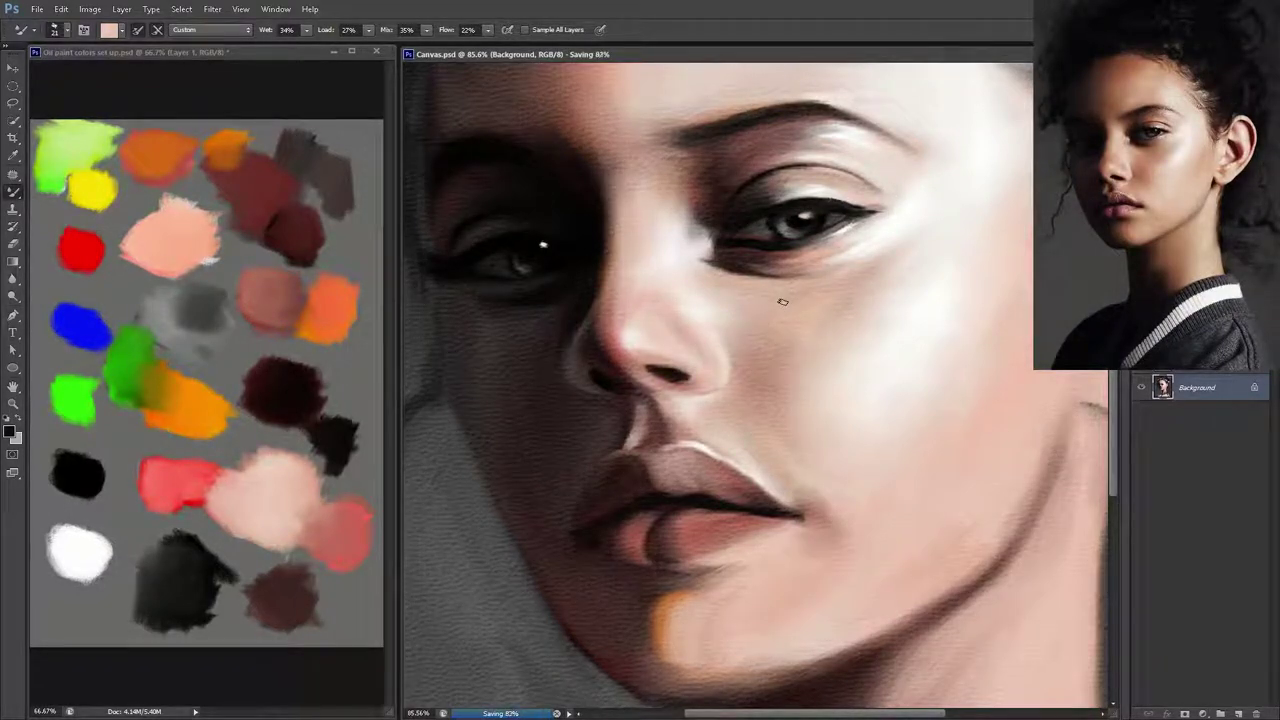
{"action": "mouse_move", "coordinate": [902, 147]}
{"action": "left_mouse_down"}
{"action": "mouse_move", "coordinate": [856, 179]}
{"action": "mouse_move", "coordinate": [737, 187]}
{"action": "left_mouse_up"}
{"action": "key", "text": "ctrl+shift+alt+n"}
- Smear the inner eyebrow, then dab skin-pink paint beside the inner eye corner and save
{"action": "key", "text": "ctrl+e"}
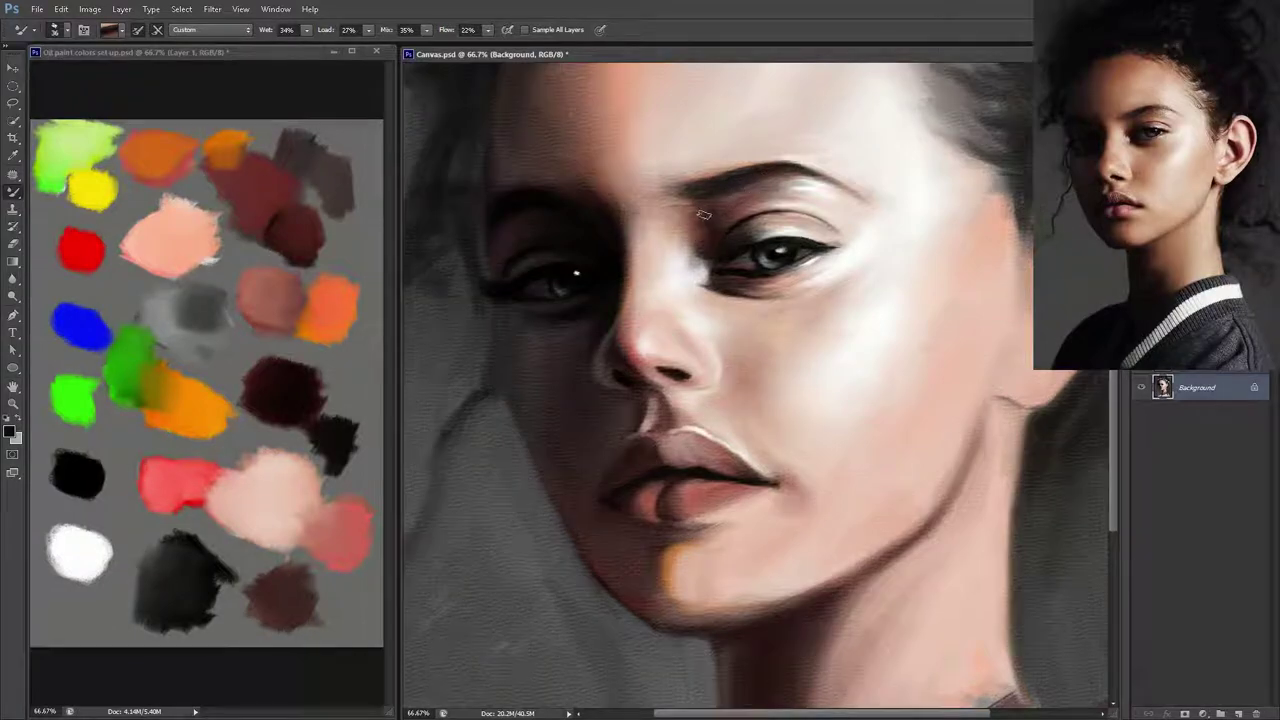
{"action": "left_click_drag", "start_coordinate": [715, 192], "coordinate": [710, 189]}
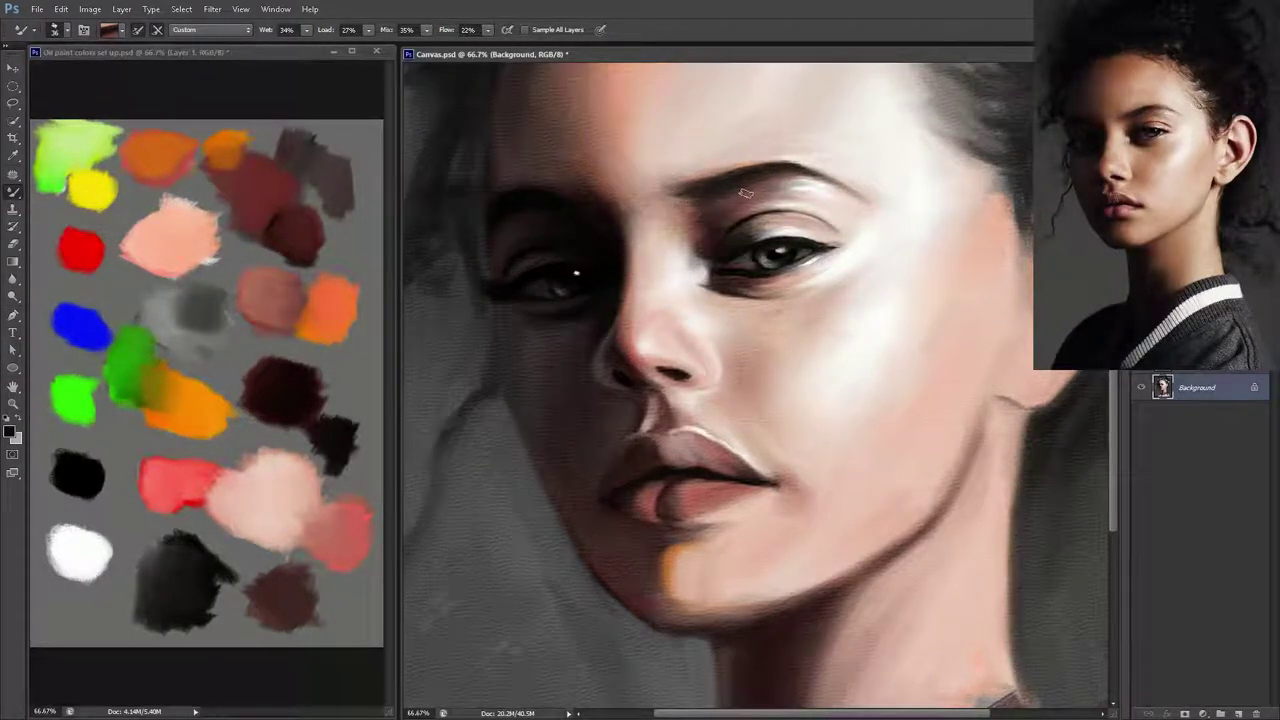
{"action": "key", "text": "ctrl+s"}
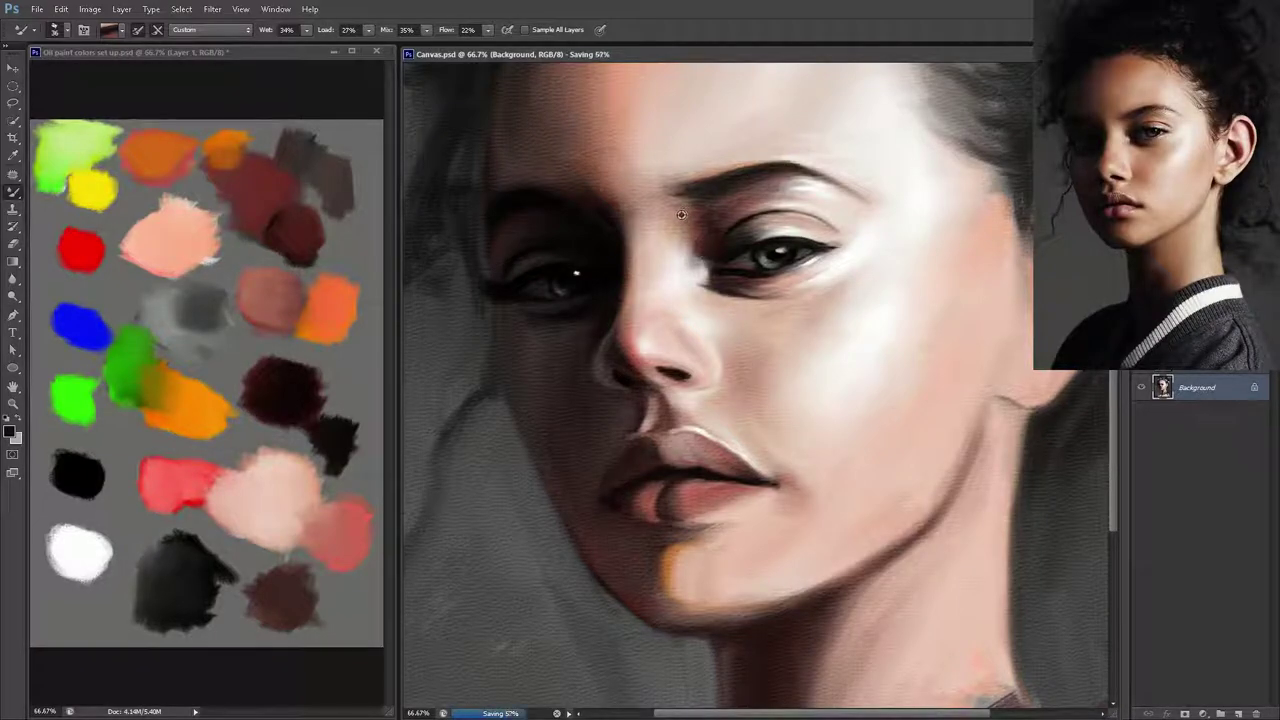
{"action": "left_click", "coordinate": [698, 252], "text": "alt"}
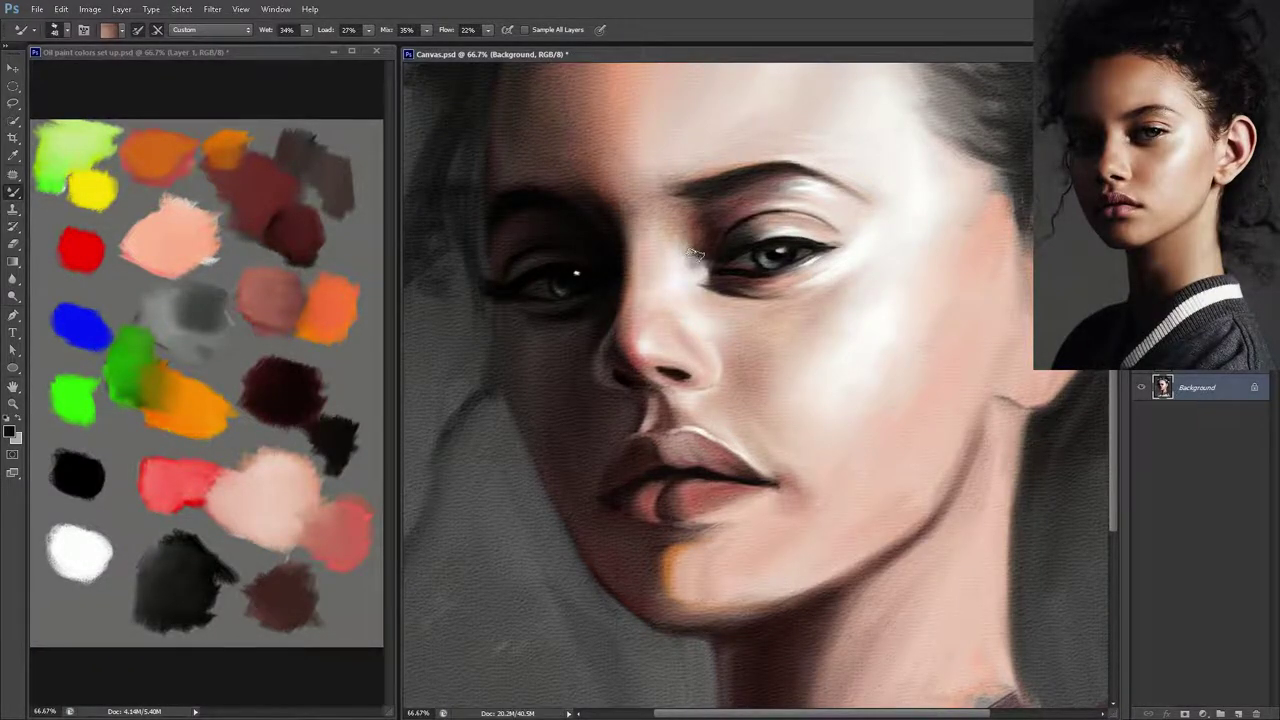
{"action": "key", "text": "ctrl+alt+shift+n"}
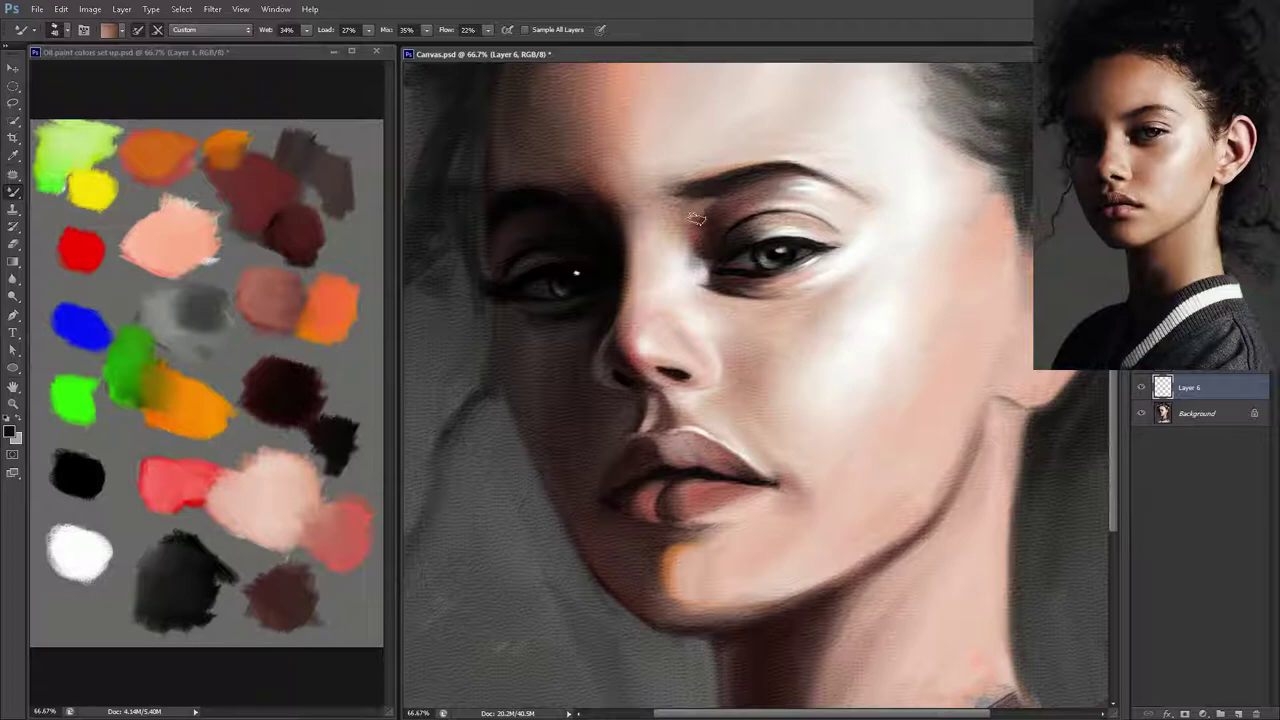
{"action": "key", "text": "ctrl+e"}
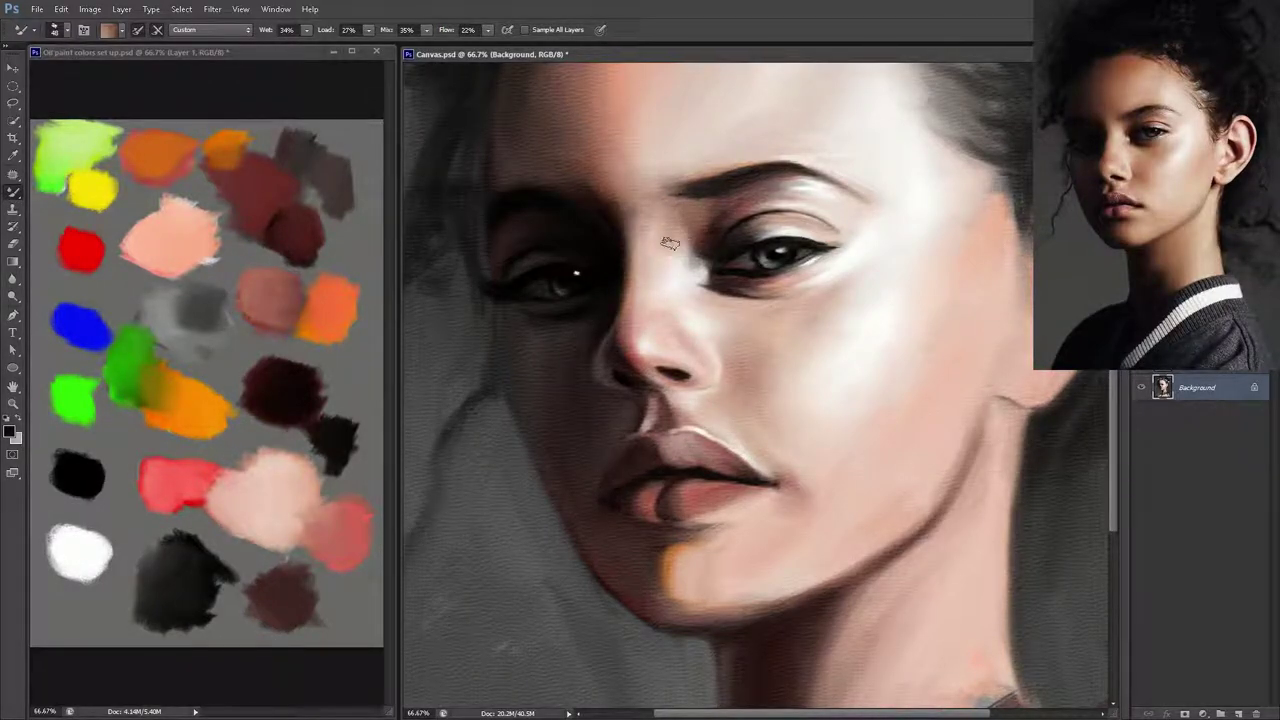
{"action": "mouse_move", "coordinate": [669, 243]}
{"action": "left_mouse_down"}
{"action": "mouse_move", "coordinate": [688, 235]}
{"action": "mouse_move", "coordinate": [695, 270]}
{"action": "mouse_move", "coordinate": [686, 257]}
{"action": "mouse_move", "coordinate": [699, 247]}
{"action": "mouse_move", "coordinate": [697, 305]}
{"action": "left_mouse_up"}
{"action": "key", "text": "ctrl+s"}
{"action": "key", "text": "ctrl+s"}
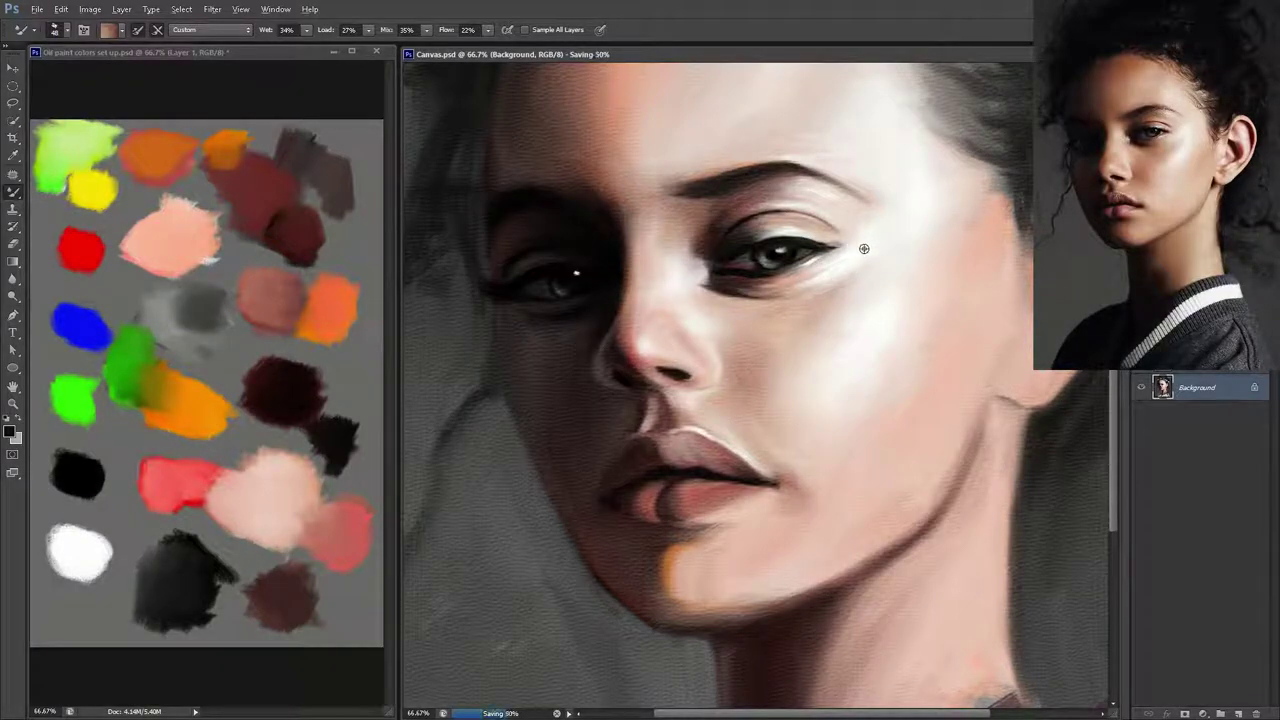
- Brush a light touch of white paint along the eyebrow and save Canvas.psd
{"action": "left_click", "coordinate": [862, 247], "text": "alt"}
{"action": "key", "text": "ctrl+shift+alt+n"}
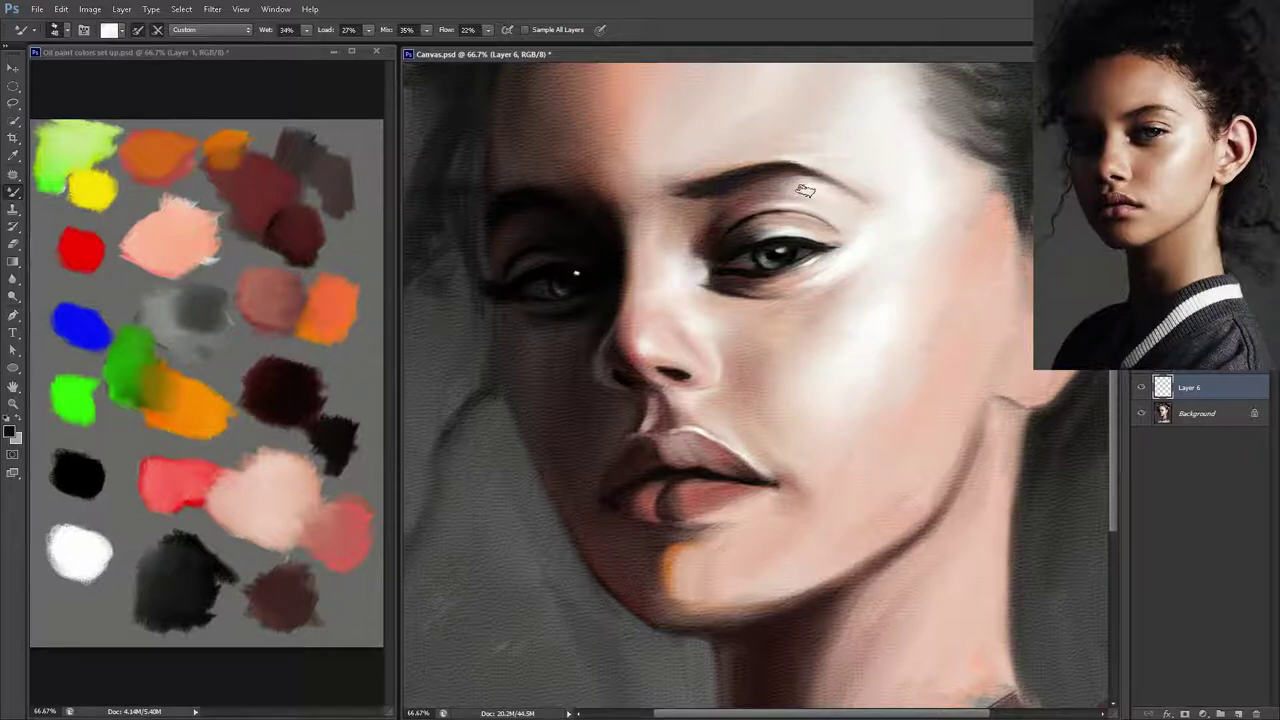
{"action": "key", "text": "ctrl+e"}
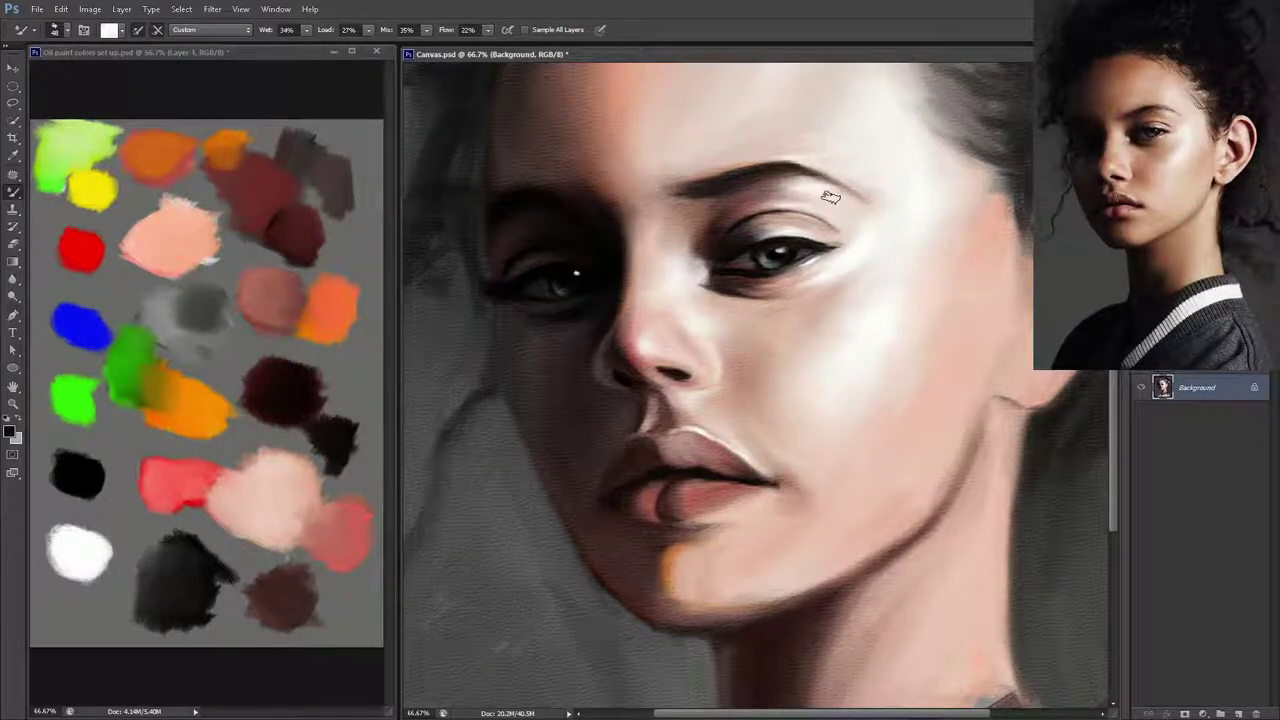
{"action": "key", "text": "ctrl+s"}
{"action": "left_click_drag", "start_coordinate": [785, 205], "coordinate": [771, 203]}
{"action": "key", "text": "ctrl+s"}
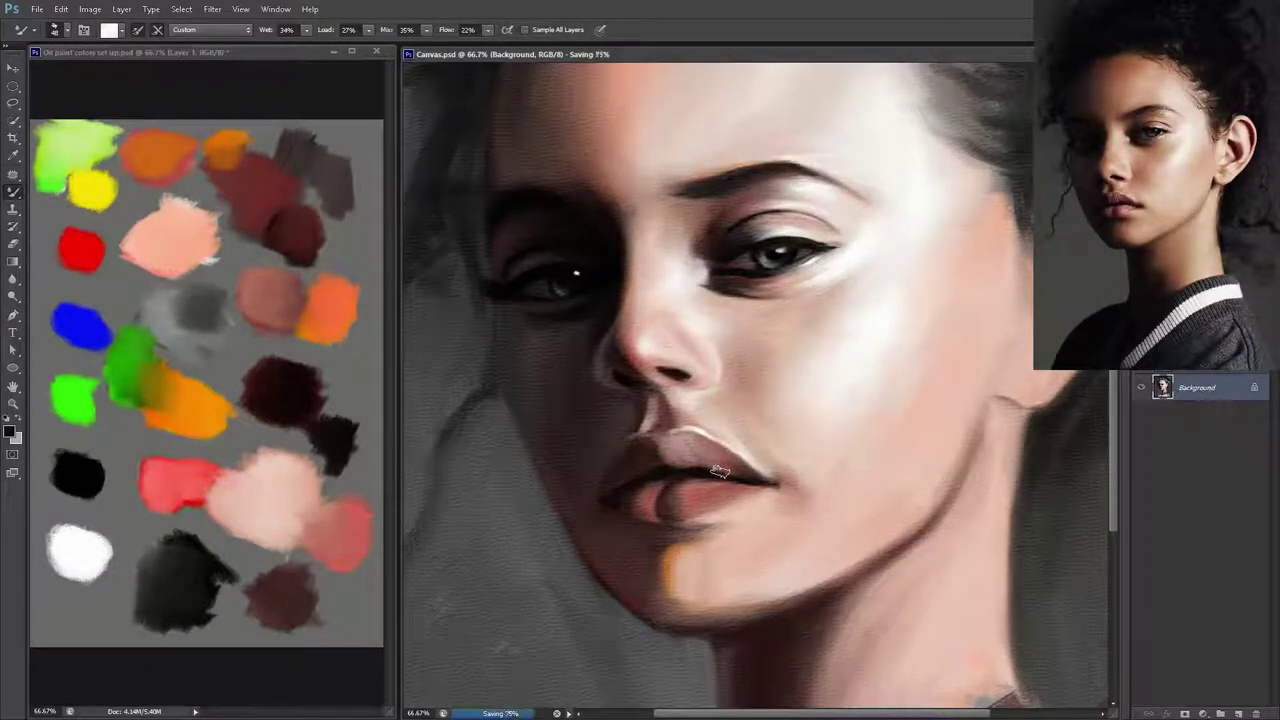
- Dab orange-peach palette paint at the inner brow and blend it toward the inner eye corner
{"action": "left_click", "coordinate": [335, 310], "text": "alt"}
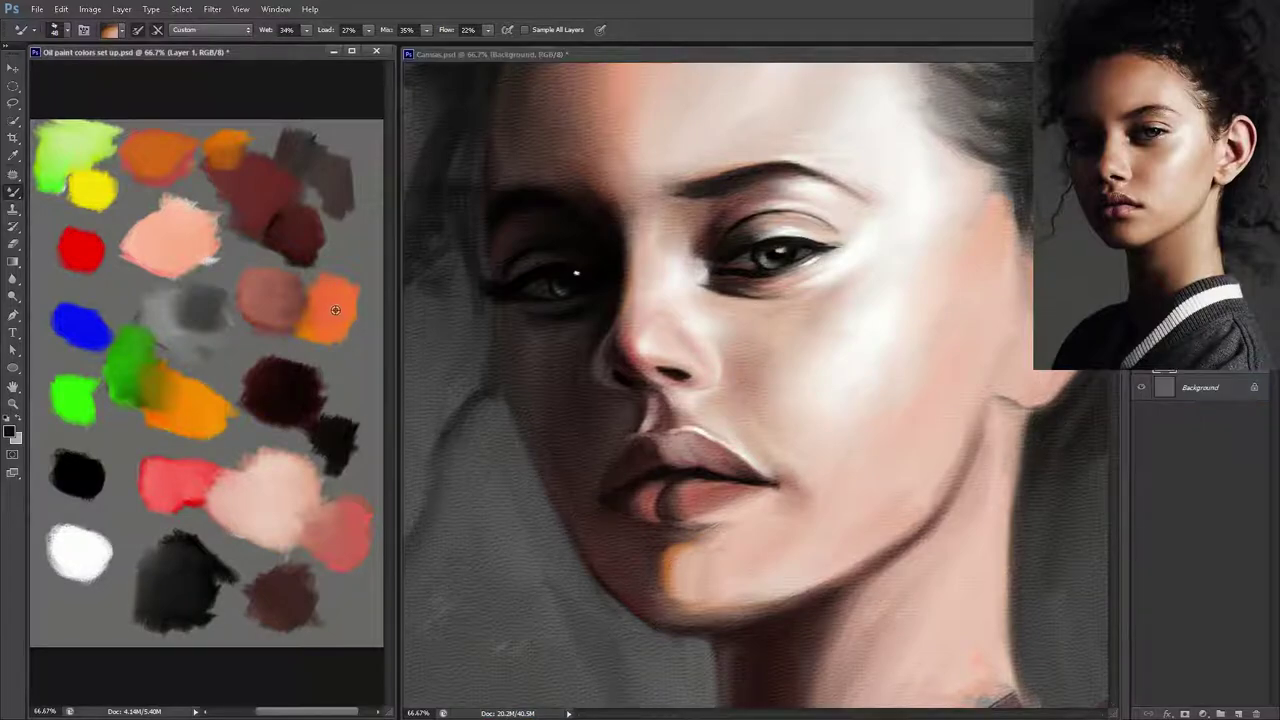
{"action": "left_click", "coordinate": [333, 310], "text": "alt"}
{"action": "left_click", "coordinate": [812, 404]}
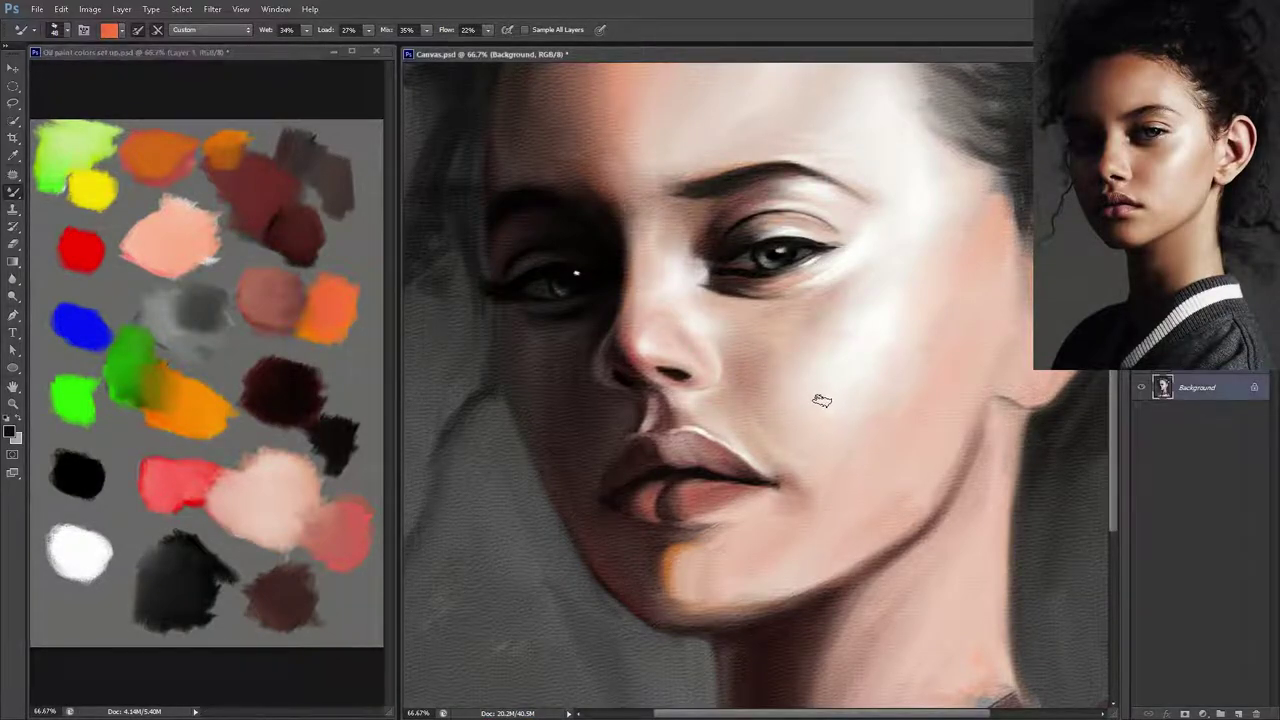
{"action": "key", "text": "ctrl+shift+alt+n"}
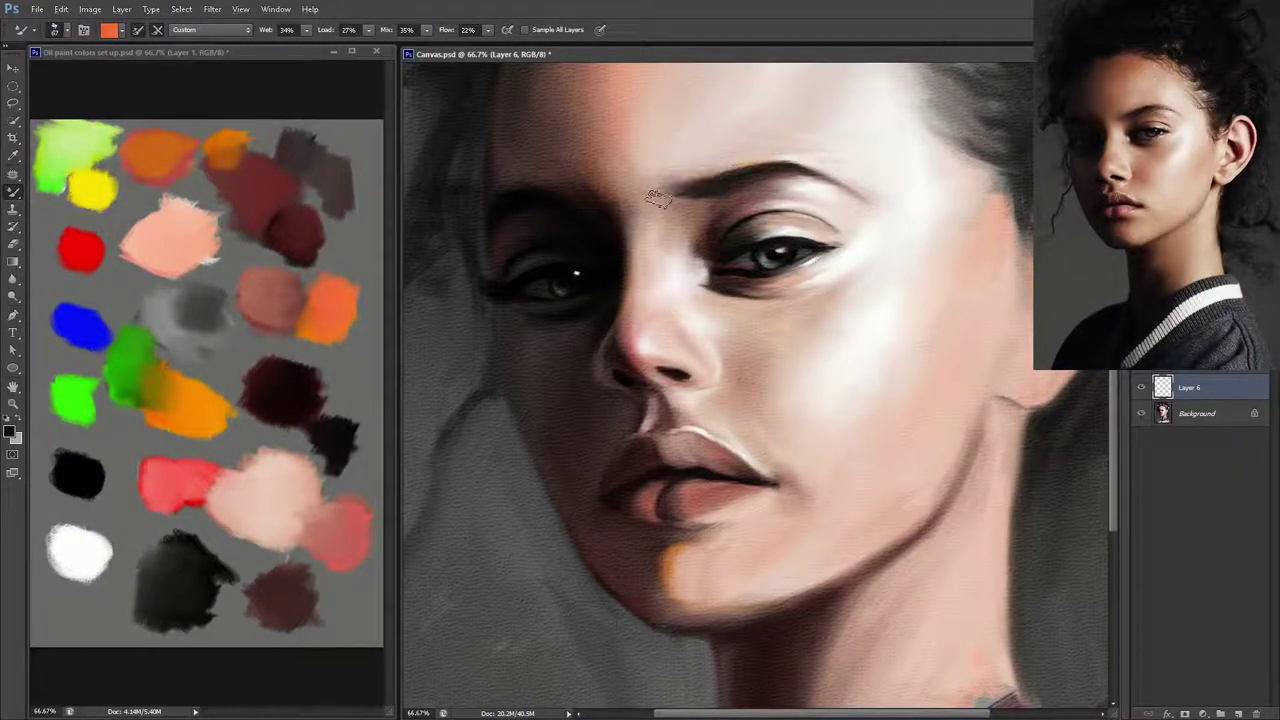
{"action": "left_click_drag", "start_coordinate": [664, 205], "coordinate": [652, 195]}
{"action": "key", "text": "ctrl+e"}
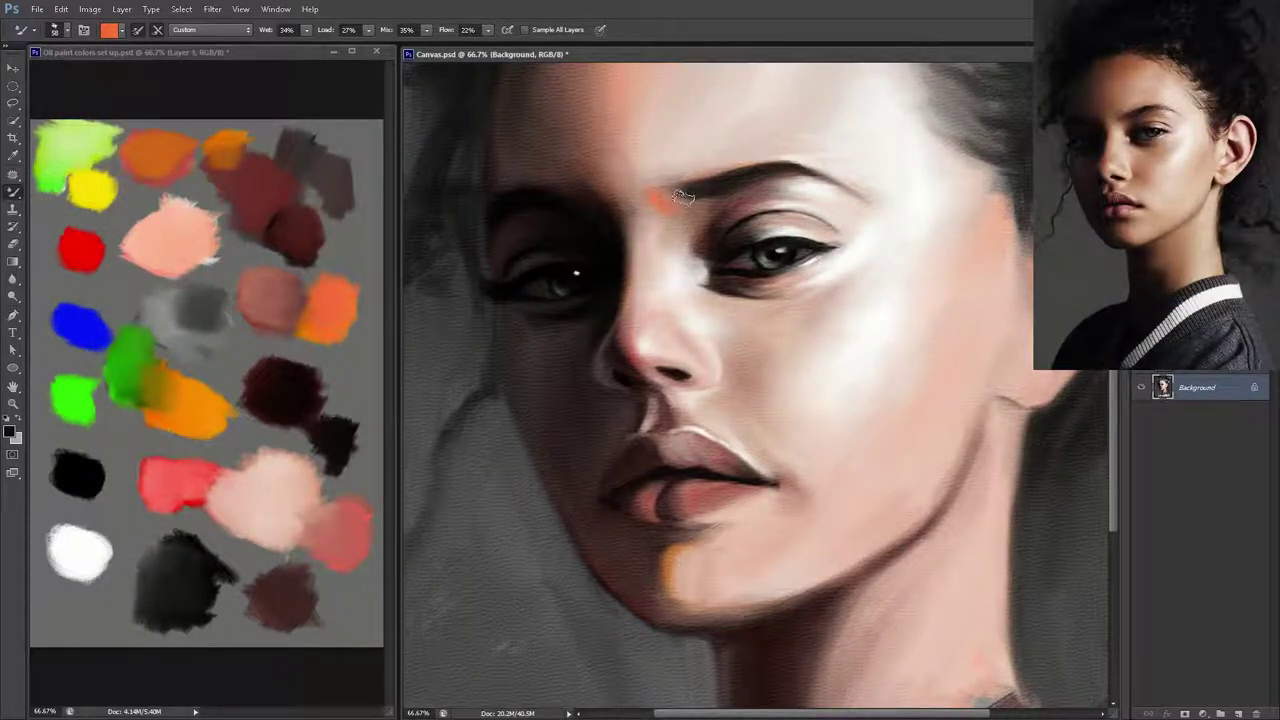
{"action": "mouse_move", "coordinate": [658, 192]}
{"action": "left_mouse_down"}
{"action": "mouse_move", "coordinate": [666, 212]}
{"action": "mouse_move", "coordinate": [712, 215]}
{"action": "mouse_move", "coordinate": [705, 250]}
{"action": "left_mouse_up"}
{"action": "mouse_move", "coordinate": [686, 205]}
{"action": "left_mouse_down"}
{"action": "mouse_move", "coordinate": [668, 226]}
{"action": "mouse_move", "coordinate": [700, 250]}
{"action": "mouse_move", "coordinate": [696, 226]}
{"action": "mouse_move", "coordinate": [682, 249]}
{"action": "mouse_move", "coordinate": [700, 245]}
{"action": "mouse_move", "coordinate": [682, 247]}
{"action": "mouse_move", "coordinate": [702, 357]}
{"action": "left_mouse_up"}
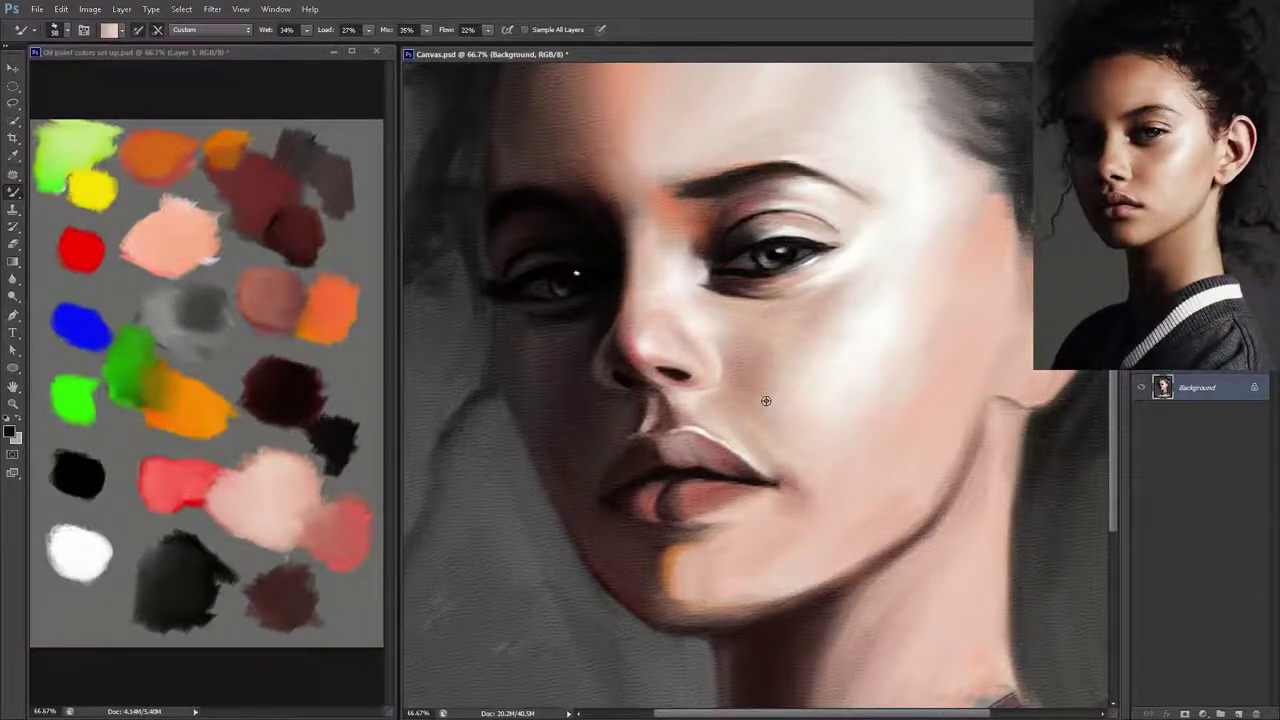
- Repaint and blend the skin below the inner brow with pale skin tone from the palette, then save
{"action": "left_click", "coordinate": [291, 482]}
{"action": "left_click", "coordinate": [279, 451], "text": "alt"}
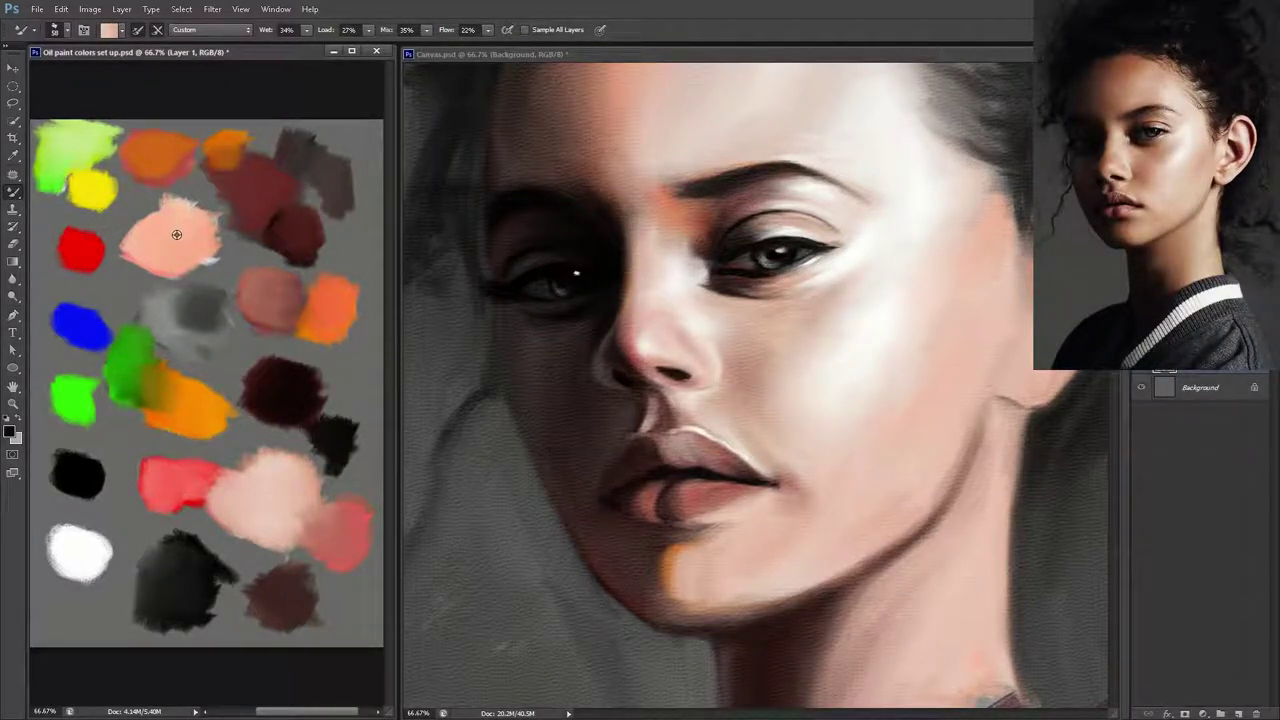
{"action": "left_click", "coordinate": [670, 226]}
{"action": "key", "text": "ctrl+shift+alt+n"}
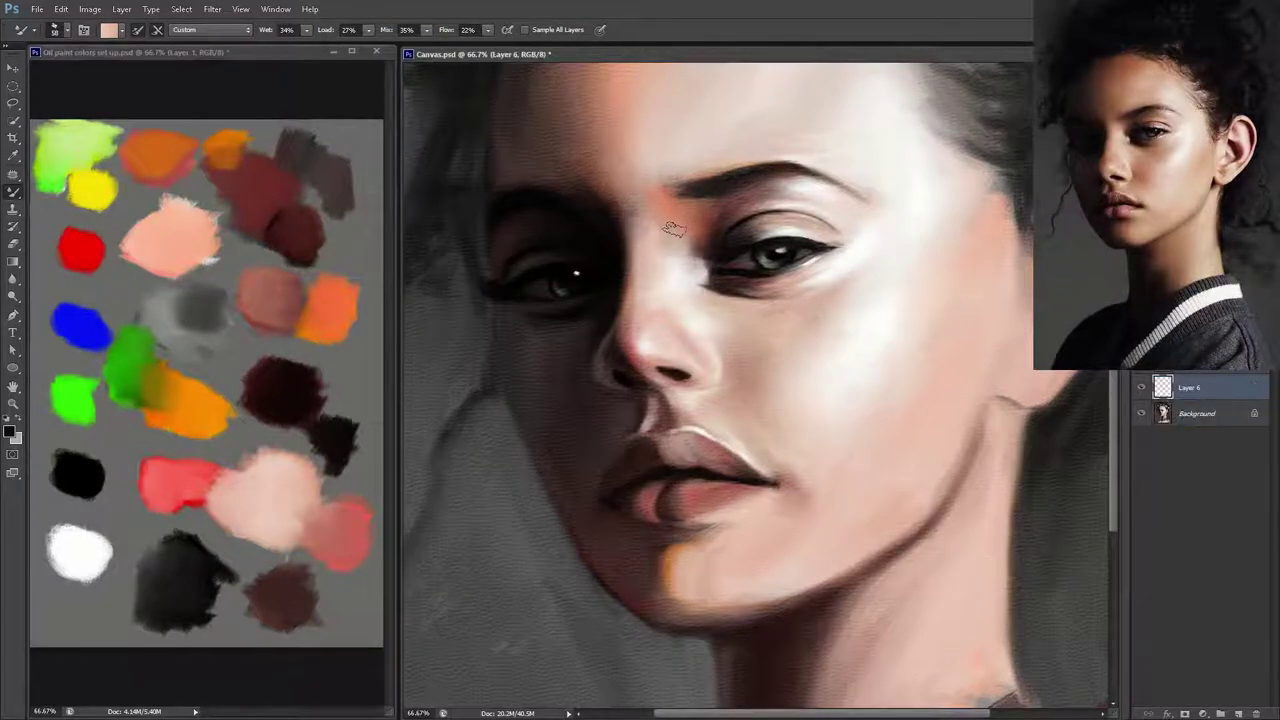
{"action": "key", "text": "ctrl+e"}
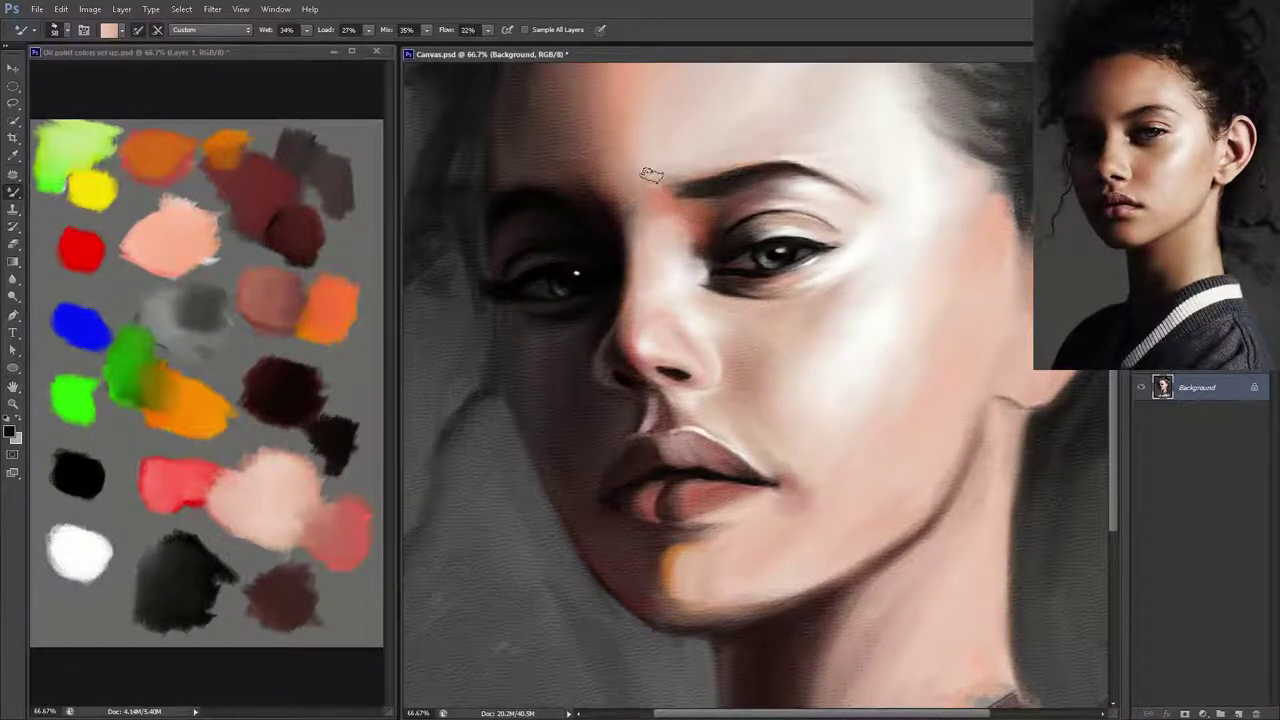
{"action": "left_click_drag", "start_coordinate": [653, 200], "coordinate": [688, 228]}
{"action": "left_click_drag", "start_coordinate": [712, 211], "coordinate": [700, 215]}
{"action": "key", "text": "ctrl+s"}
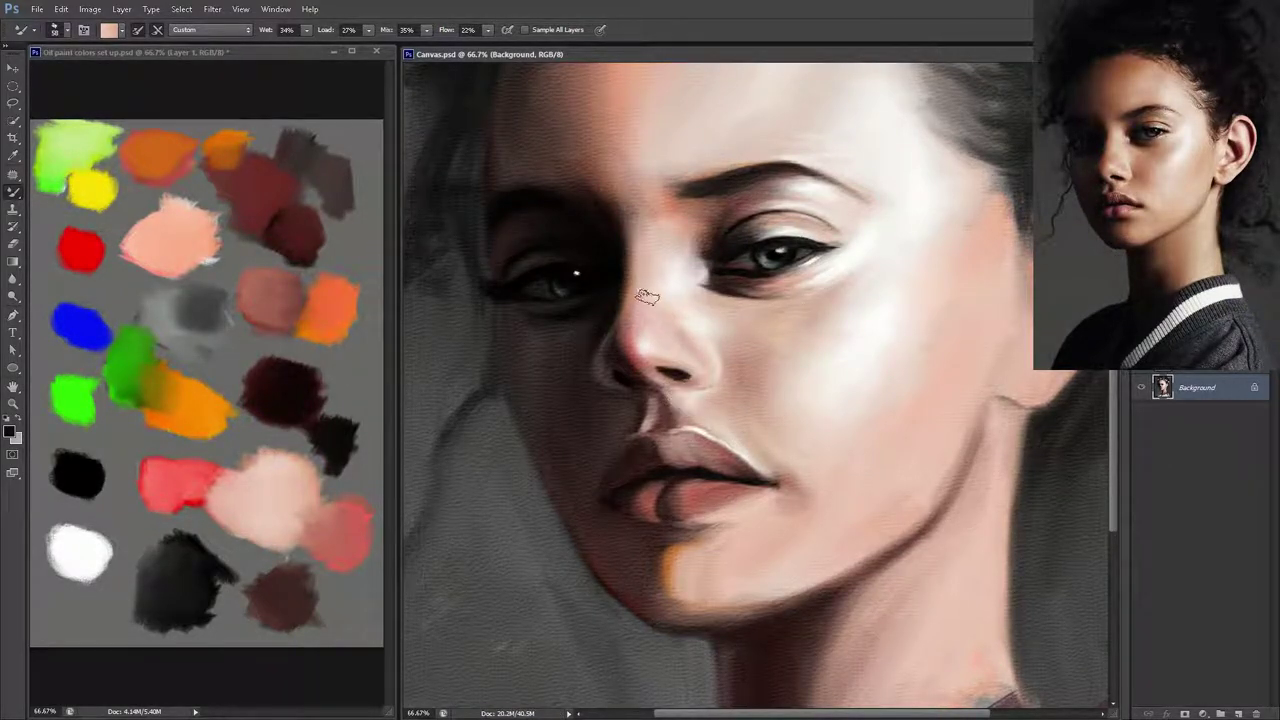
{"action": "left_click_drag", "start_coordinate": [677, 255], "coordinate": [663, 153]}
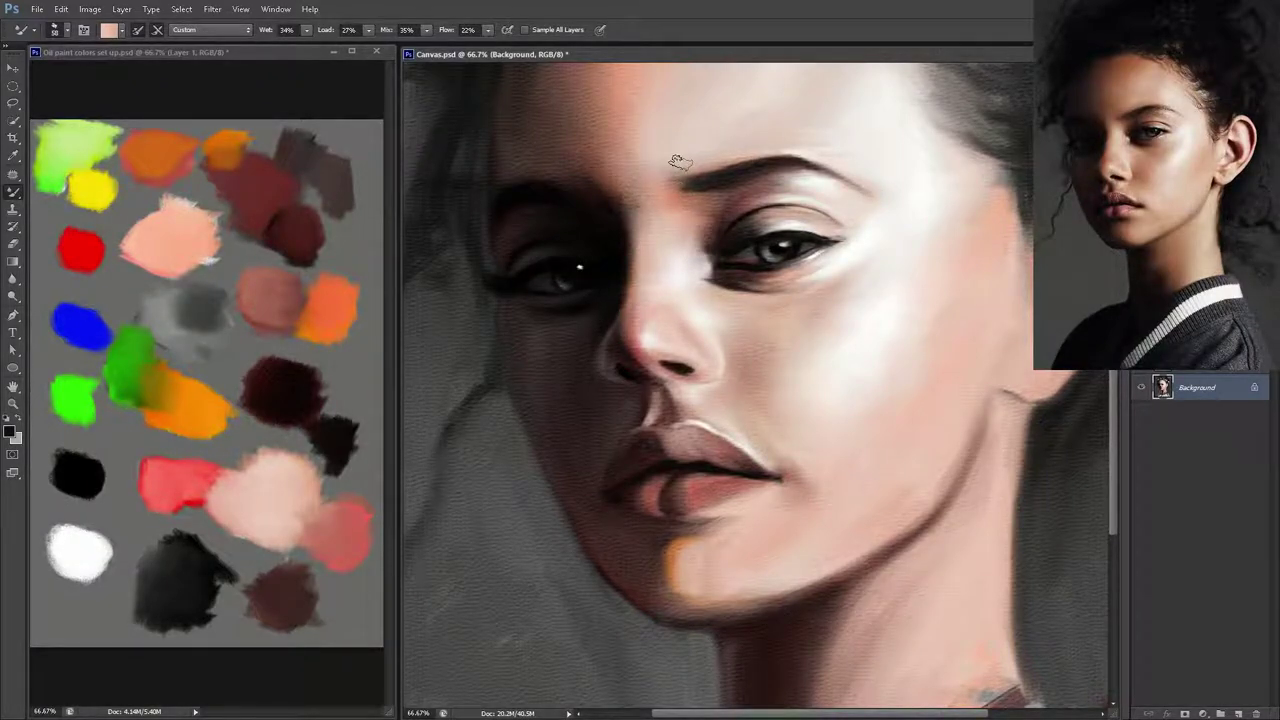
{"action": "key", "text": "ctrl+s"}
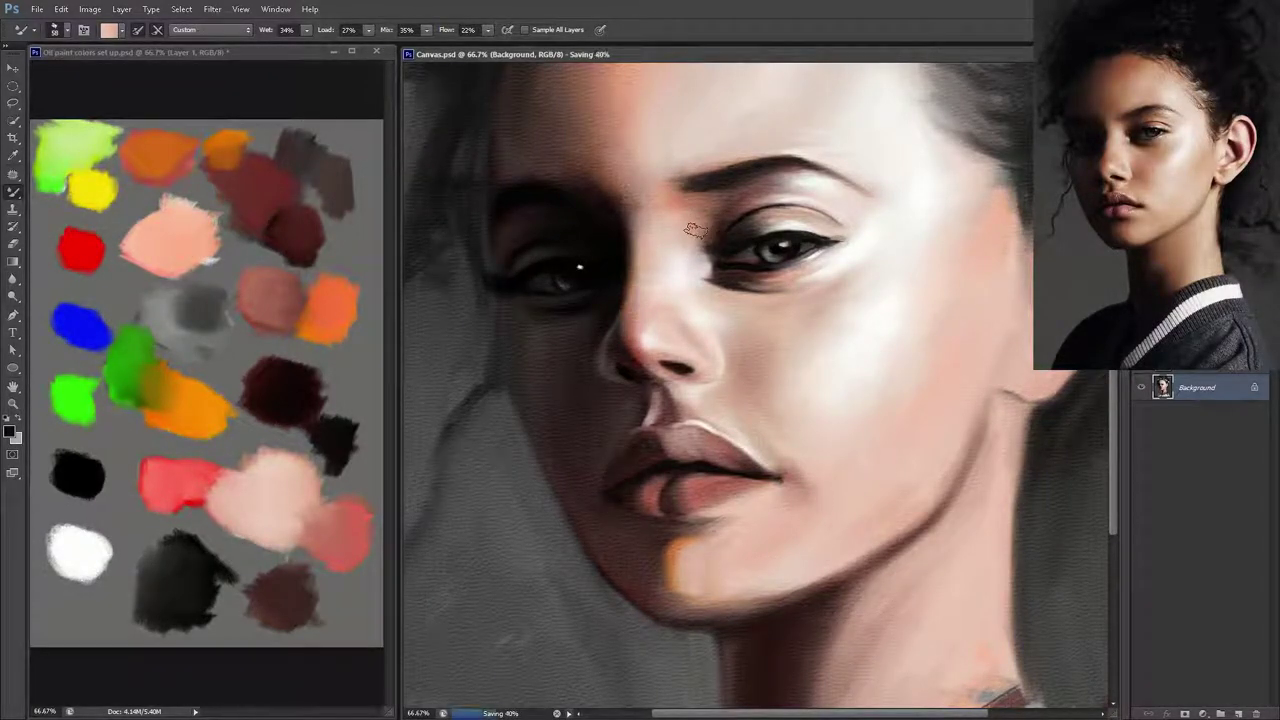
- Paint a white nose-bridge highlight, blend it up toward the brow, and save
{"action": "key", "text": "ctrl+shift+alt+n"}
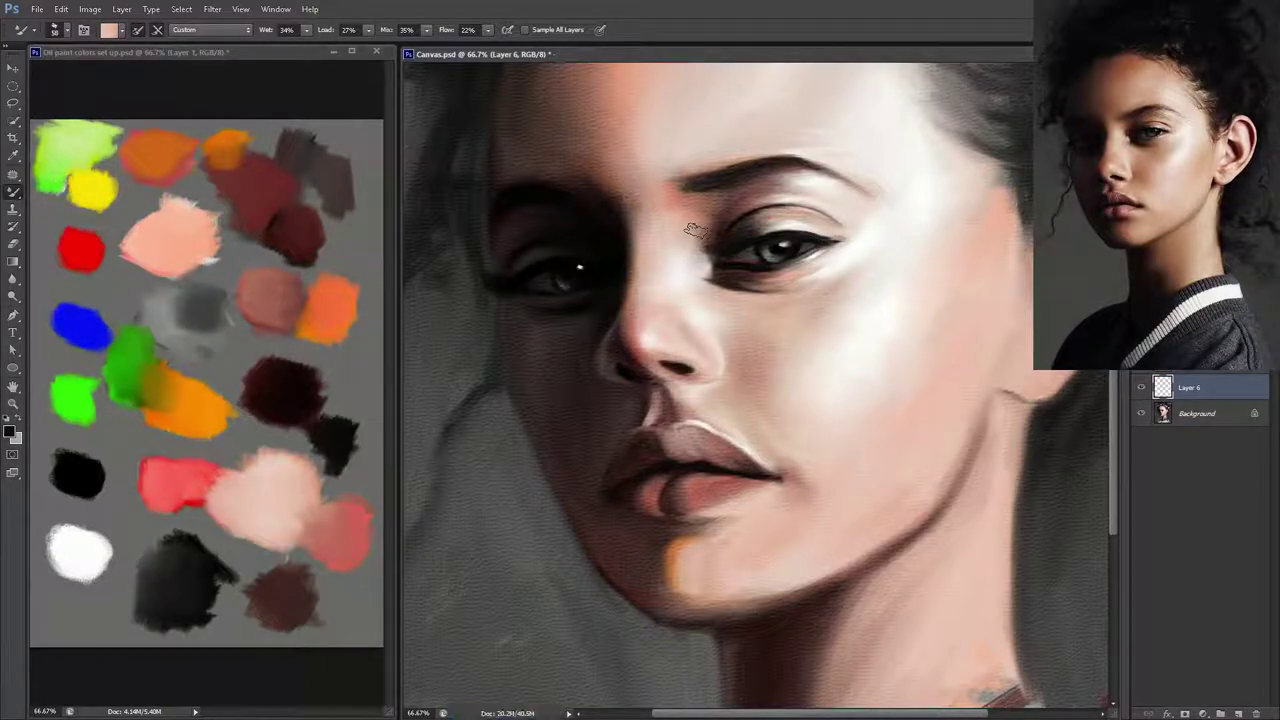
{"action": "left_click", "coordinate": [74, 548], "text": "alt"}
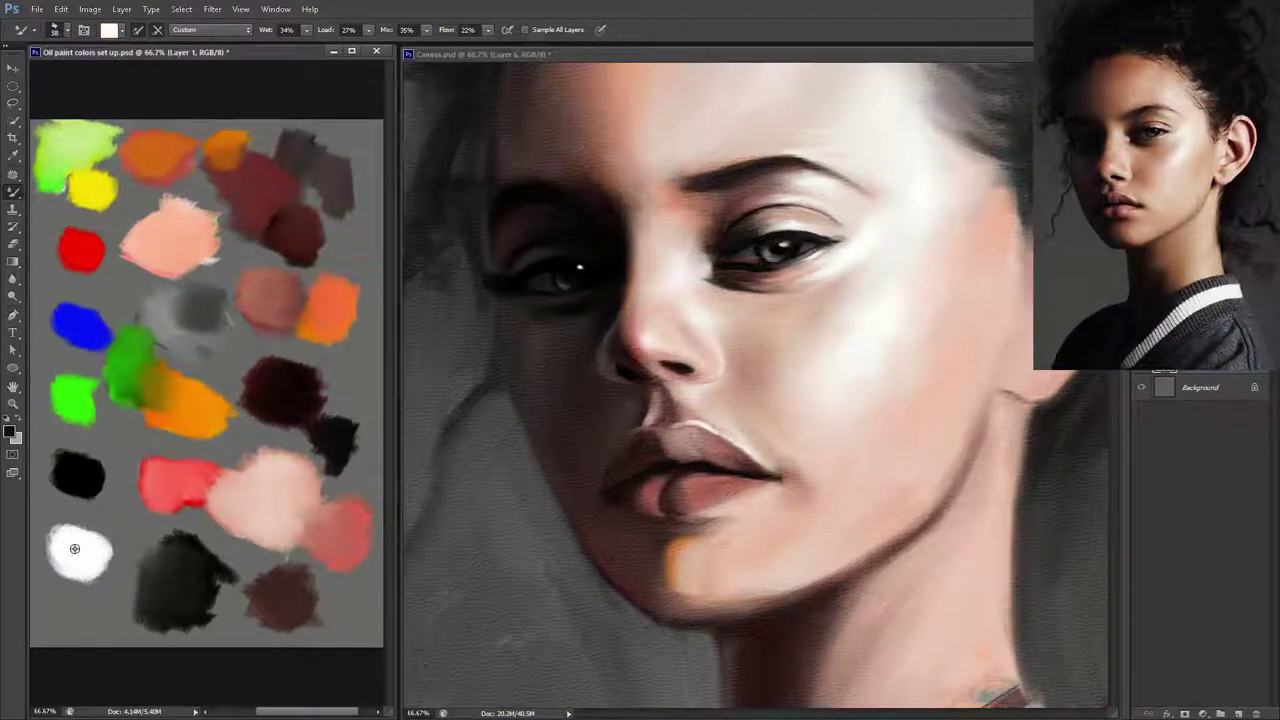
{"action": "left_click", "coordinate": [692, 316]}
{"action": "left_click_drag", "start_coordinate": [671, 222], "coordinate": [681, 224]}
{"action": "key", "text": "ctrl+e"}
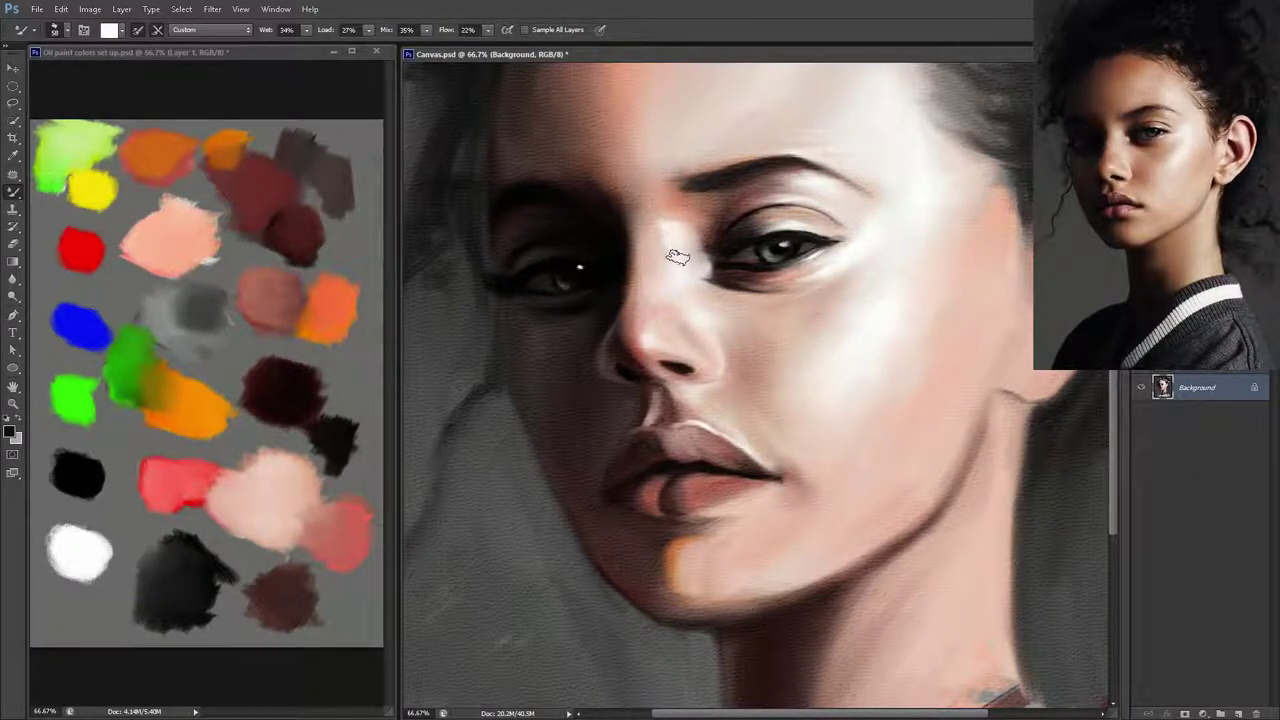
{"action": "left_click_drag", "start_coordinate": [664, 240], "coordinate": [663, 207]}
{"action": "left_click_drag", "start_coordinate": [666, 206], "coordinate": [690, 200]}
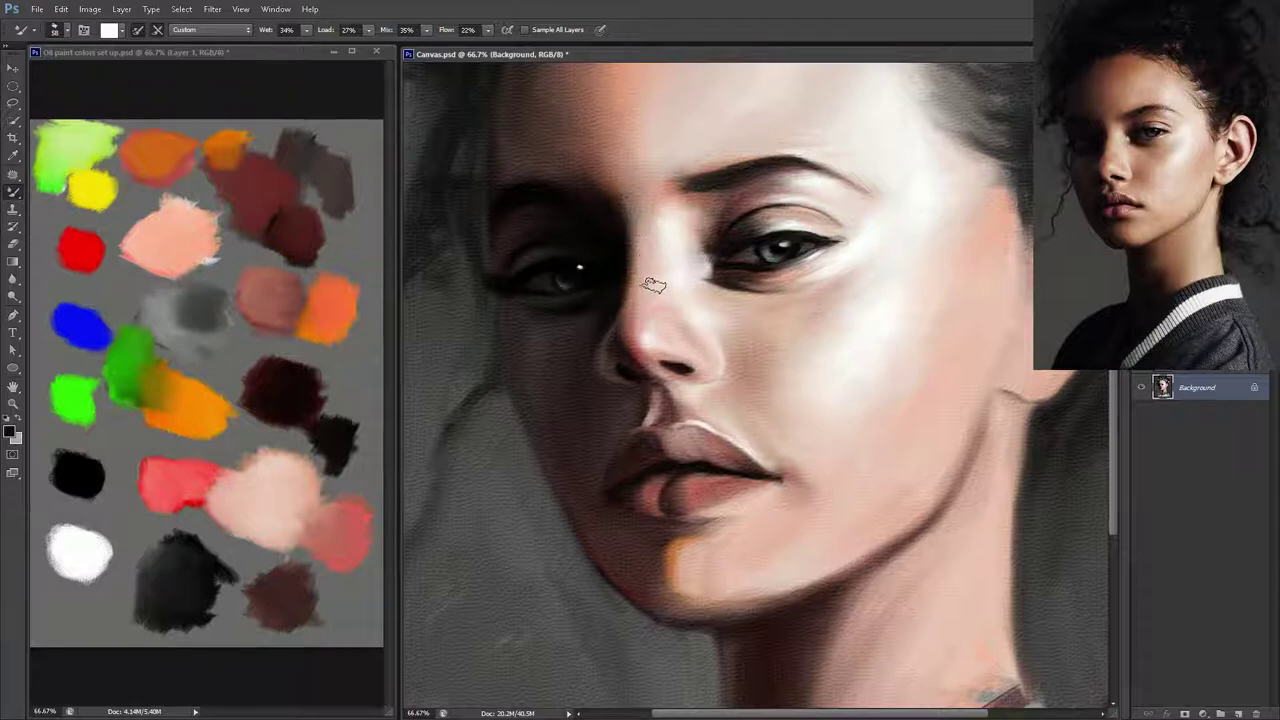
{"action": "key", "text": "ctrl+s"}
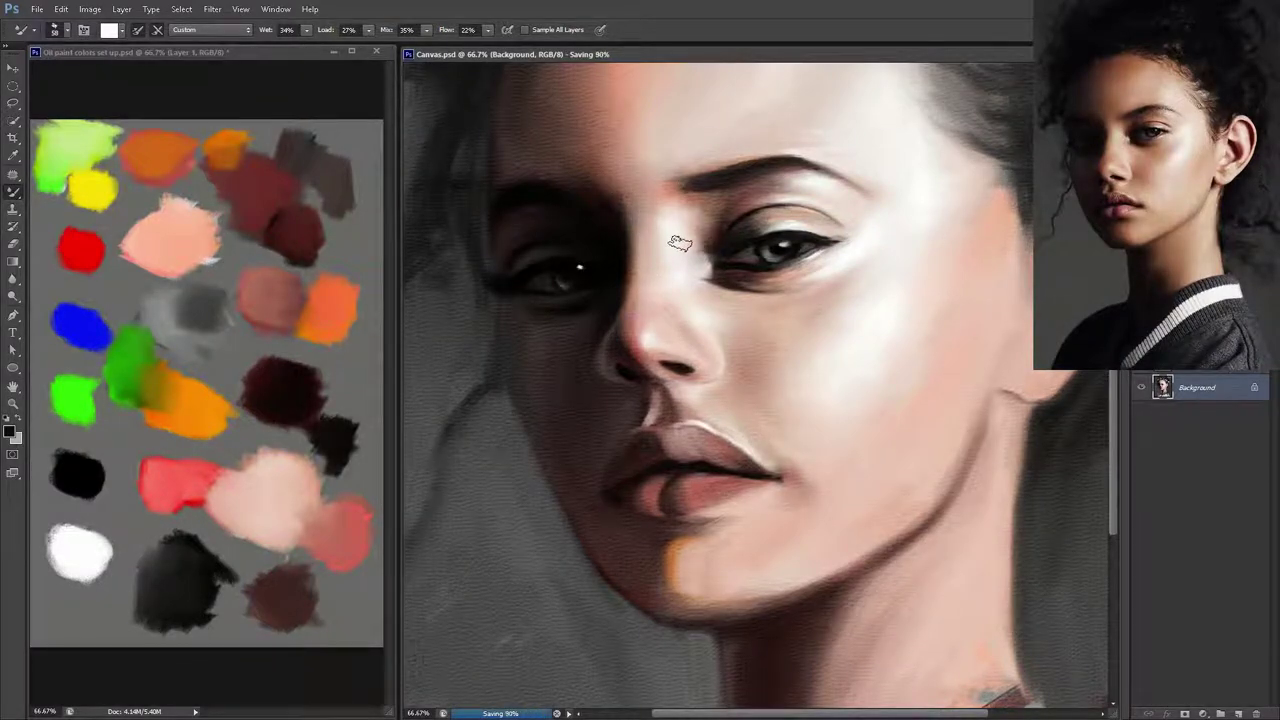
{"action": "left_click", "coordinate": [563, 204], "text": "alt"}
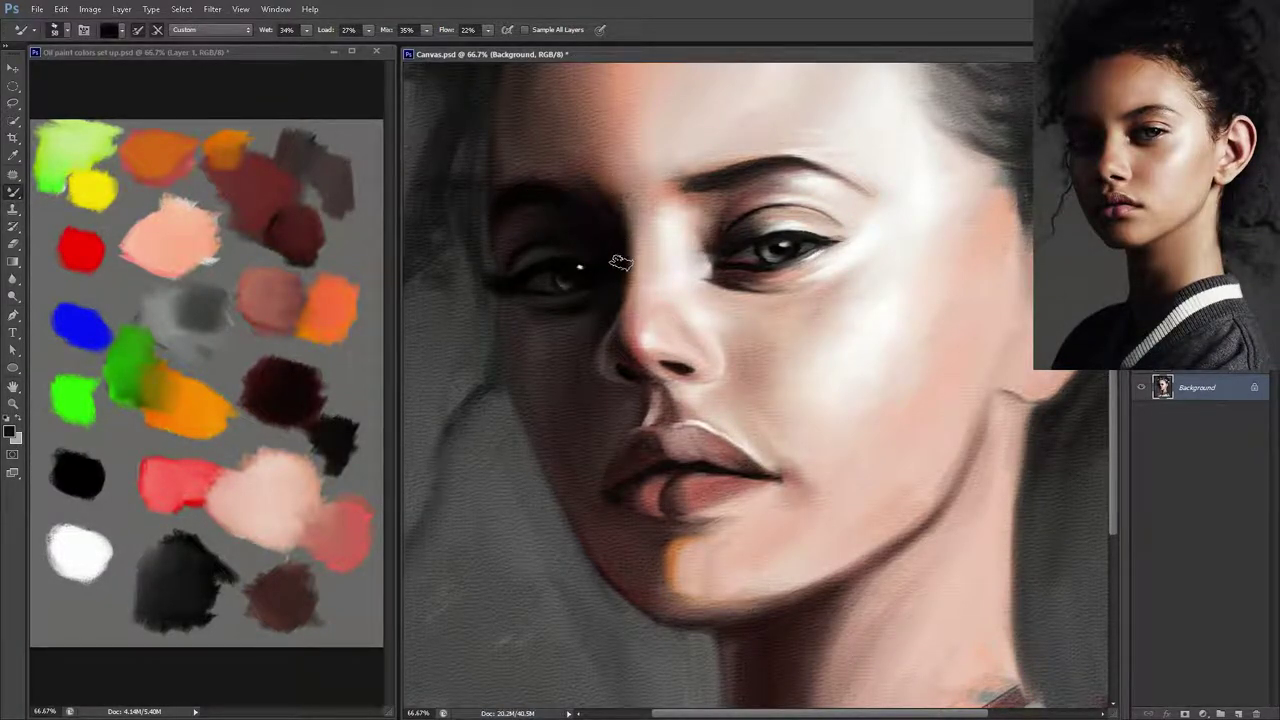
{"action": "key", "text": "ctrl+shift+alt+n"}
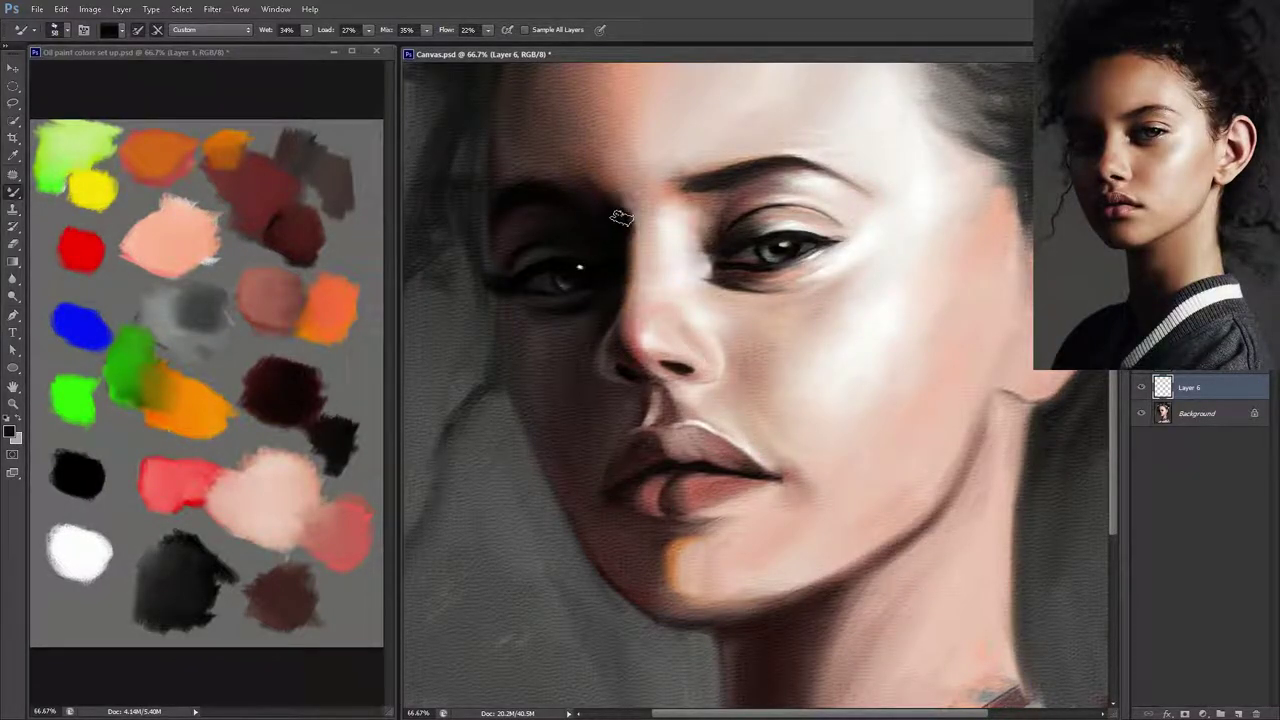
{"action": "key", "text": "ctrl+e"}
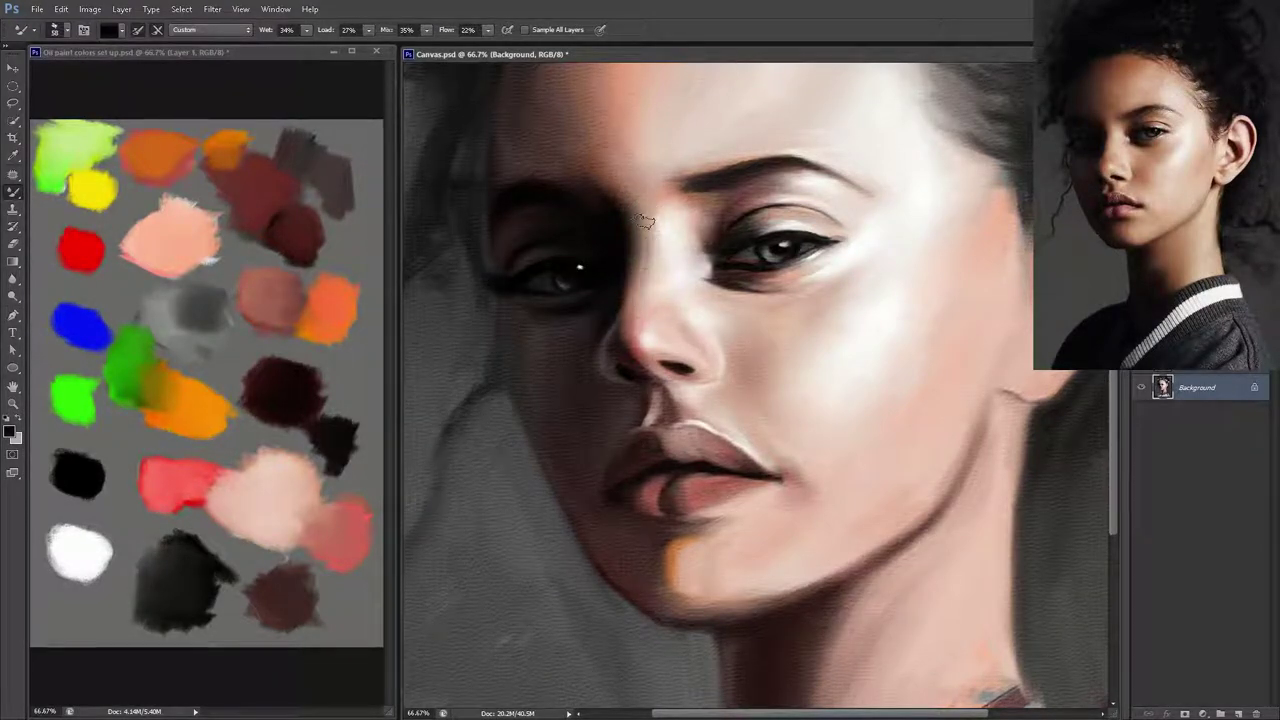
{"action": "left_click", "coordinate": [750, 312], "text": "alt"}
{"action": "key", "text": "ctrl+shift+alt+n"}
{"action": "key", "text": "ctrl+z"}
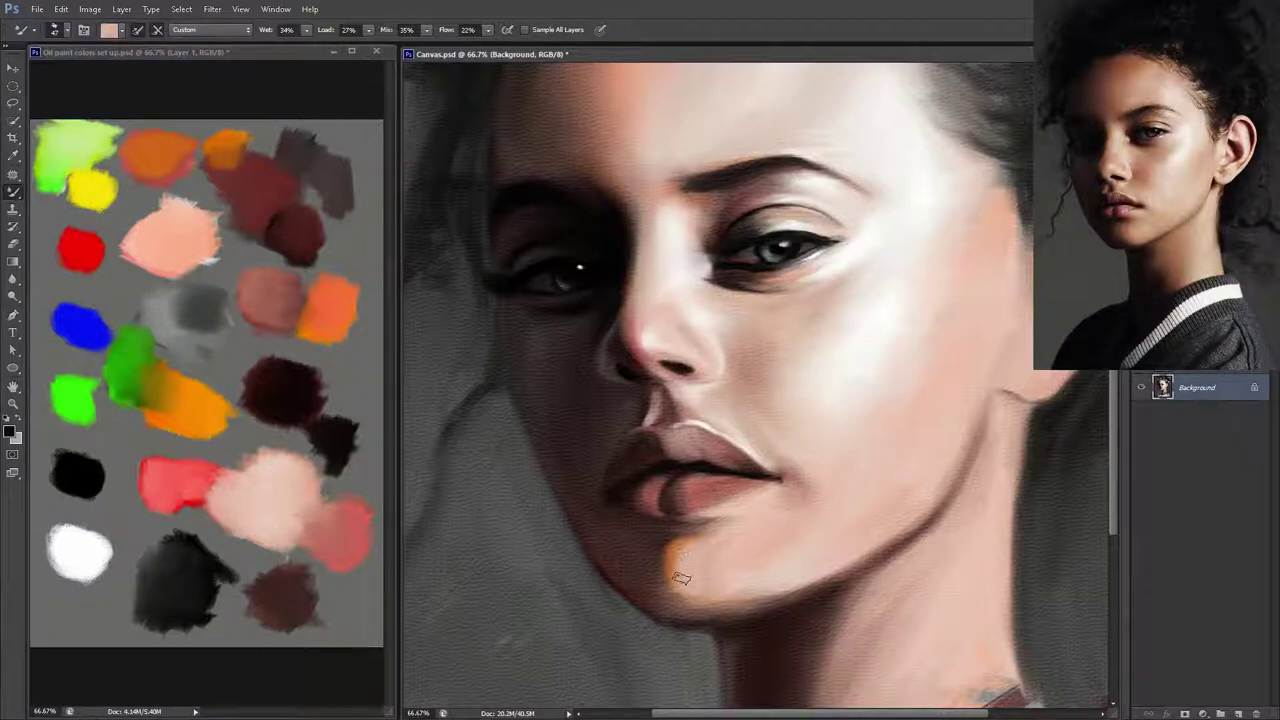
- Load the Mixer Brush with orange paint from the oil paint palette
{"action": "left_click", "coordinate": [350, 300]}
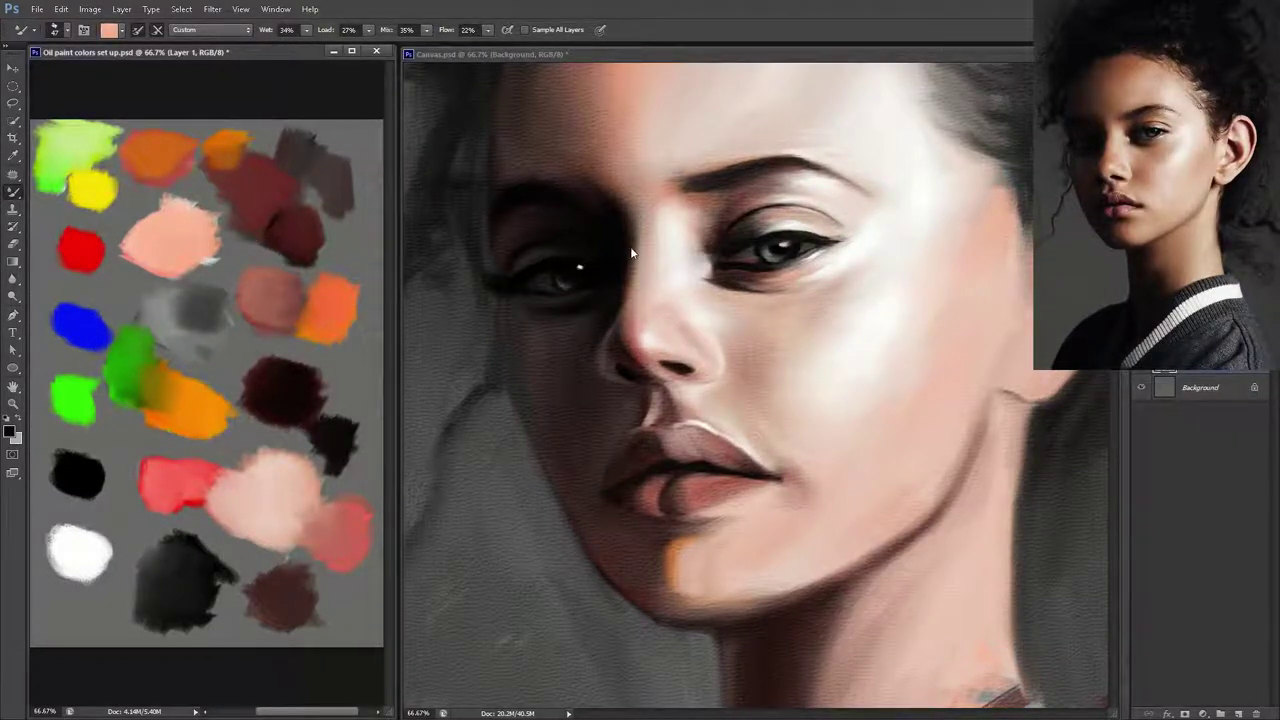
{"action": "left_click", "coordinate": [345, 301], "text": "alt"}
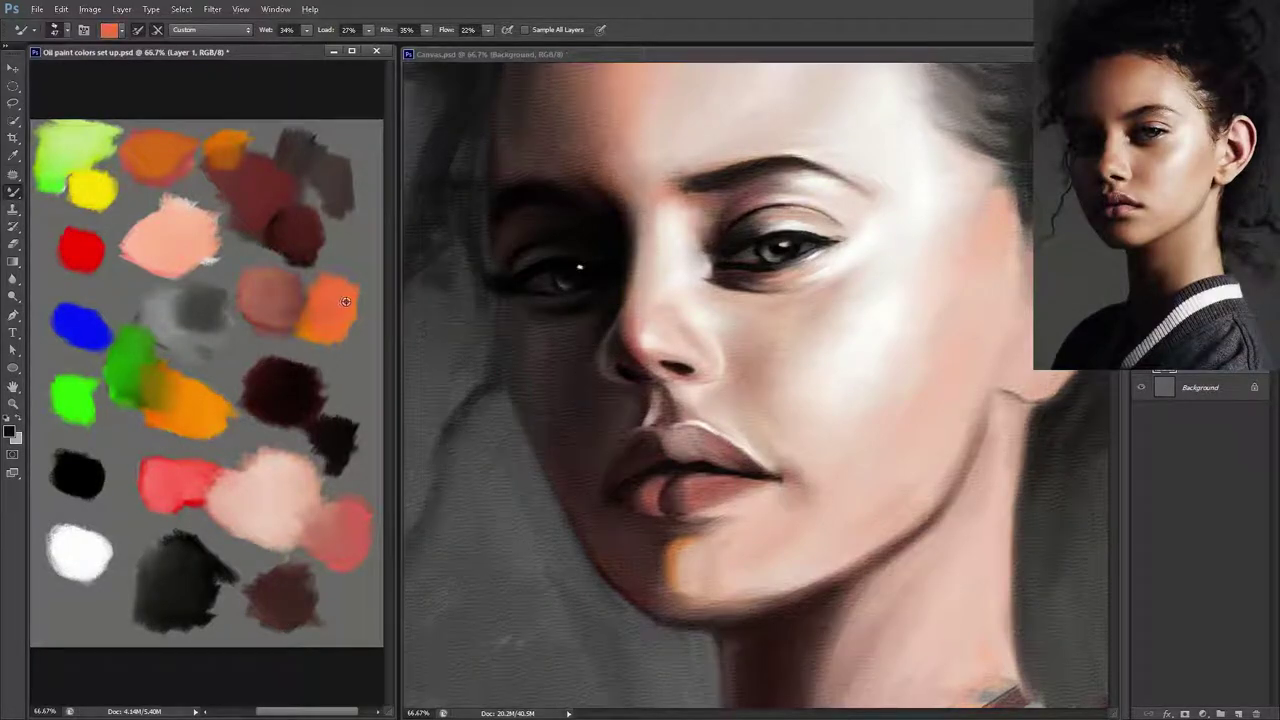
{"action": "left_click", "coordinate": [667, 243]}
{"action": "key", "text": "ctrl+shift+alt+n"}
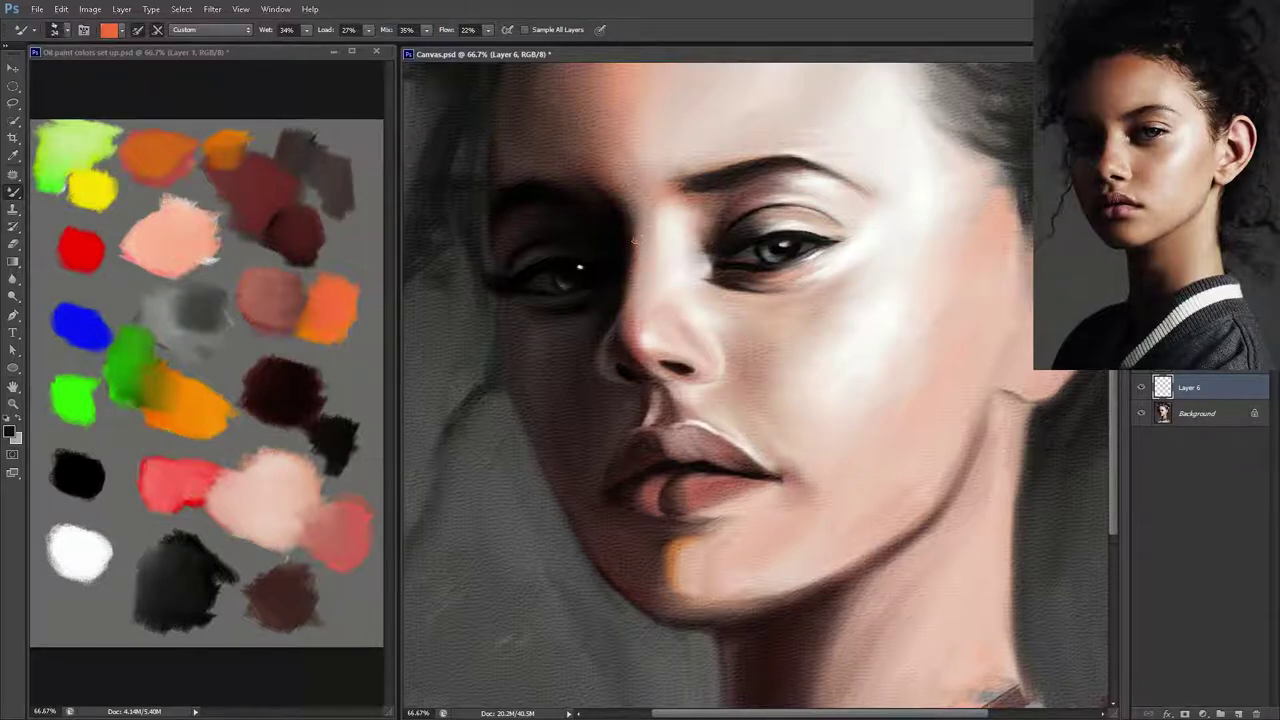
{"action": "key", "text": "ctrl+e"}
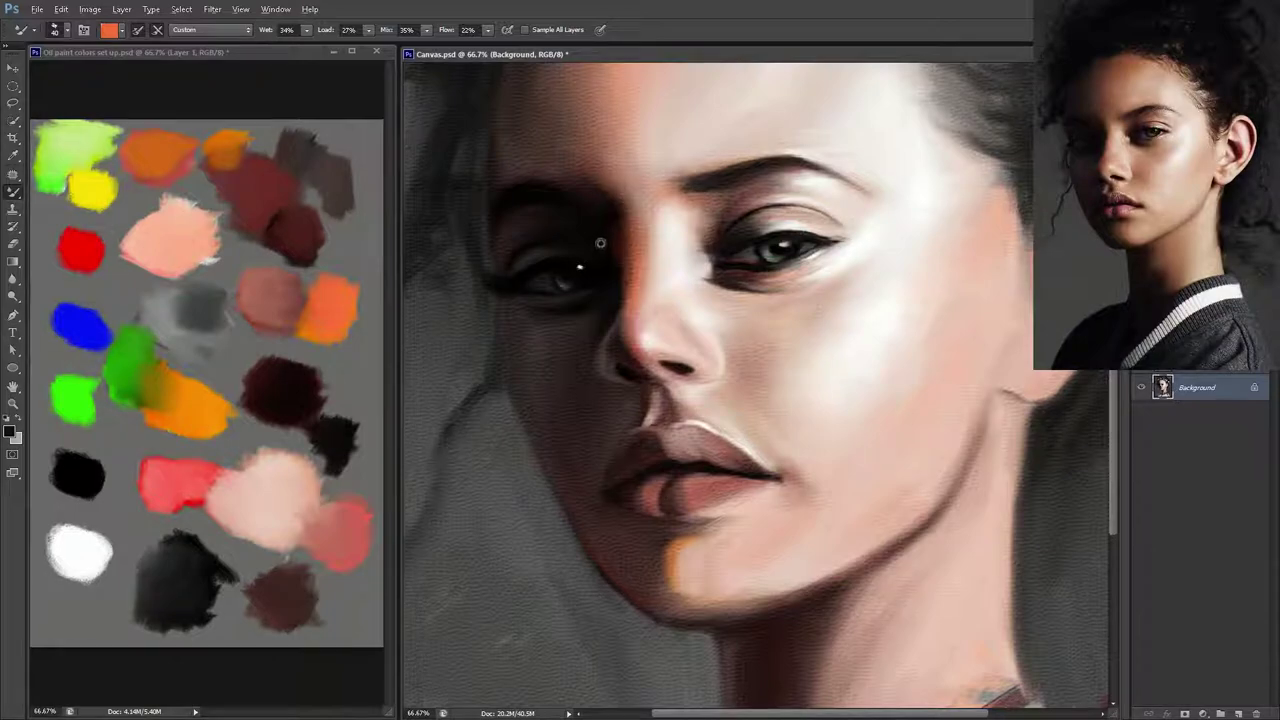
- Reload the brush with black paint, save Canvas.psd, then take orange from the palette again
{"action": "left_click", "coordinate": [600, 242], "text": "alt"}
{"action": "key", "text": "ctrl+shift+alt+n"}
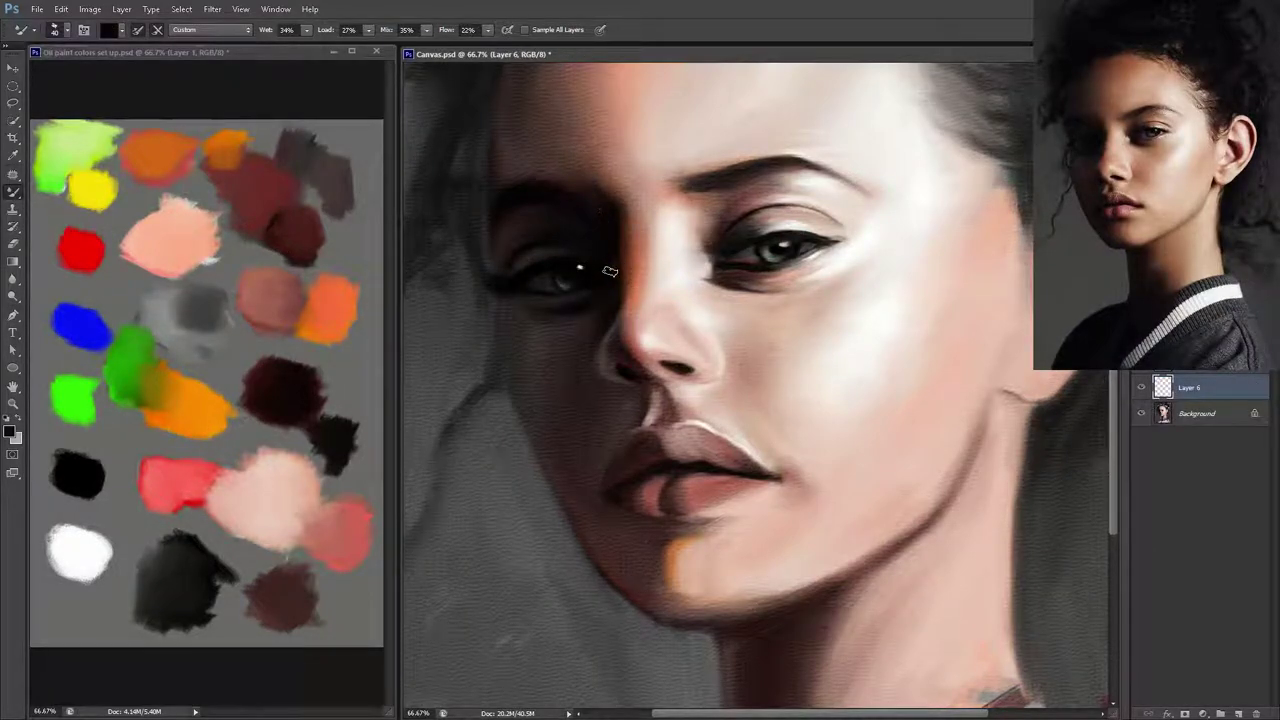
{"action": "key", "text": "ctrl+e"}
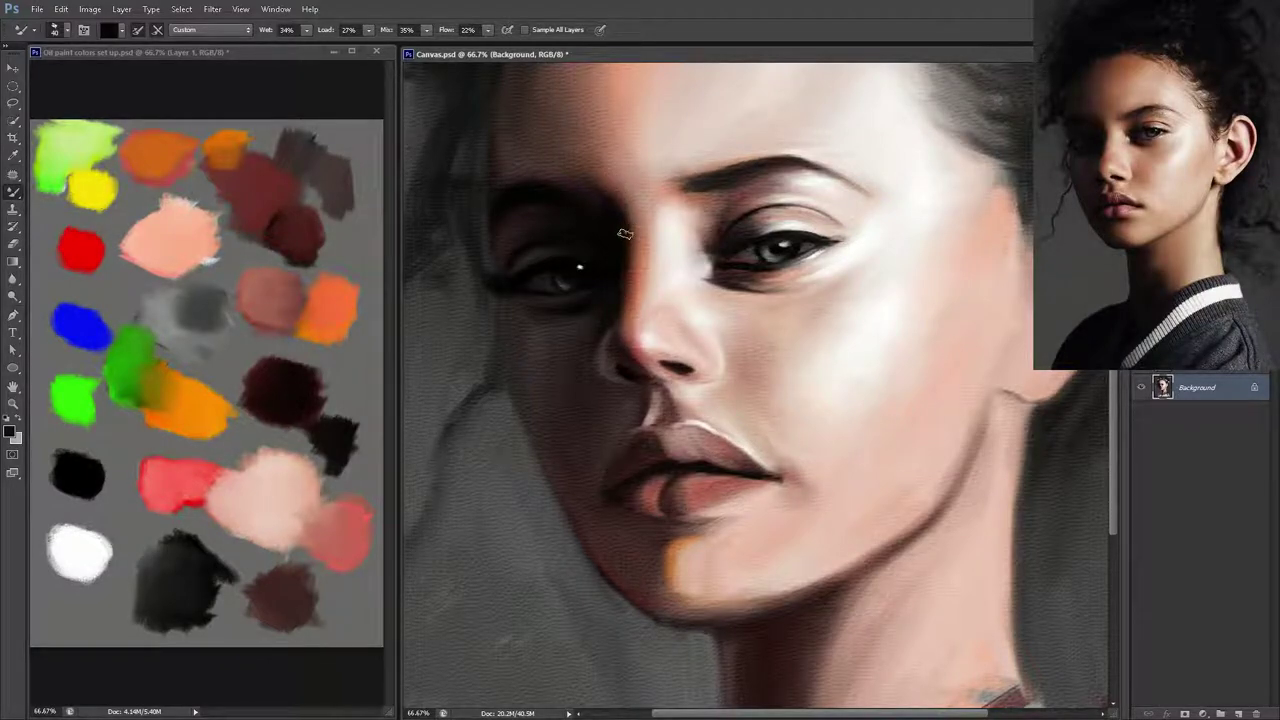
{"action": "key", "text": "ctrl+s"}
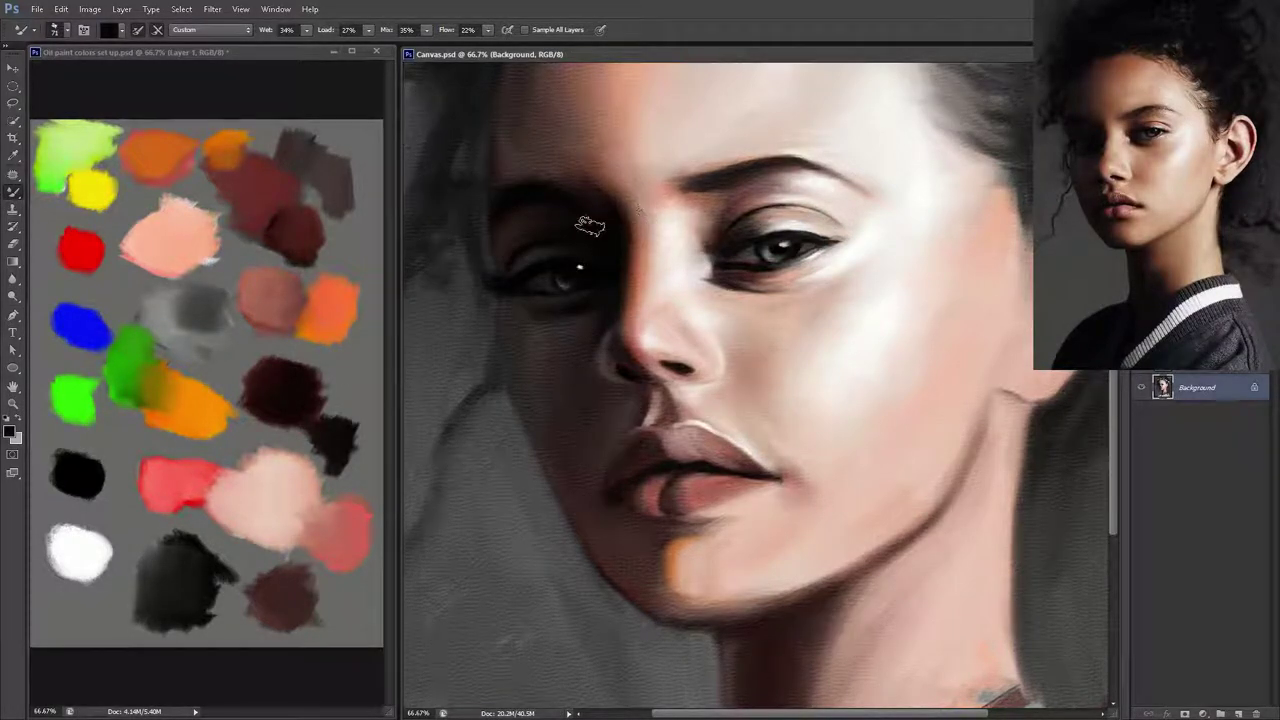
{"action": "left_click", "coordinate": [330, 315]}
{"action": "left_click", "coordinate": [159, 152], "text": "alt"}
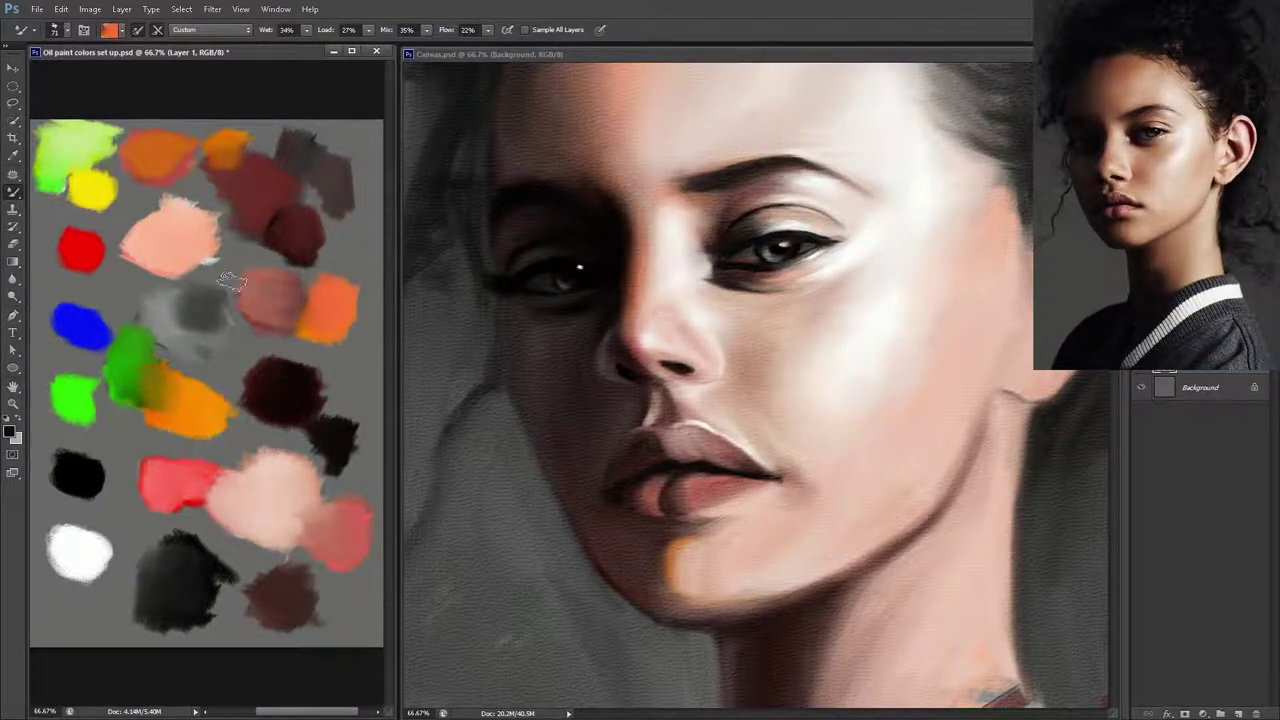
- Blend and extend the inner eyebrow, lighten the skin between the brows with peach, and save
{"action": "left_click", "coordinate": [679, 204]}
{"action": "key", "text": "ctrl+j"}
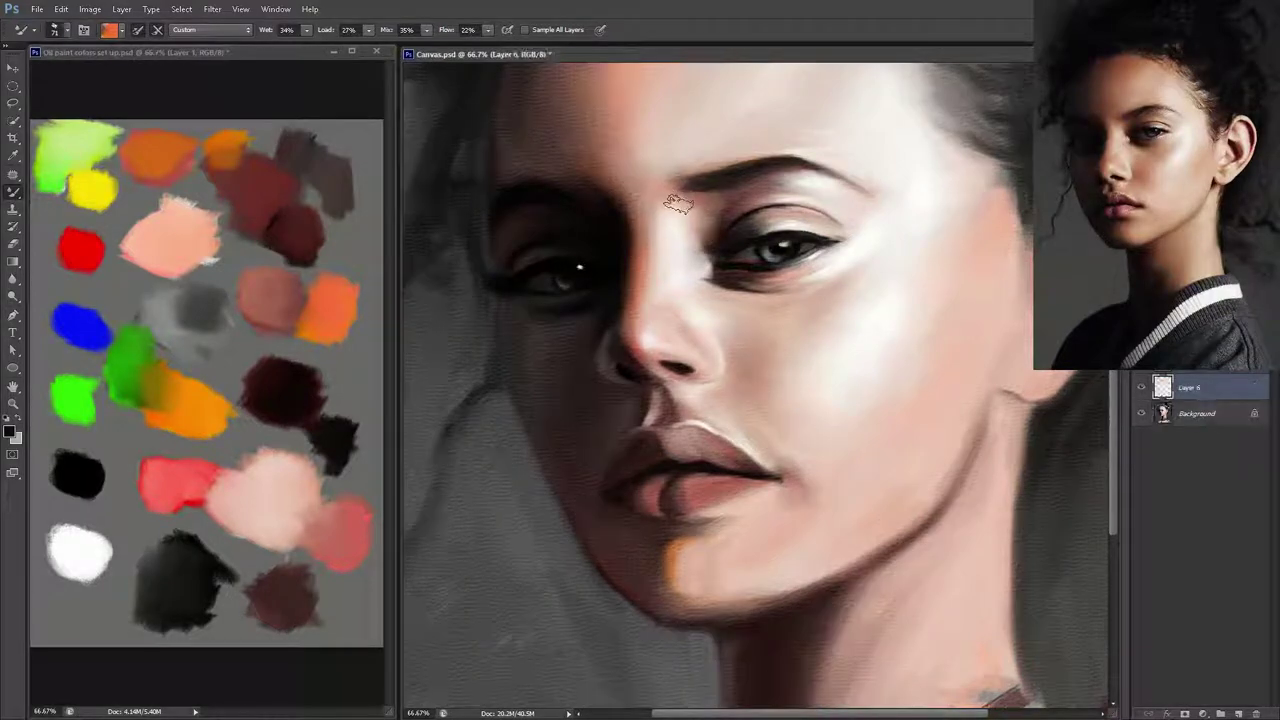
{"action": "key", "text": "ctrl+e"}
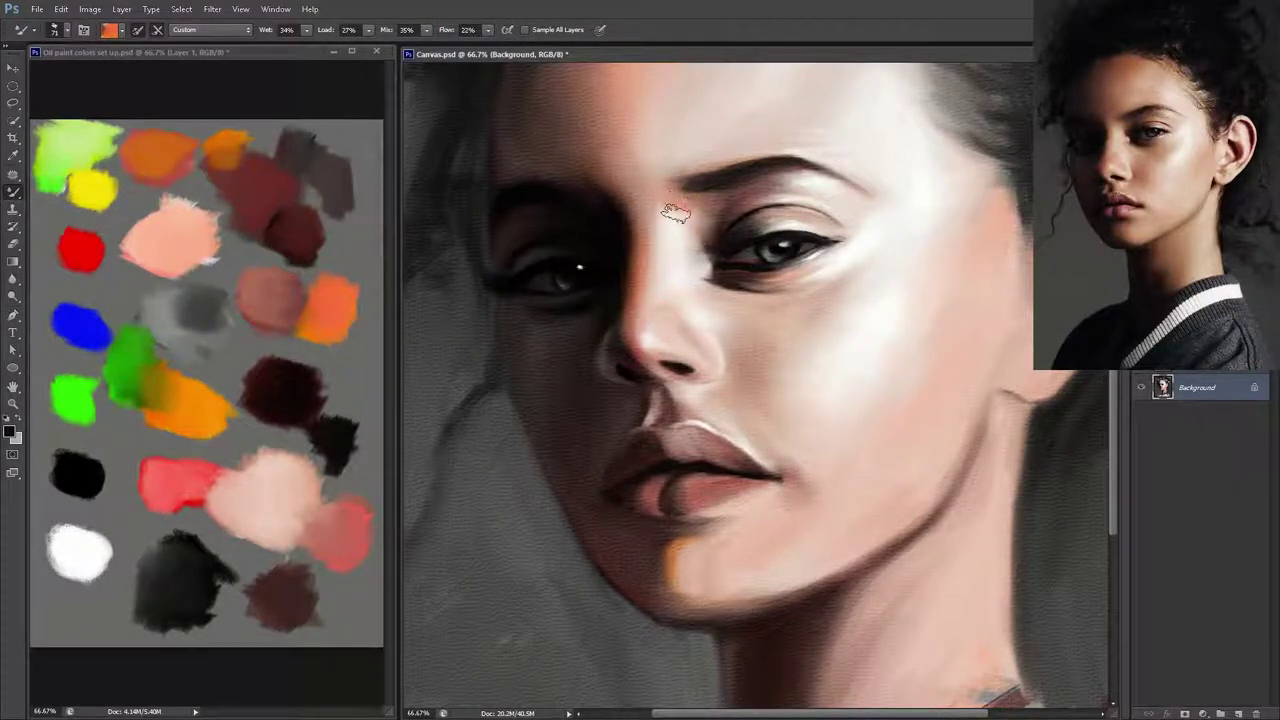
{"action": "mouse_move", "coordinate": [684, 212]}
{"action": "left_mouse_down"}
{"action": "mouse_move", "coordinate": [675, 187]}
{"action": "mouse_move", "coordinate": [698, 203]}
{"action": "left_mouse_up"}
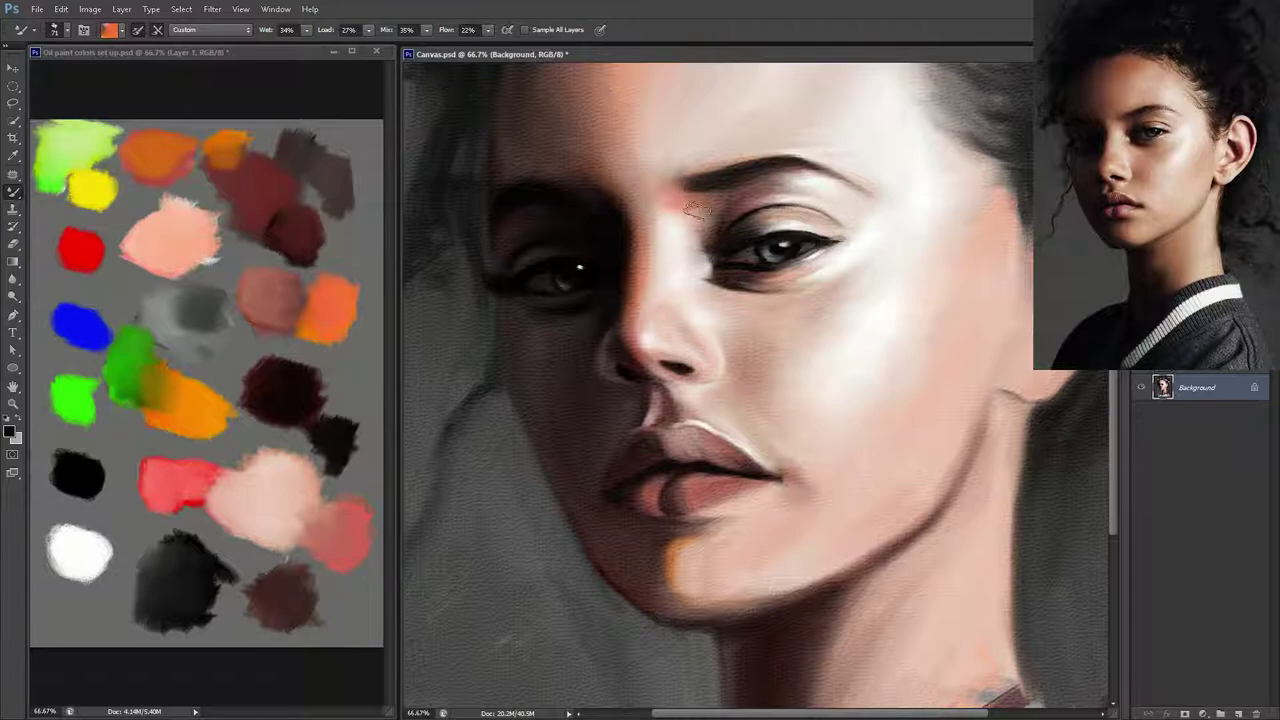
{"action": "left_click", "coordinate": [739, 274], "text": "alt"}
{"action": "left_click_drag", "start_coordinate": [716, 178], "coordinate": [724, 205]}
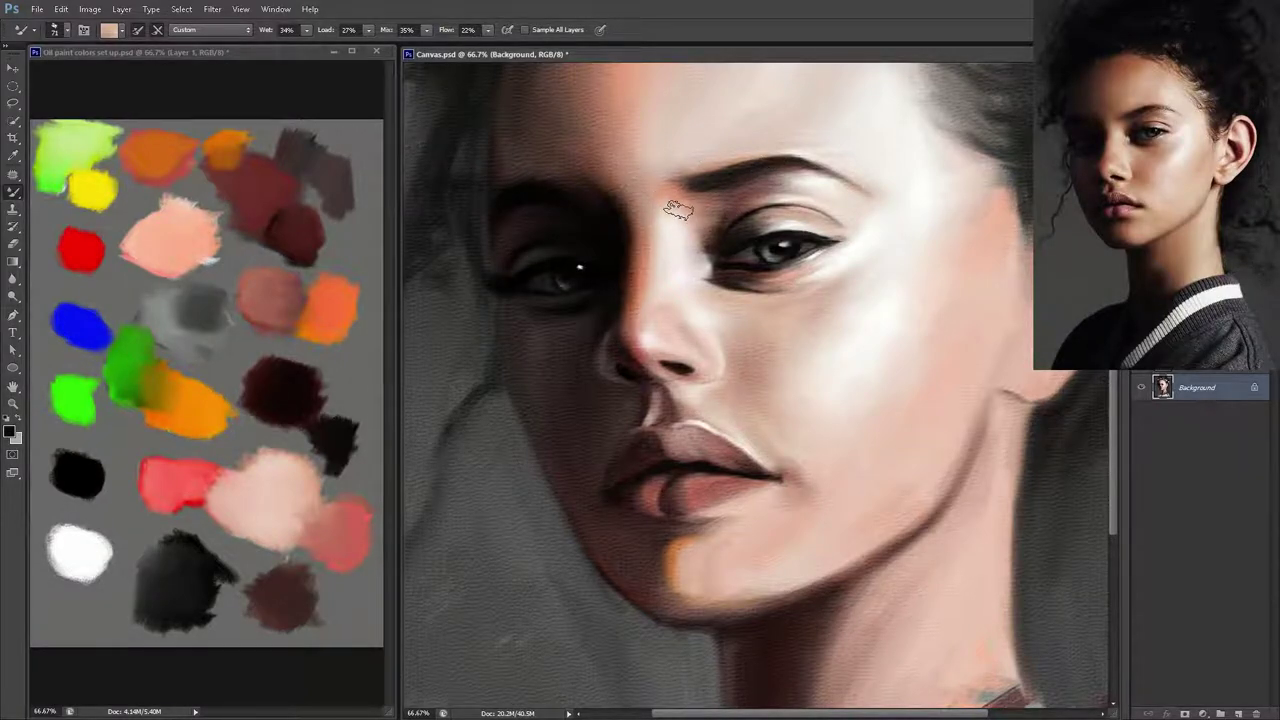
{"action": "left_click_drag", "start_coordinate": [664, 196], "coordinate": [666, 178]}
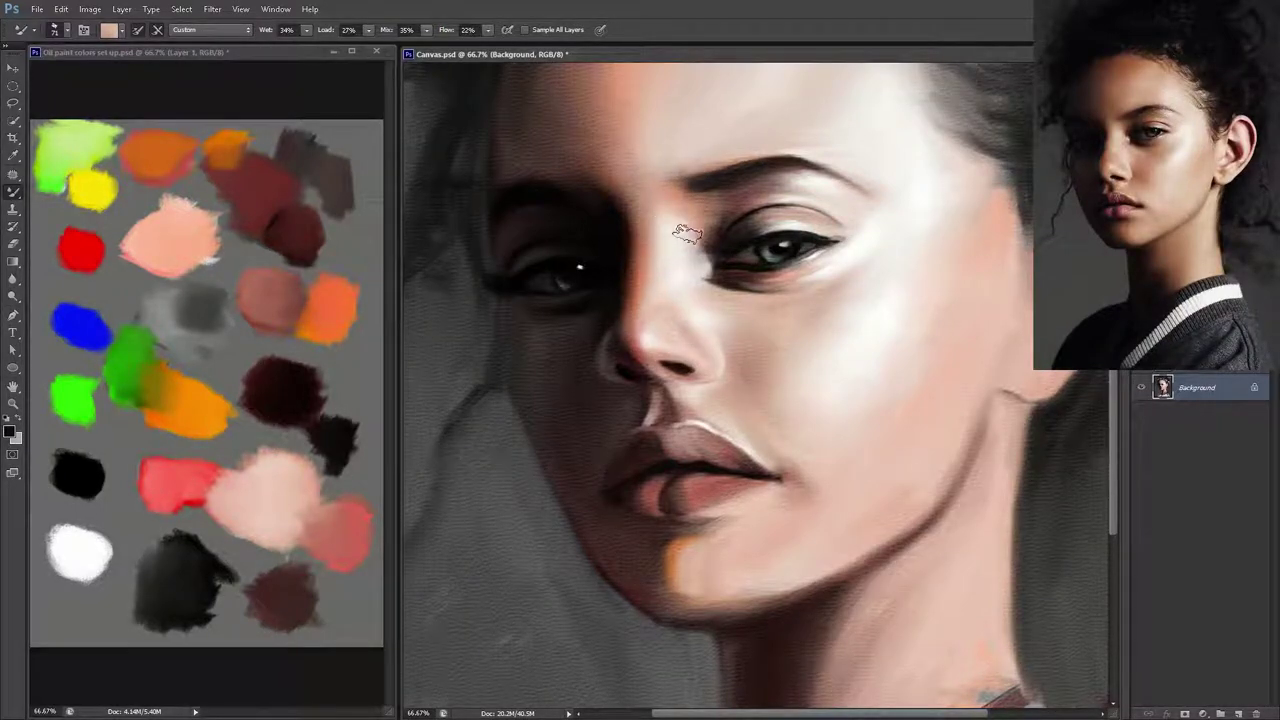
{"action": "key", "text": "ctrl+s"}
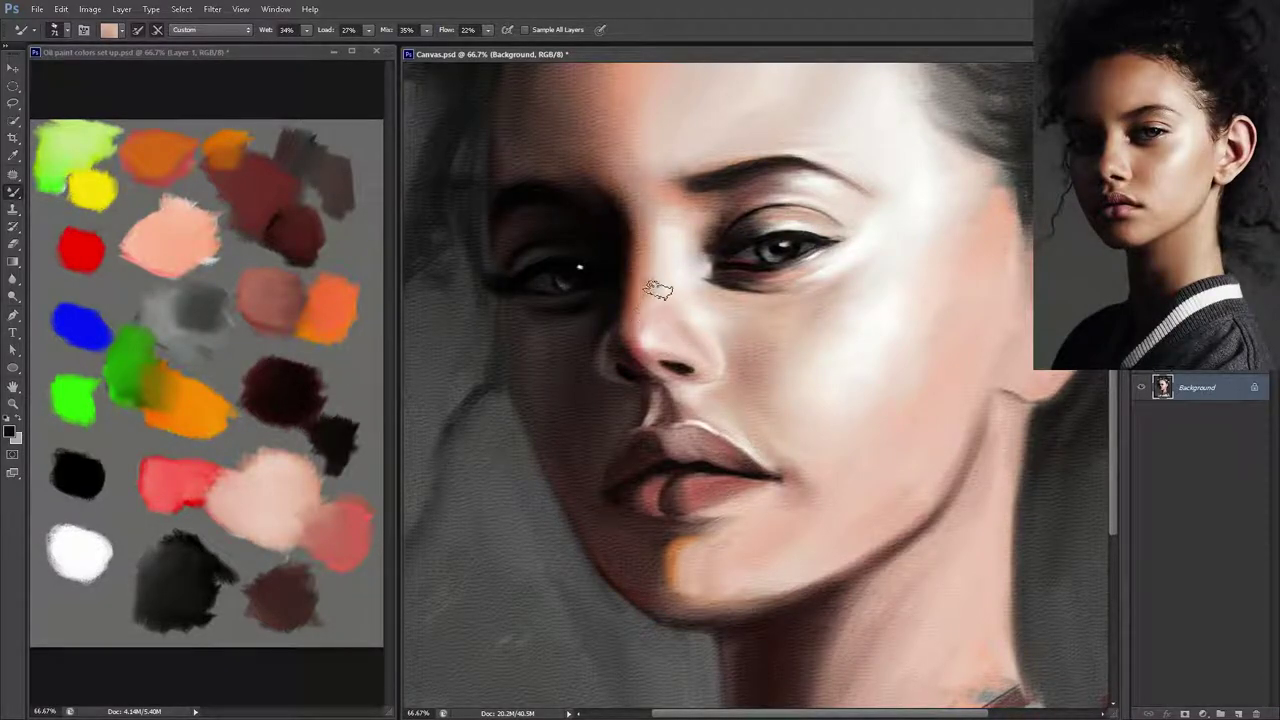
- Resize the brush to about 22 px, saving the portrait twice along the way
{"action": "key", "text": "bracketright"}
{"action": "key", "text": "bracketright"}
{"action": "key", "text": "ctrl+s"}
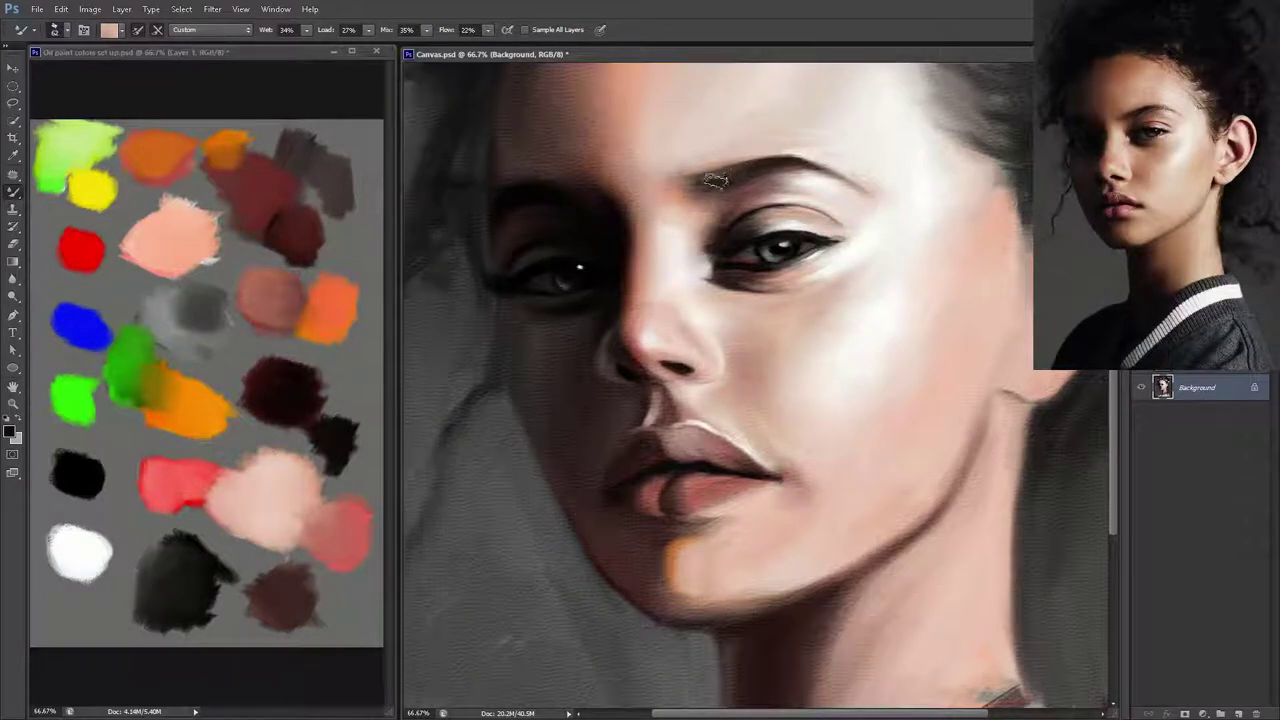
{"action": "key", "text": "ctrl+s"}
{"action": "key", "text": "bracketleft"}
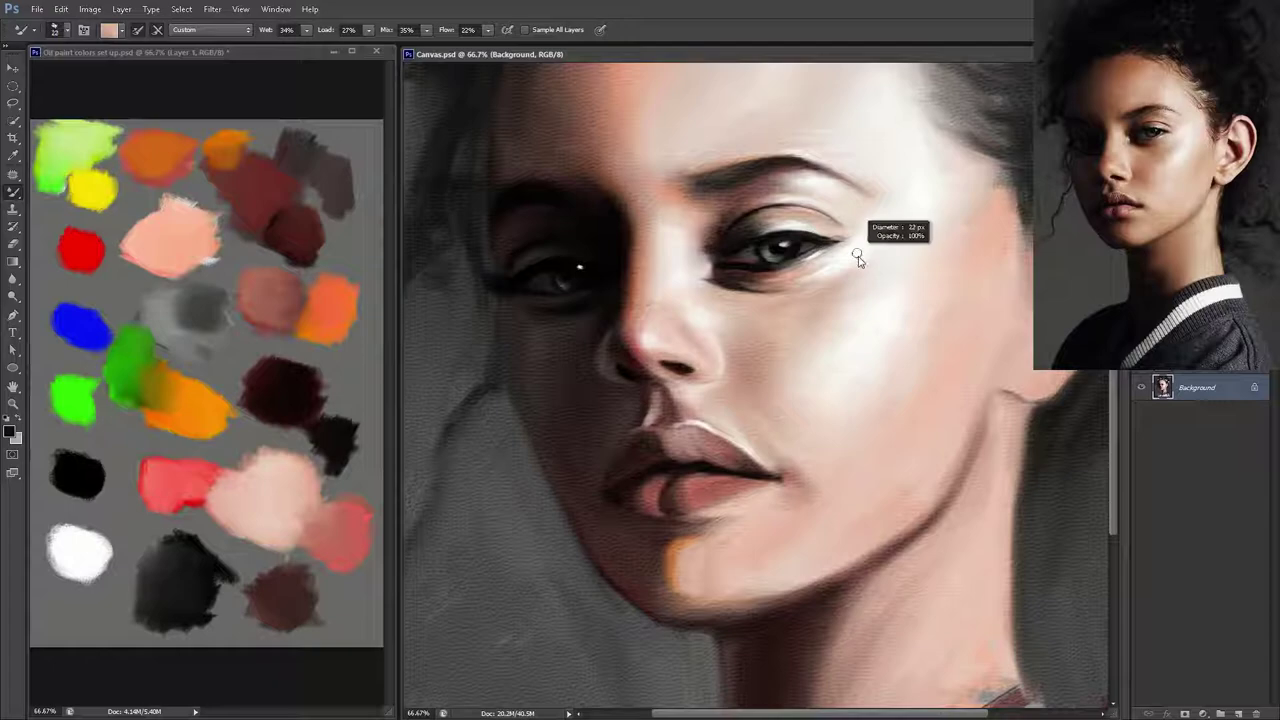
- Paint a light cheek-pink stroke along the right lower eyelid and save
{"action": "left_click", "coordinate": [862, 288], "text": "alt"}
{"action": "left_click_drag", "start_coordinate": [830, 258], "coordinate": [849, 251]}
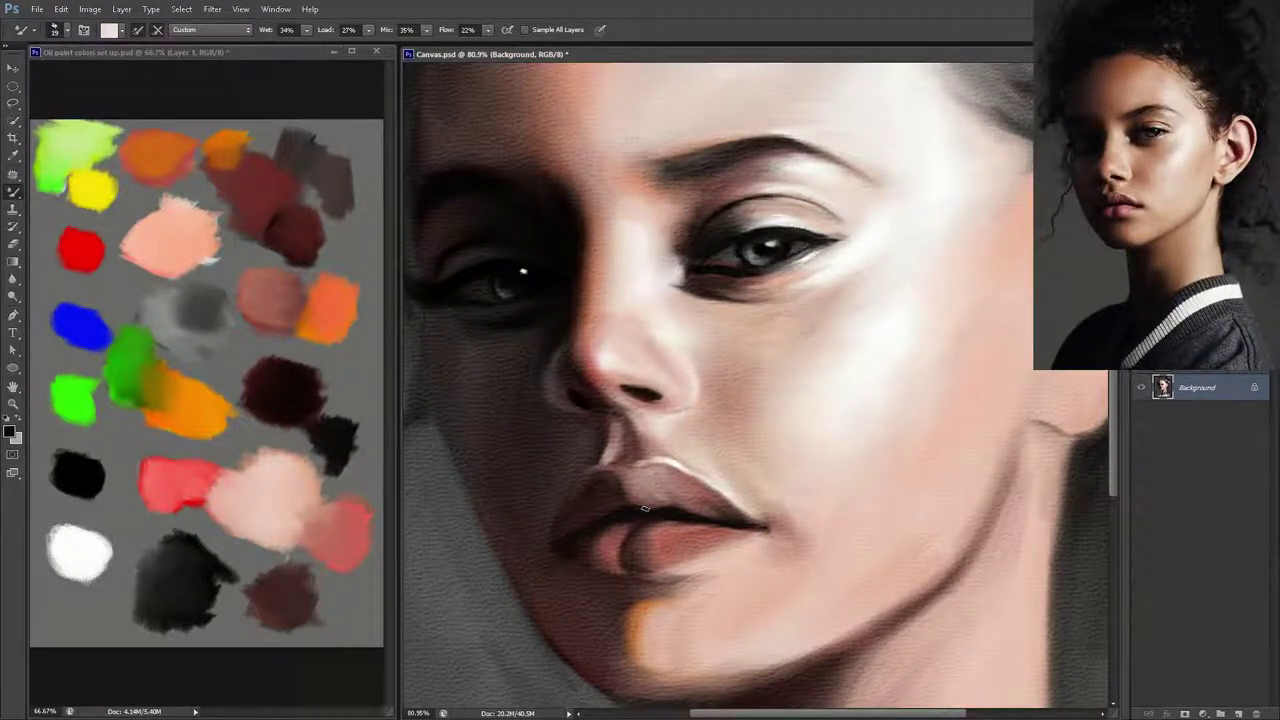
{"action": "key", "text": "ctrl+shift+alt+n"}
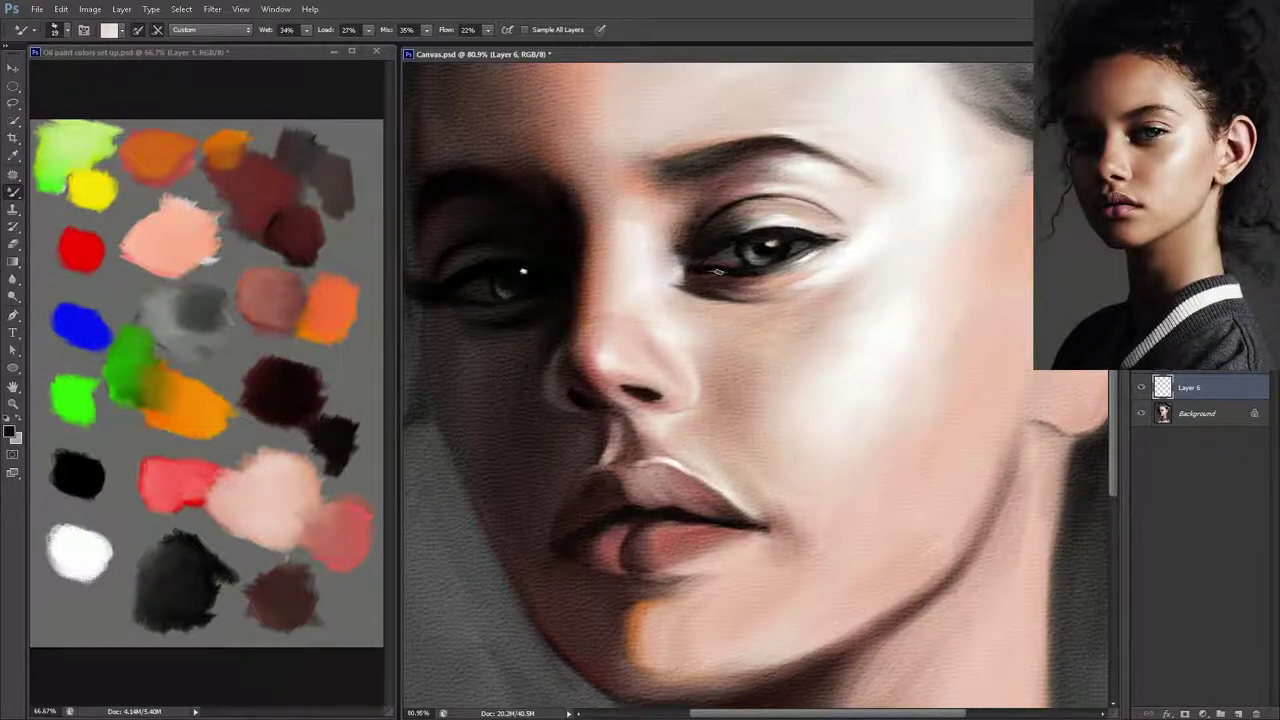
{"action": "left_click_drag", "start_coordinate": [717, 271], "coordinate": [731, 272]}
{"action": "key", "text": "ctrl+e"}
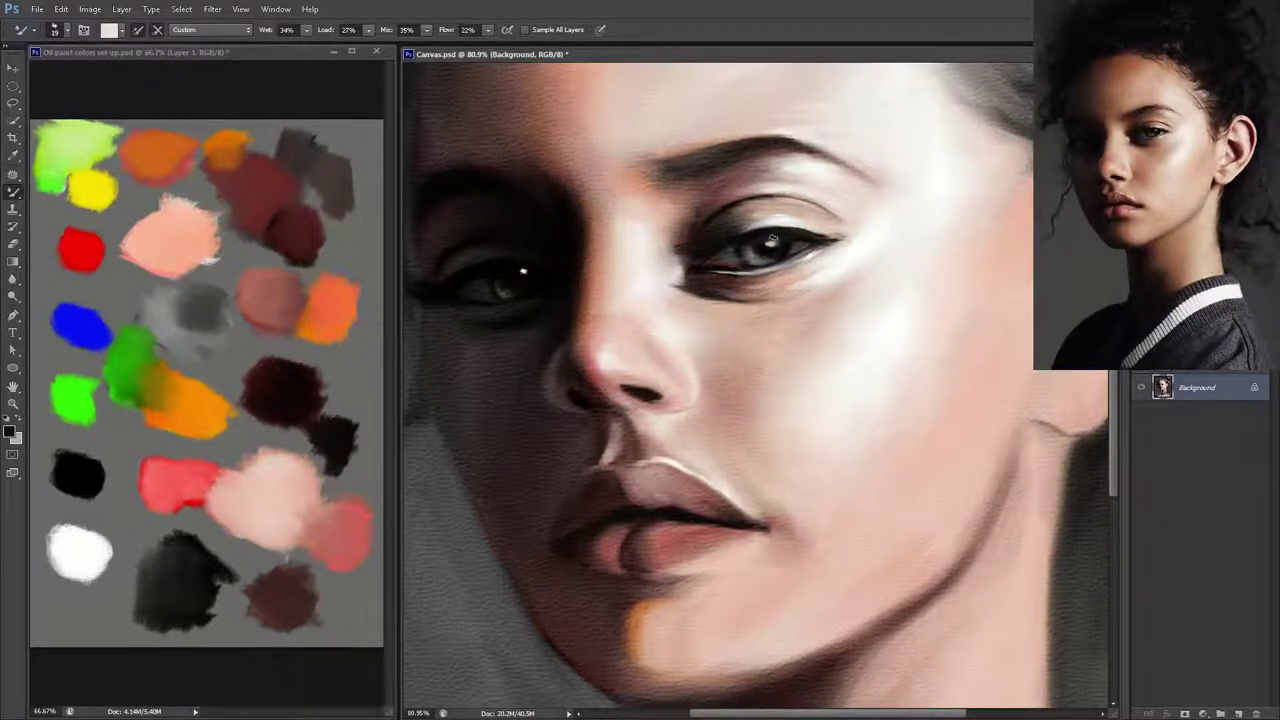
{"action": "key", "text": "ctrl+s"}
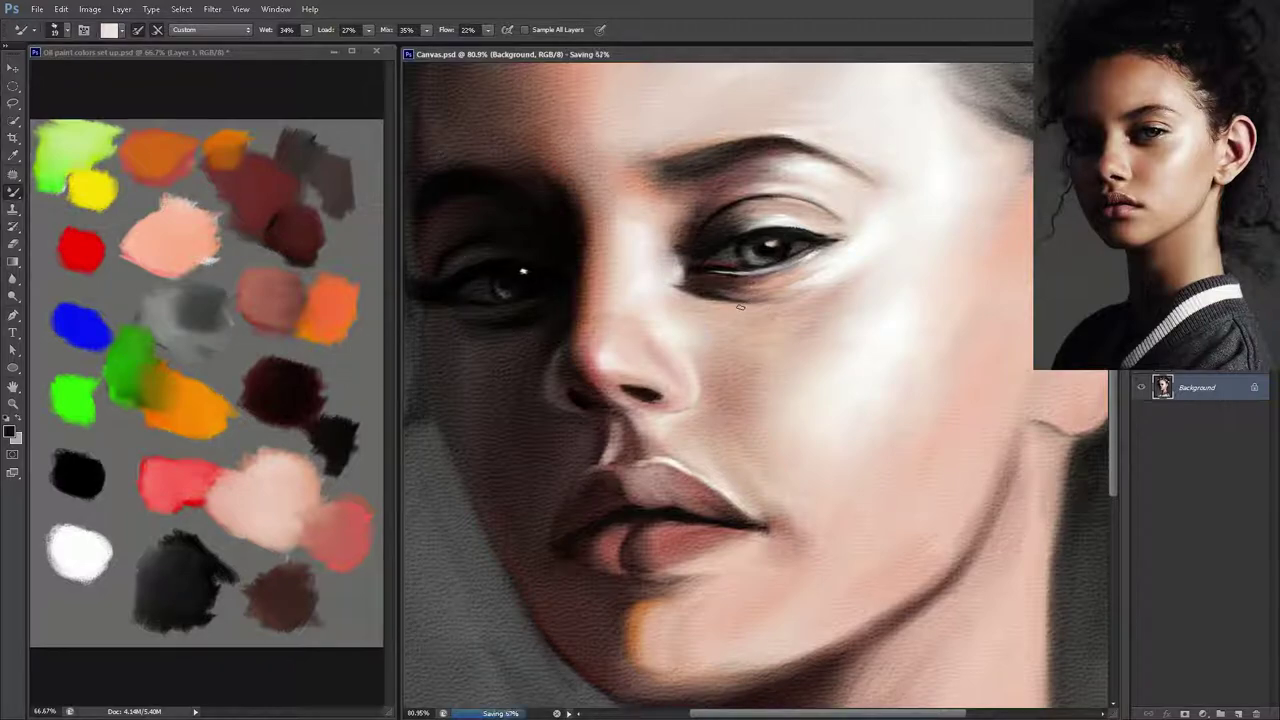
- Add a white catchlight from the palette to the right eye and save Canvas.psd twice
{"action": "left_click", "coordinate": [86, 540]}
{"action": "left_click", "coordinate": [86, 546], "text": "alt"}
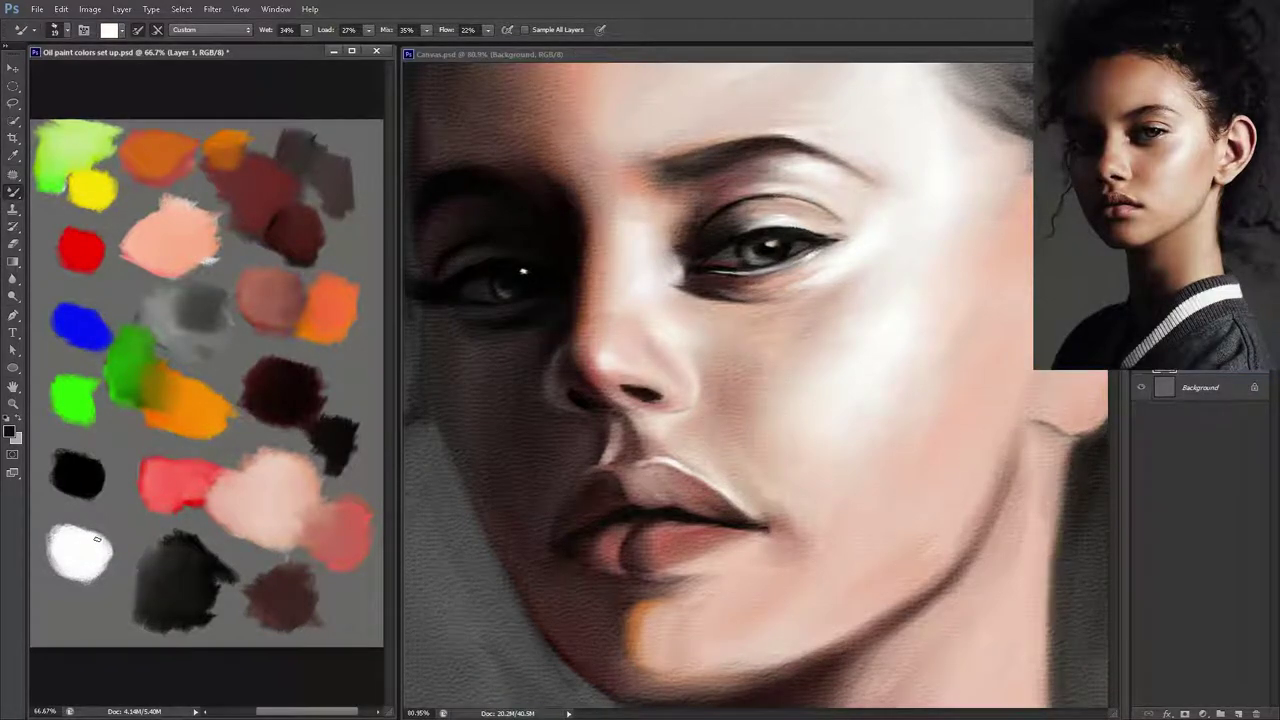
{"action": "left_click", "coordinate": [780, 250]}
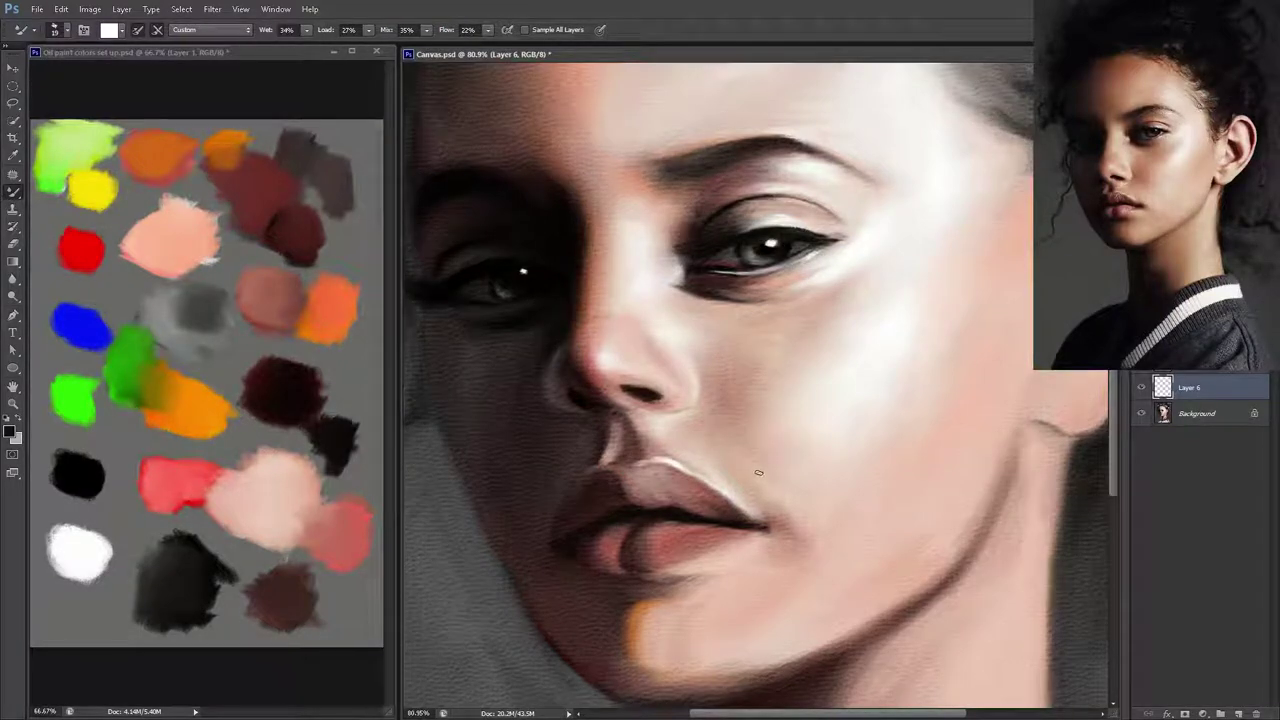
{"action": "key", "text": "ctrl+s"}
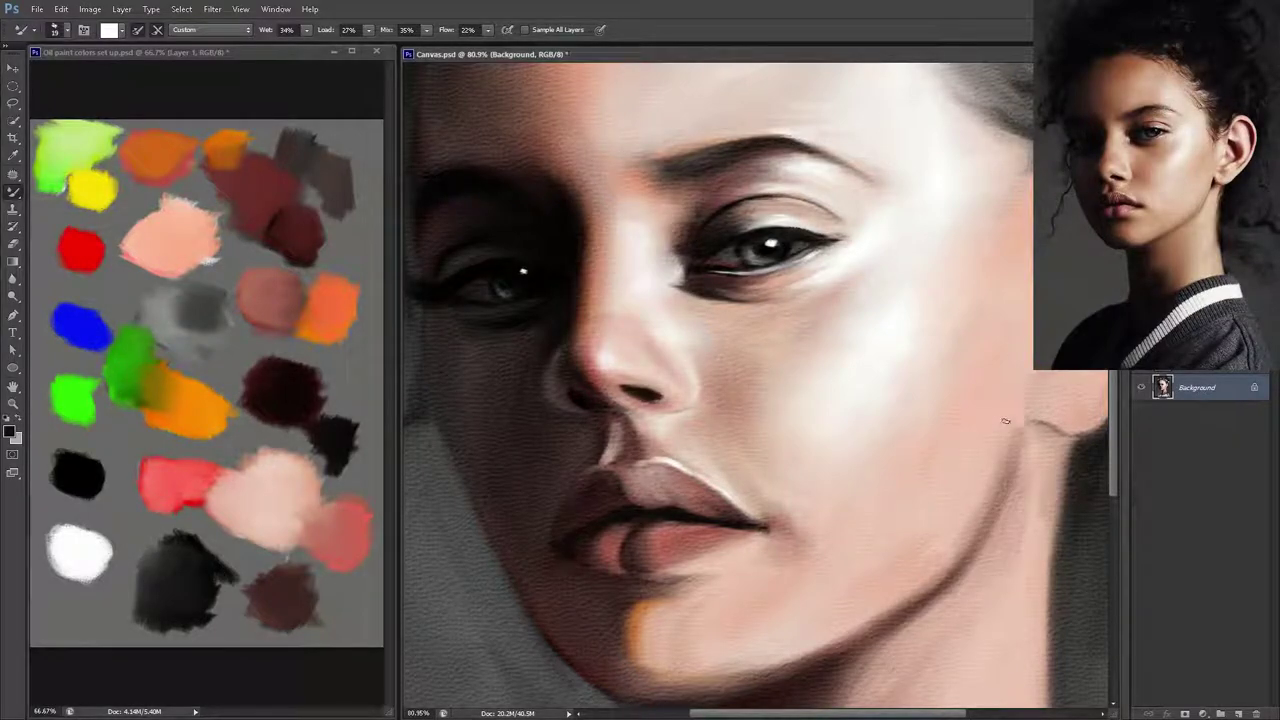
{"action": "key", "text": "ctrl+s"}
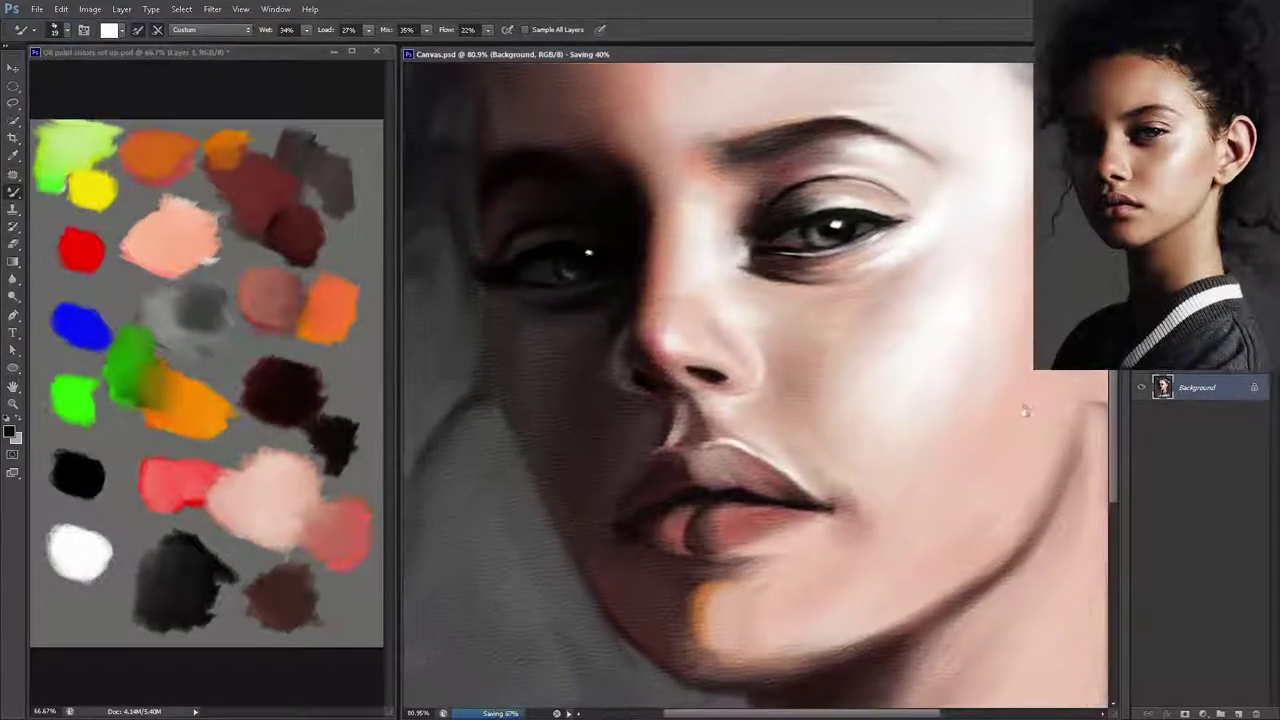
{"action": "key", "text": "a"}
{"action": "left_click_drag", "start_coordinate": [1003, 399], "coordinate": [983, 396]}
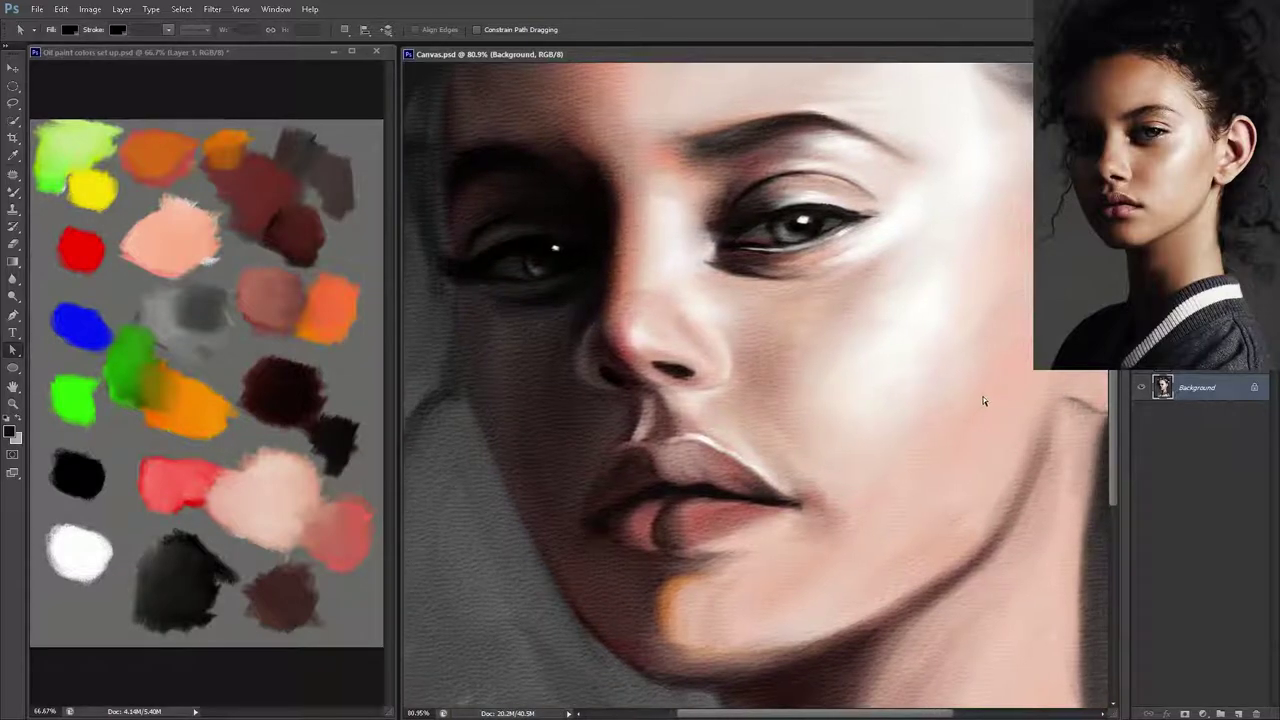